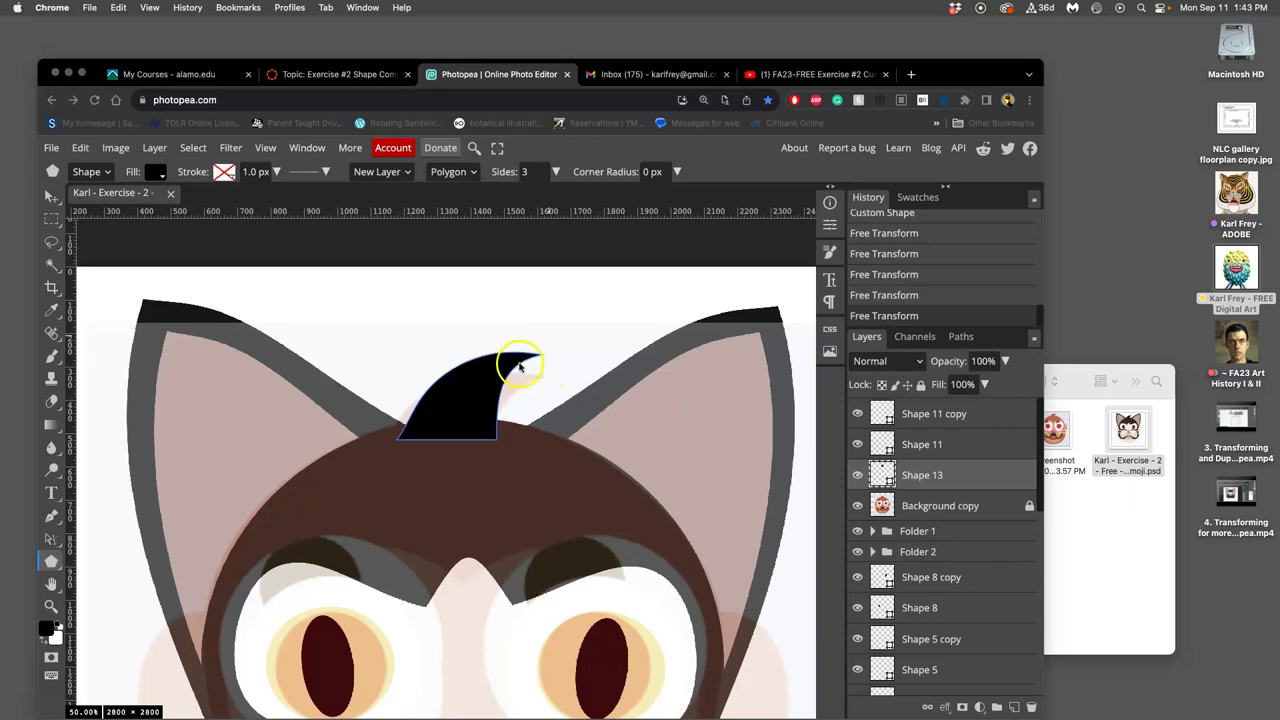
# Free-transform the Shape 13 hair tuft: rotate it about 11° and lower it slightly
pyautogui.click(83, 150)
pyautogui.click(80, 147)
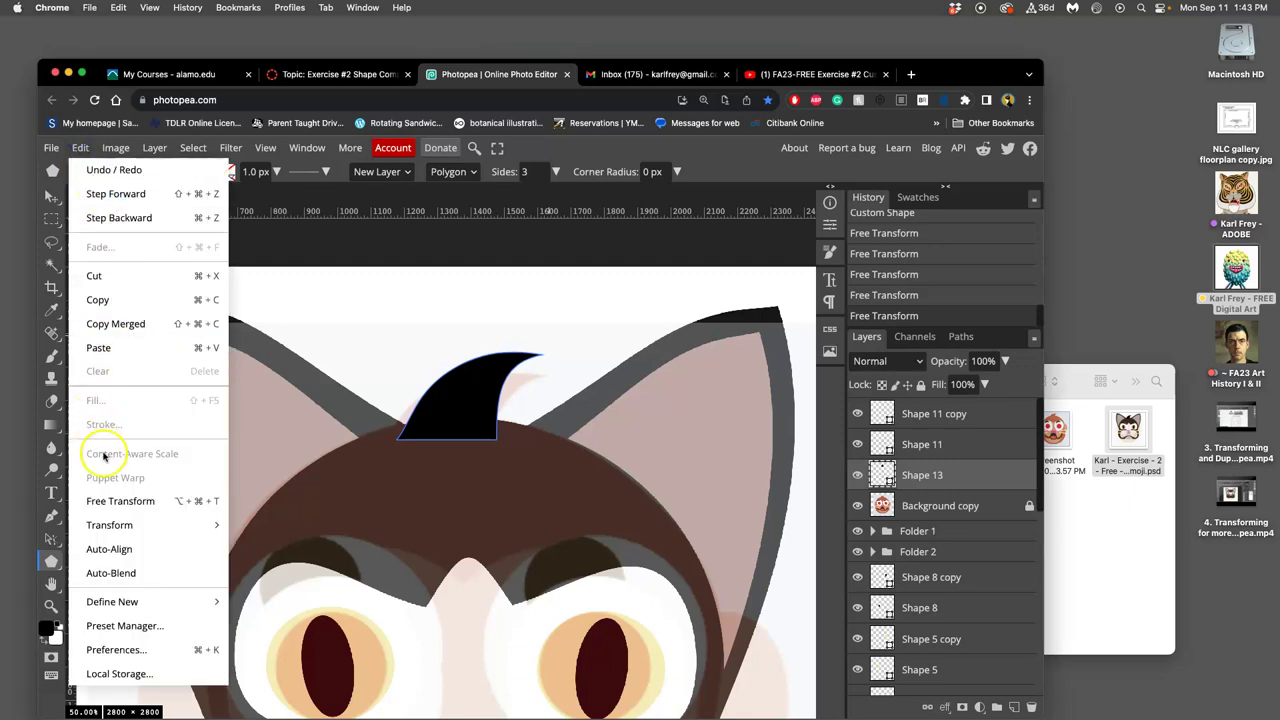
pyautogui.click(112, 501)
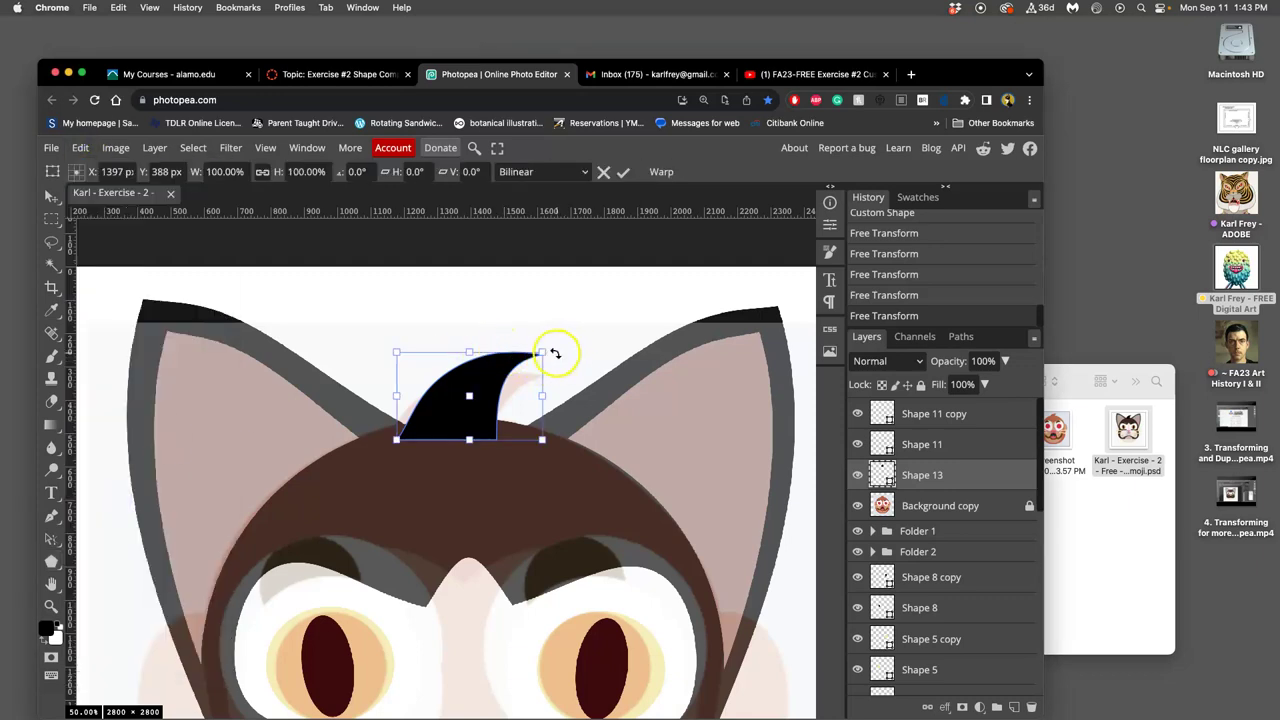
pyautogui.moveTo(555, 354); pyautogui.dragTo(575, 374)
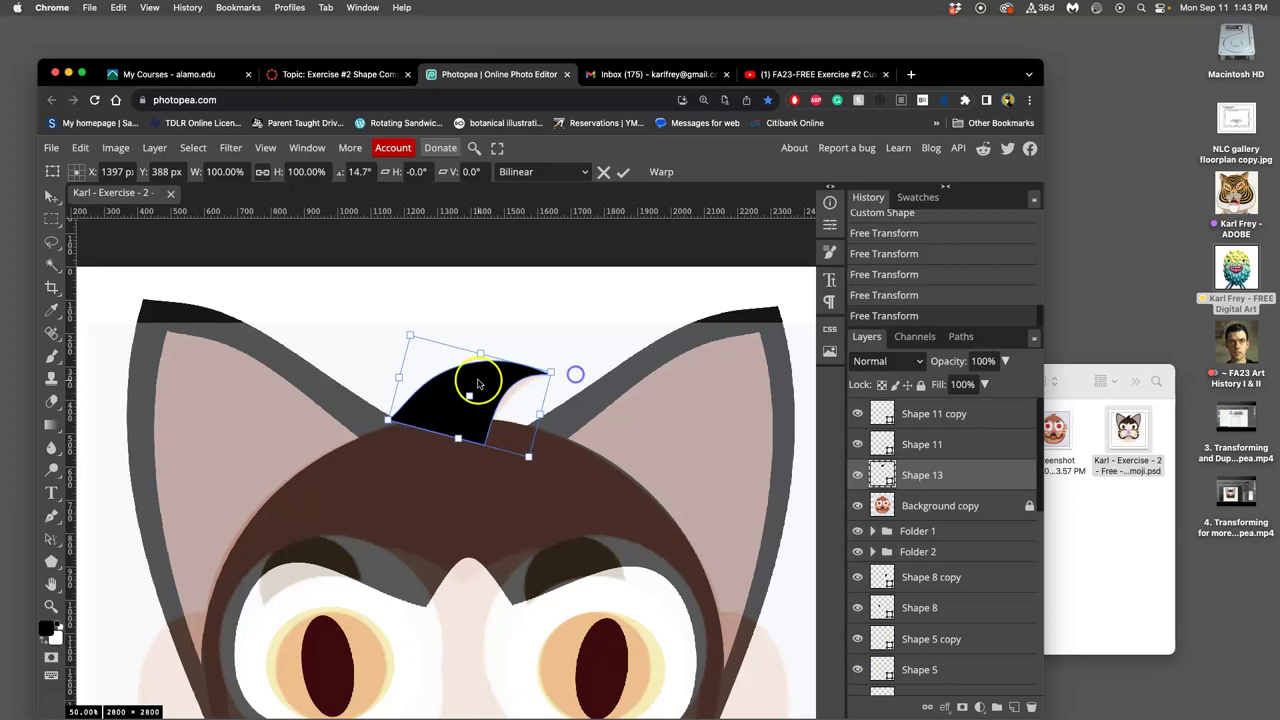
pyautogui.moveTo(478, 383); pyautogui.dragTo(480, 393)
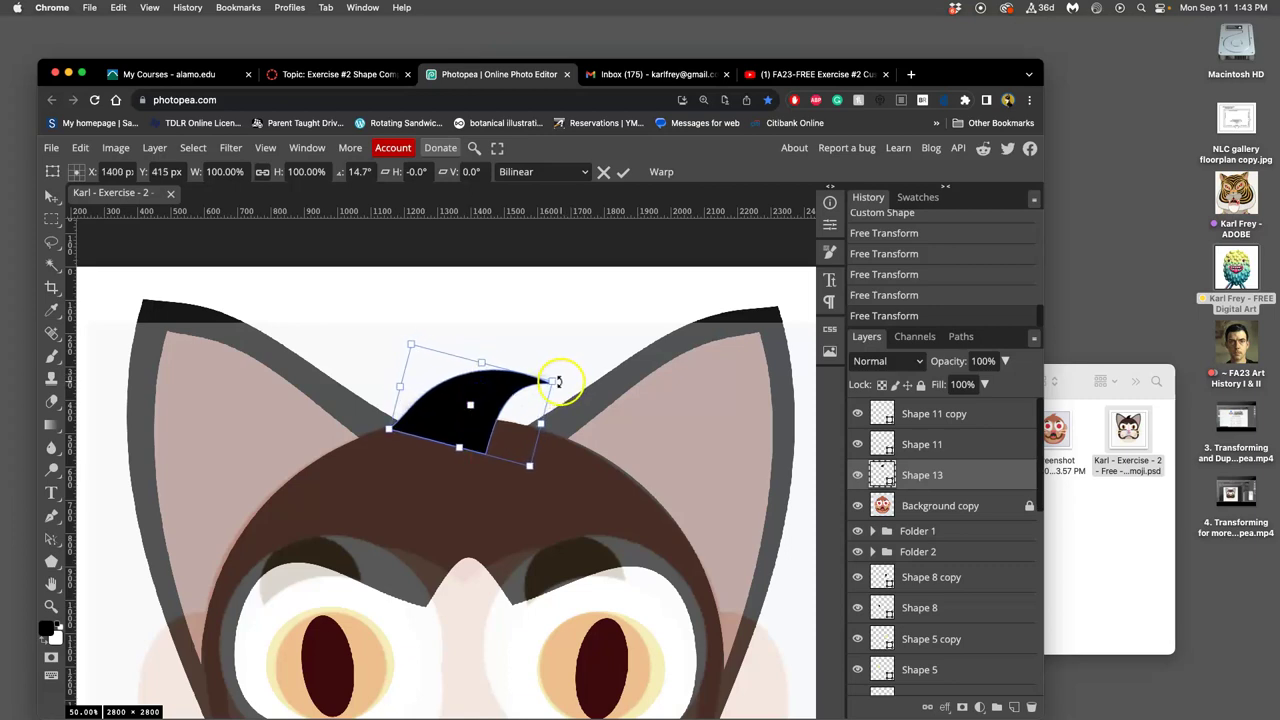
pyautogui.moveTo(558, 381); pyautogui.dragTo(503, 390)
pyautogui.click(503, 390)
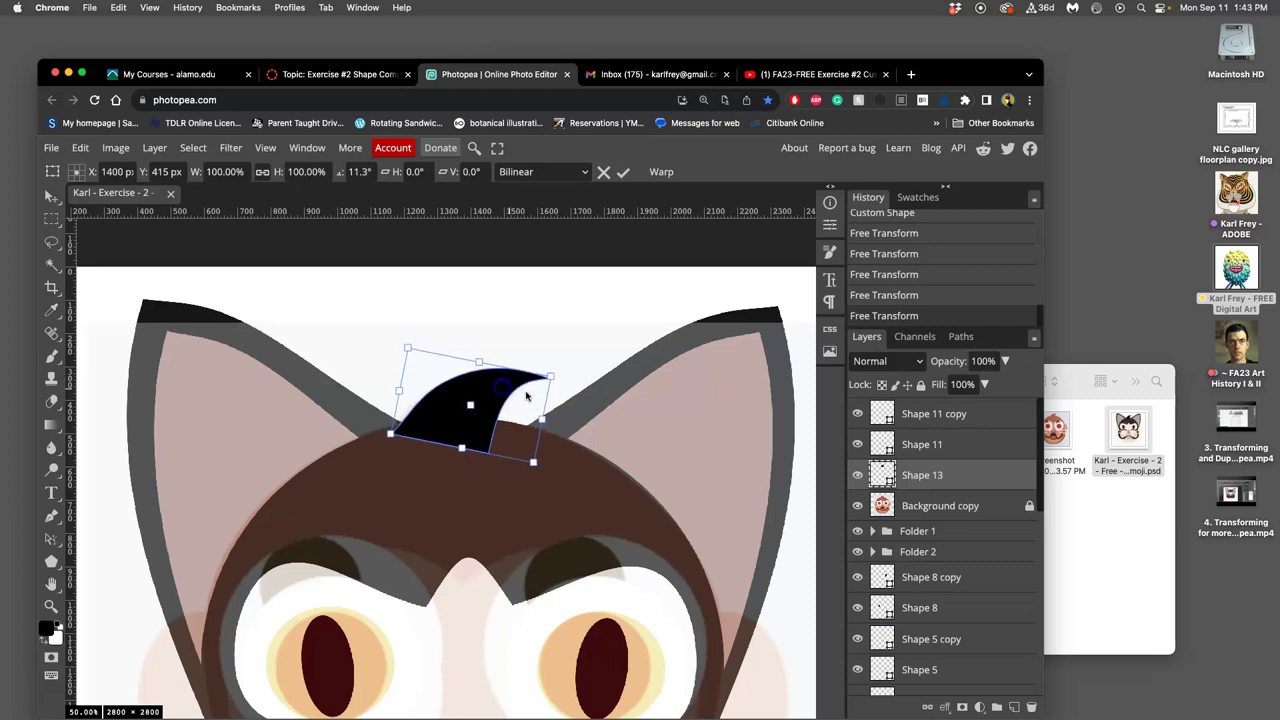
pyautogui.press('Return')
pyautogui.press('u')
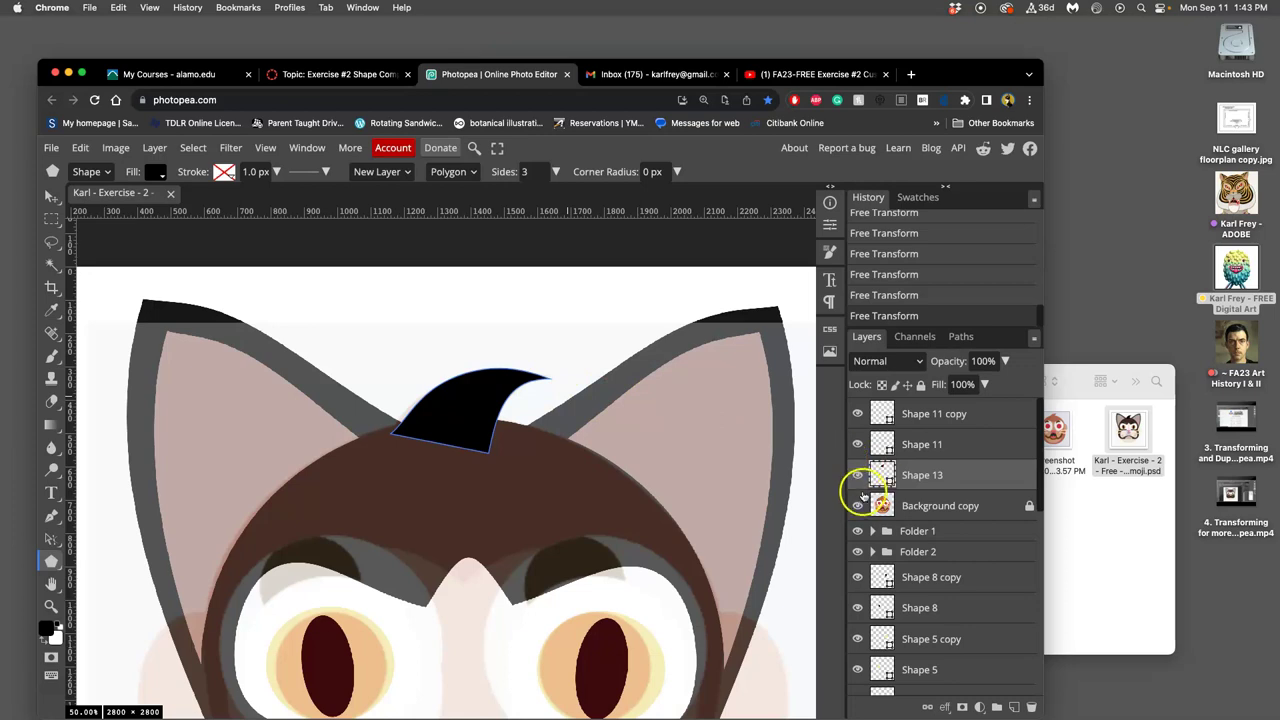
# Hide the Background copy reference layer and select it
pyautogui.click(857, 505)
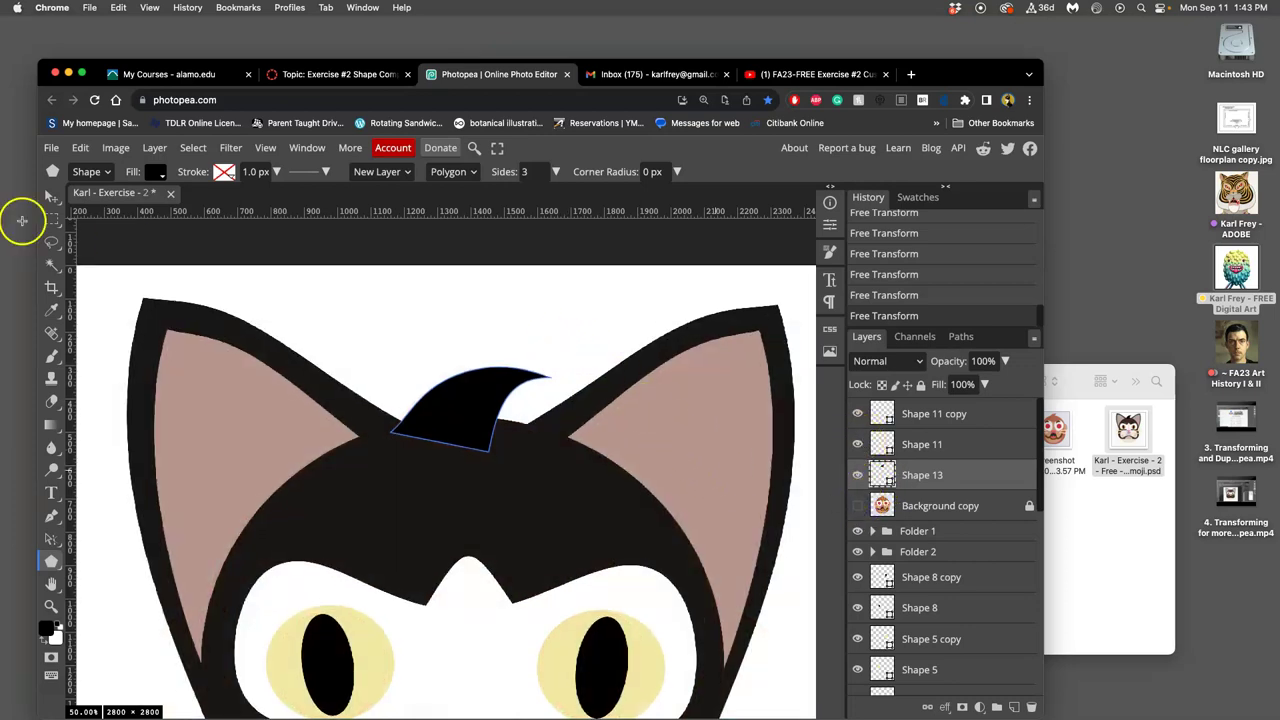
pyautogui.click(52, 241)
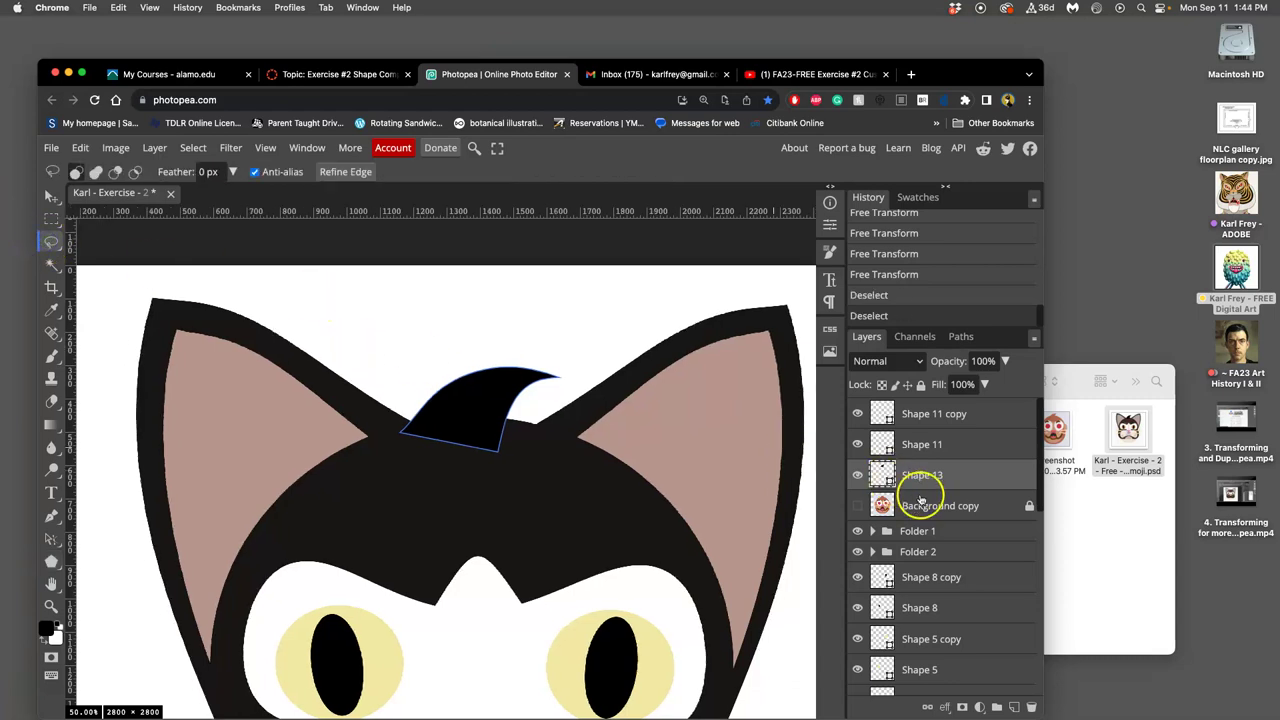
pyautogui.click(885, 505)
pyautogui.scroll(-3, 792, 443)
pyautogui.scroll(-5, 792, 443)
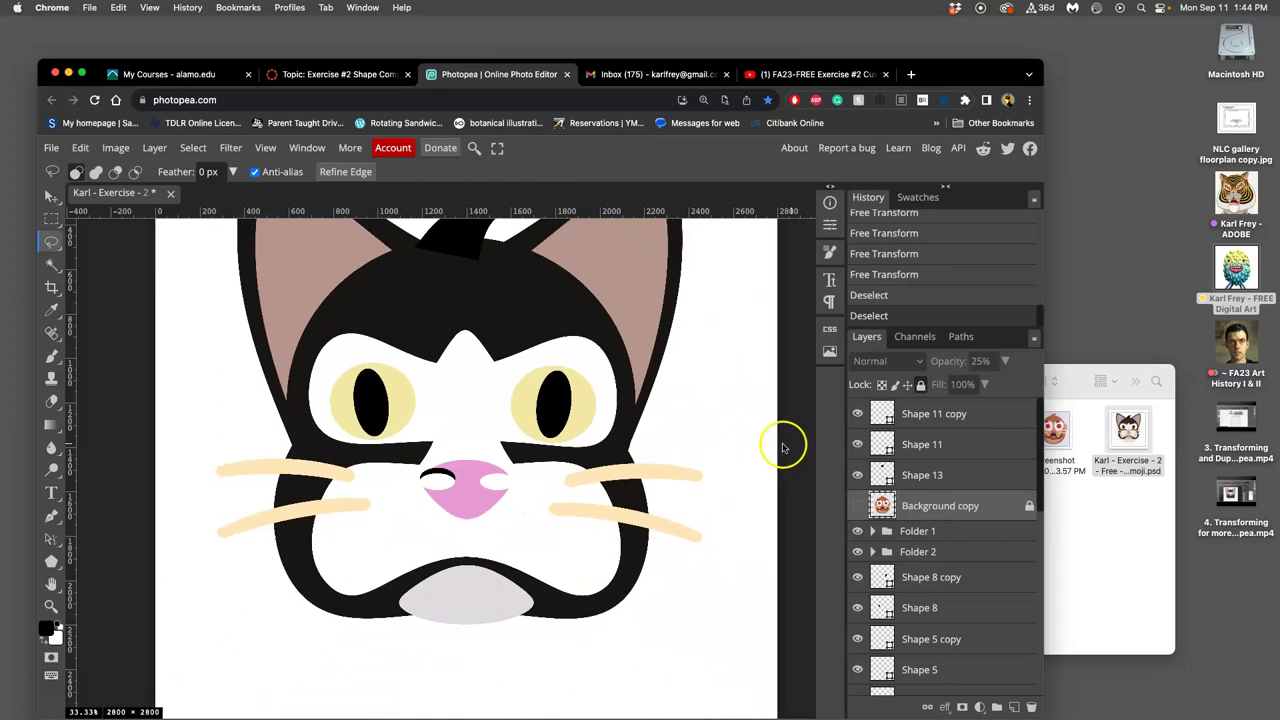
pyautogui.scroll(3, 545, 385)
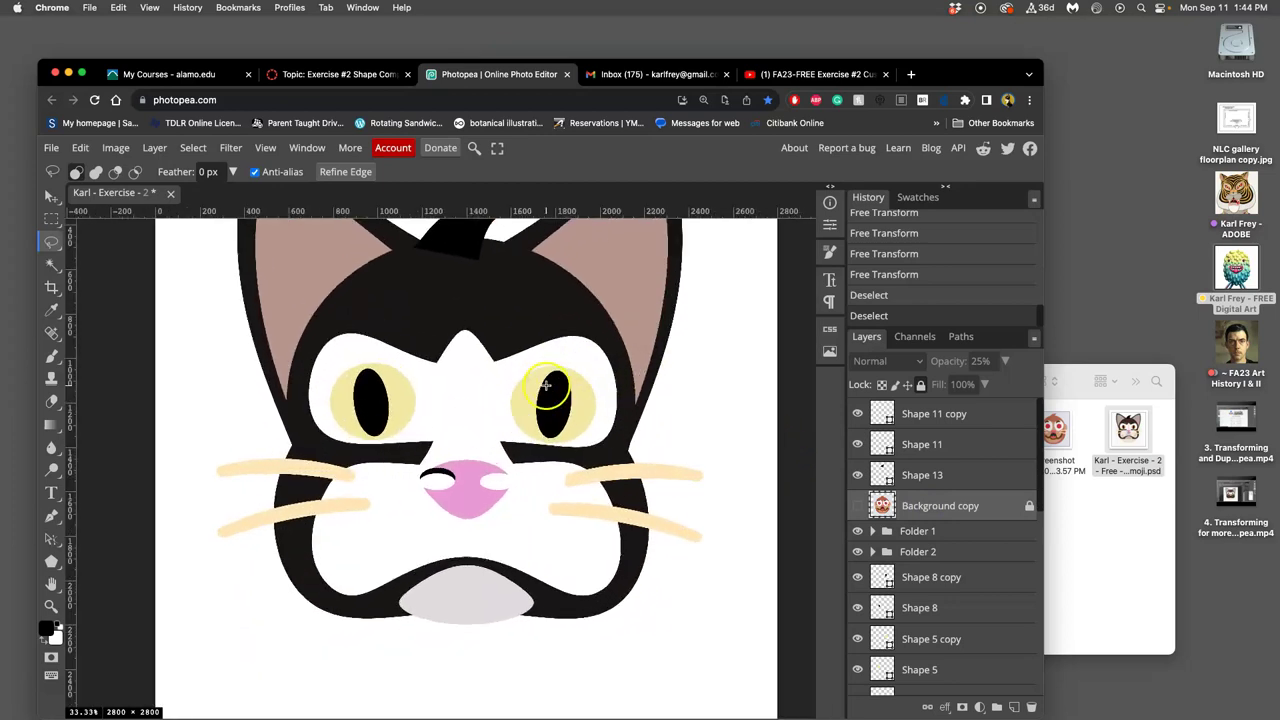
pyautogui.scroll(-1, 545, 385)
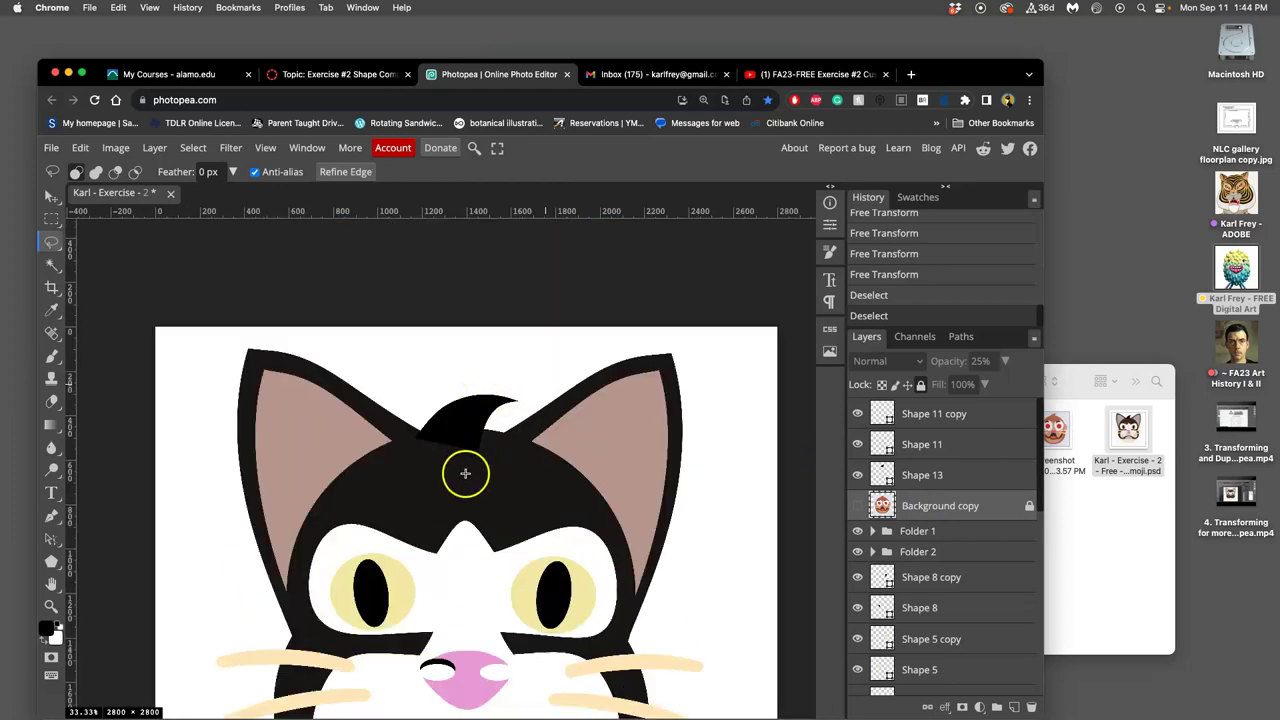
# Recolour the hair tuft with the head's sampled near-black colour
pyautogui.click(857, 476)
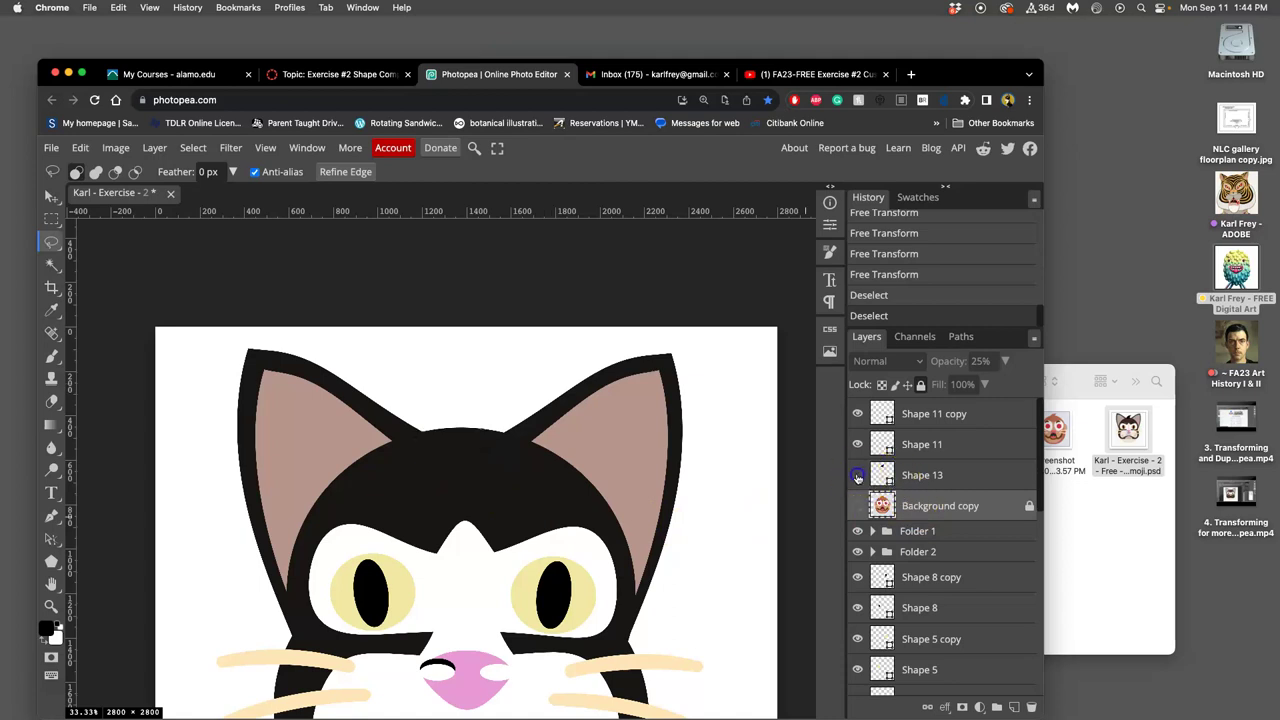
pyautogui.click(857, 476)
pyautogui.doubleClick(881, 475)
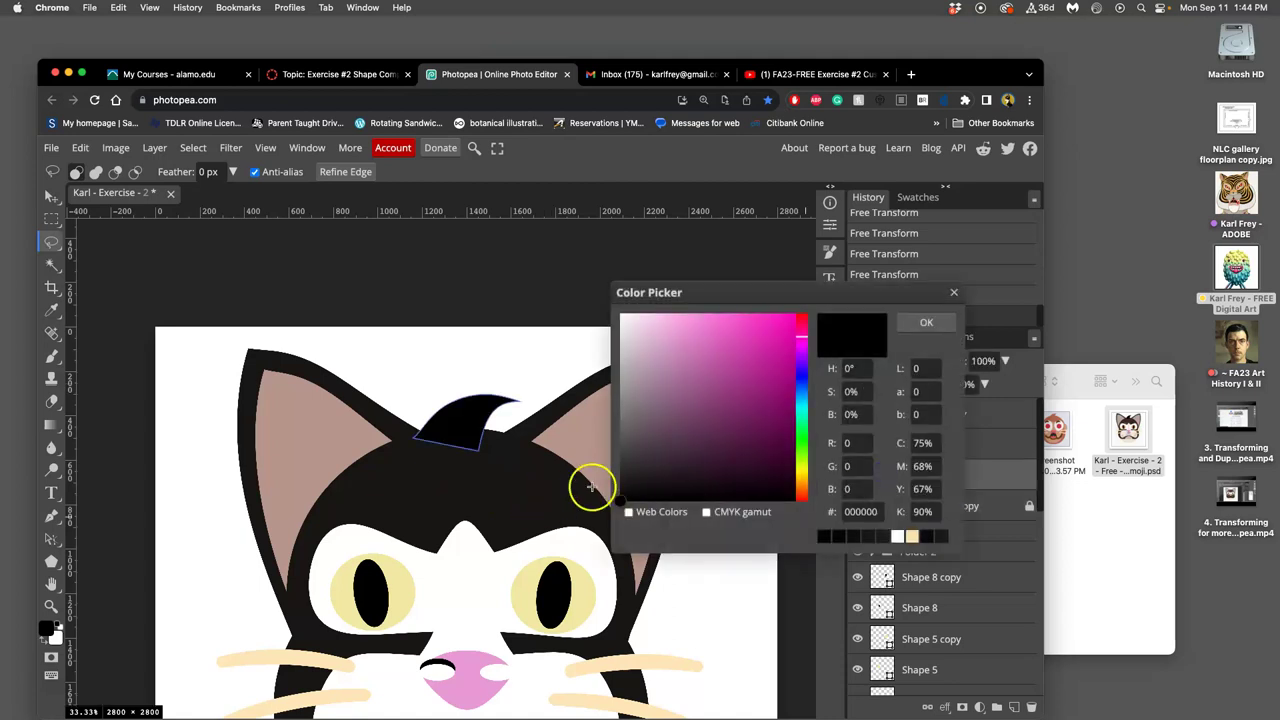
pyautogui.click(477, 481)
pyautogui.click(940, 326)
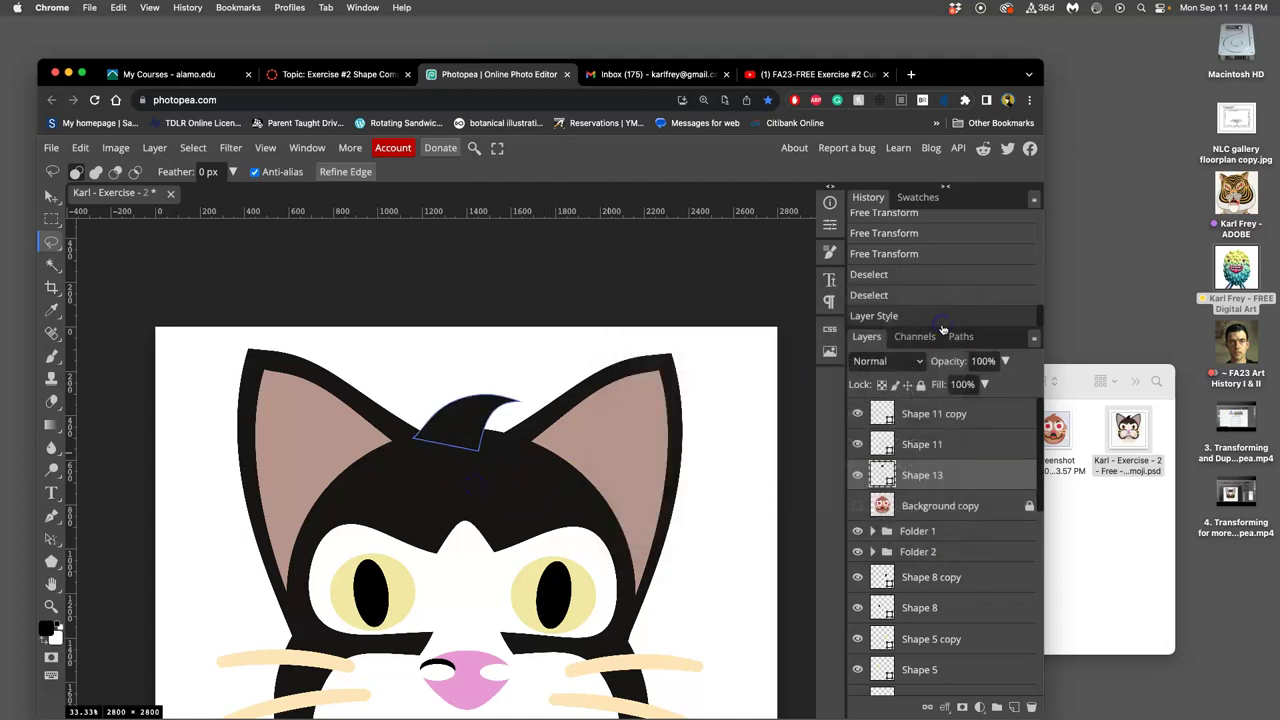
# Shift the hair tuft slightly to the right and drop the selection
pyautogui.click(54, 205)
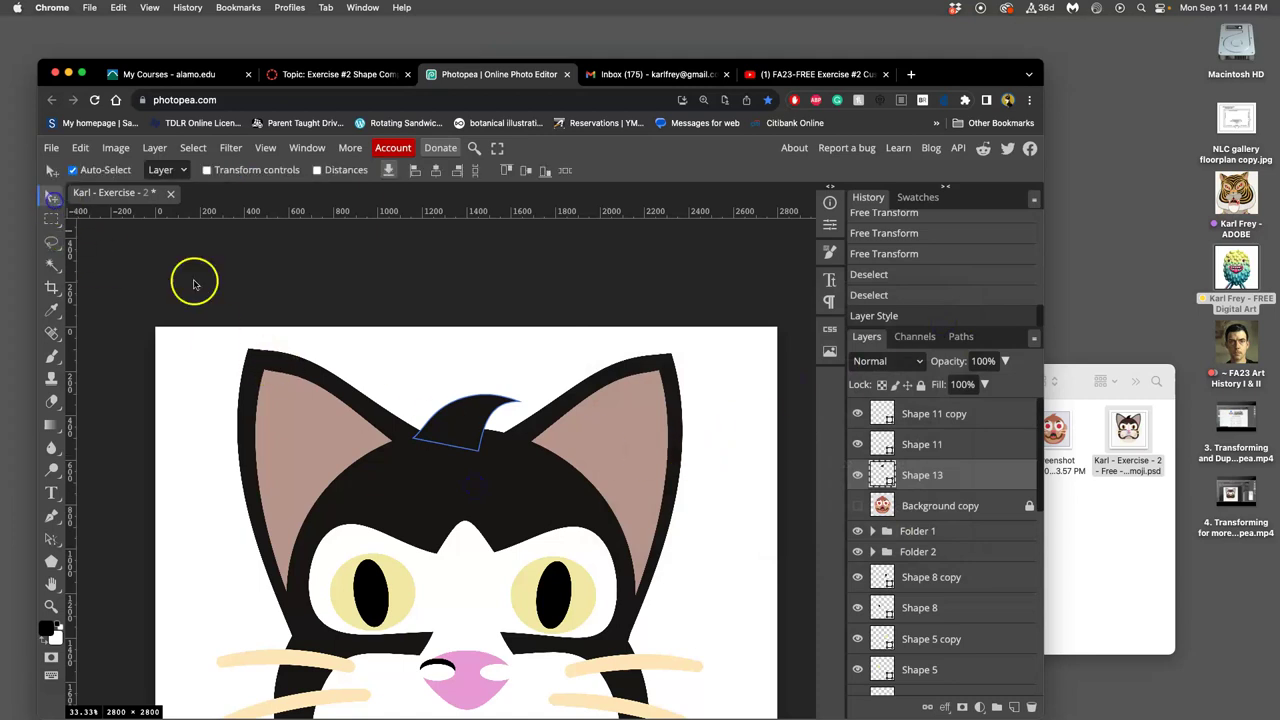
pyautogui.moveTo(460, 423); pyautogui.dragTo(466, 428)
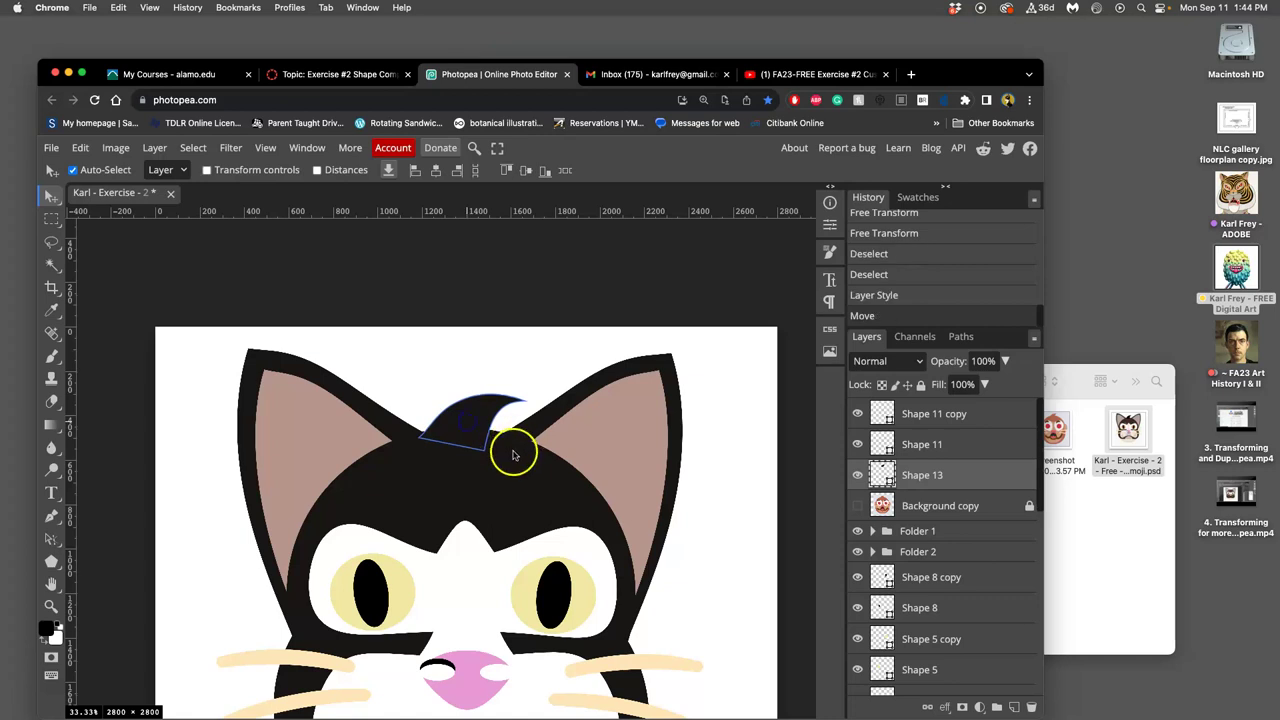
pyautogui.click(54, 243)
pyautogui.click(258, 287)
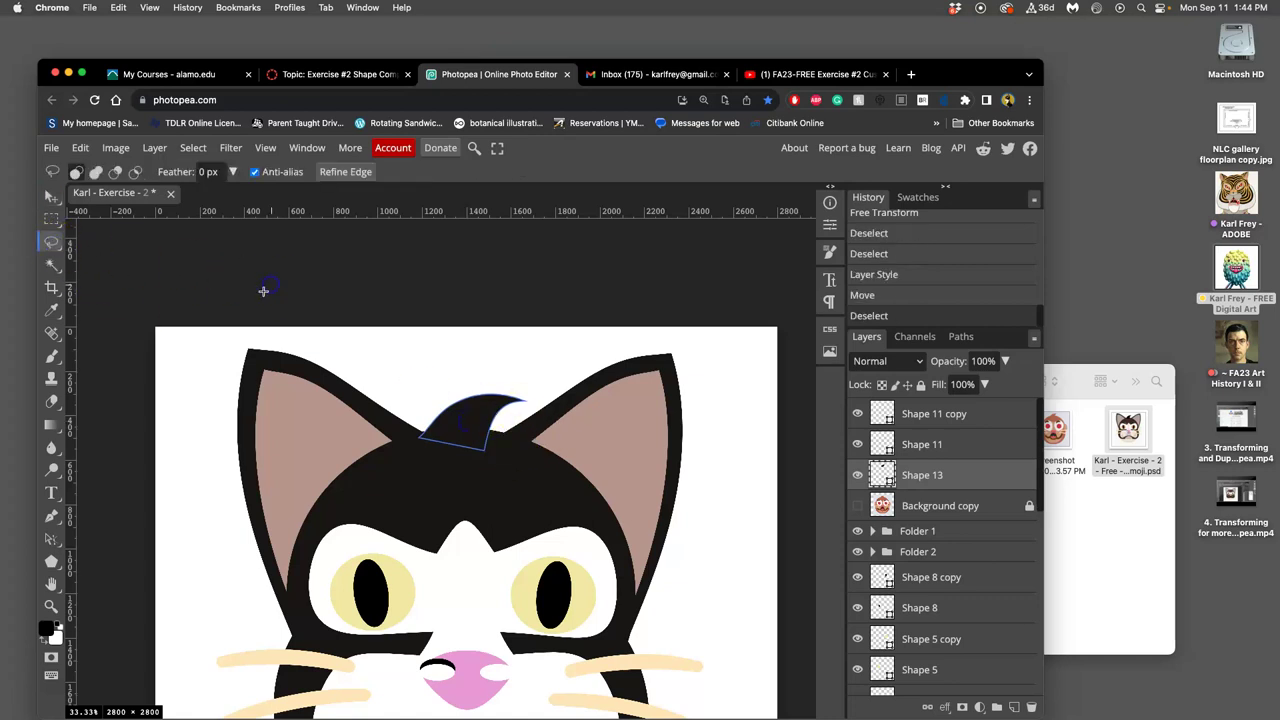
# Move the Background copy layer to the top of the layer stack
pyautogui.moveTo(911, 512); pyautogui.dragTo(910, 408)
pyautogui.scroll(-5, 744, 471)
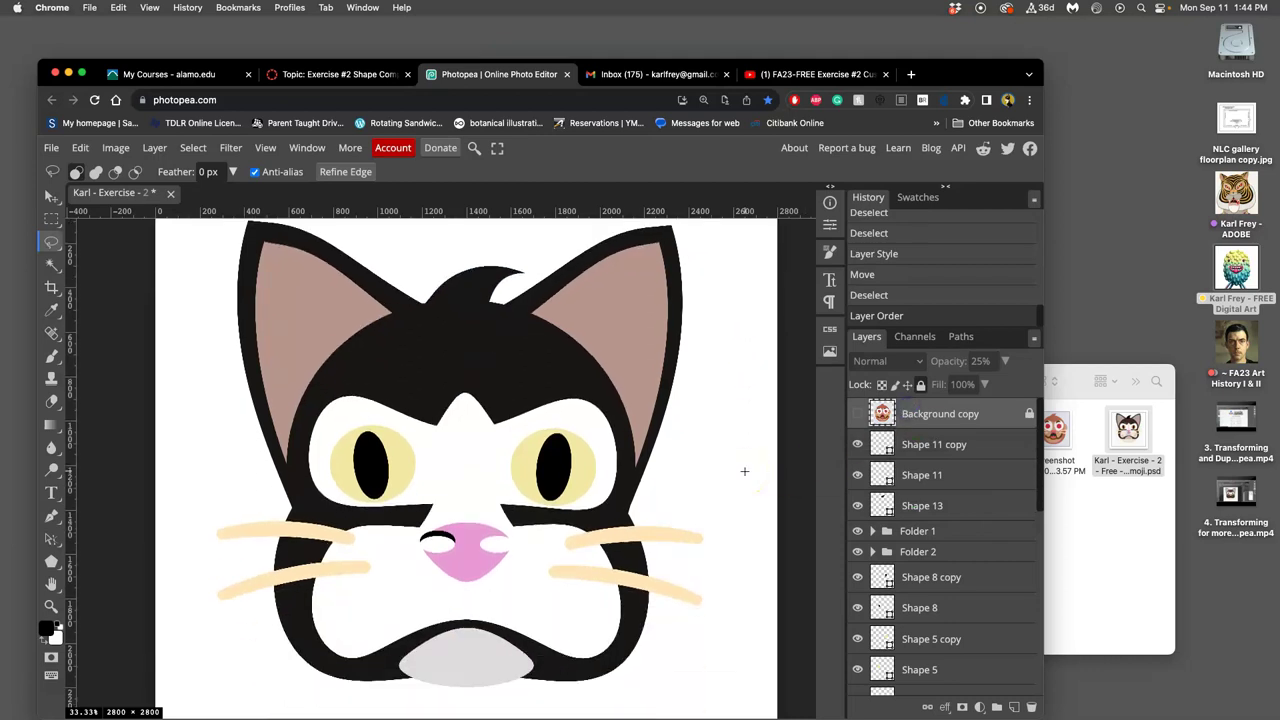
pyautogui.scroll(2, 744, 471)
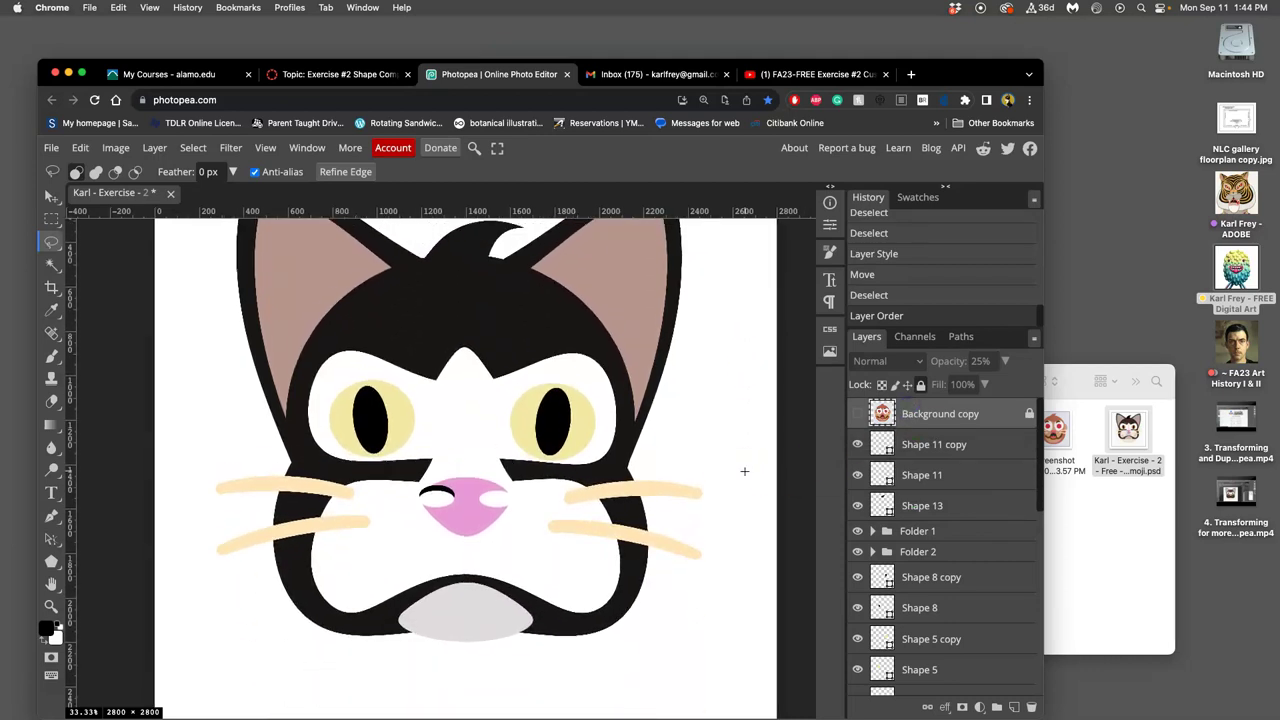
pyautogui.hotkey('ctrl', '-')
pyautogui.hotkey('ctrl', '-')
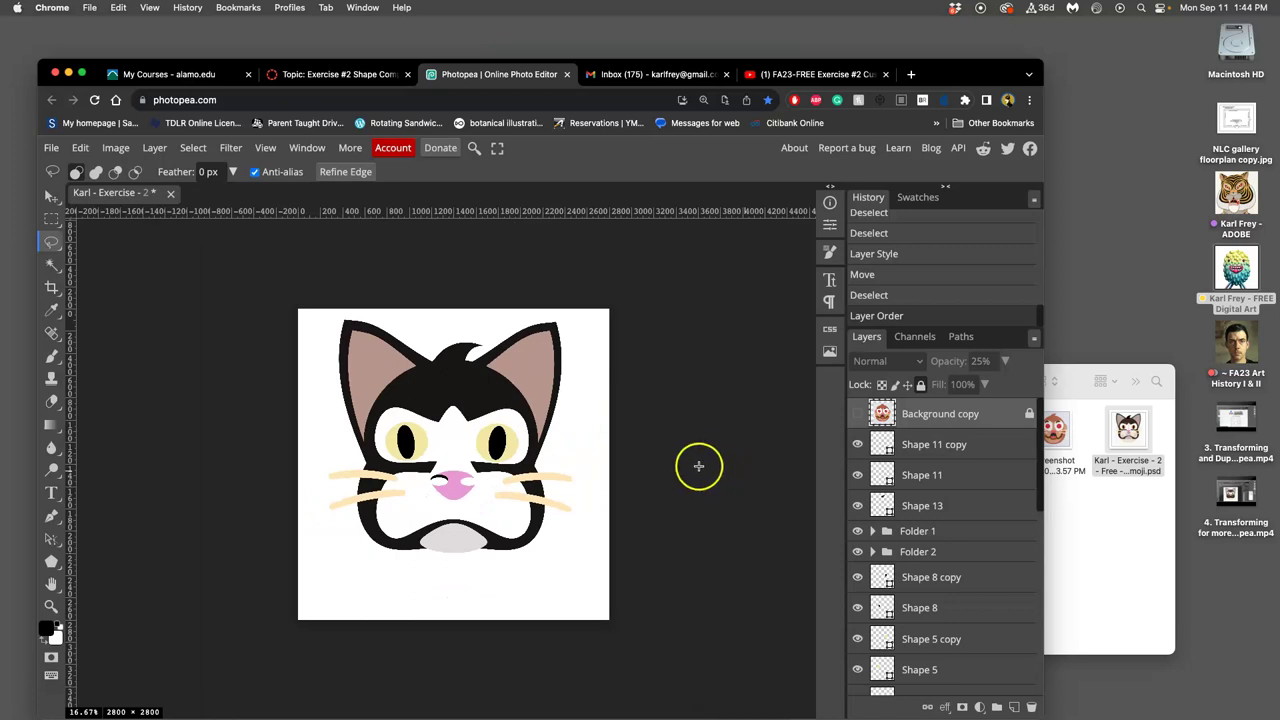
# Fill the Shape 10 nose stripe with the chin's light grey (#dad5d8)
pyautogui.scroll(-1, 563, 467)
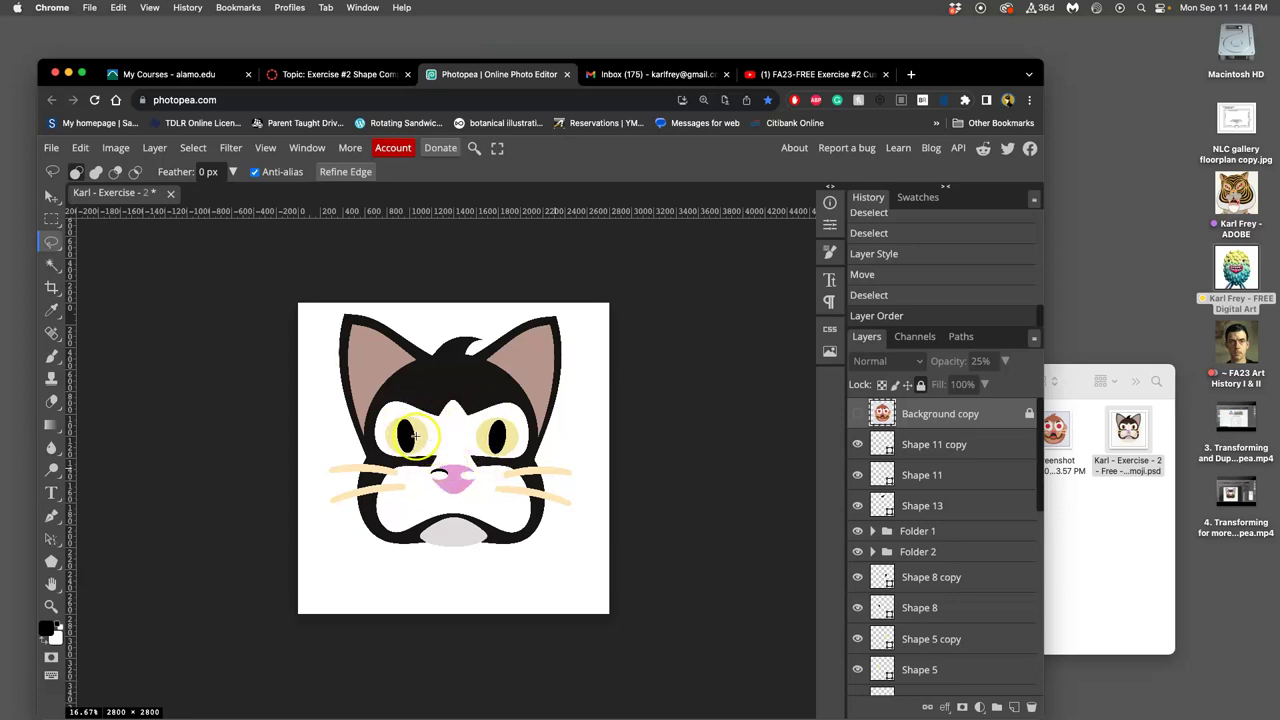
pyautogui.click(51, 196)
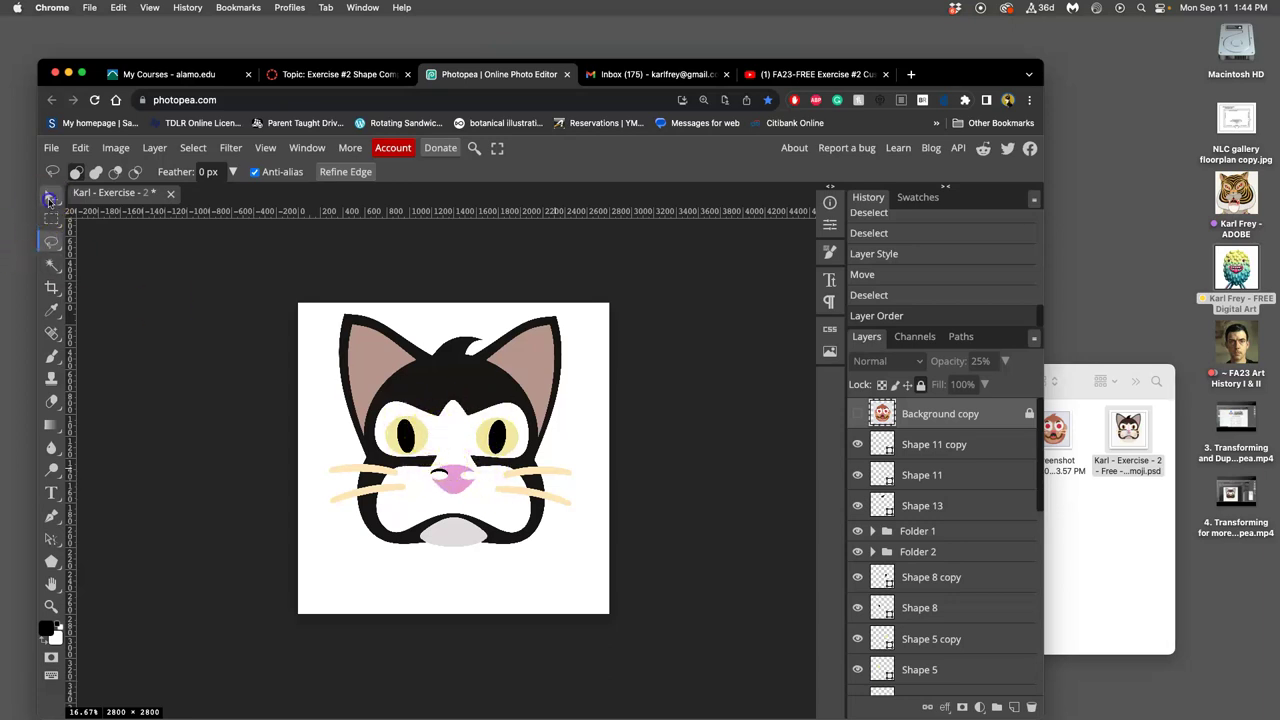
pyautogui.click(451, 455)
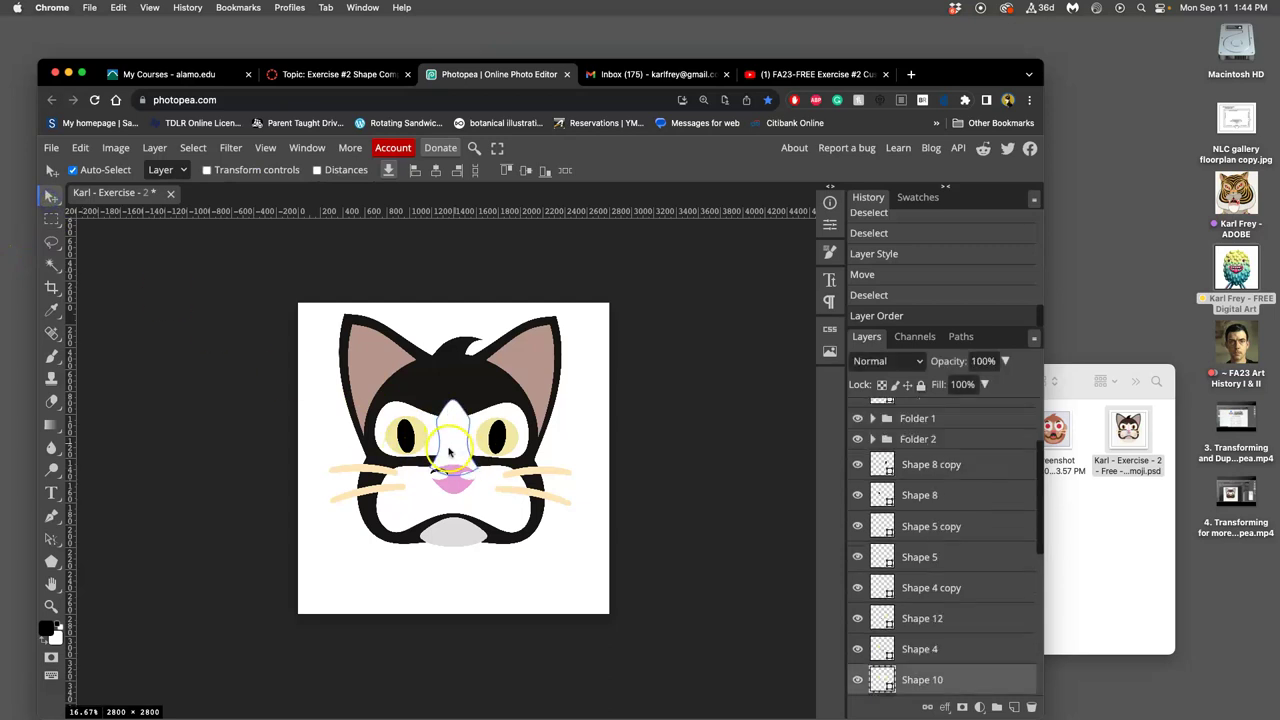
pyautogui.doubleClick(884, 680)
pyautogui.click(458, 530)
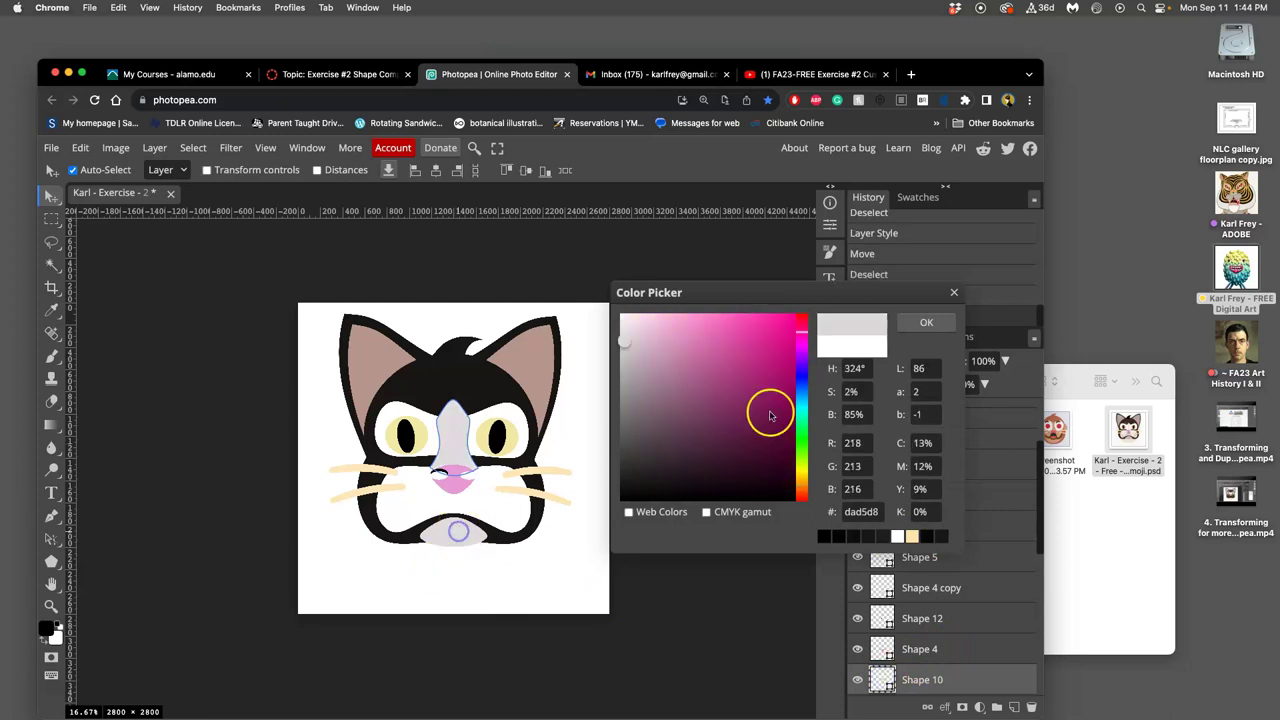
pyautogui.click(926, 322)
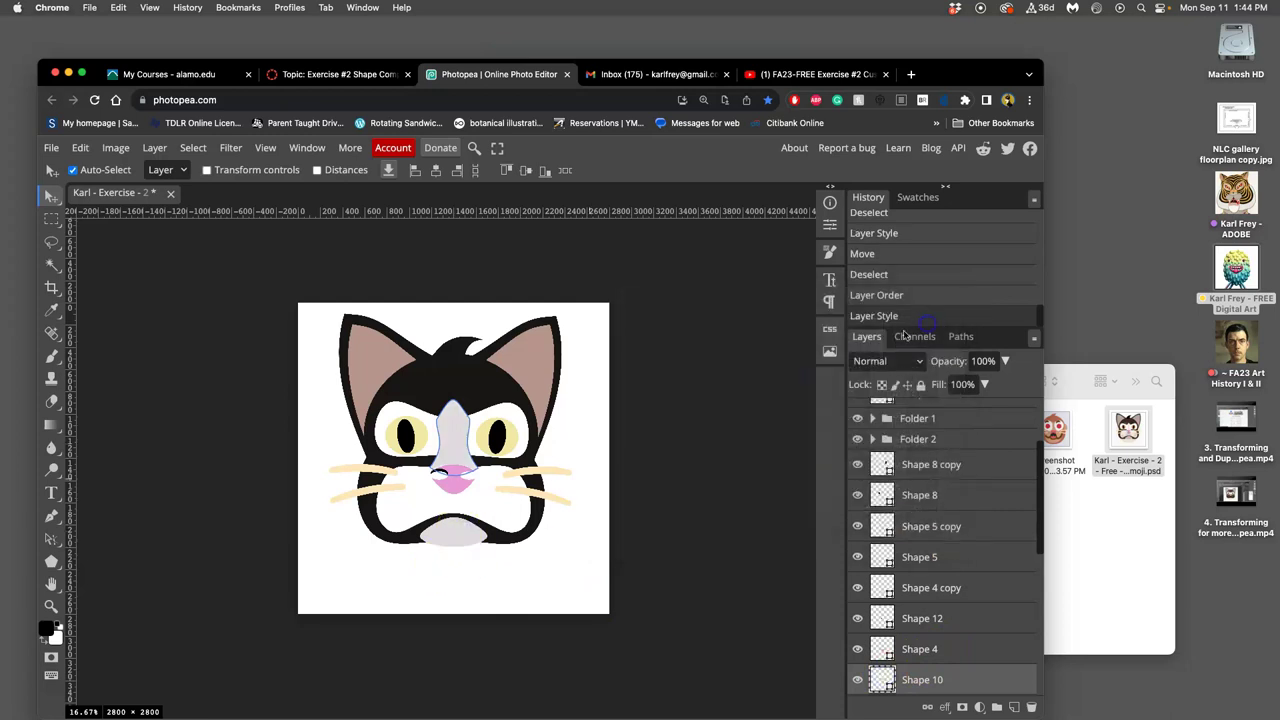
pyautogui.click(50, 243)
pyautogui.click(172, 304)
pyautogui.scroll(3, 960, 487)
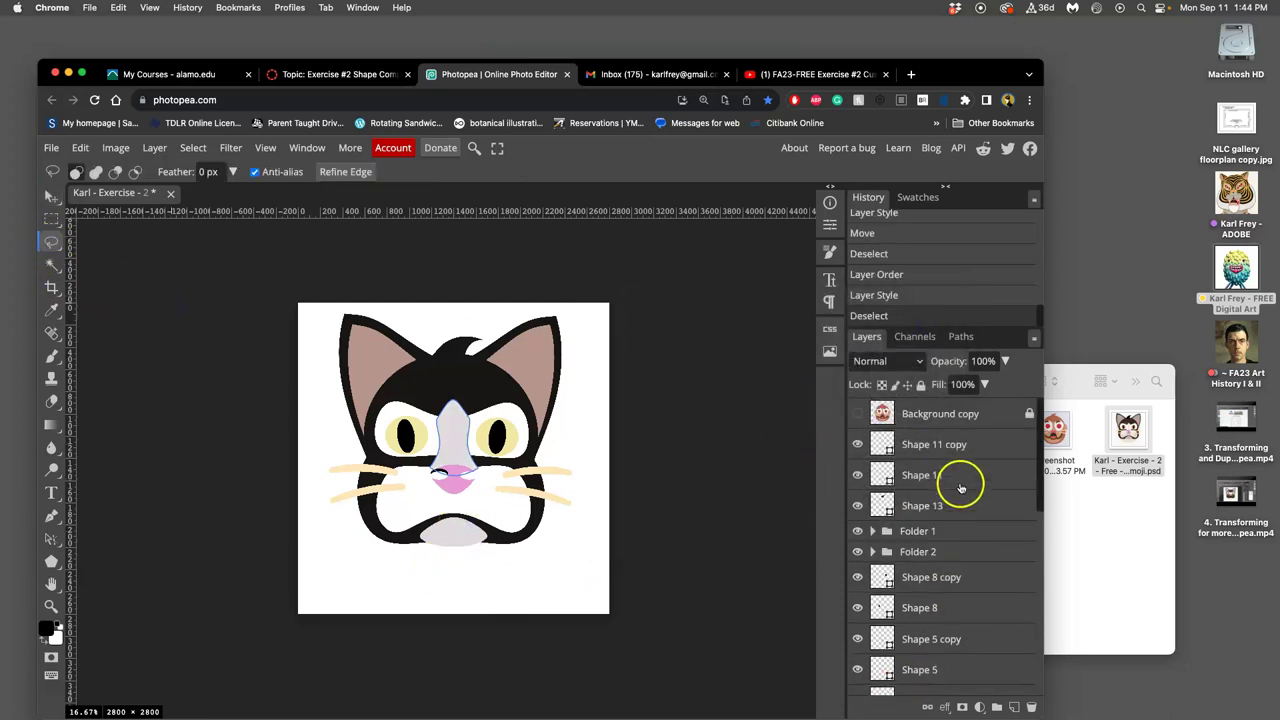
pyautogui.click(927, 415)
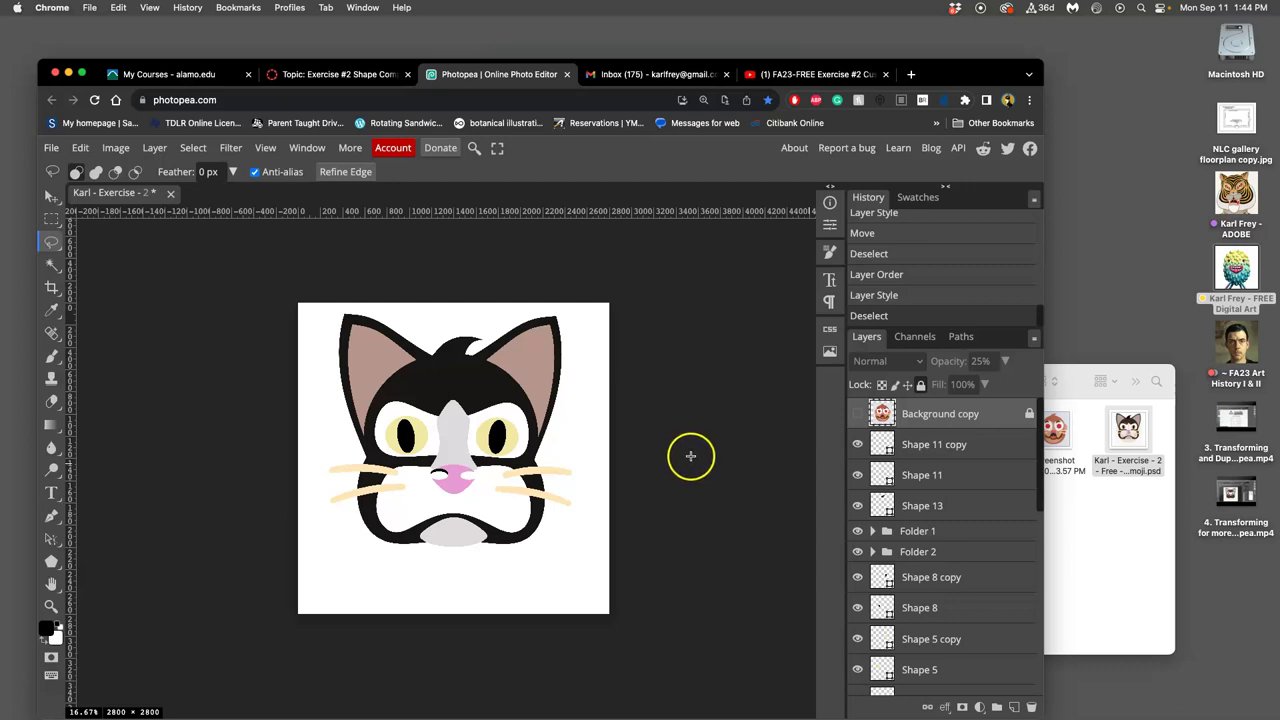
# Hide Background copy, Background and the white Layer 1 for a transparent backdrop
pyautogui.scroll(-5, 619, 430)
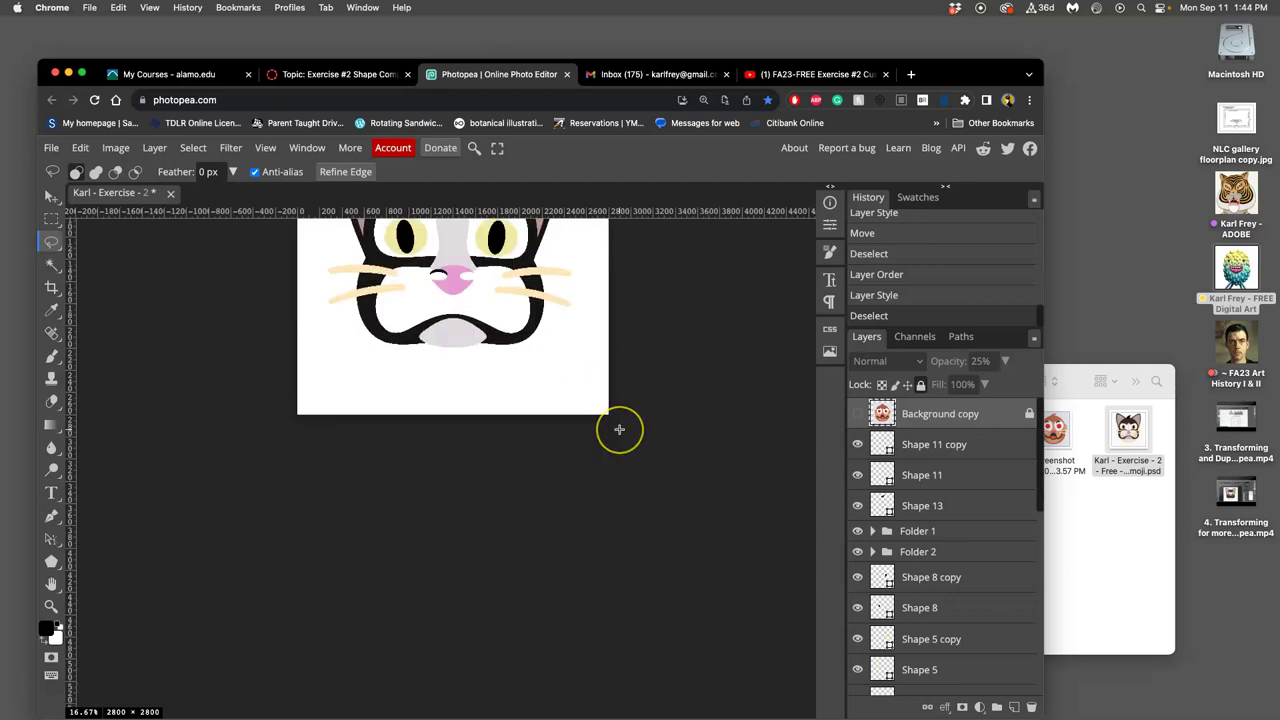
pyautogui.scroll(4, 619, 430)
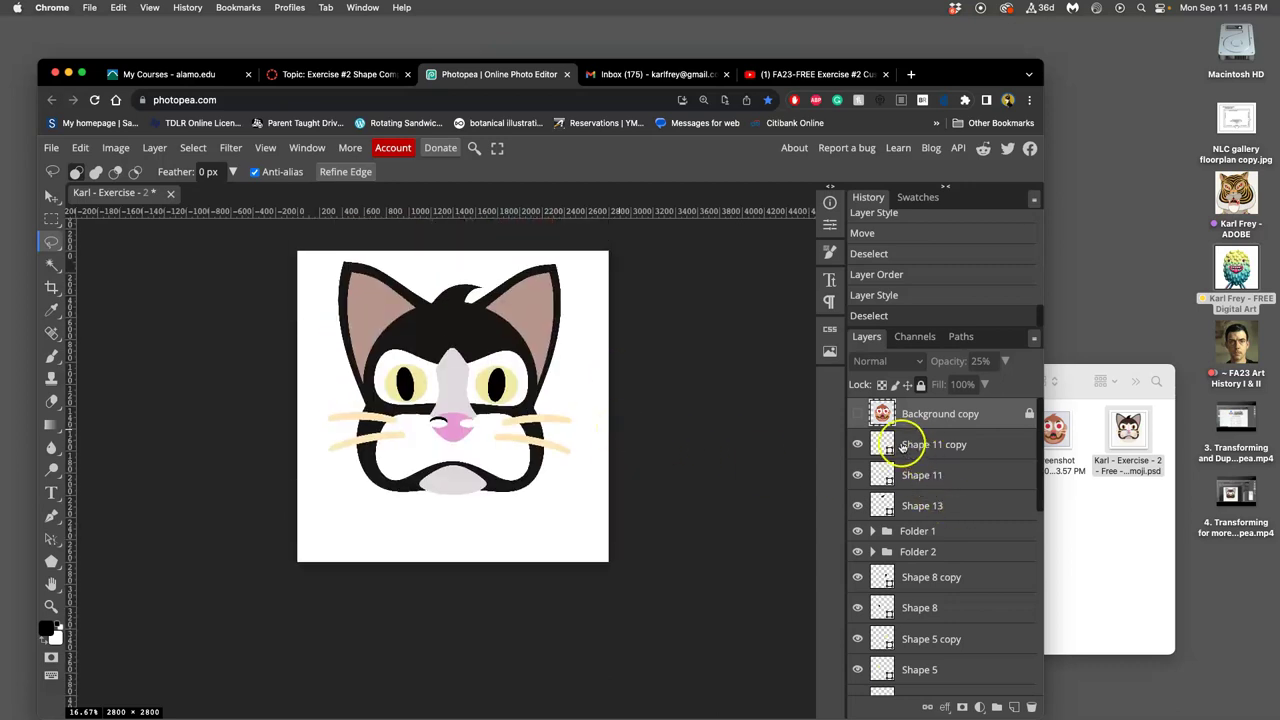
pyautogui.click(857, 414)
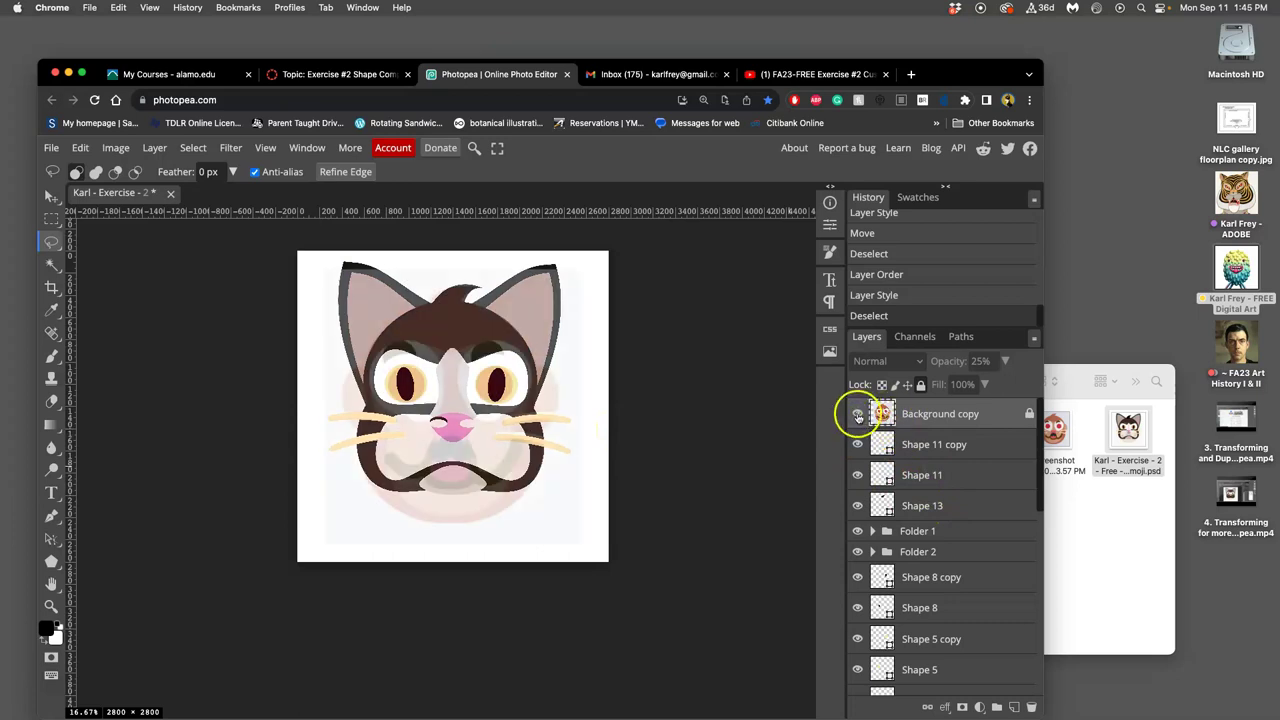
pyautogui.click(857, 414)
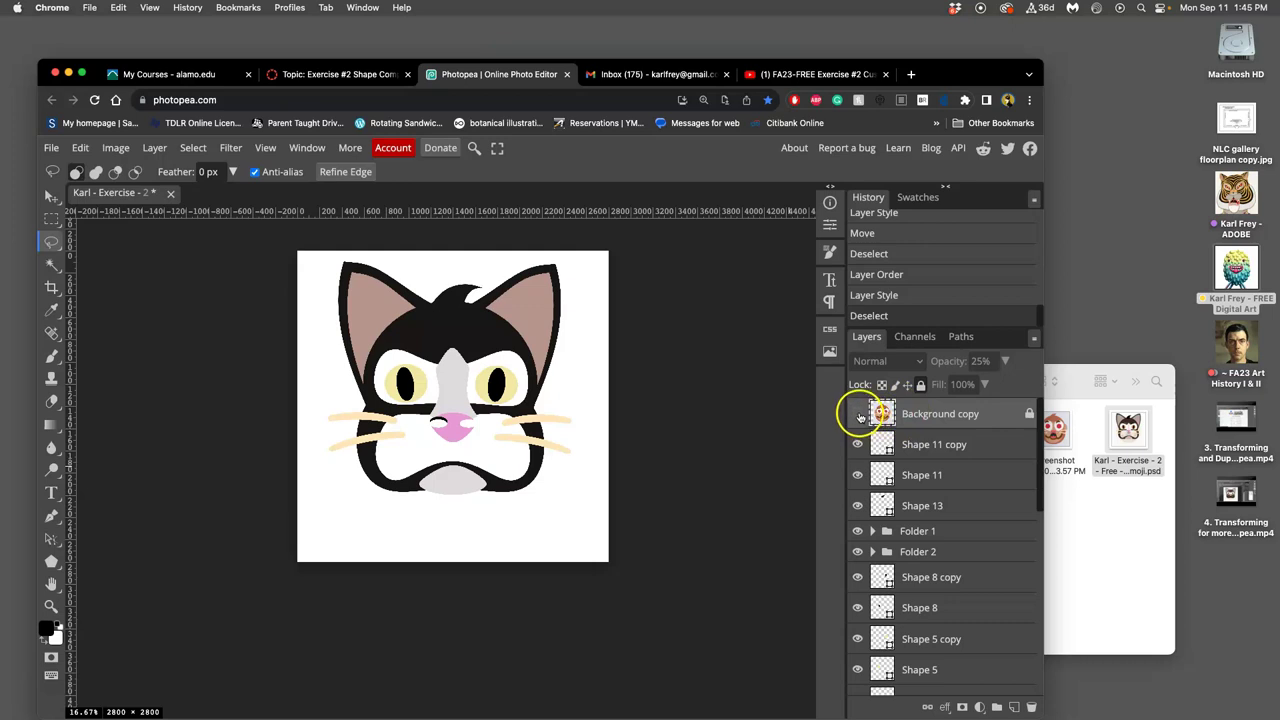
pyautogui.scroll(-10, 855, 445)
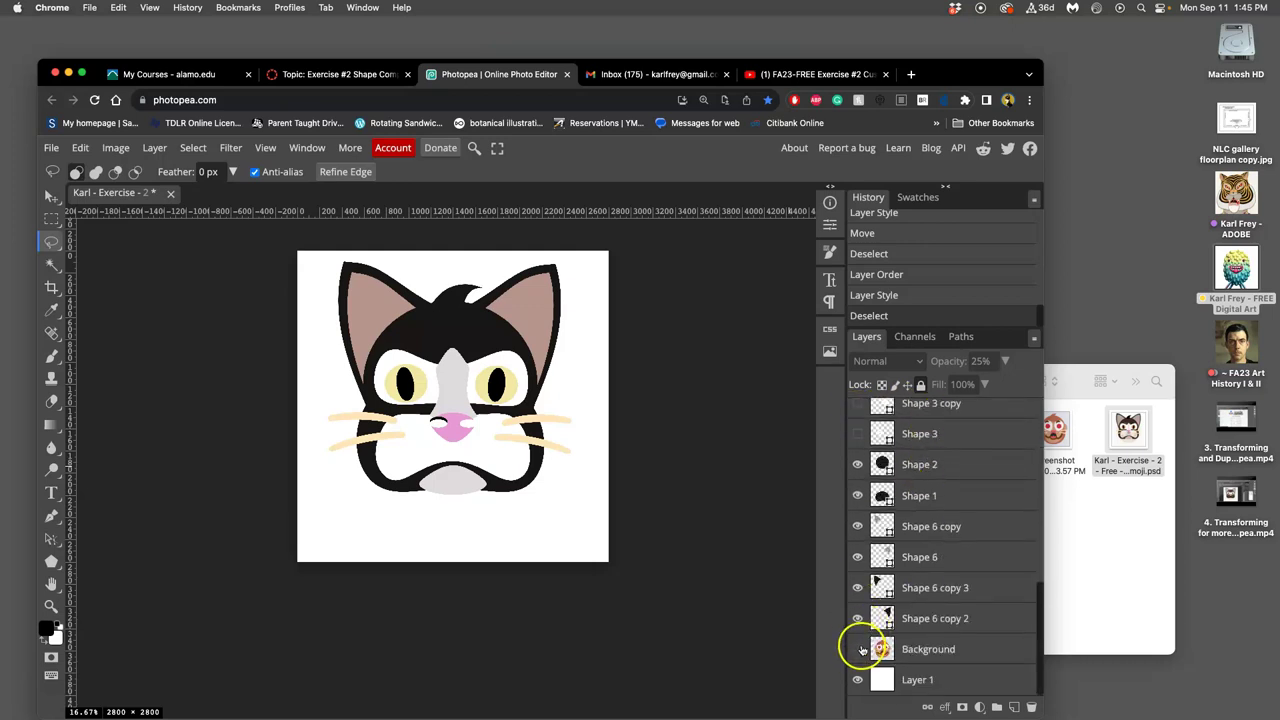
pyautogui.click(861, 650)
pyautogui.click(860, 652)
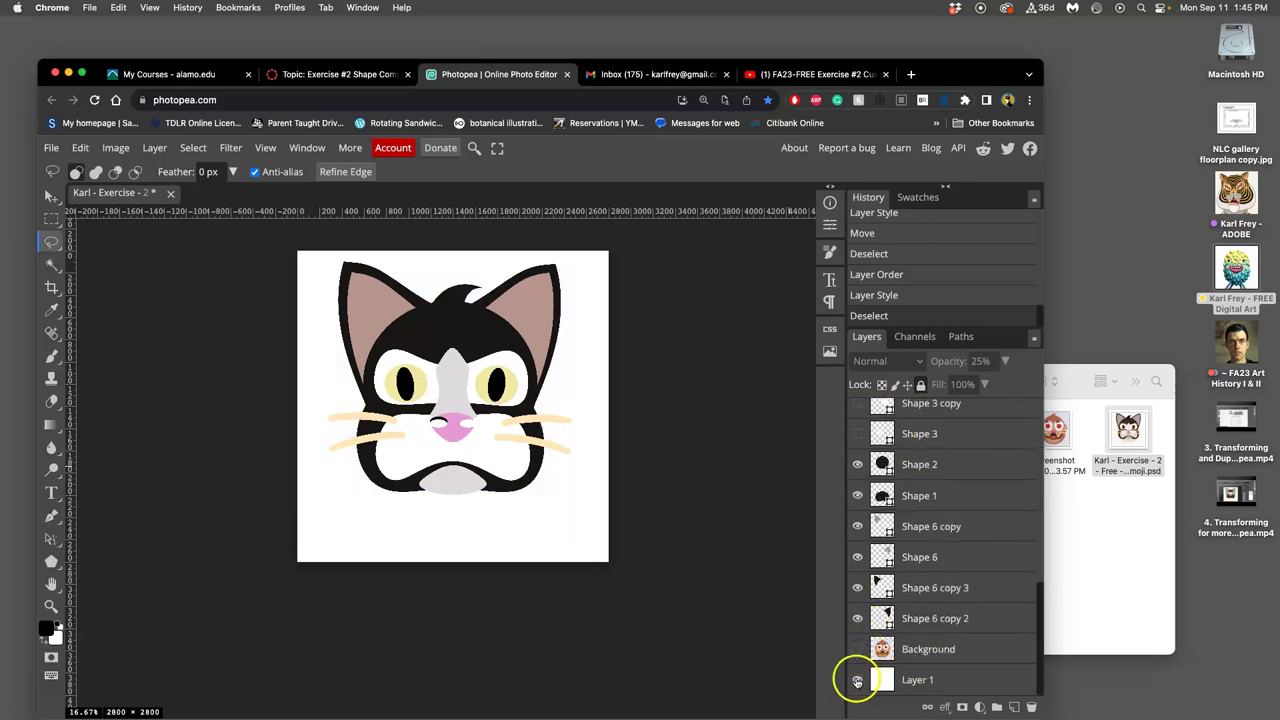
pyautogui.click(857, 680)
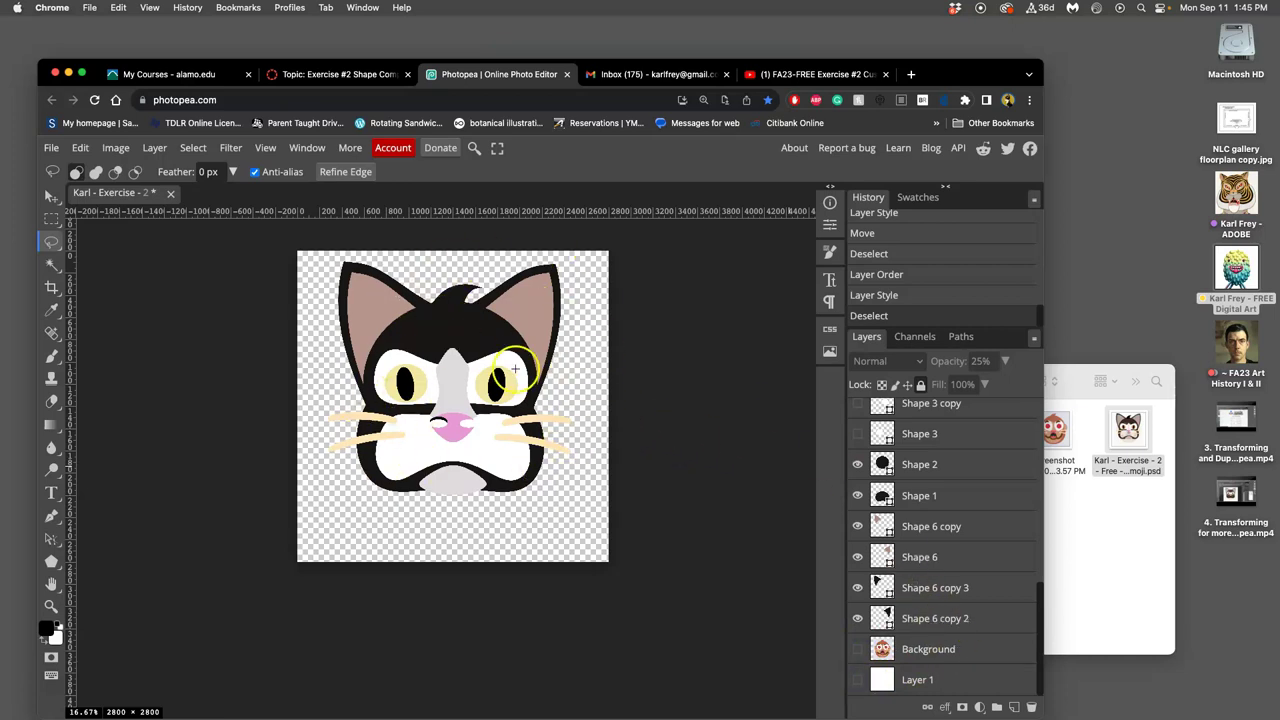
pyautogui.click(116, 147)
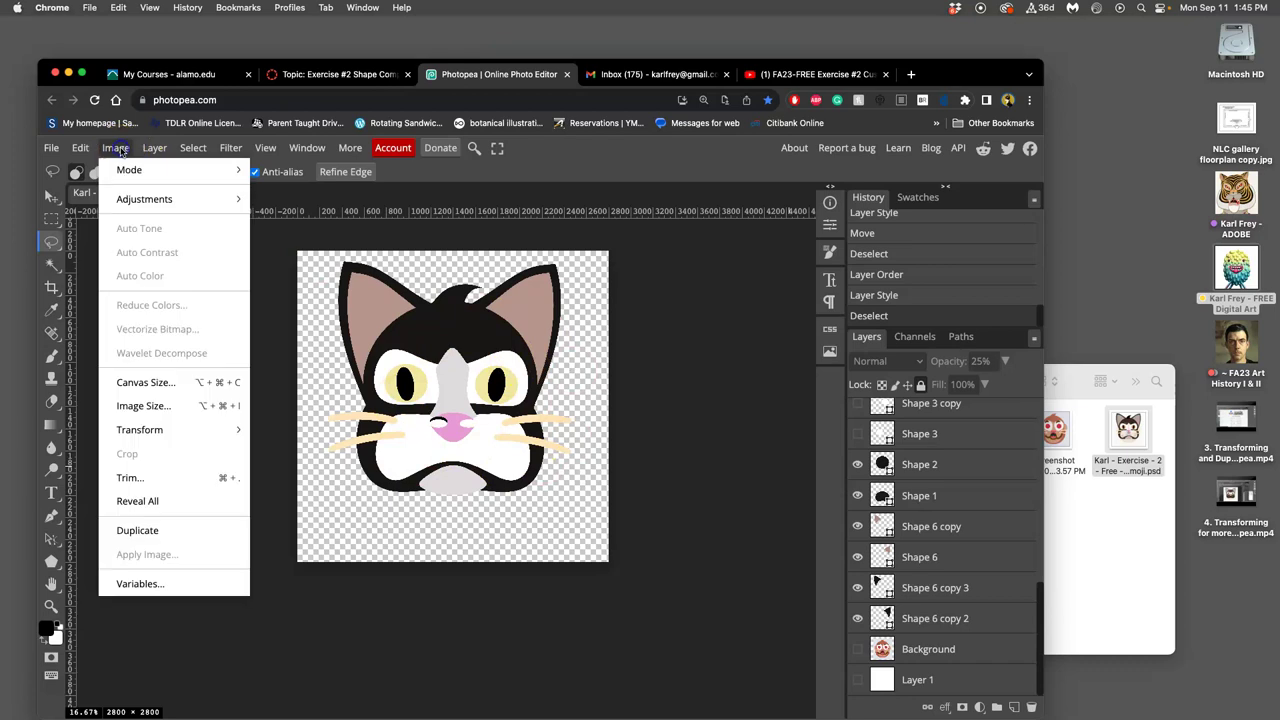
# Switch Image Size units to inches, keeping 8.00 in width at 350 DPI
pyautogui.click(173, 406)
pyautogui.click(262, 302)
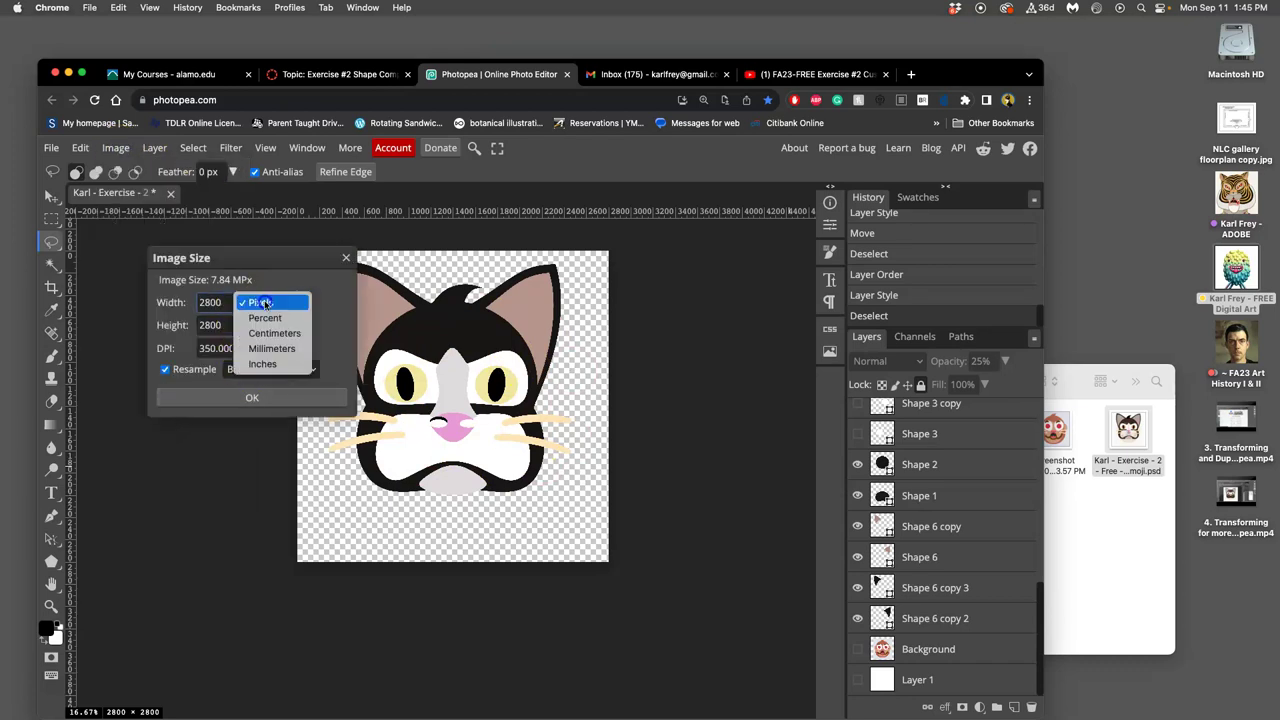
pyautogui.click(262, 364)
pyautogui.click(210, 302)
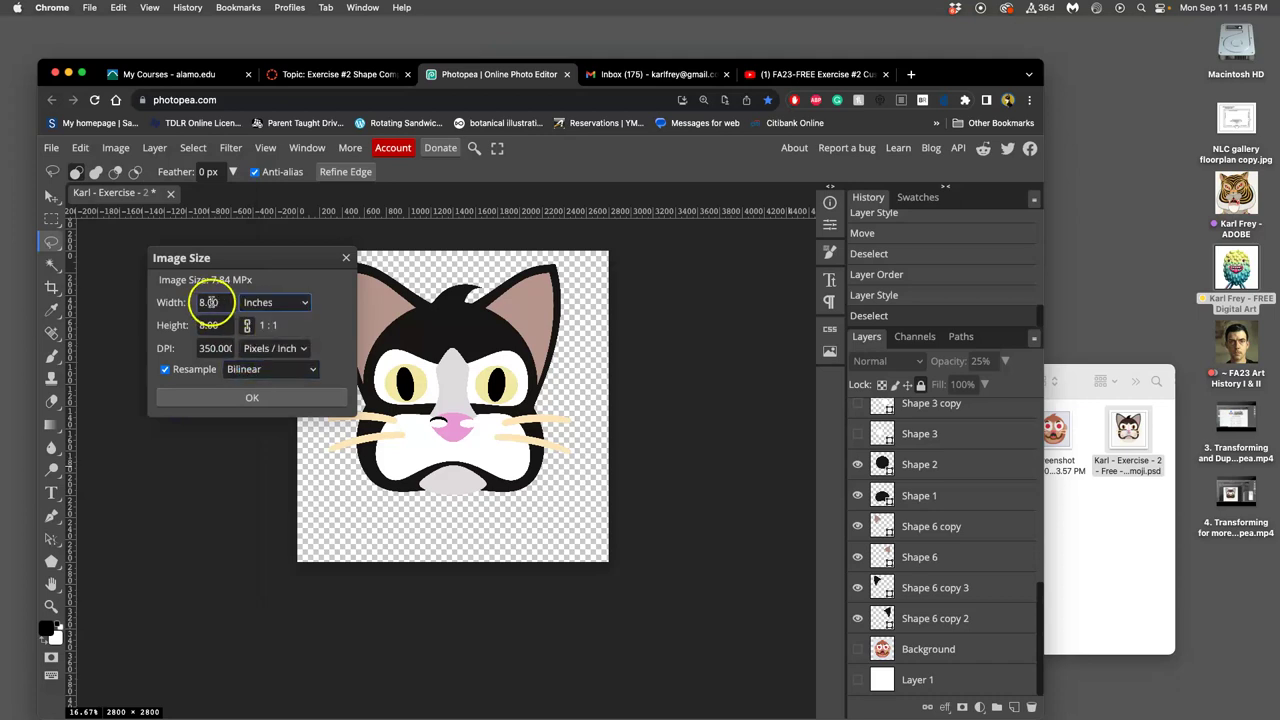
pyautogui.click(210, 350)
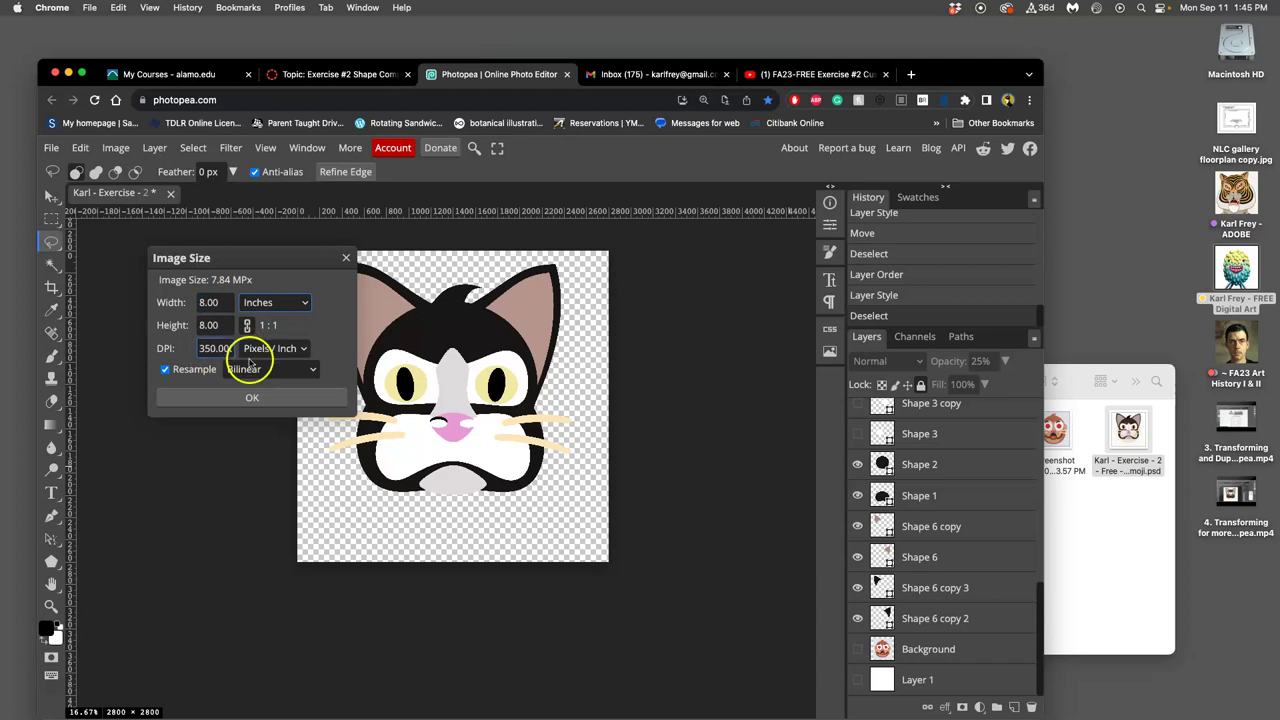
pyautogui.click(252, 399)
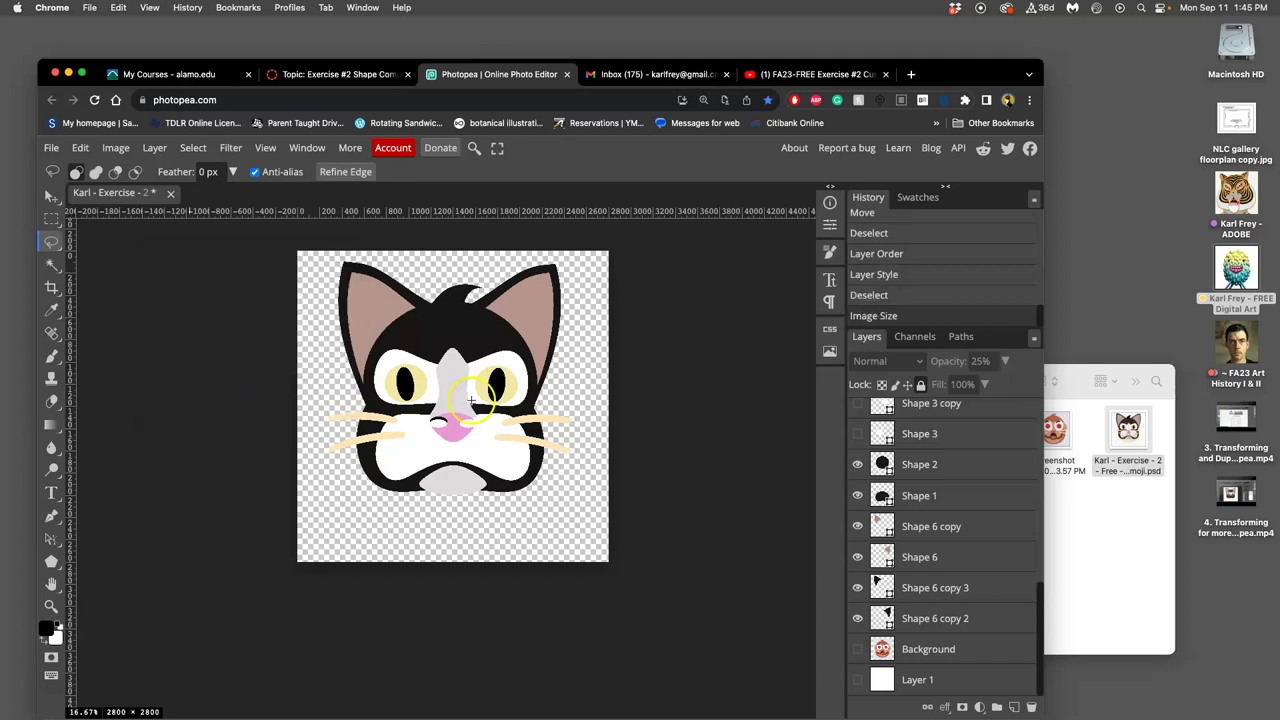
pyautogui.scroll(2, 940, 540)
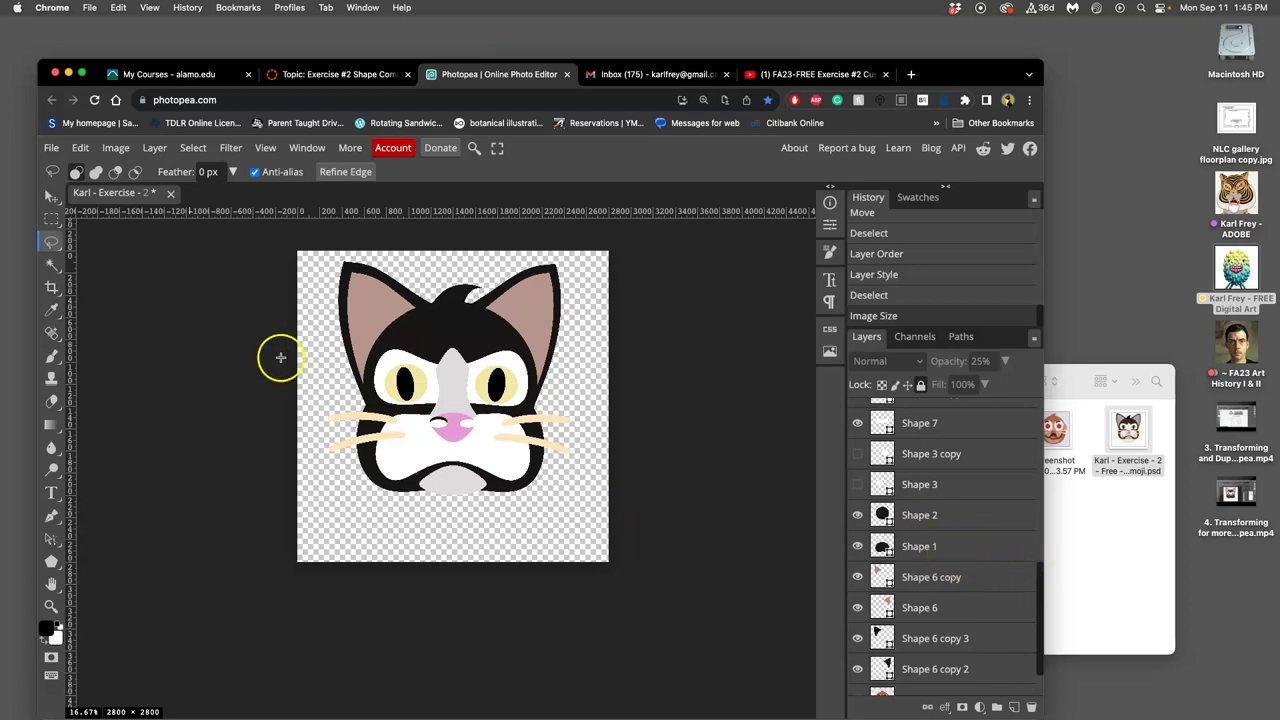
# Extend the canvas height to 10 inches, making it 2800 × 3500 px
pyautogui.click(116, 149)
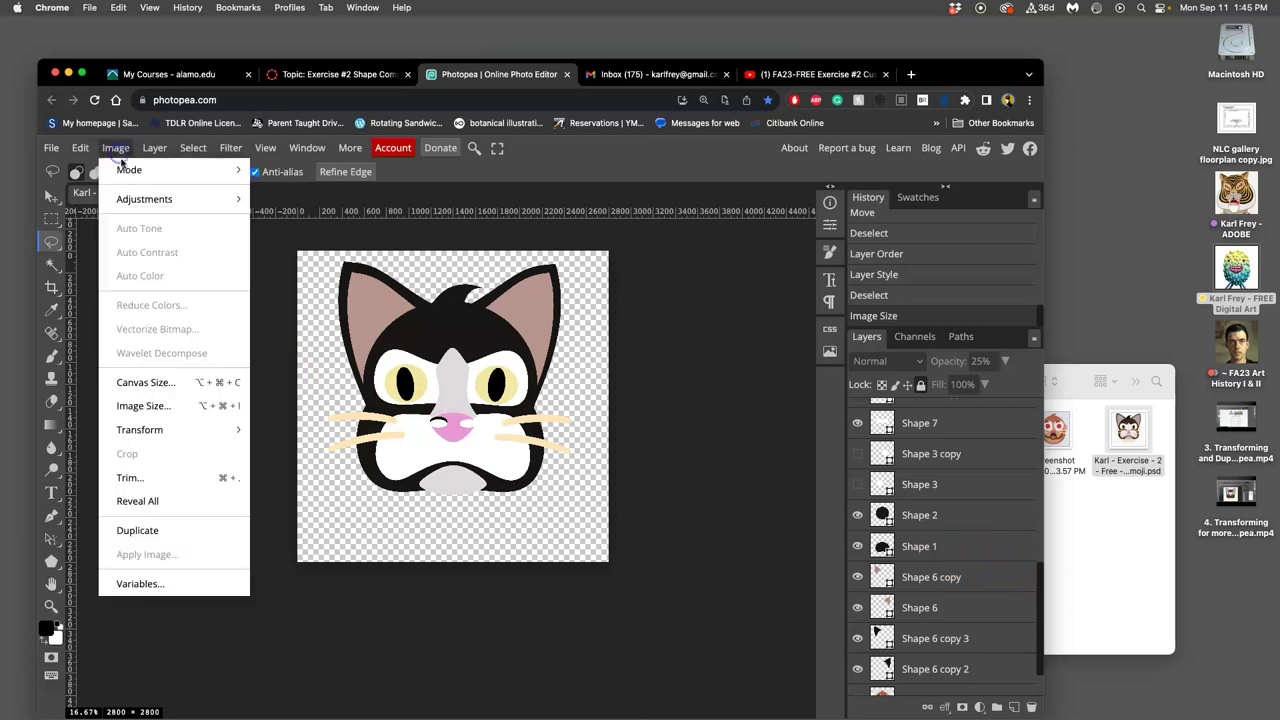
pyautogui.click(157, 379)
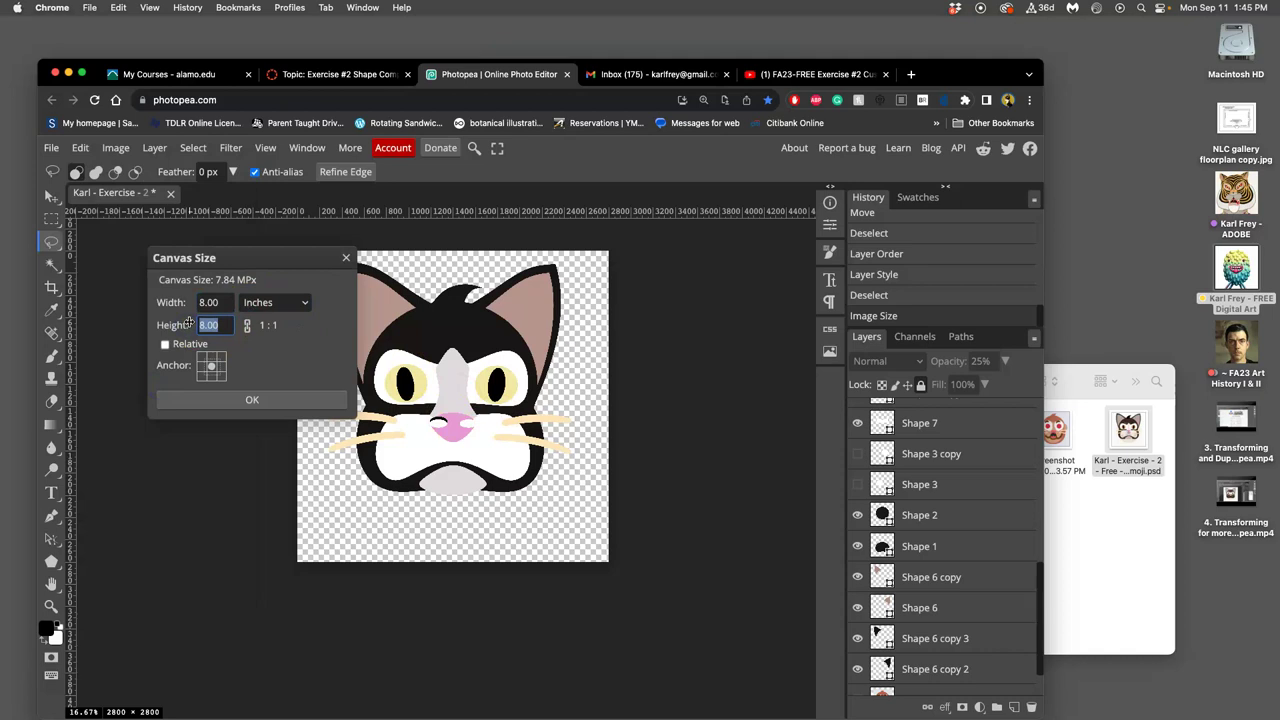
pyautogui.write('10')
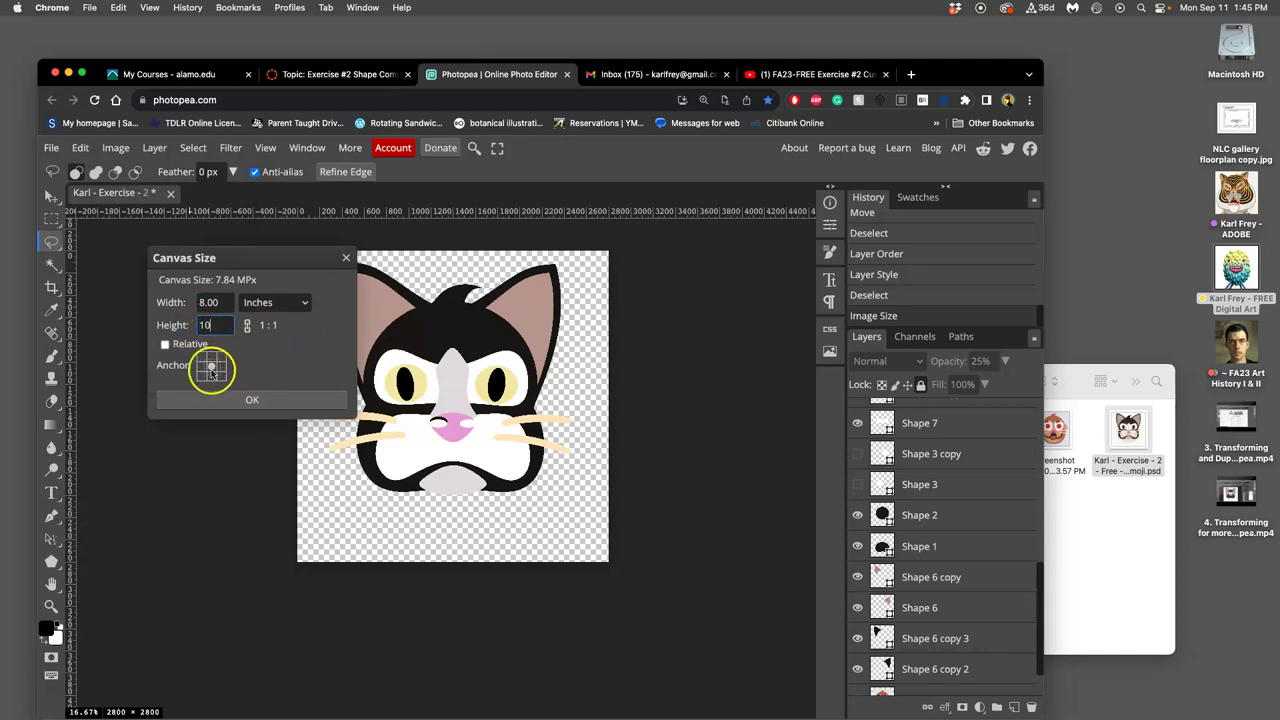
pyautogui.click(254, 400)
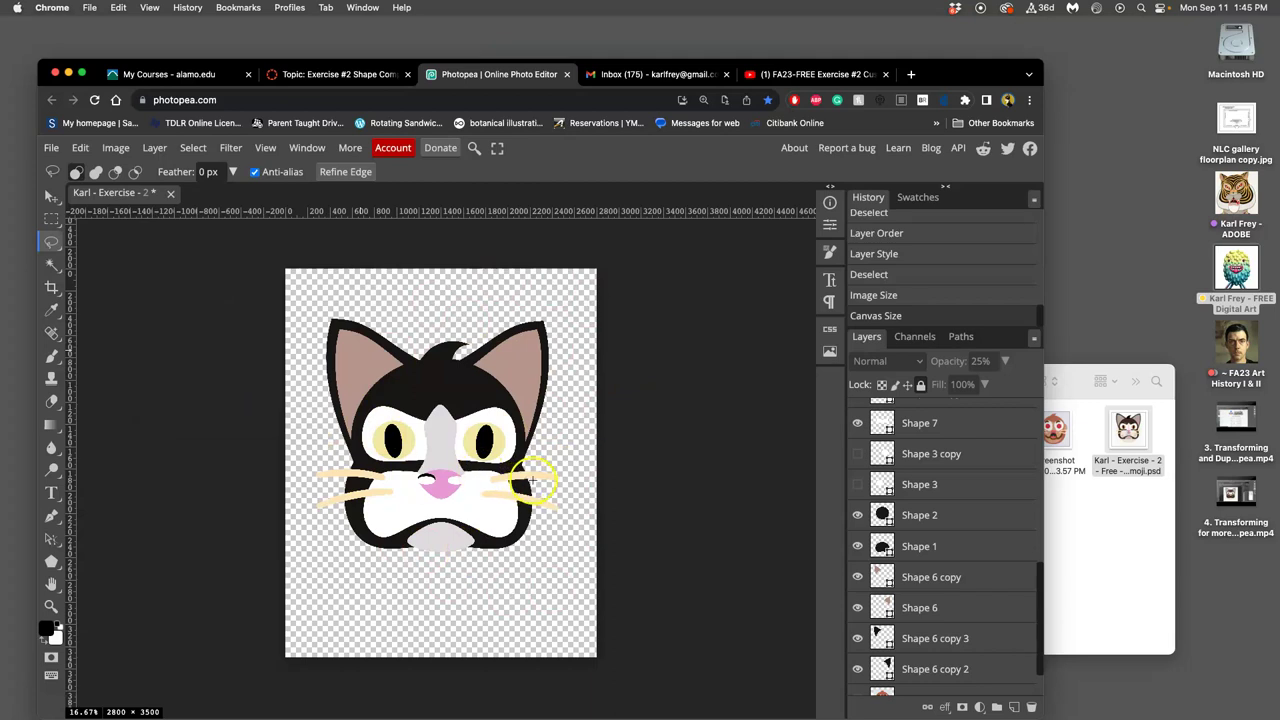
# Save the document as PSD and tag the file green in Finder
pyautogui.click(51, 147)
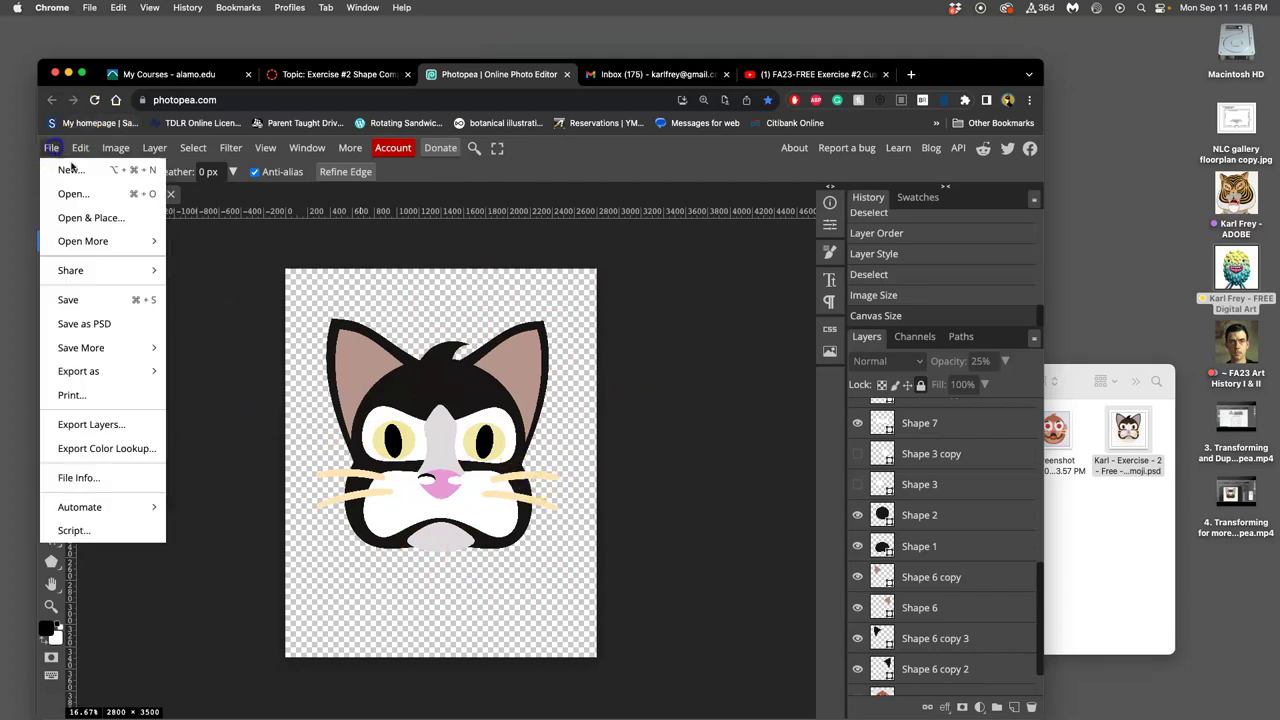
pyautogui.click(68, 300)
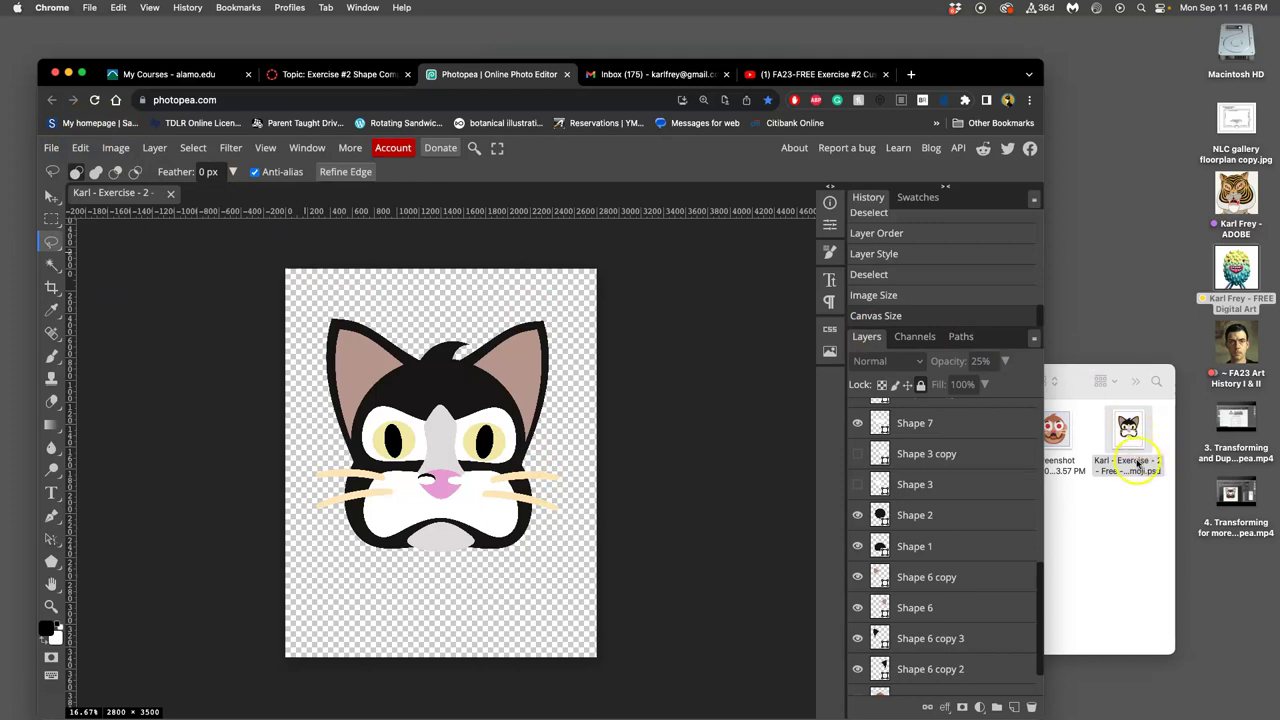
pyautogui.rightClick(1137, 462)
pyautogui.click(912, 517)
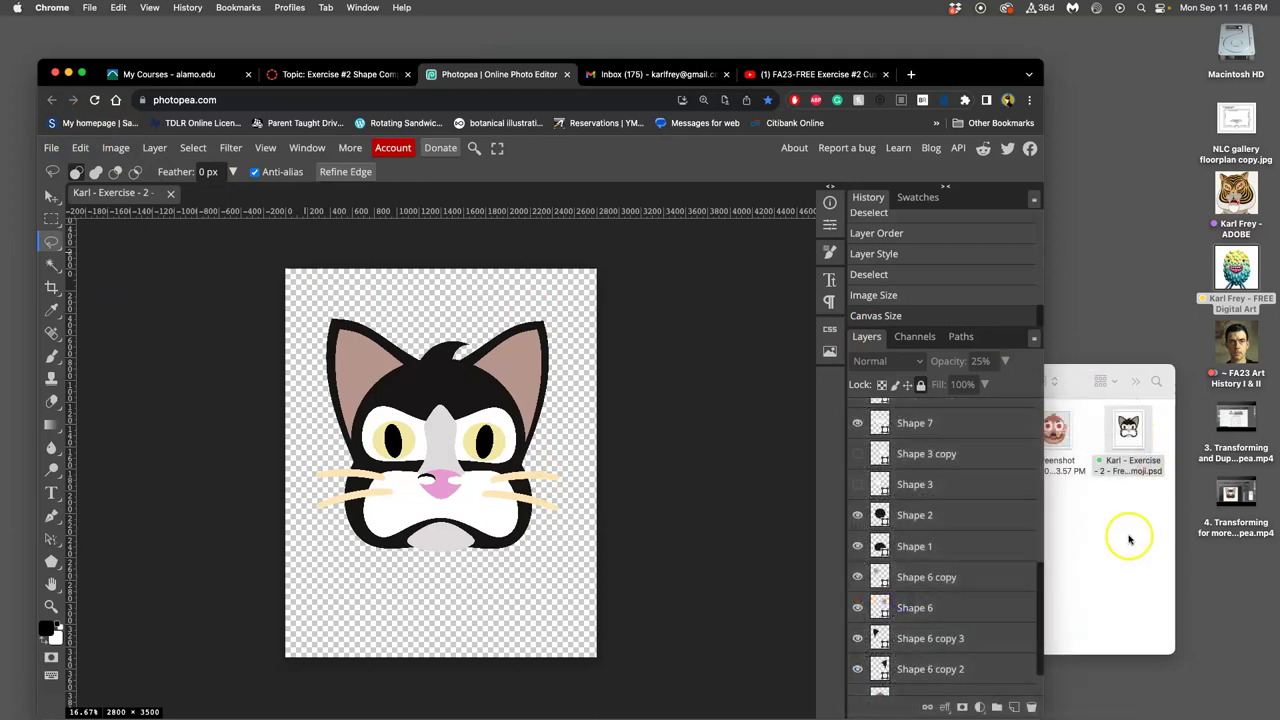
pyautogui.click(1128, 540)
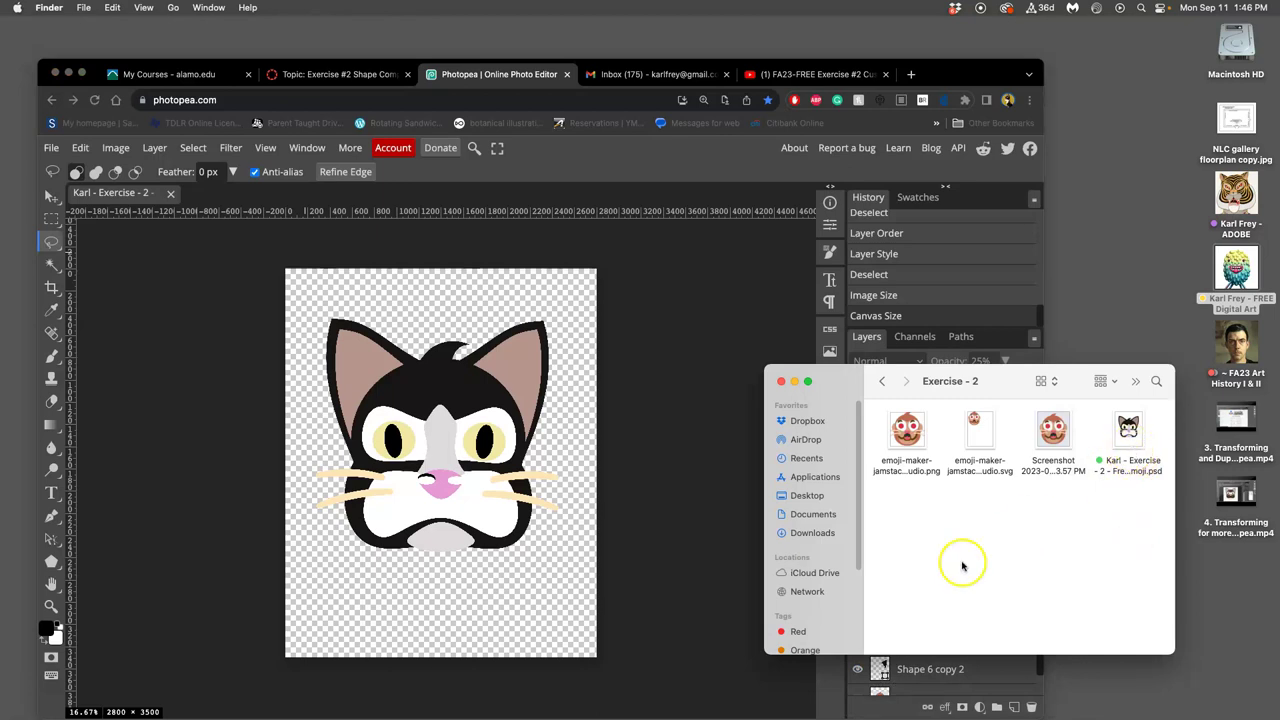
pyautogui.click(668, 442)
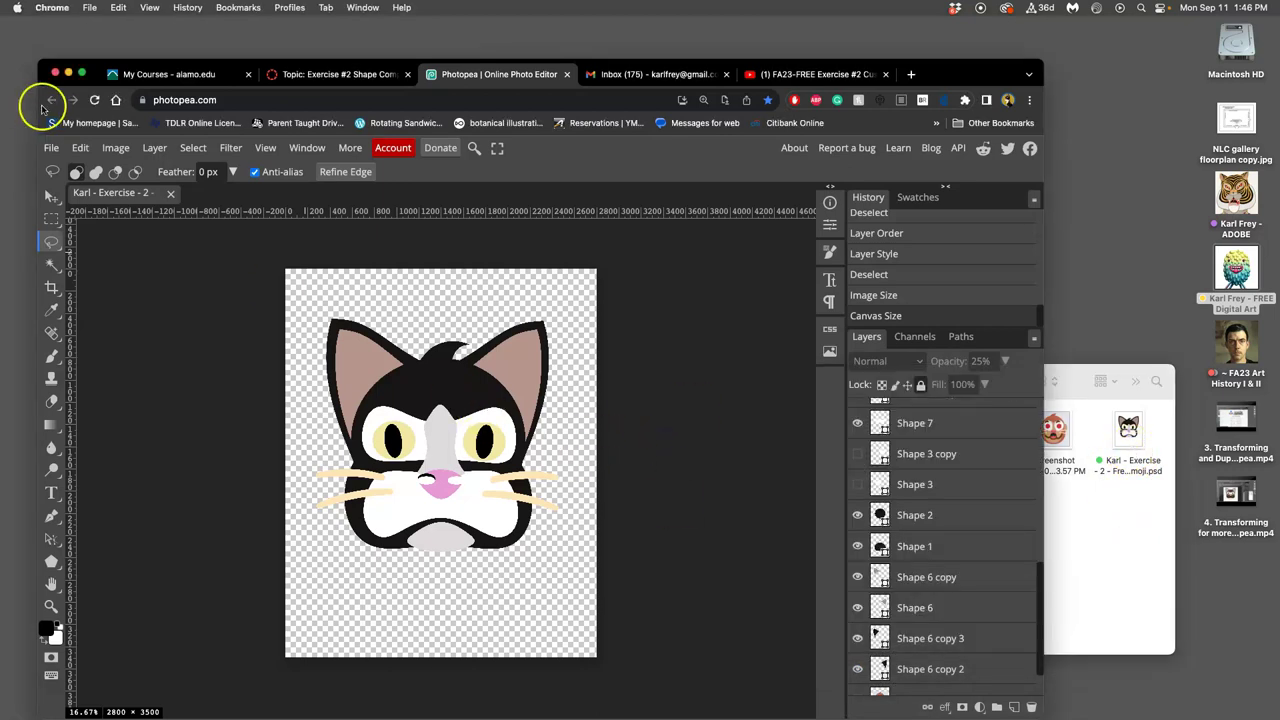
# Export the artwork as a 2800 × 3500 PNG
pyautogui.click(50, 148)
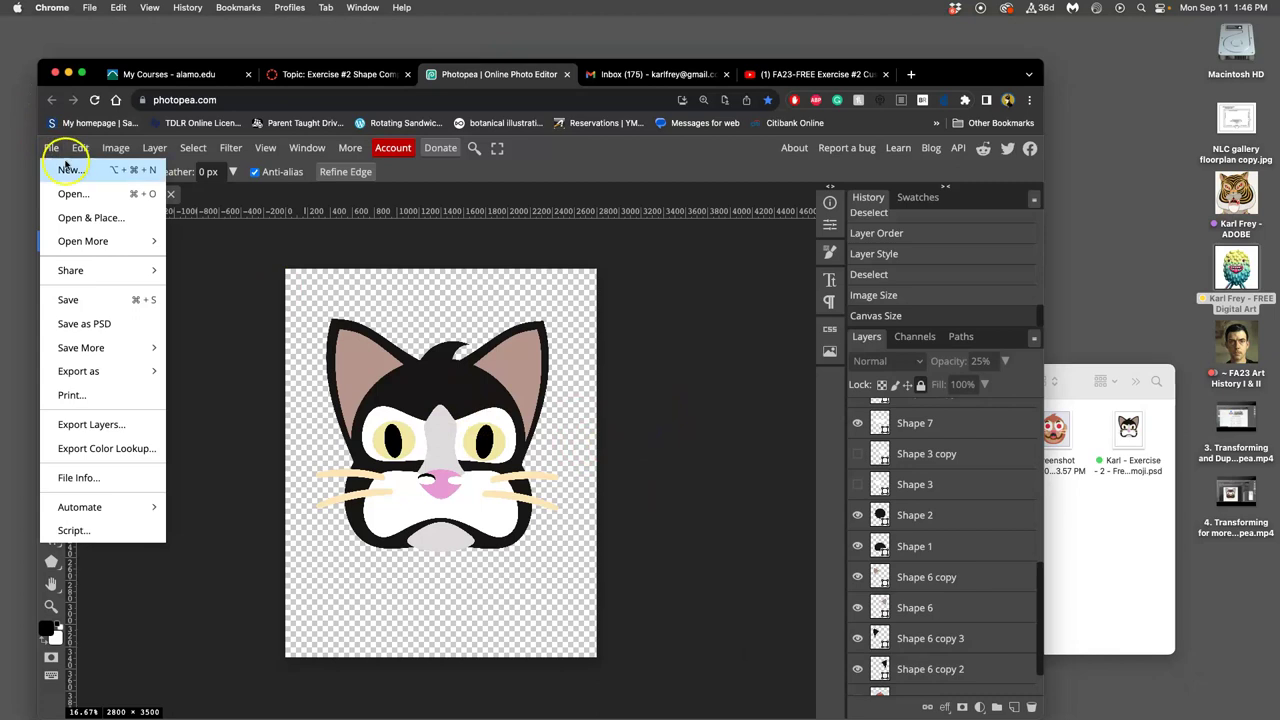
pyautogui.click(138, 372)
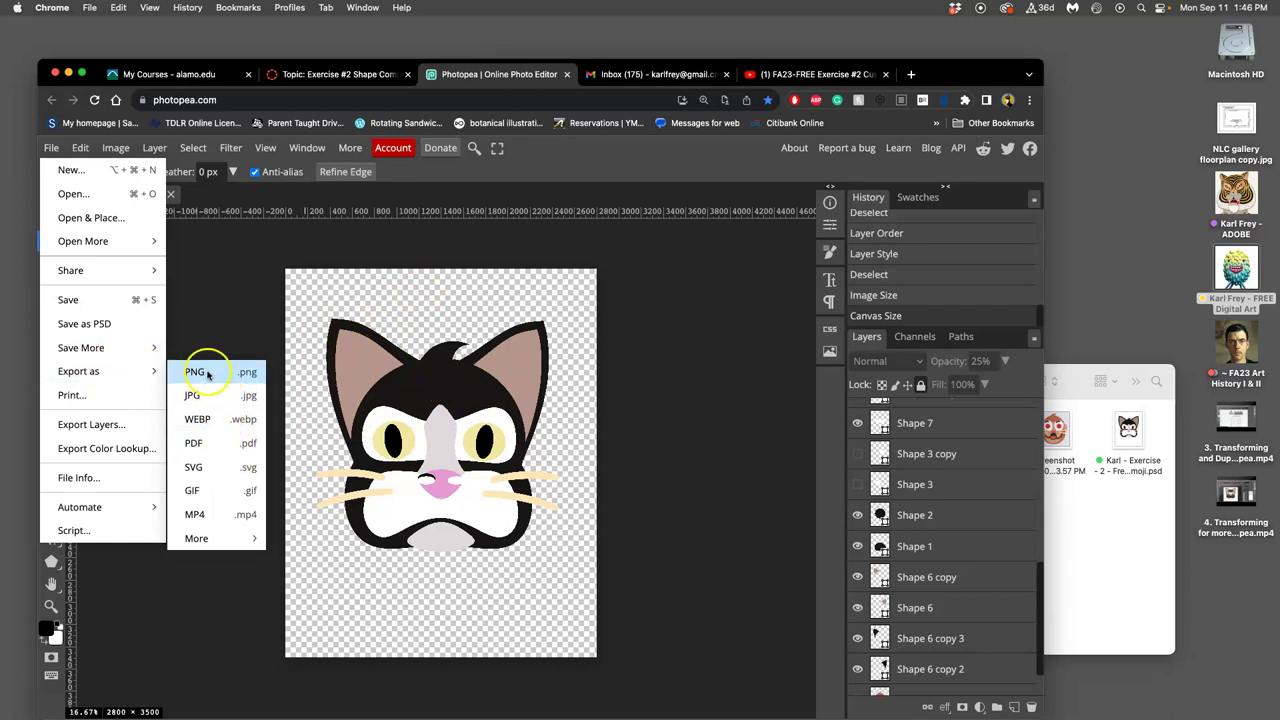
pyautogui.click(209, 373)
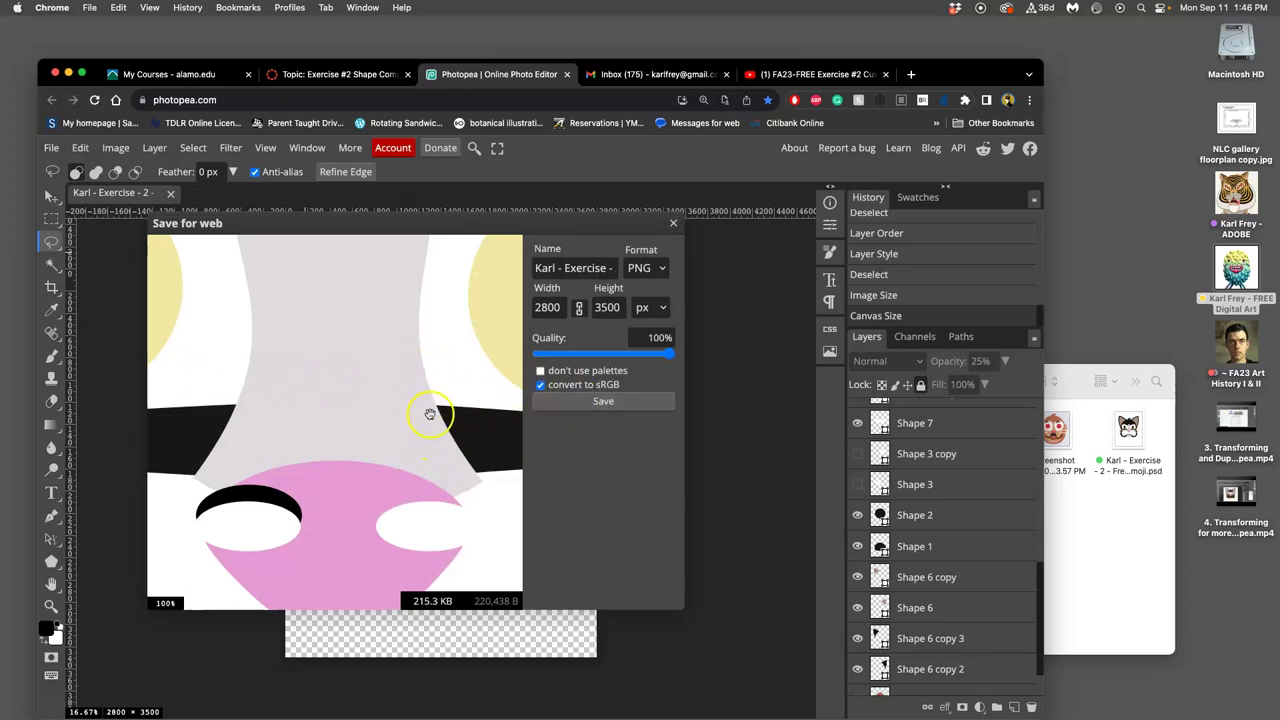
pyautogui.click(598, 403)
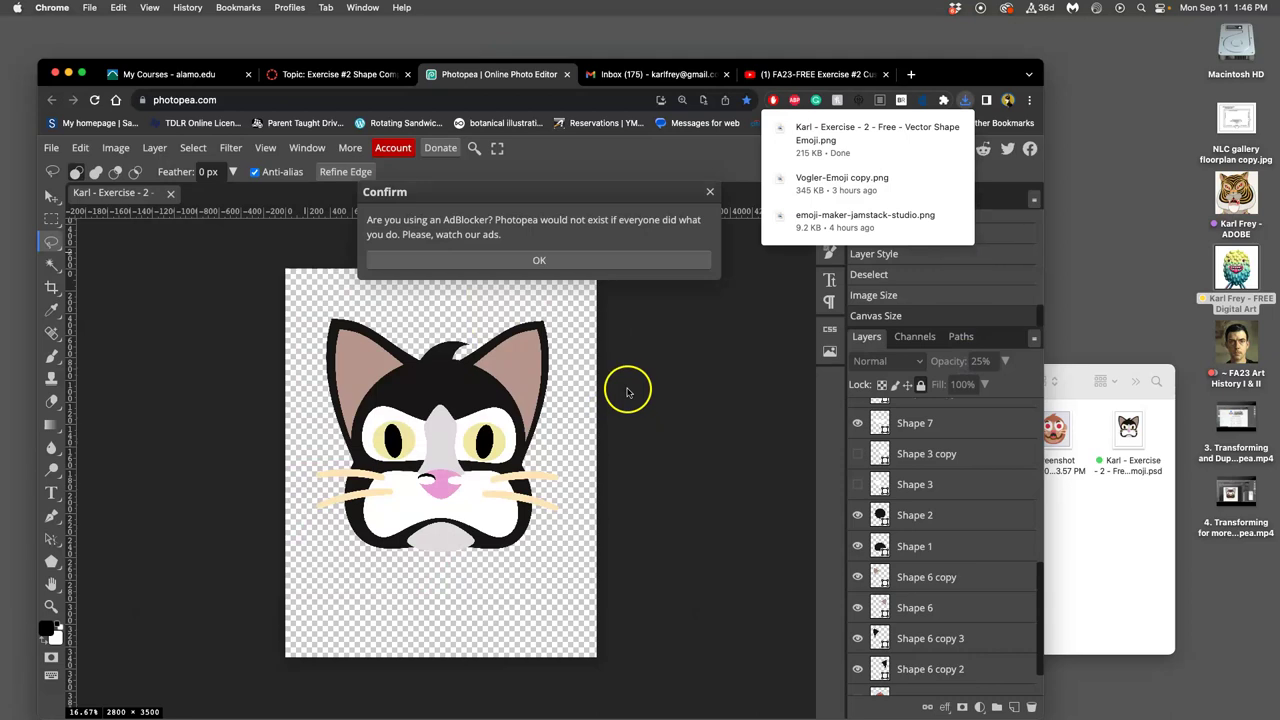
# Move the exported cat PNG from Downloads to the desktop and tag it orange
pyautogui.click(590, 258)
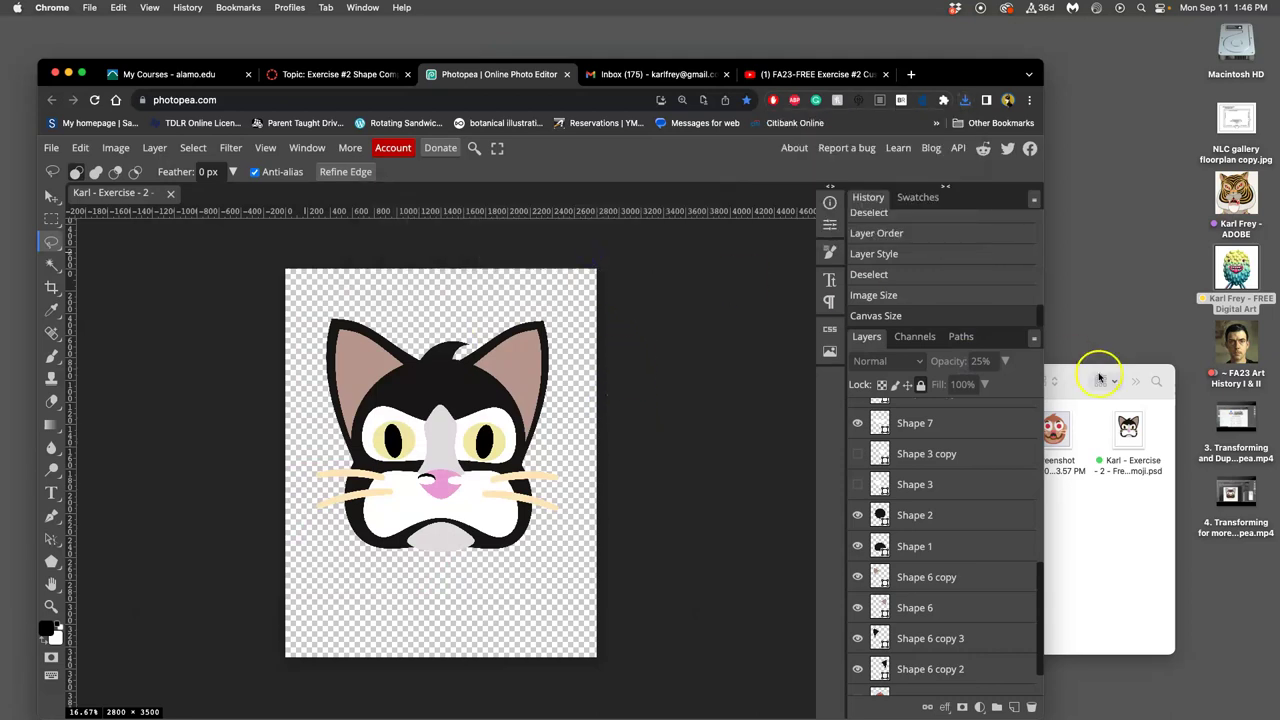
pyautogui.click(8, 630)
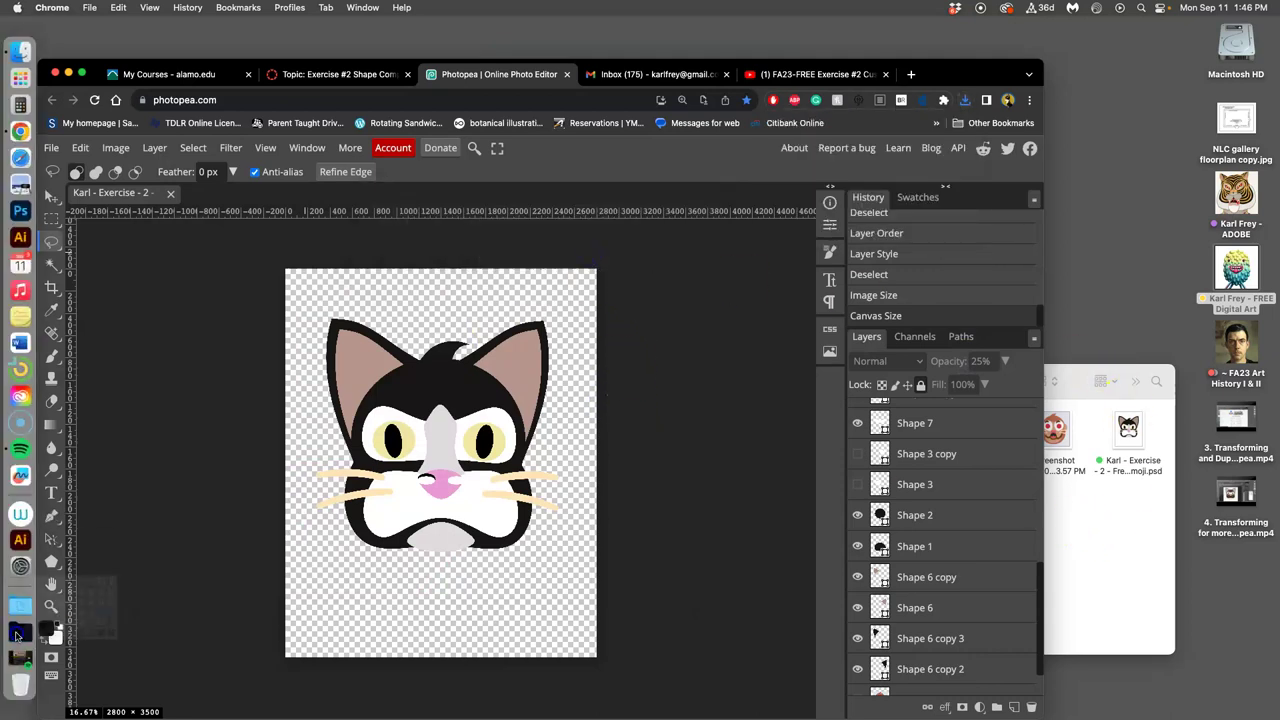
pyautogui.moveTo(100, 212); pyautogui.dragTo(1127, 238)
pyautogui.rightClick(1127, 238)
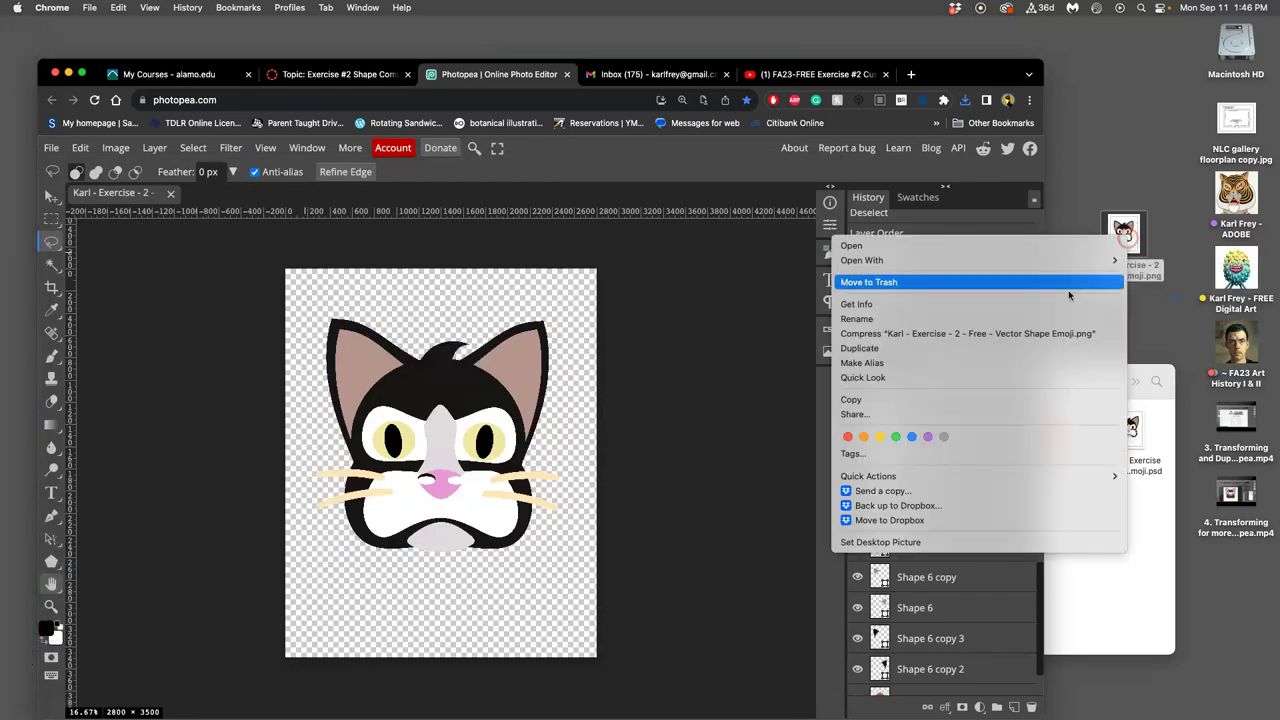
pyautogui.click(882, 438)
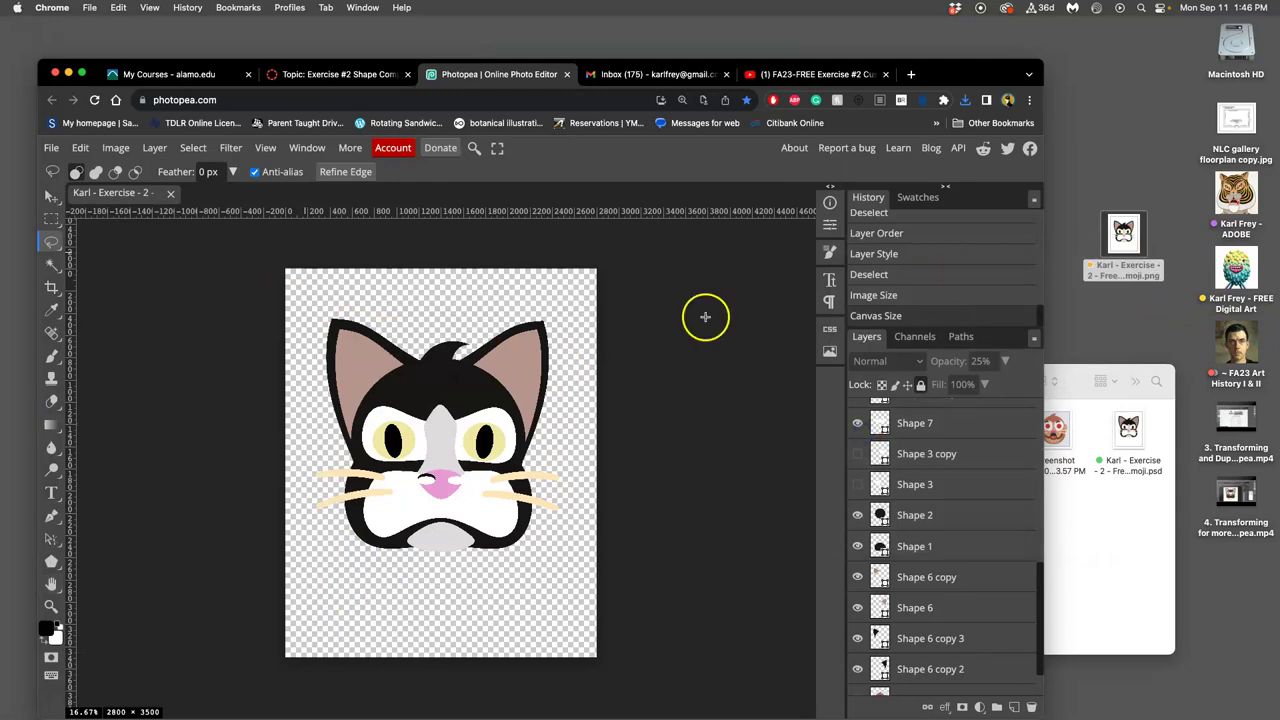
# Start a reply on the exercise discussion with the poster's name as its first line
pyautogui.click(337, 74)
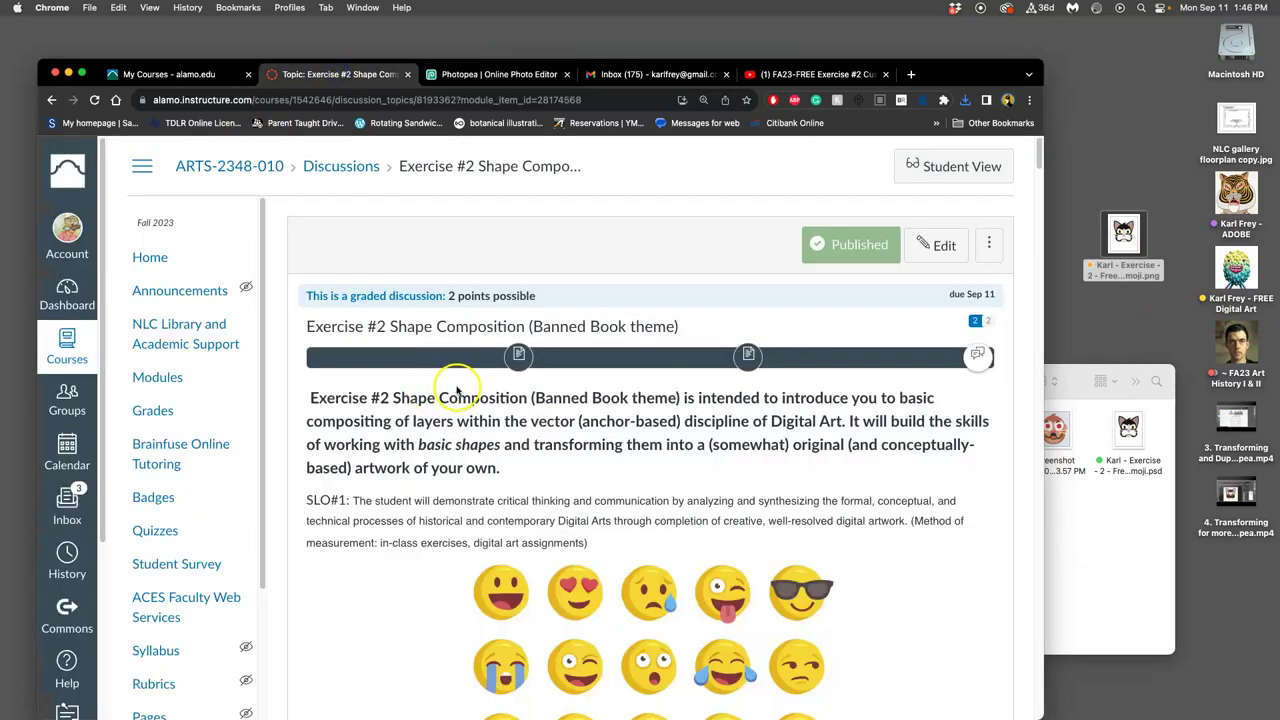
pyautogui.scroll(-10, 449, 400)
pyautogui.scroll(-20, 456, 390)
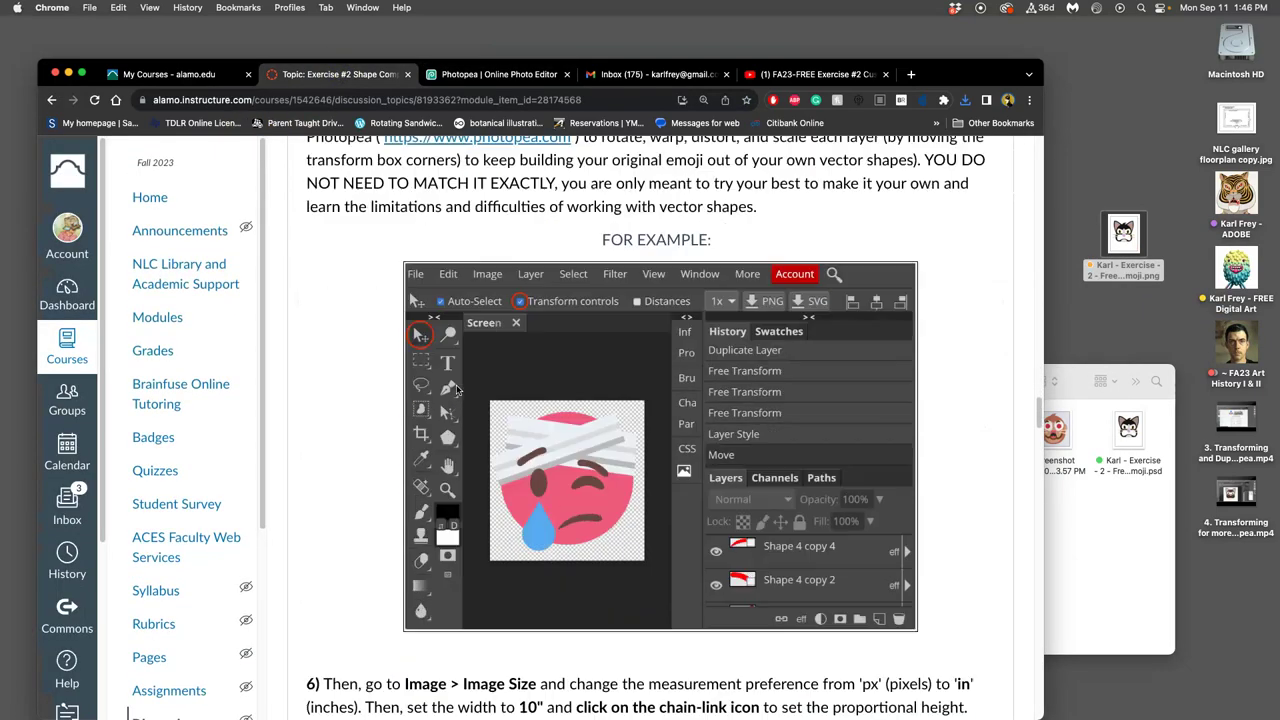
pyautogui.scroll(-20, 456, 390)
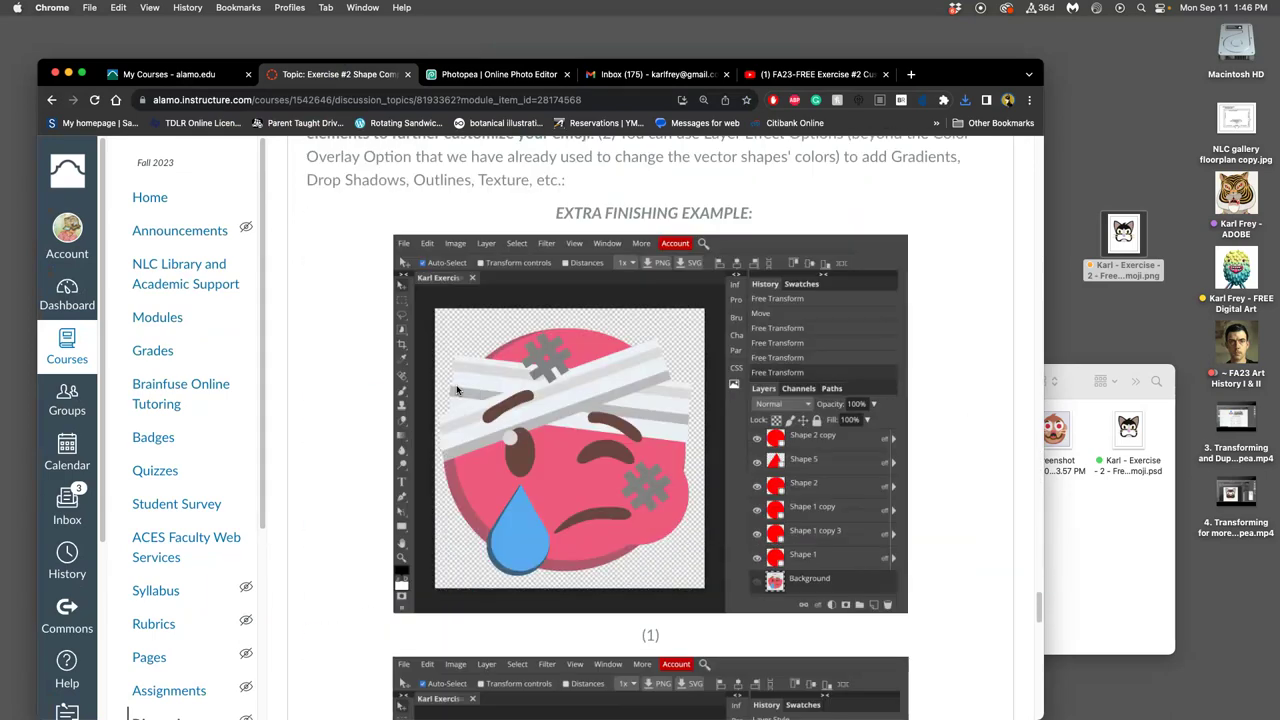
pyautogui.scroll(-10, 456, 390)
pyautogui.scroll(5, 456, 390)
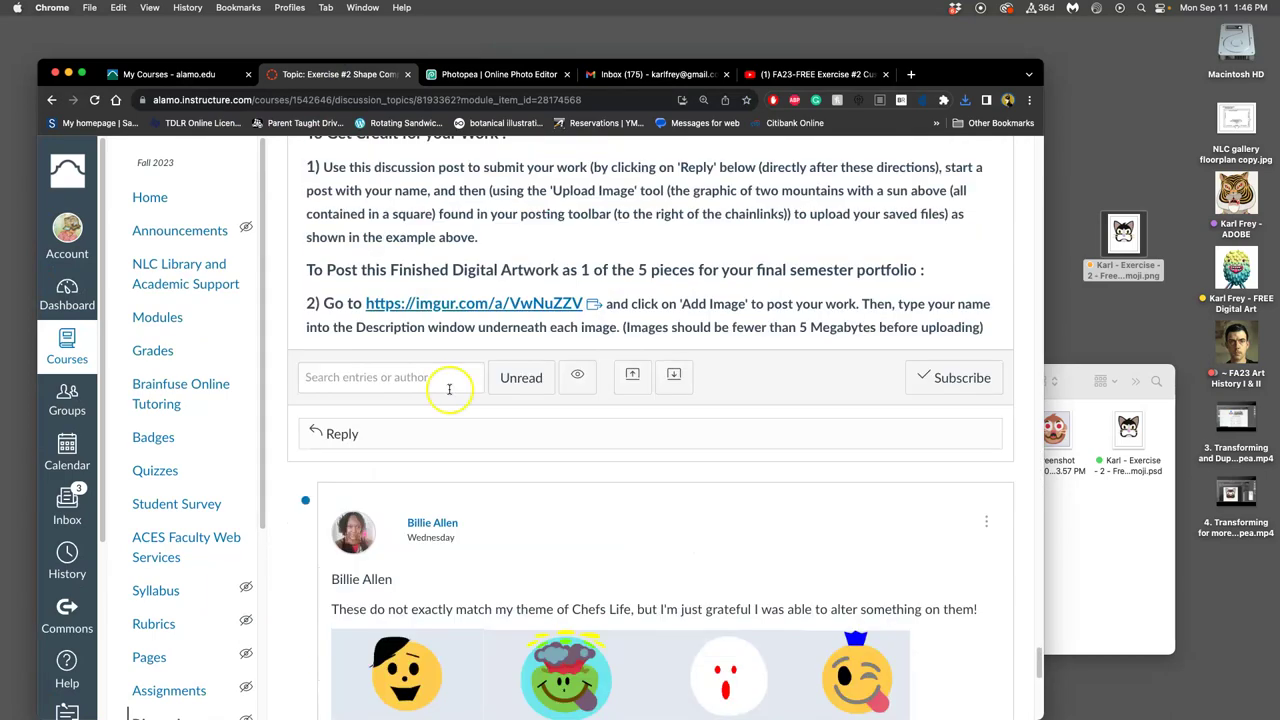
pyautogui.click(404, 430)
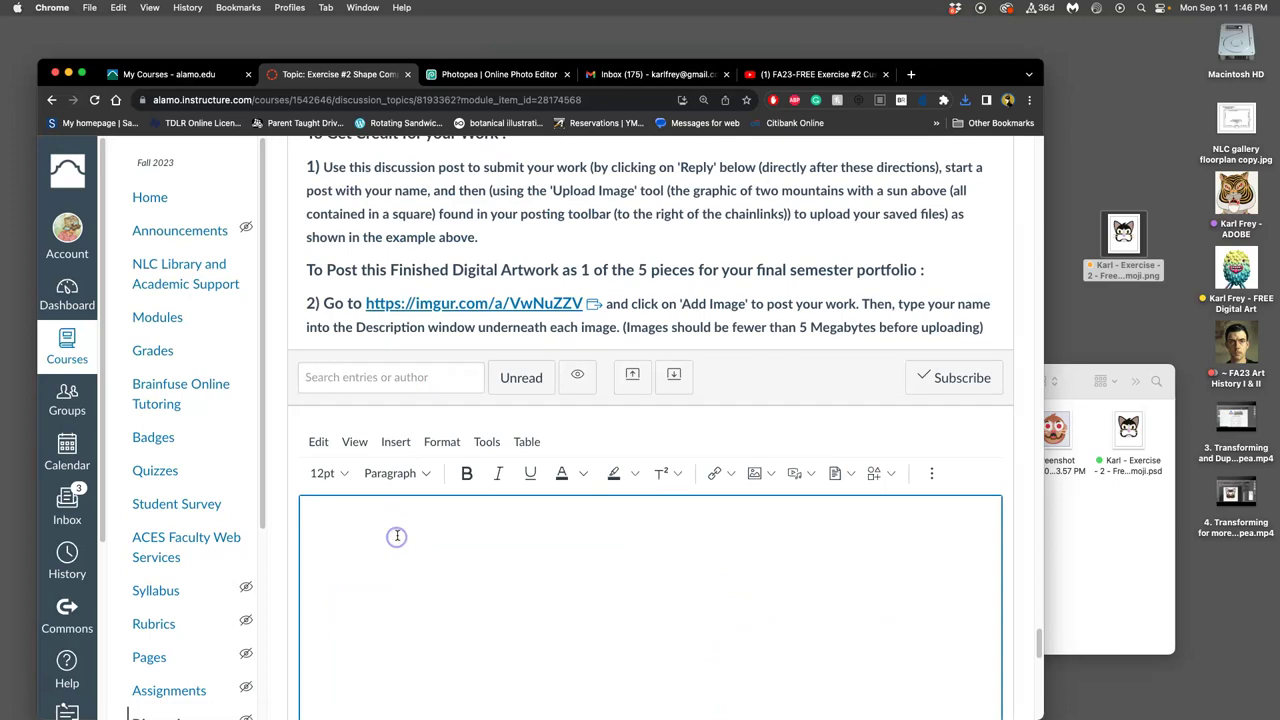
pyautogui.write('Karl Frey')
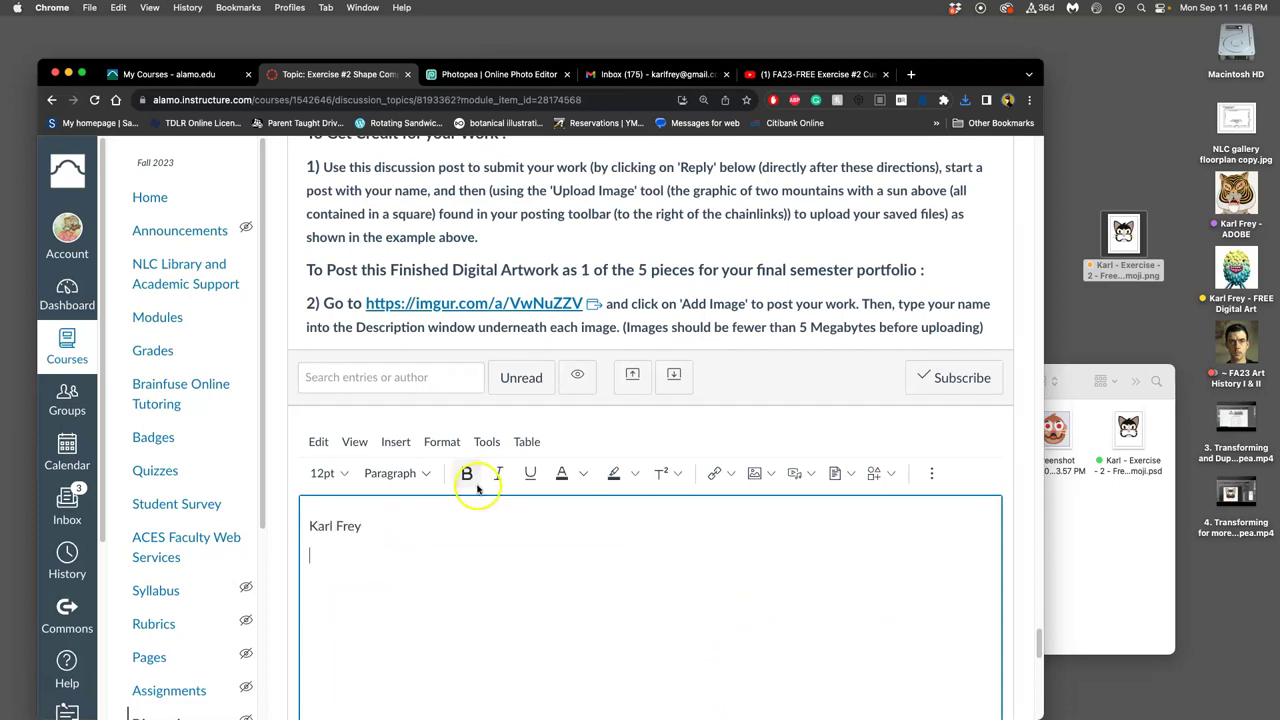
pyautogui.click(755, 475)
# Upload the tuxedo cat PNG into the reply and shrink it below the name
pyautogui.click(786, 501)
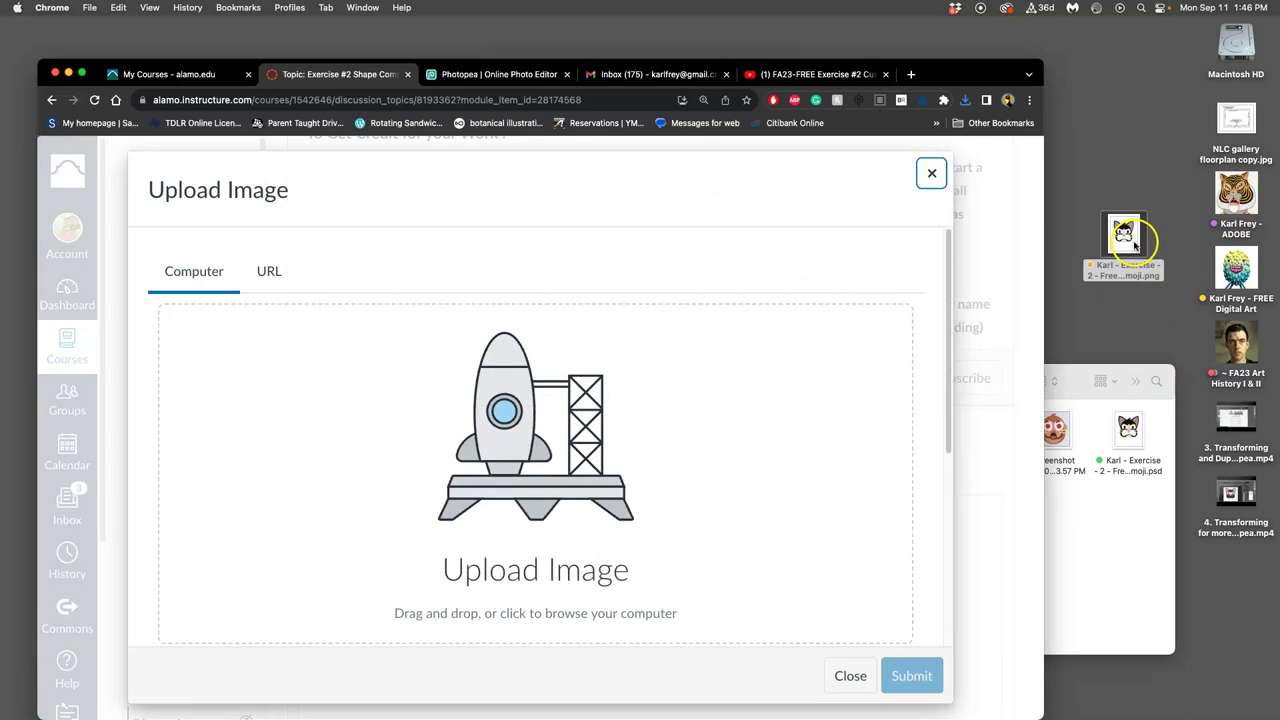
pyautogui.moveTo(1130, 240); pyautogui.dragTo(640, 486)
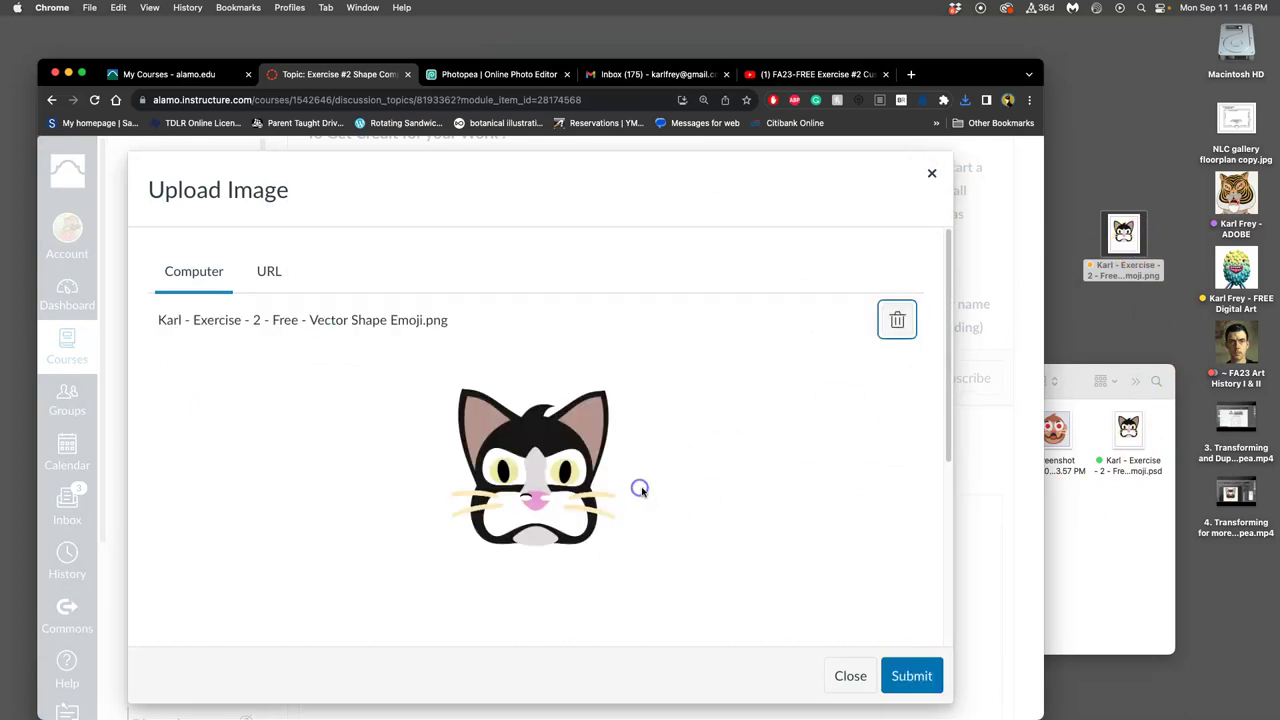
pyautogui.click(905, 673)
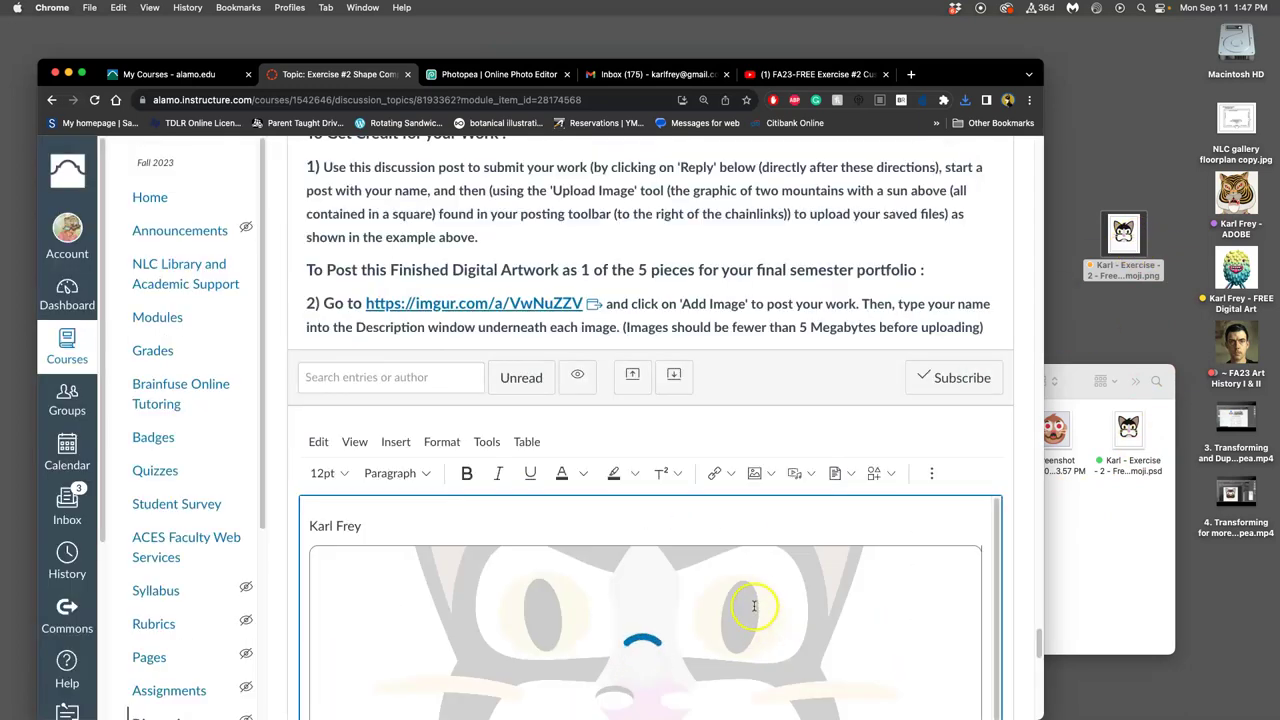
pyautogui.scroll(-2, 754, 604)
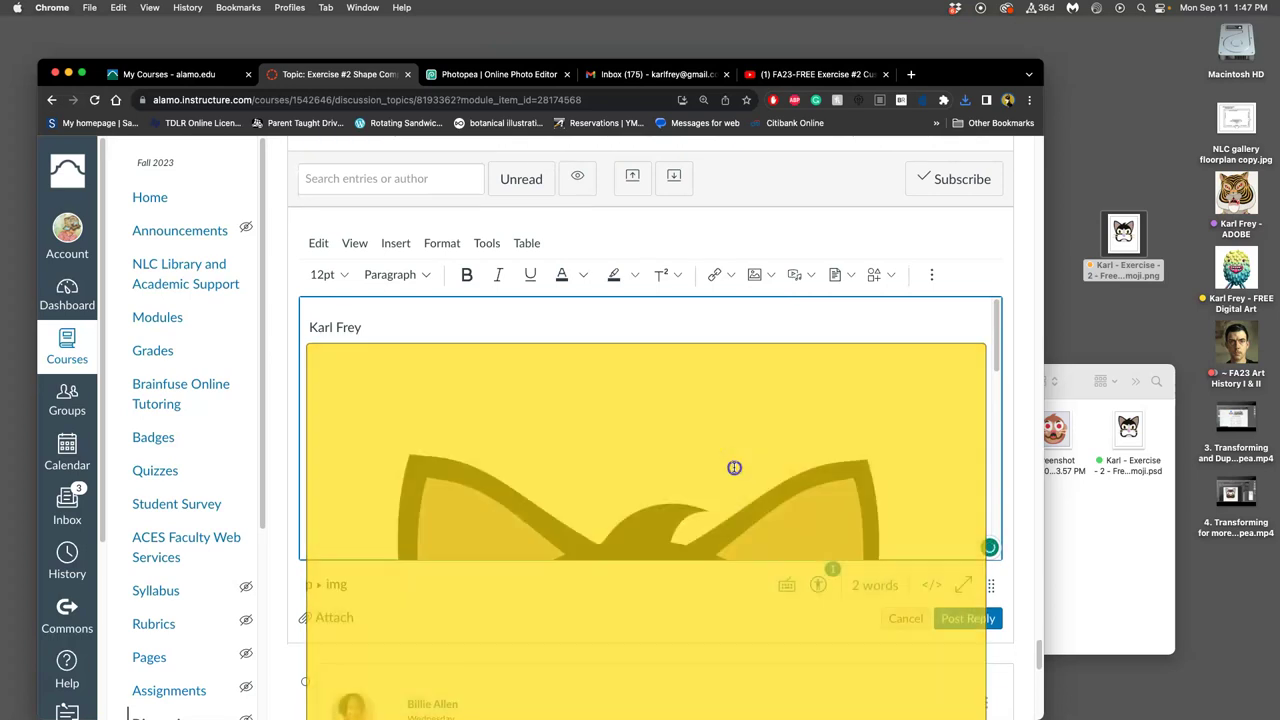
pyautogui.moveTo(981, 347); pyautogui.dragTo(584, 372)
pyautogui.click(597, 446)
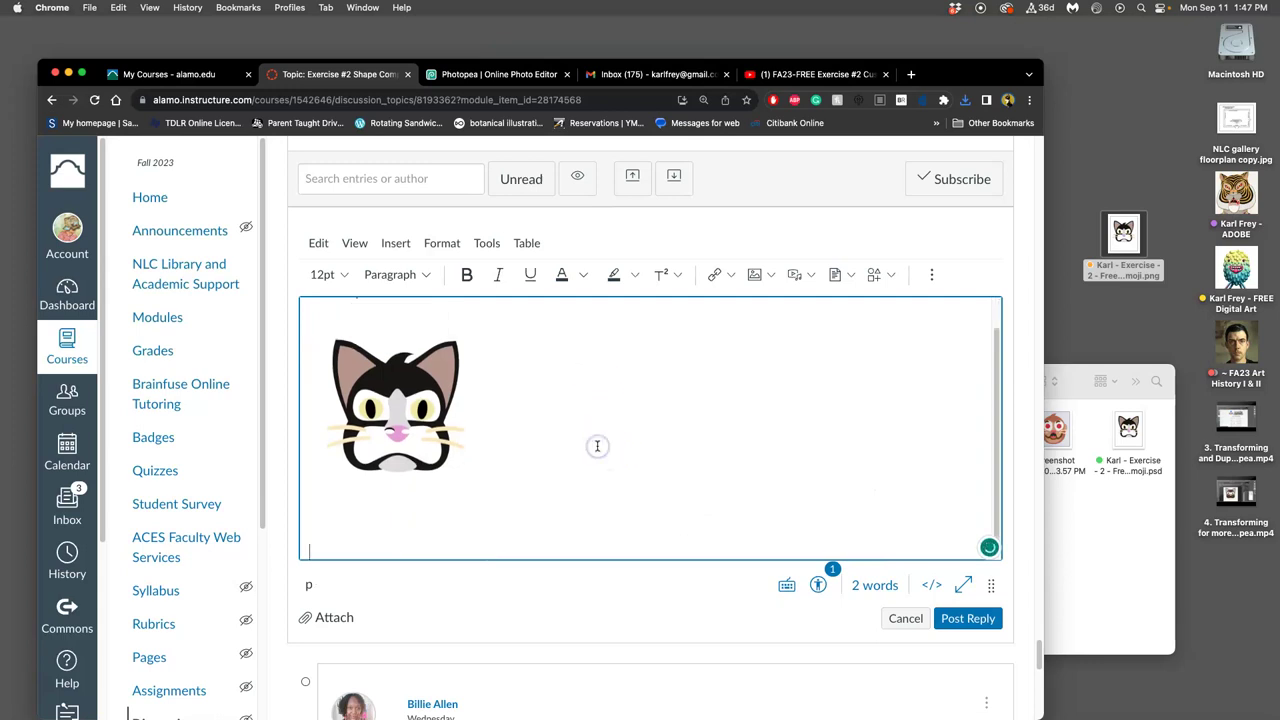
pyautogui.scroll(2, 597, 446)
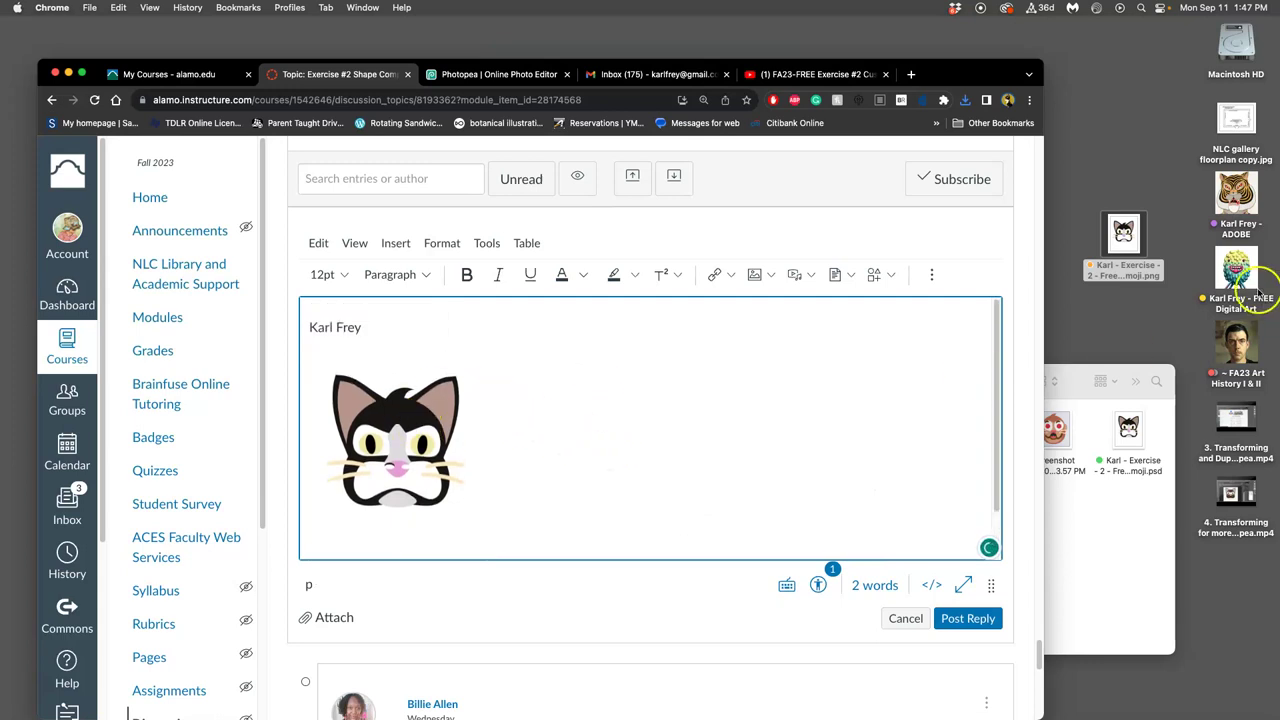
pyautogui.doubleClick(1131, 249)
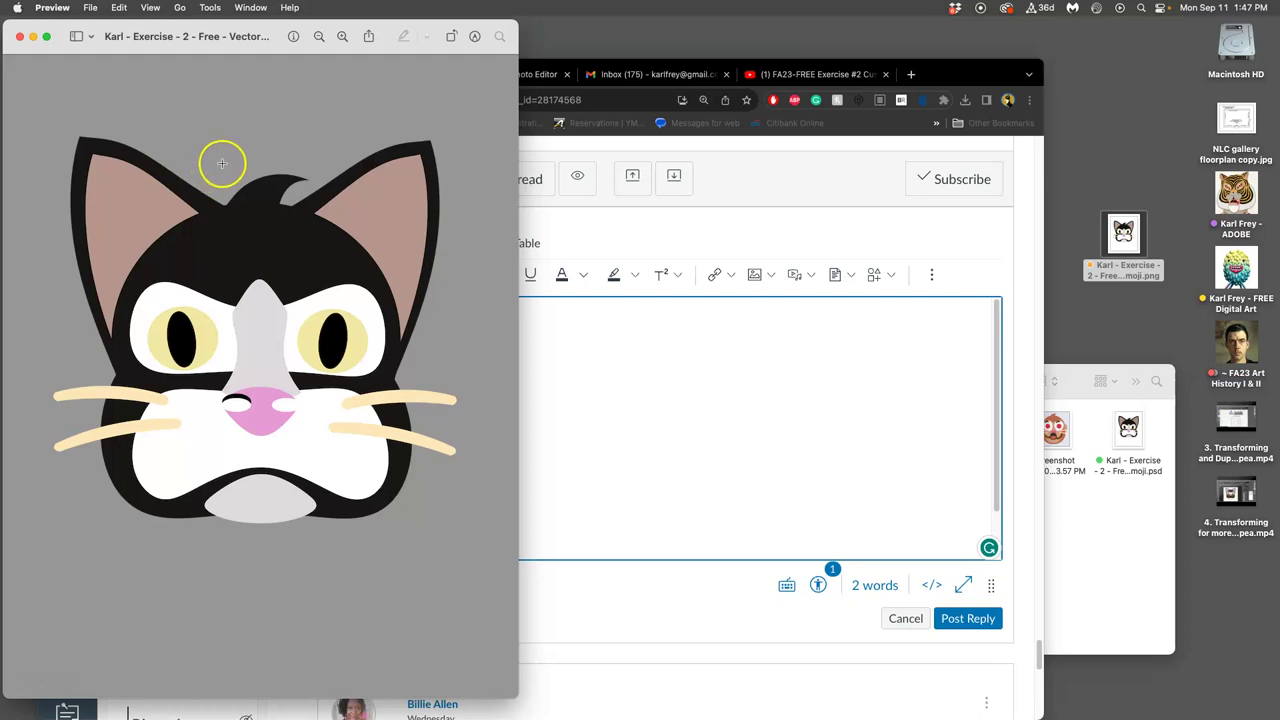
pyautogui.click(20, 38)
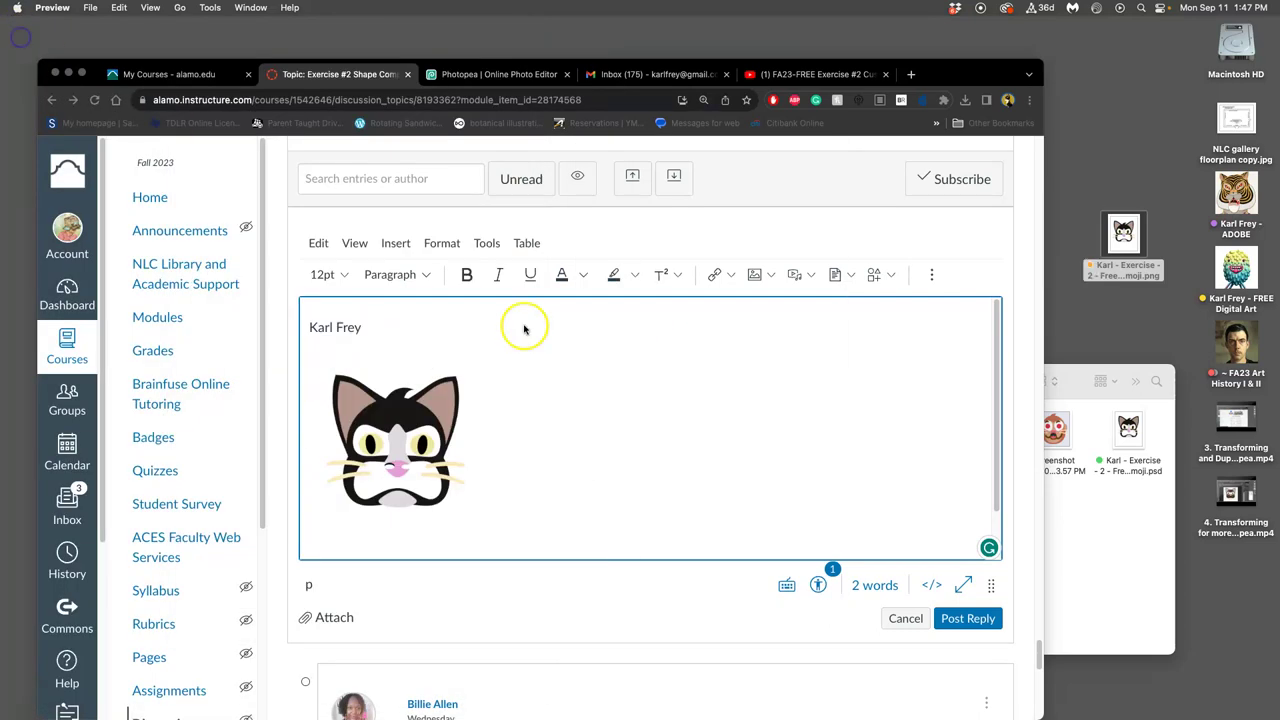
# Caption the cat image 'Flat Basic Shape Emoji' and post the Canvas reply
pyautogui.click(500, 475)
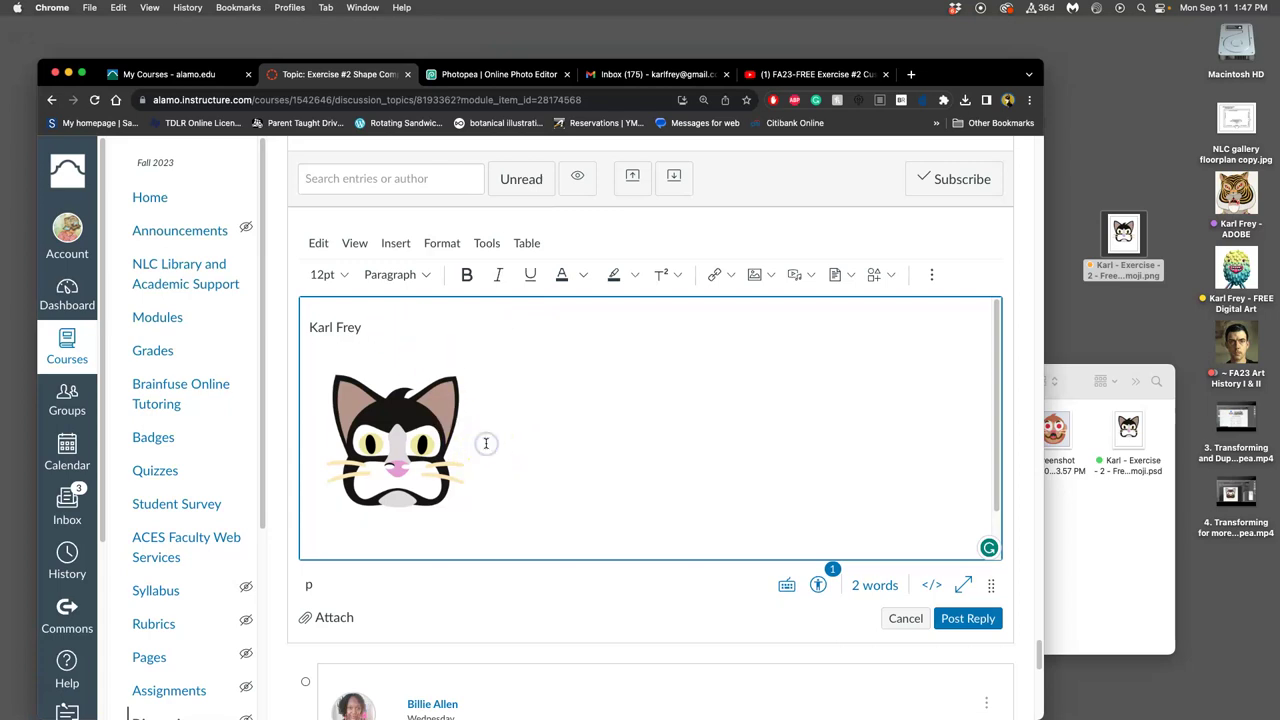
pyautogui.press('Return')
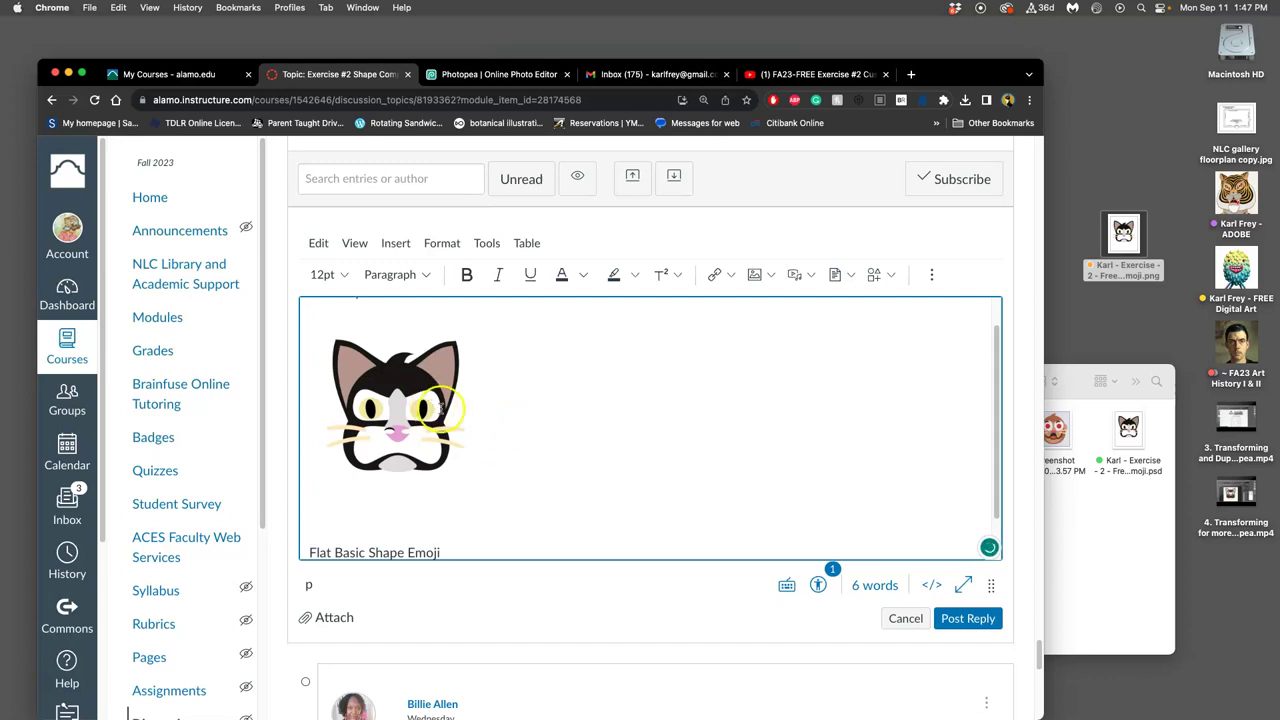
pyautogui.press('Return')
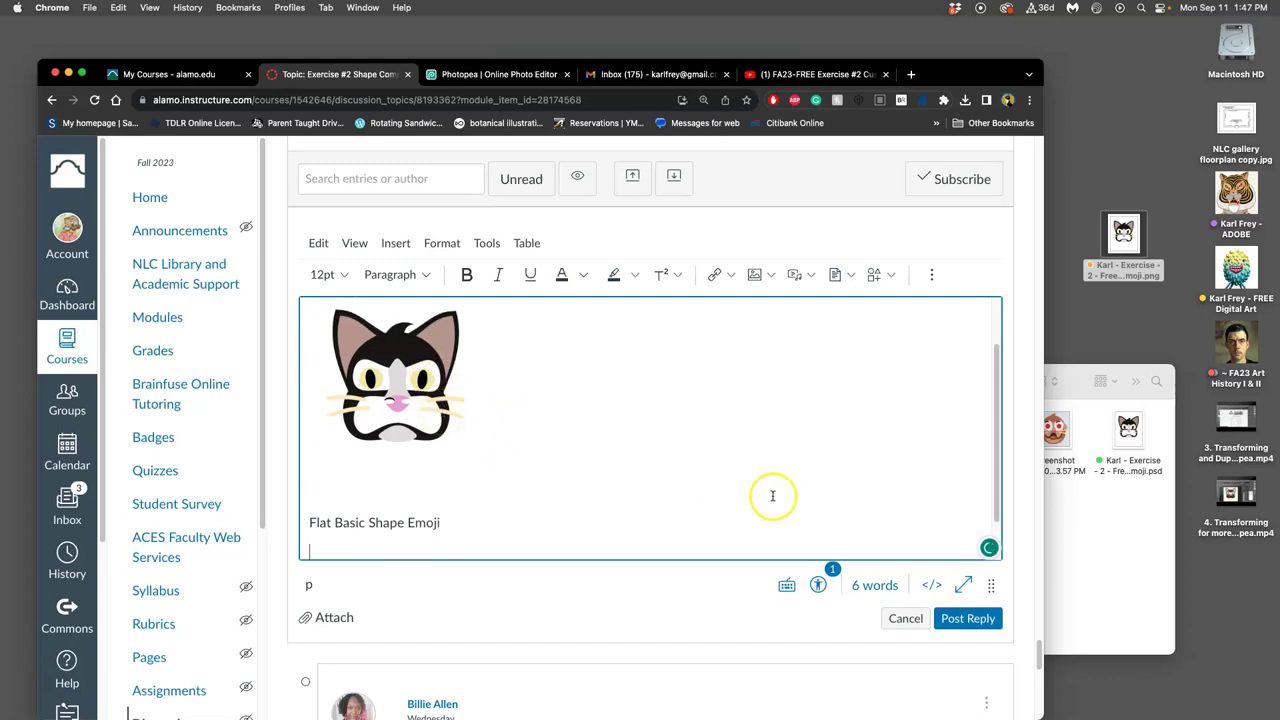
pyautogui.click(962, 618)
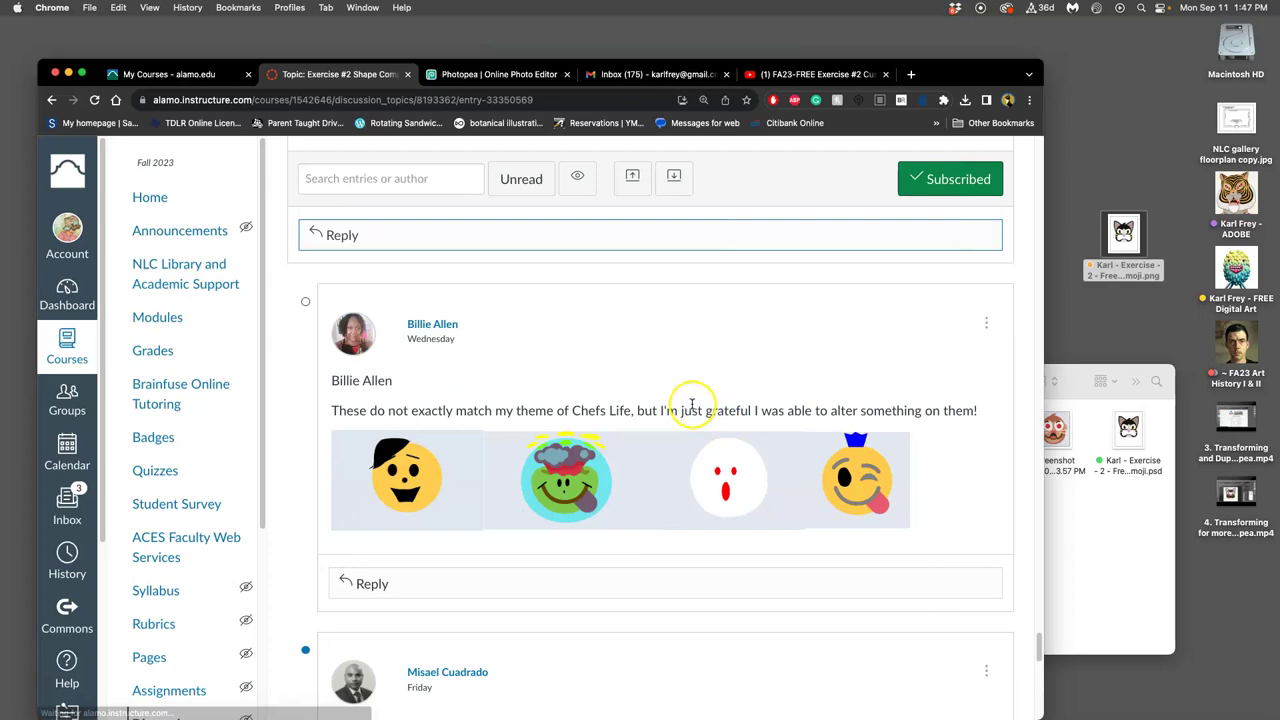
pyautogui.scroll(15, 690, 405)
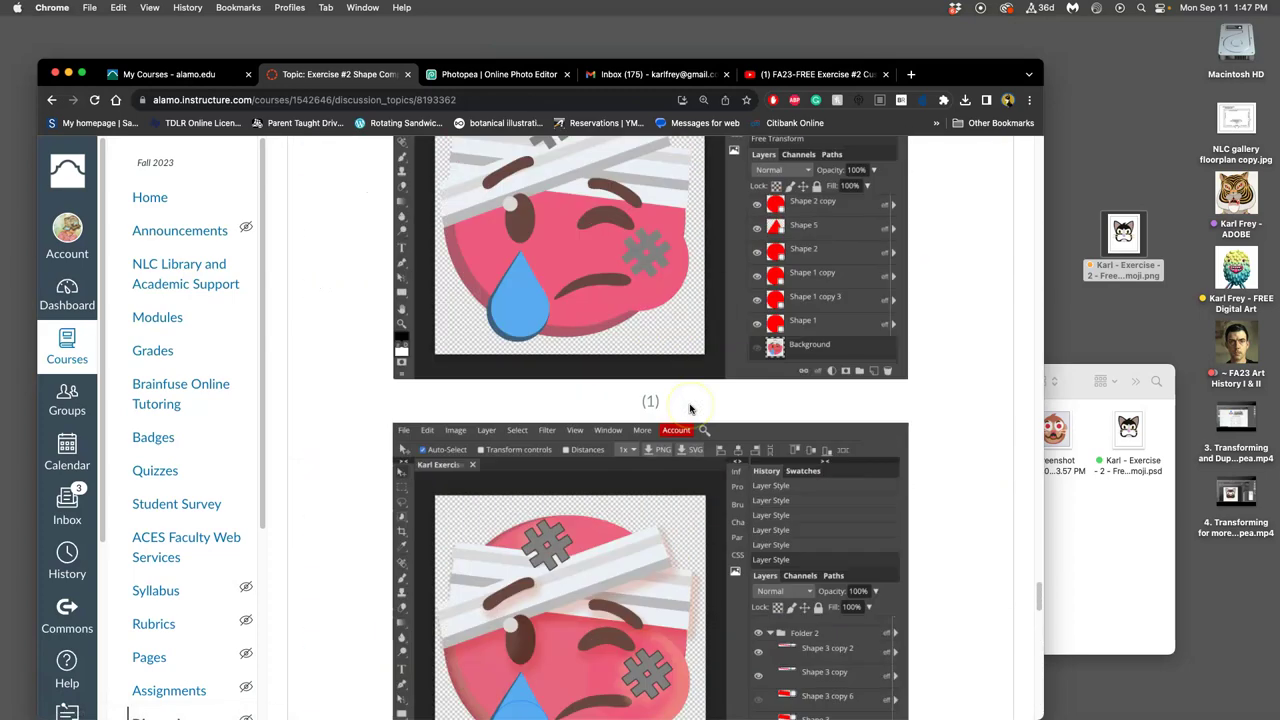
pyautogui.scroll(6, 690, 408)
pyautogui.scroll(-2, 690, 590)
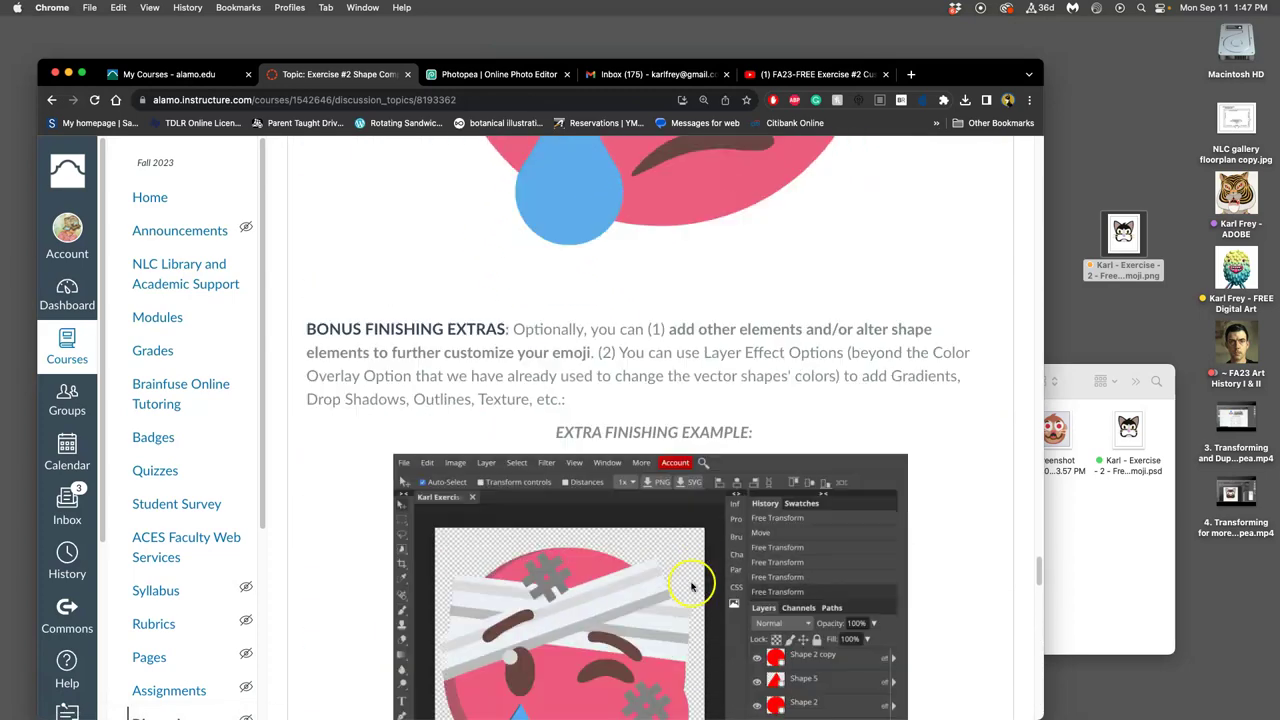
pyautogui.scroll(-2, 575, 560)
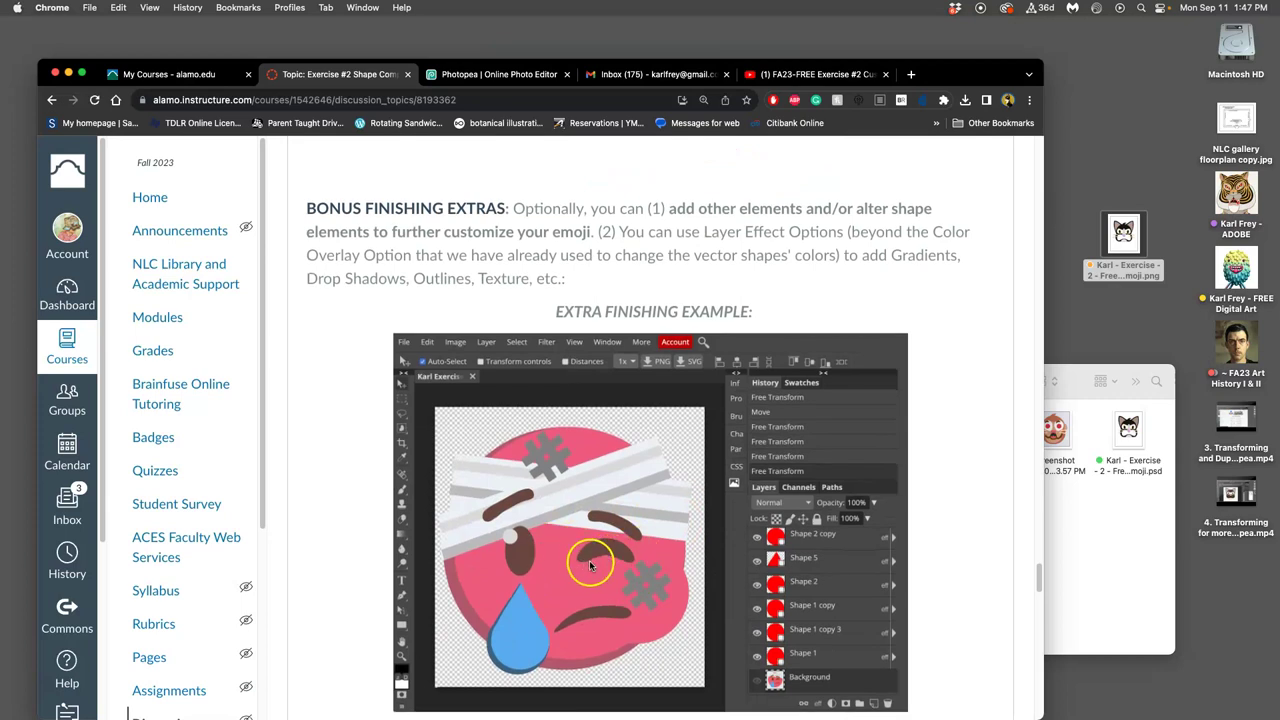
pyautogui.scroll(-7, 590, 566)
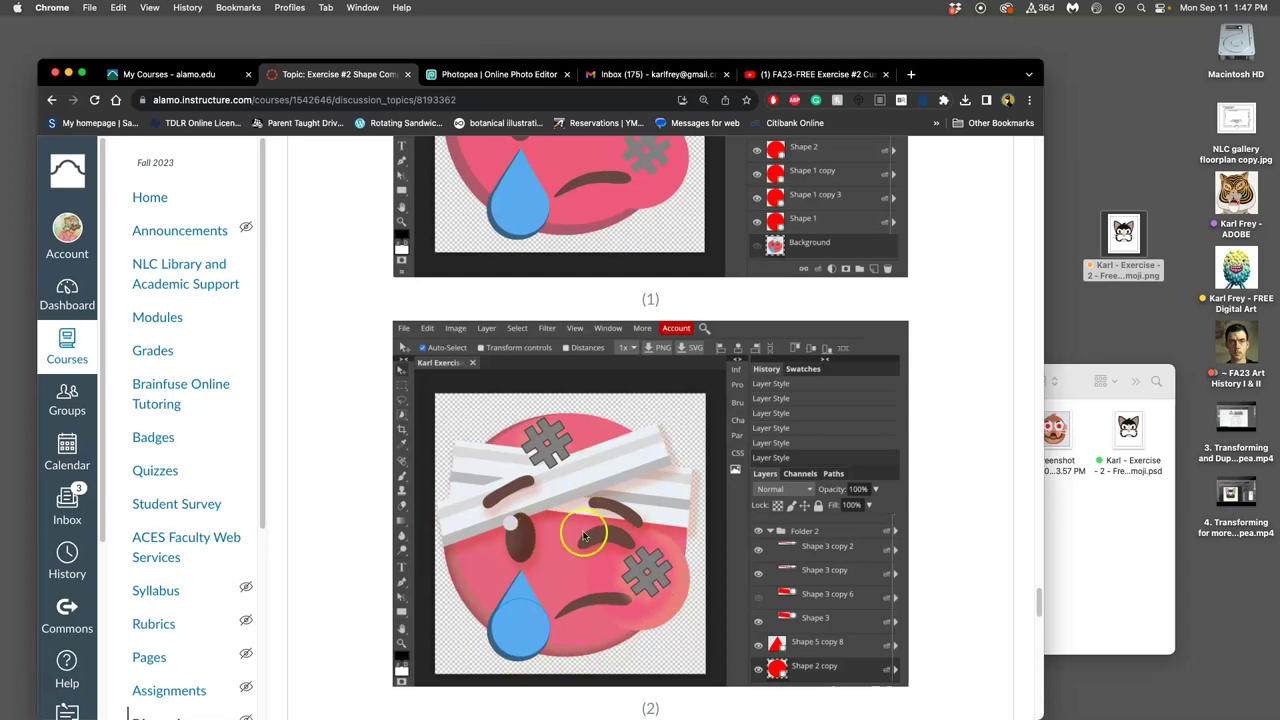
pyautogui.scroll(-2, 617, 533)
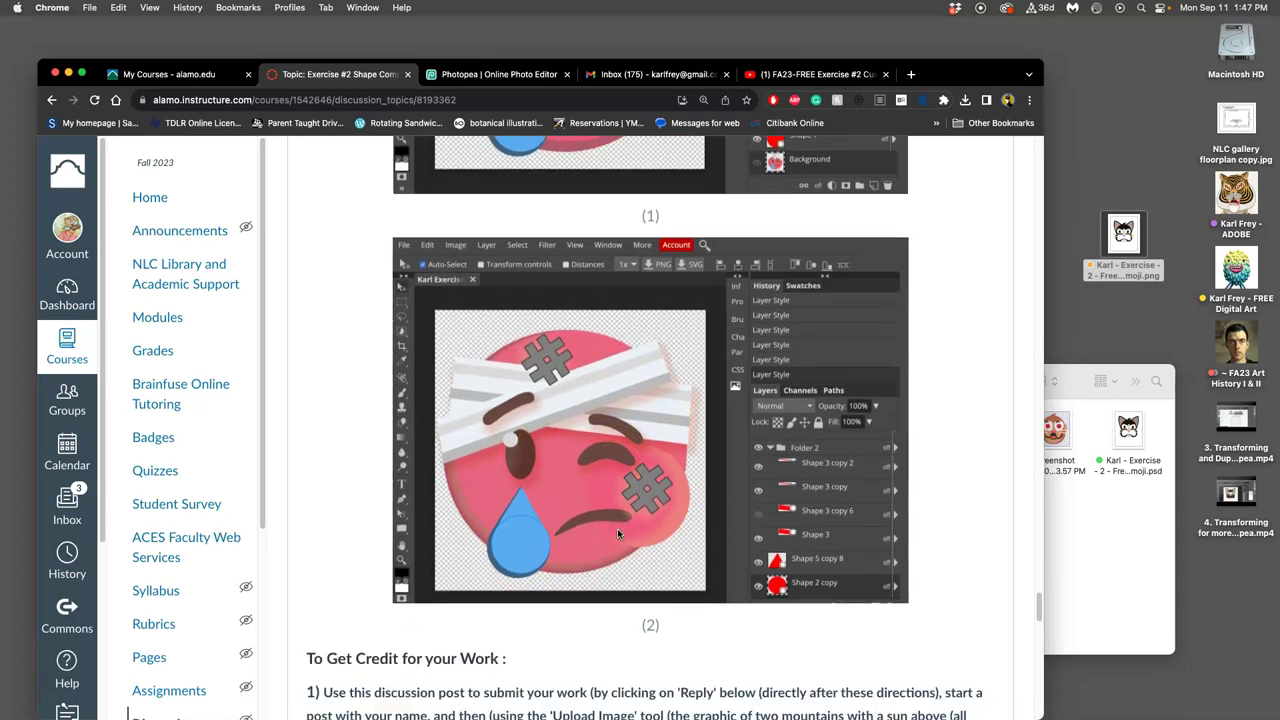
# Back in Photopea, make the white Layer 1 visible and the active layer
pyautogui.click(520, 75)
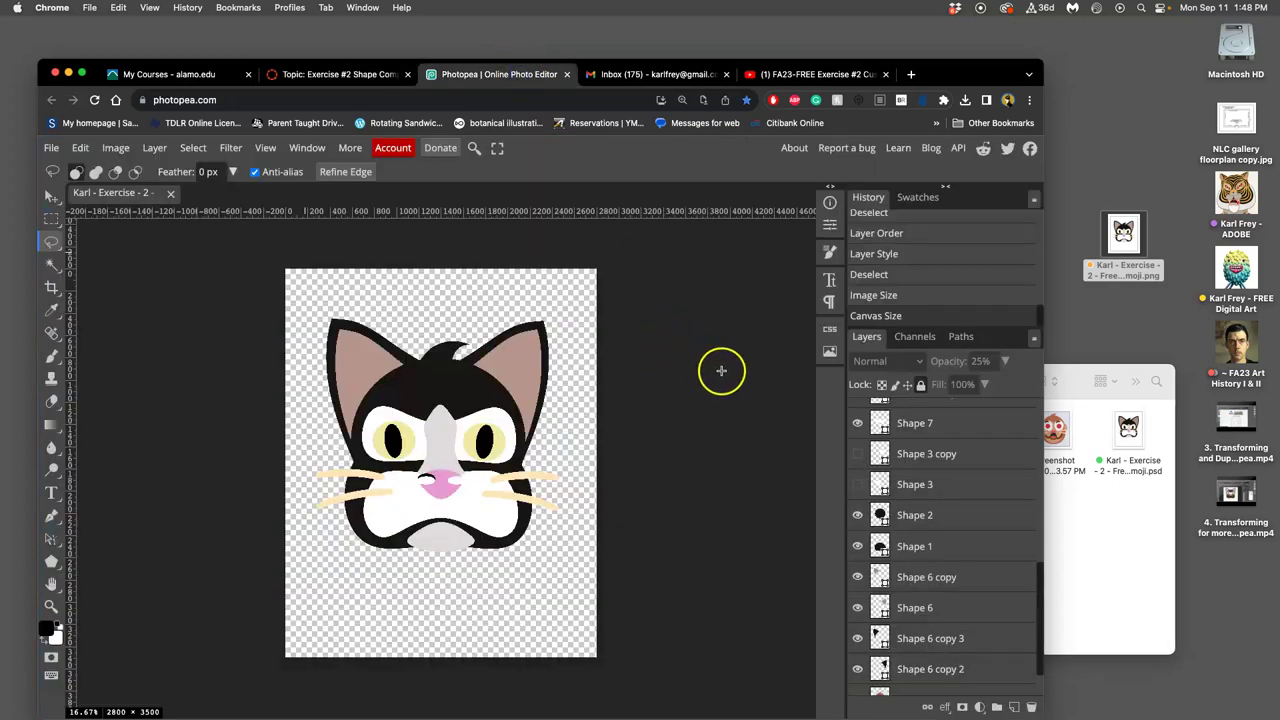
pyautogui.scroll(-2, 900, 530)
pyautogui.click(858, 680)
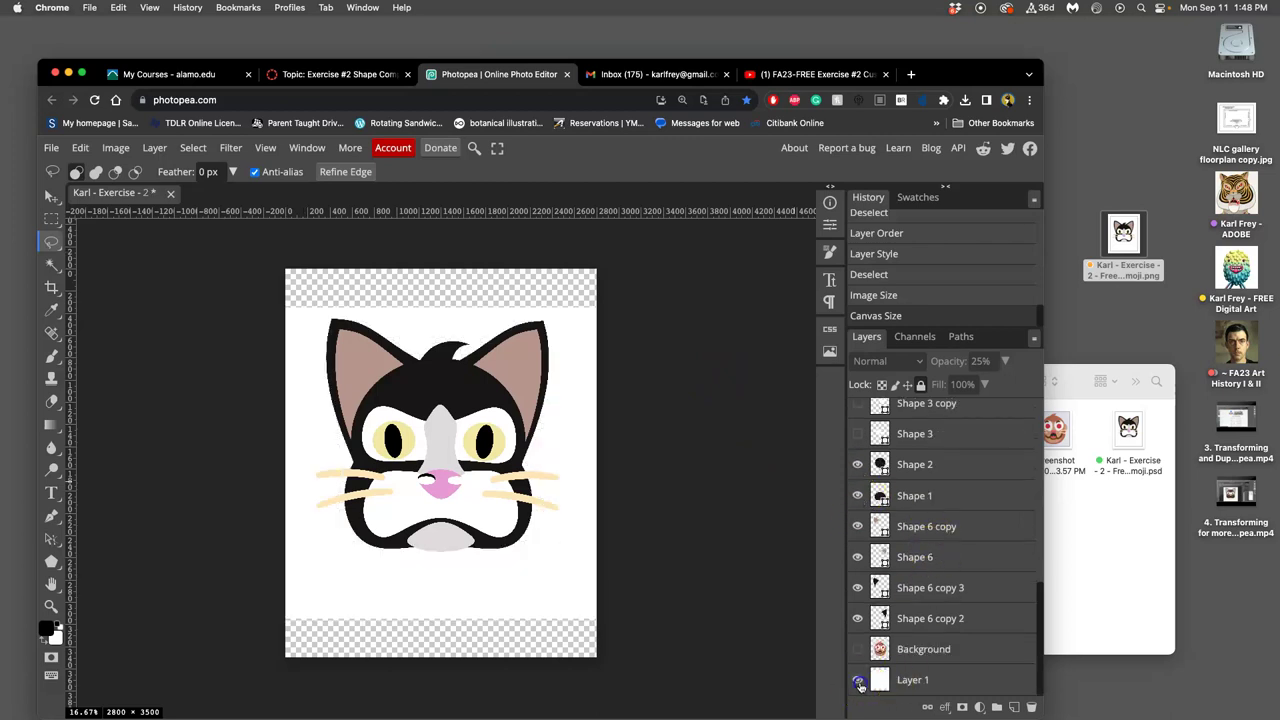
pyautogui.click(858, 680)
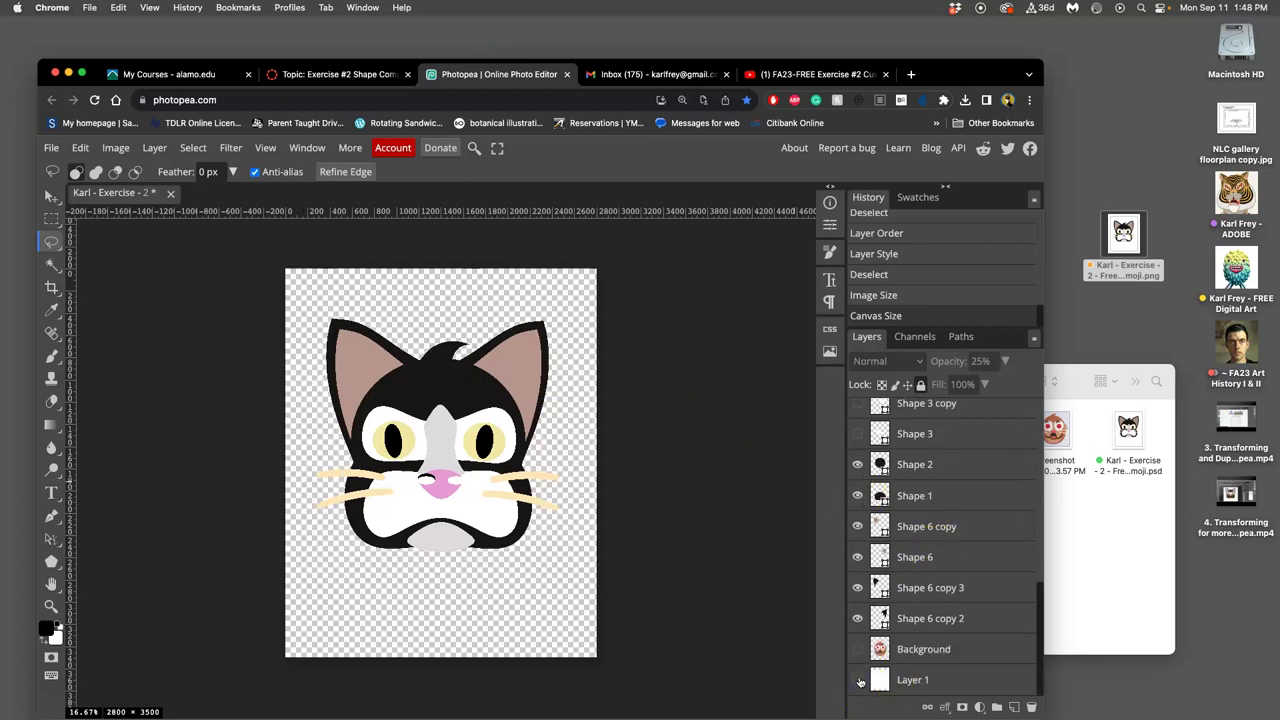
pyautogui.click(858, 680)
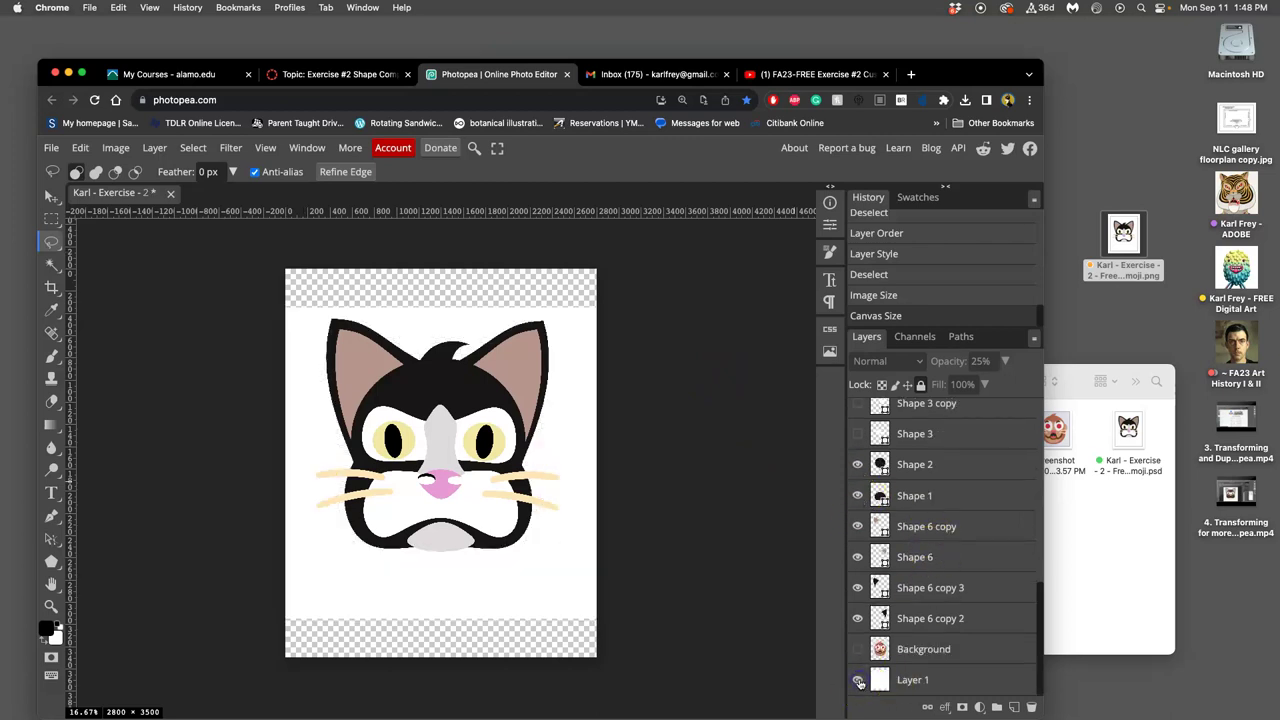
pyautogui.click(938, 674)
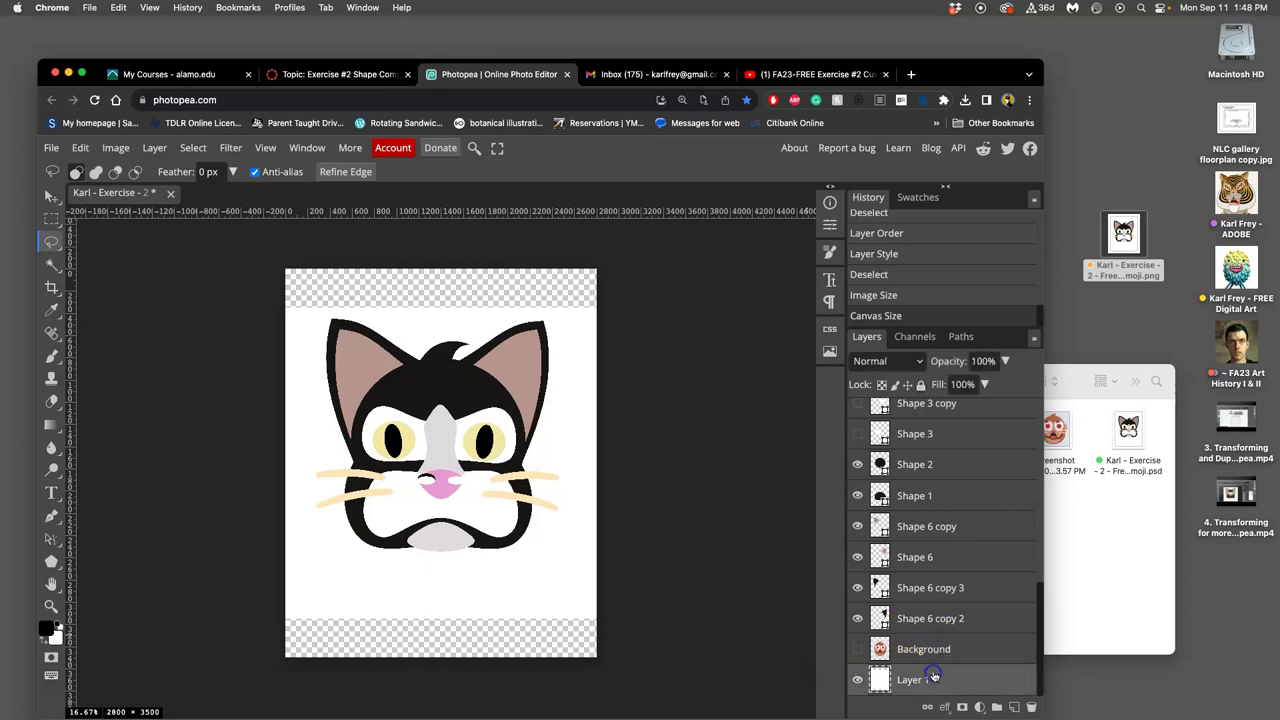
# Fill Layer 1 with white and lock it
pyautogui.click(82, 148)
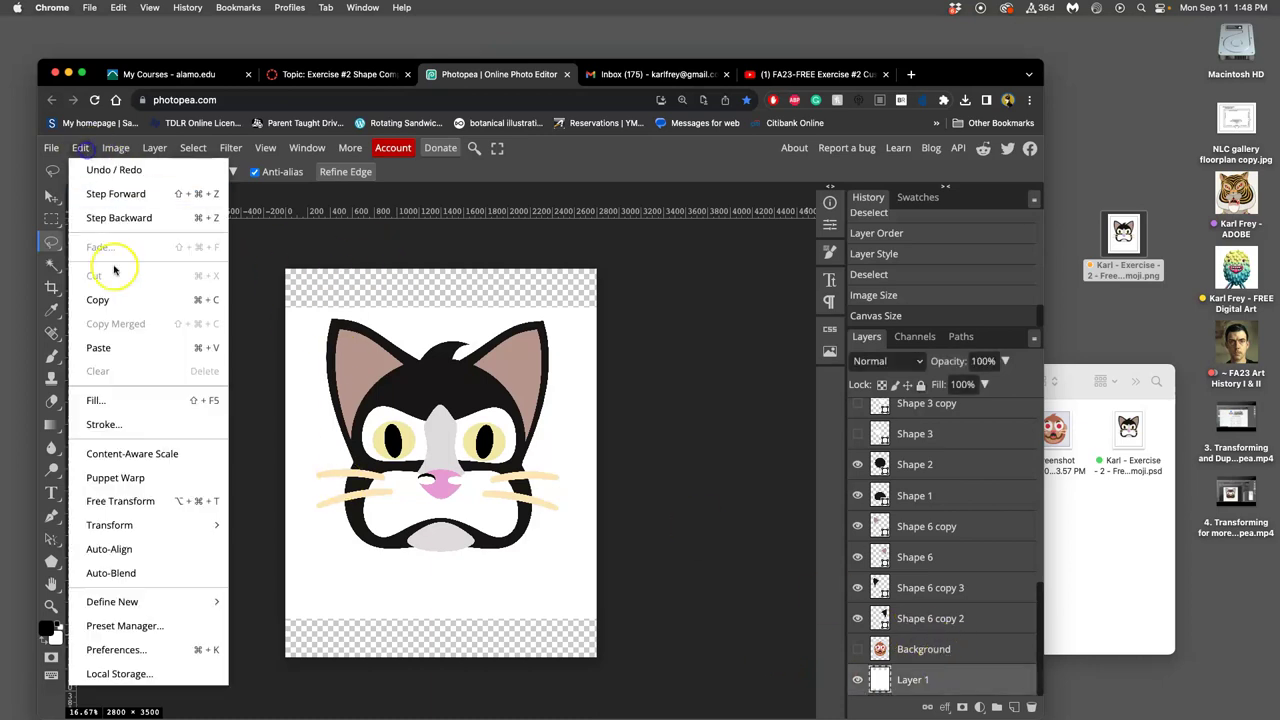
pyautogui.click(118, 397)
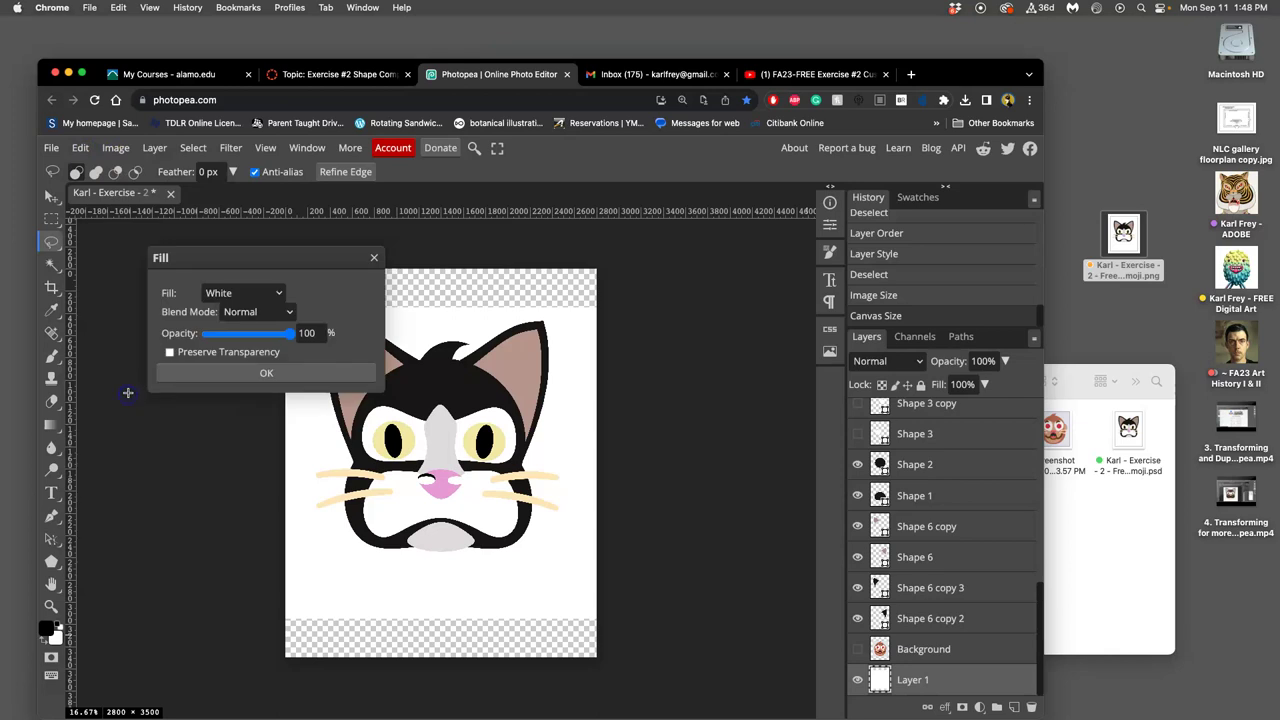
pyautogui.click(264, 374)
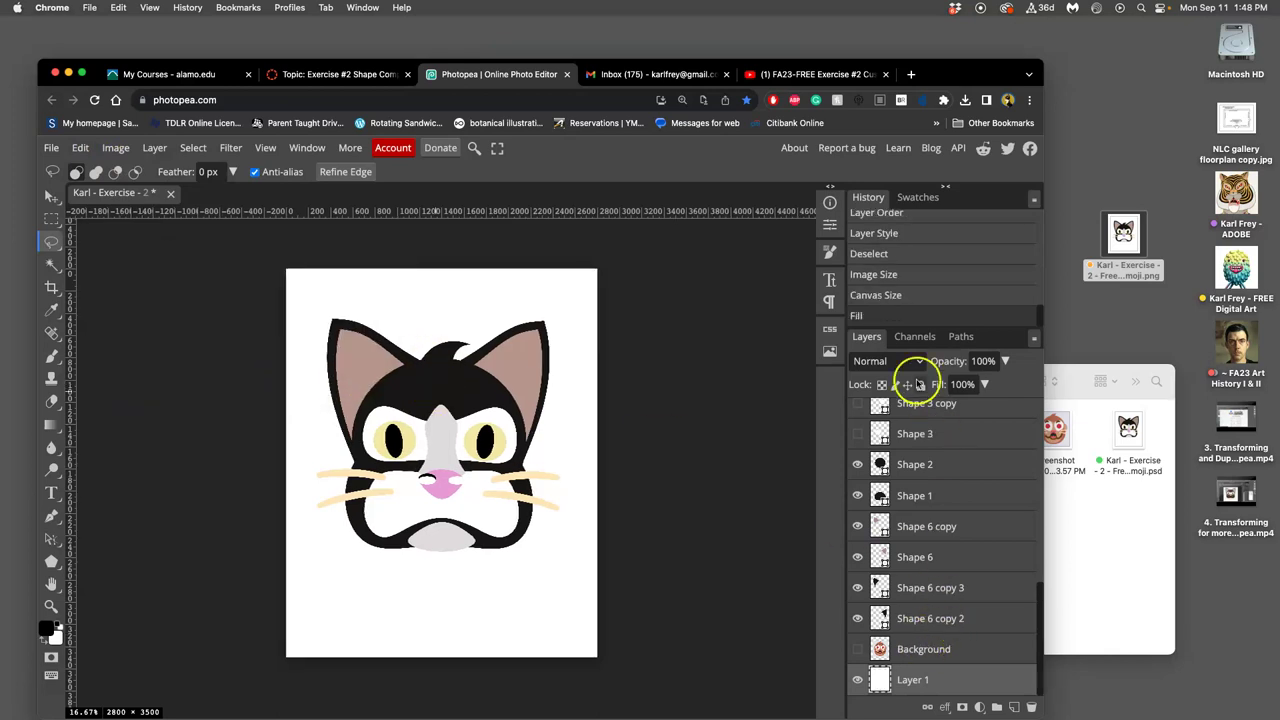
pyautogui.click(921, 384)
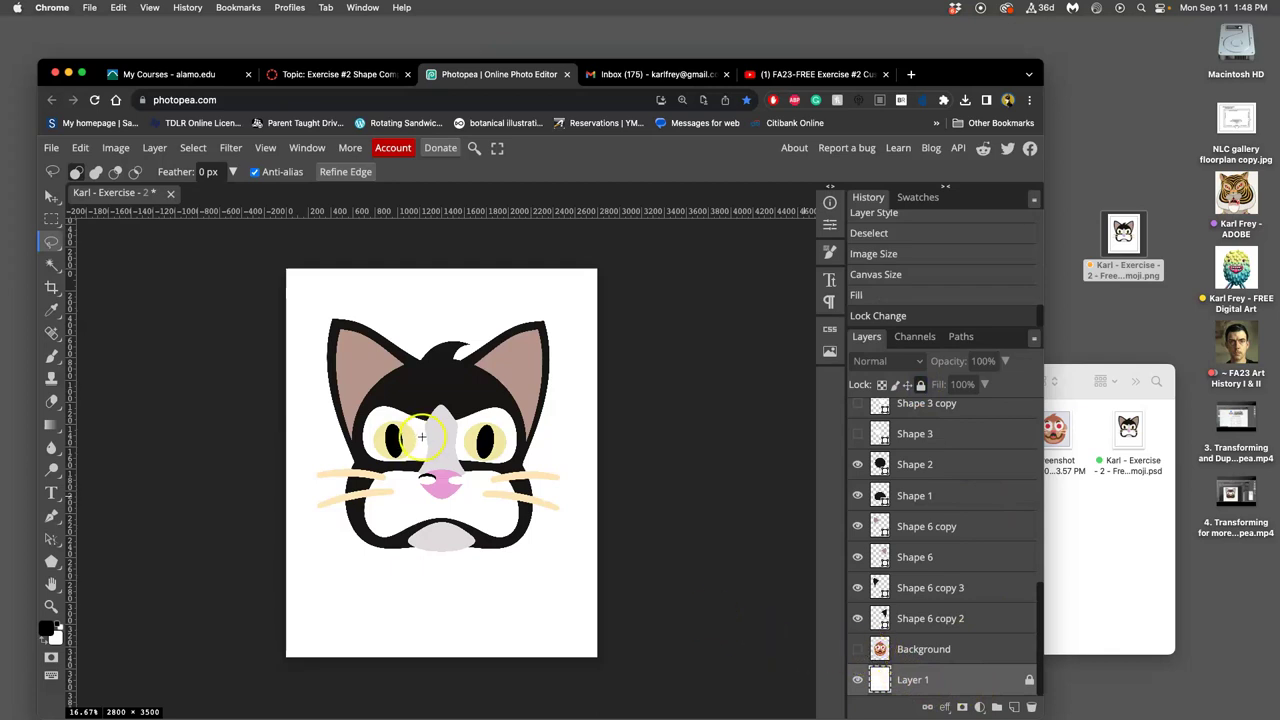
pyautogui.scroll(2, 422, 436)
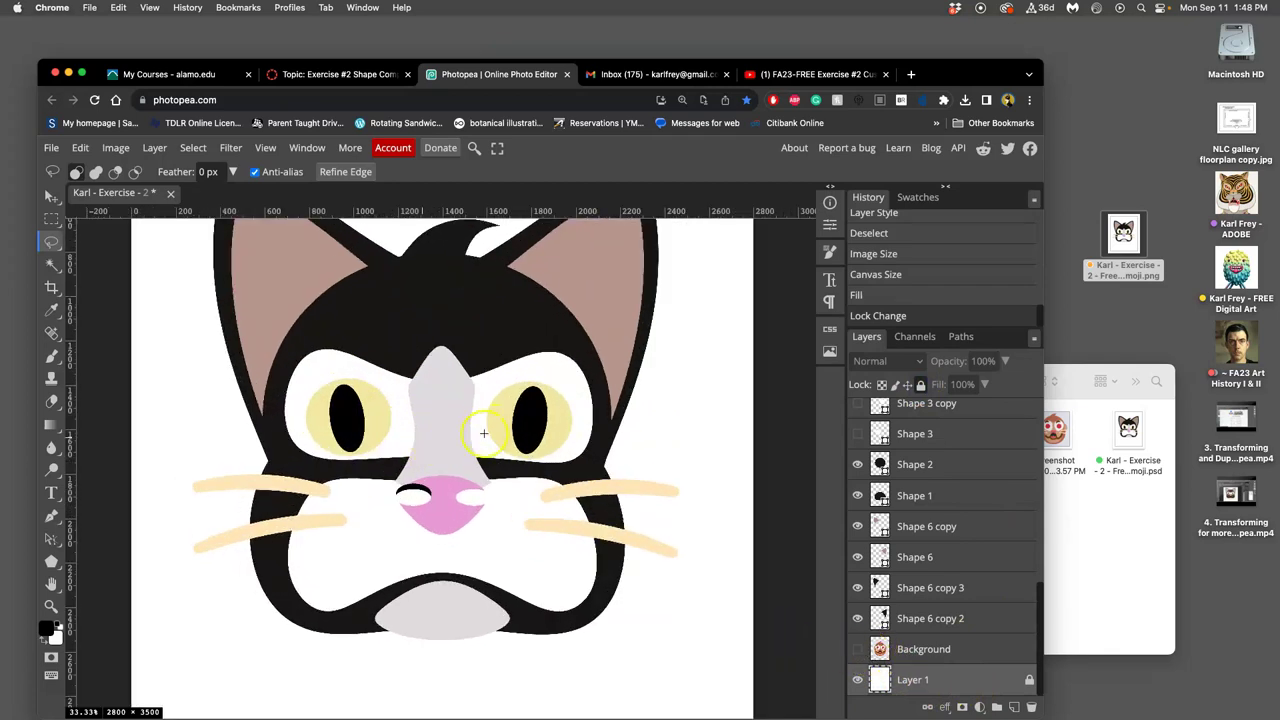
# Enable Auto-Select on the Move tool and pick the left eye's Shape 5 layer on the canvas
pyautogui.scroll(-1, 464, 440)
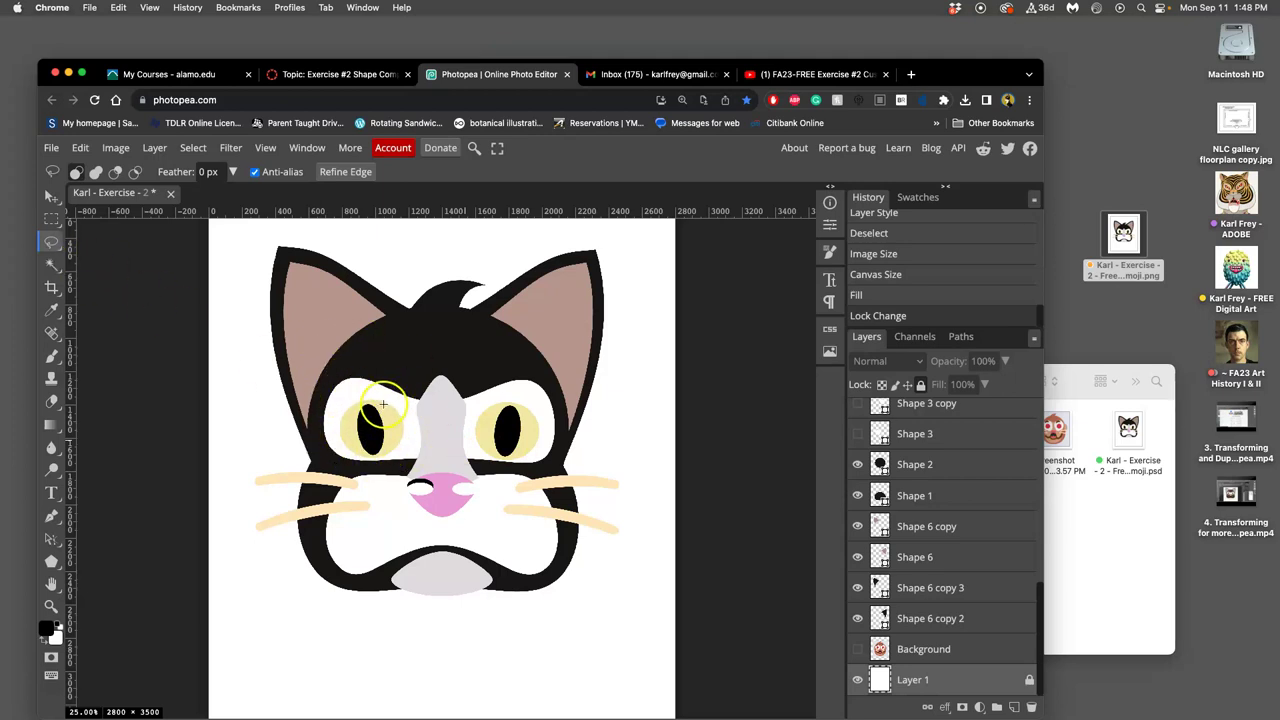
pyautogui.scroll(10, 950, 495)
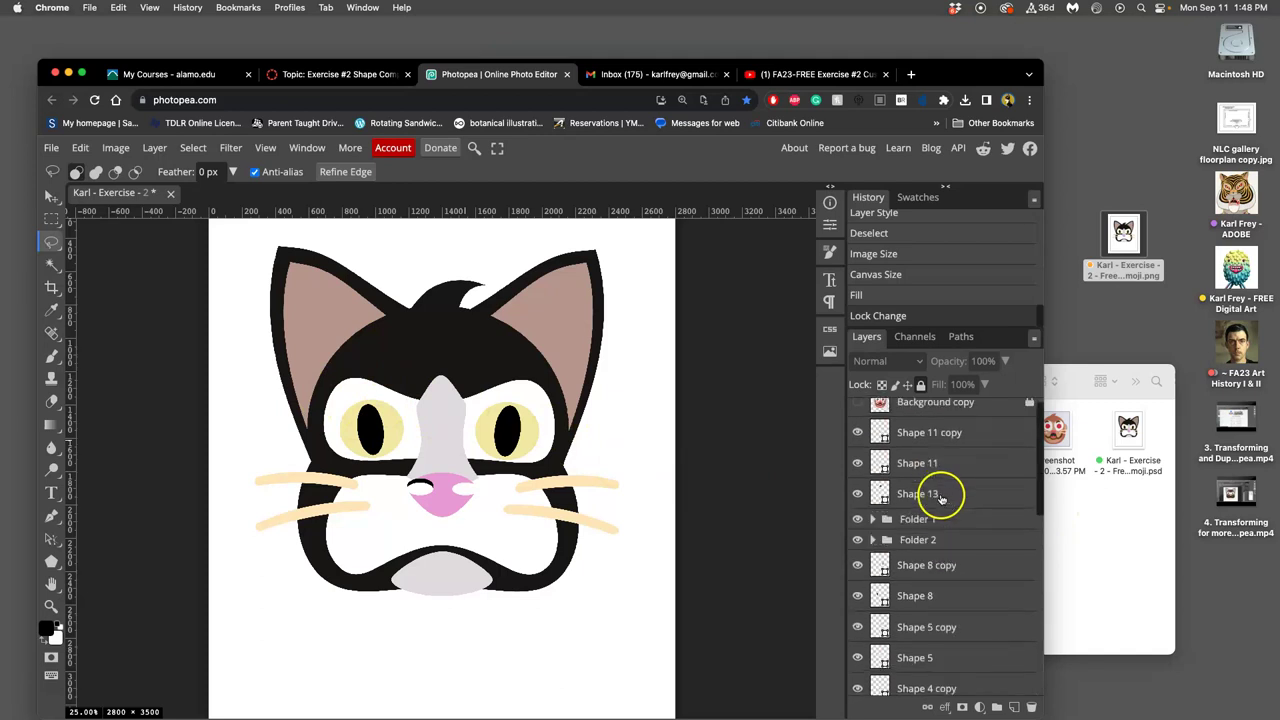
pyautogui.click(52, 196)
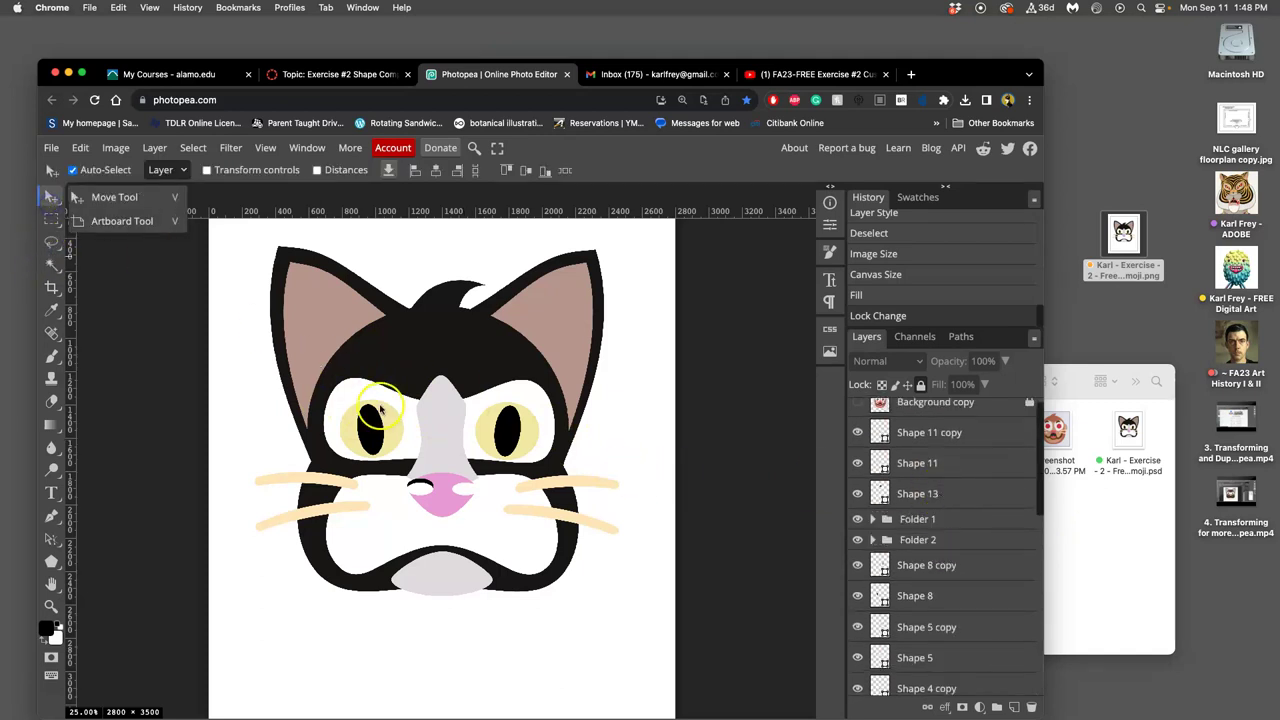
pyautogui.click(74, 172)
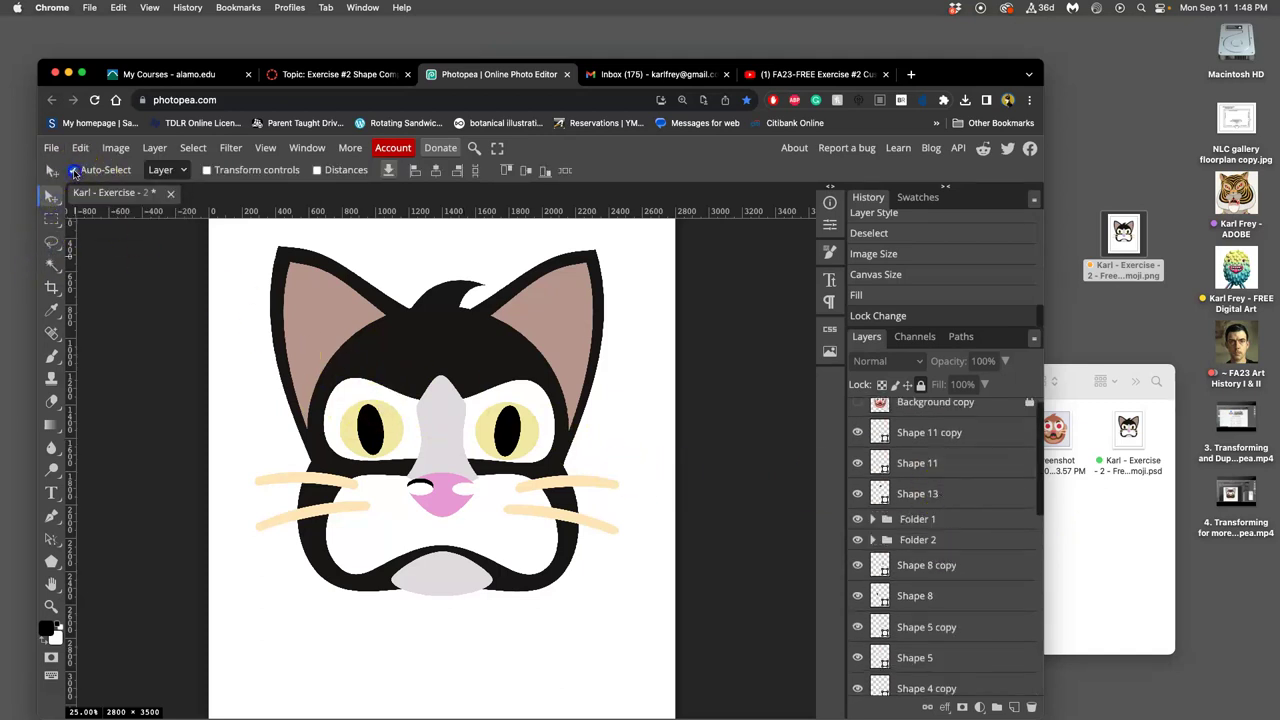
pyautogui.click(74, 172)
pyautogui.click(396, 424)
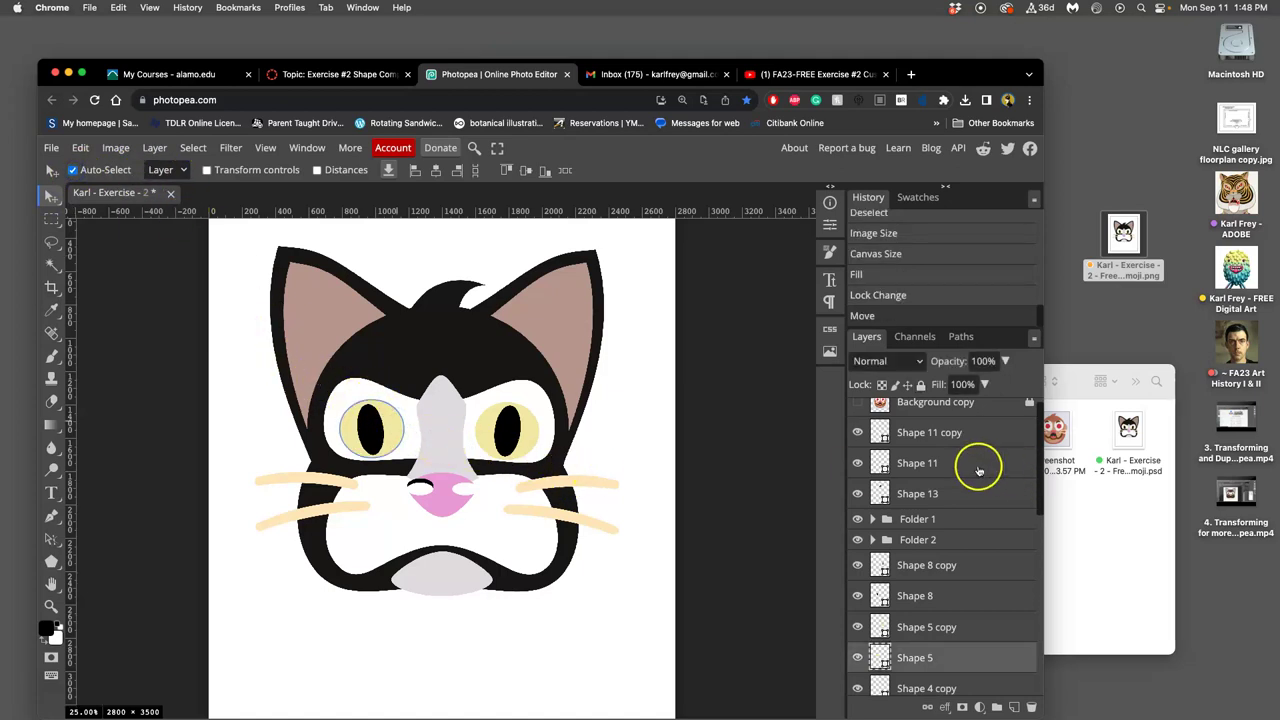
# Open Layer Style for Shape 5, keeping its pale yellow fill and its name
pyautogui.scroll(1, 960, 450)
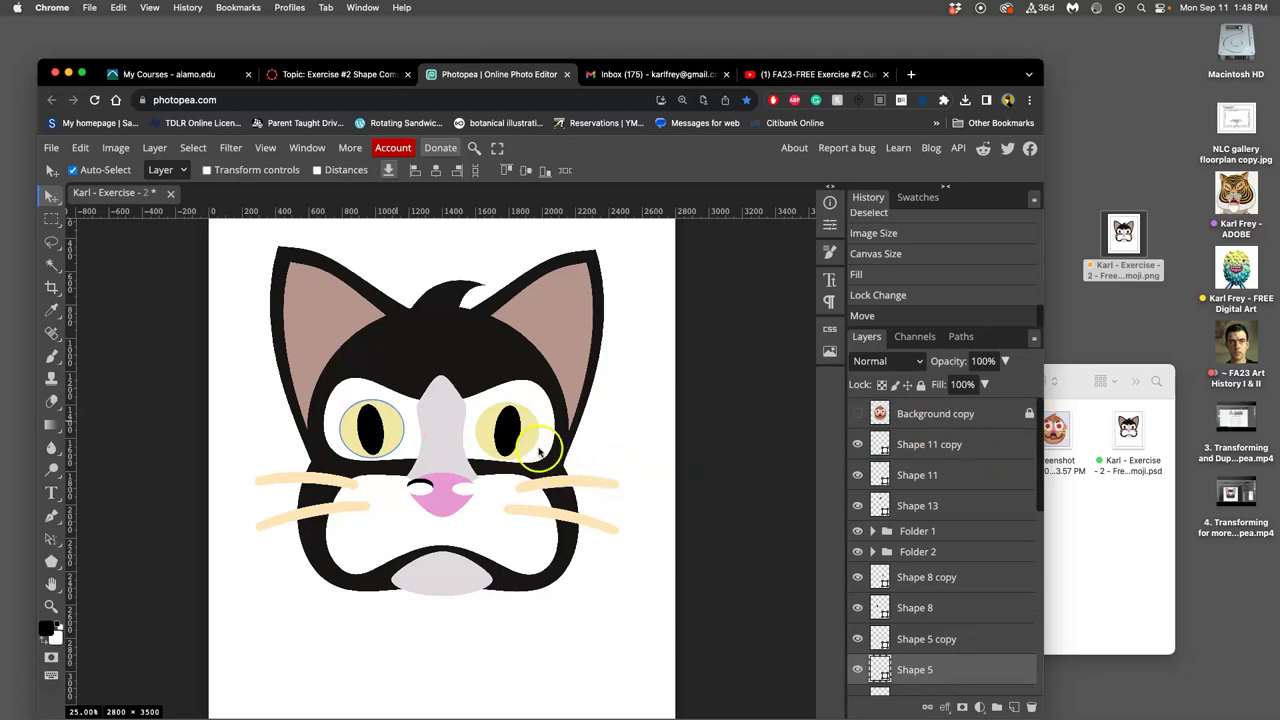
pyautogui.scroll(-3, 930, 545)
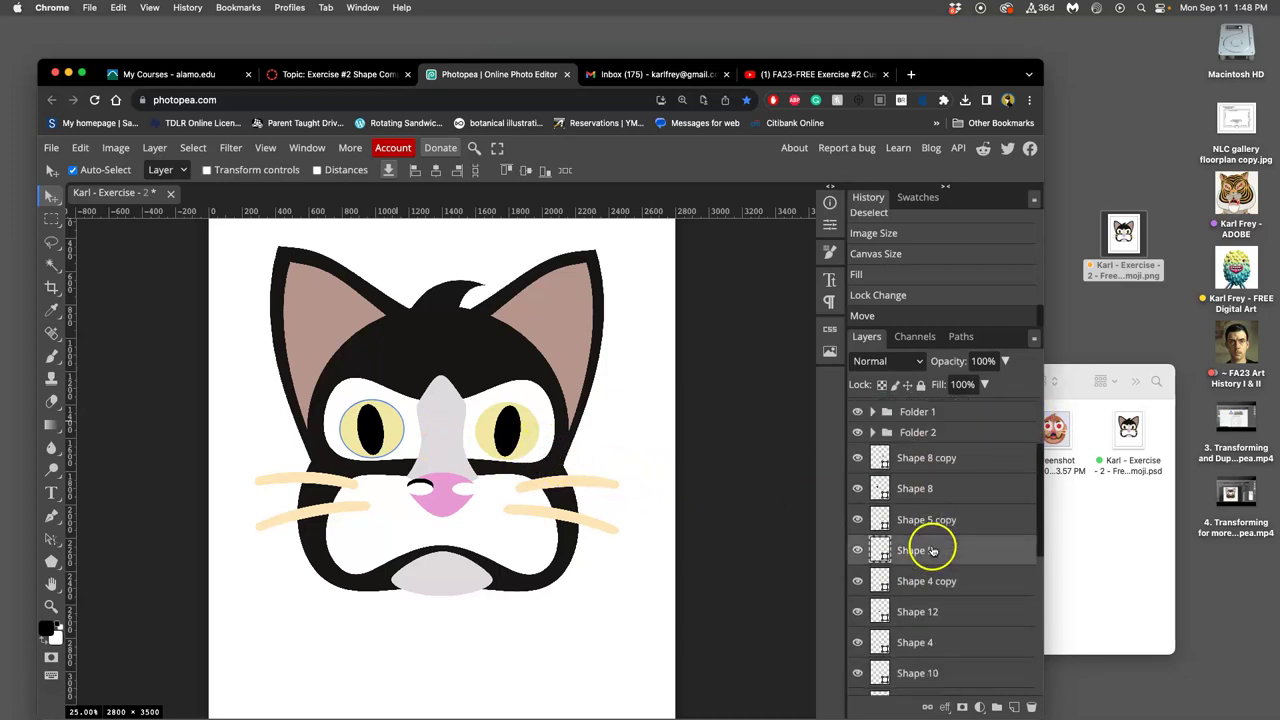
pyautogui.doubleClick(881, 550)
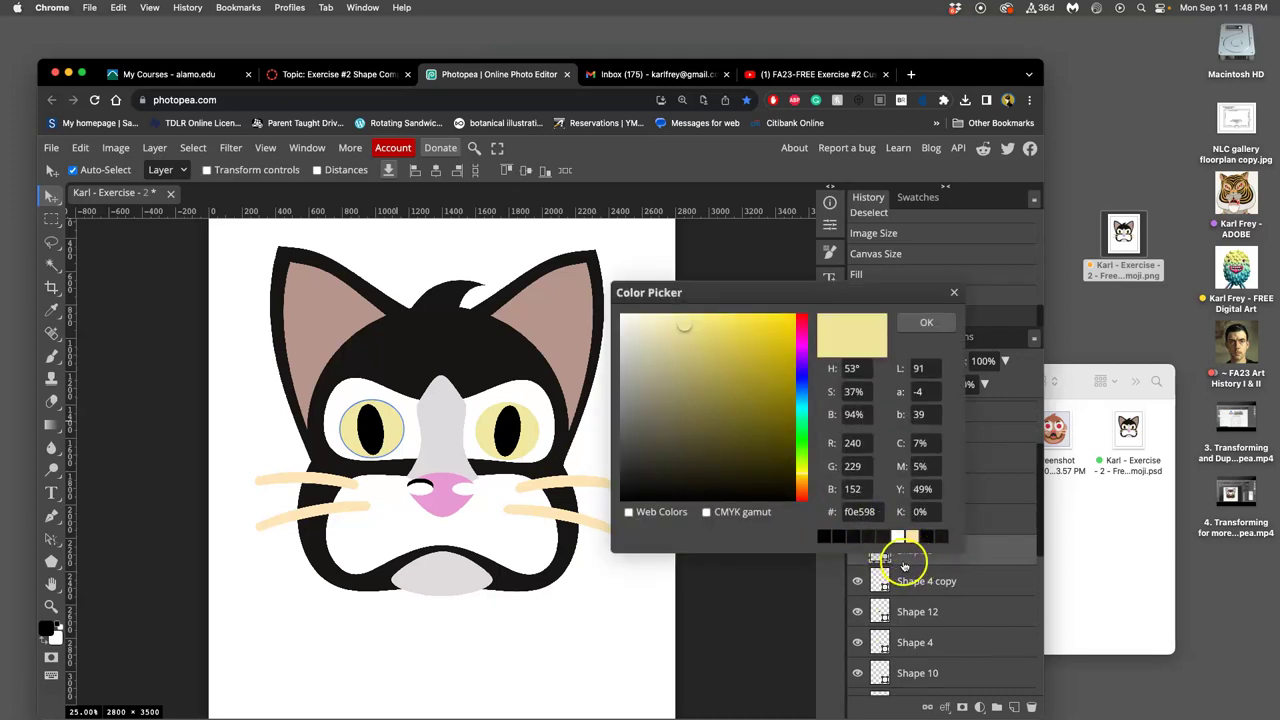
pyautogui.click(944, 322)
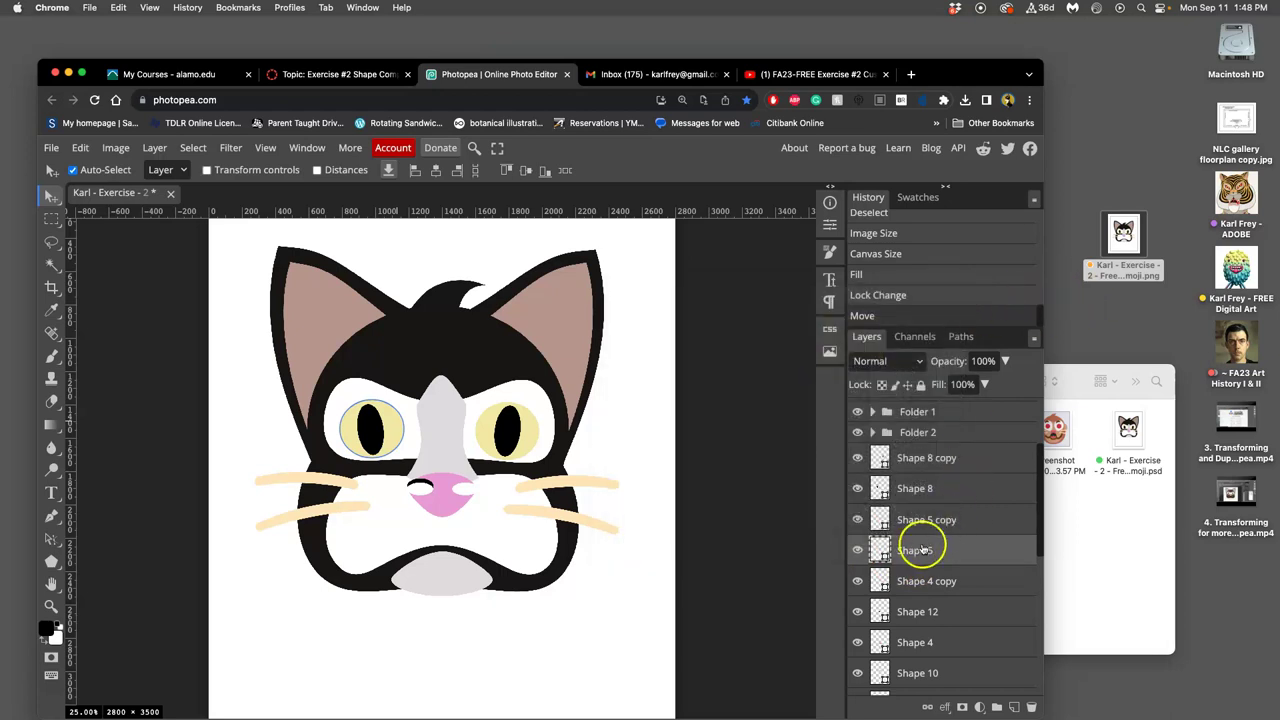
pyautogui.click(912, 554)
pyautogui.doubleClick(912, 554)
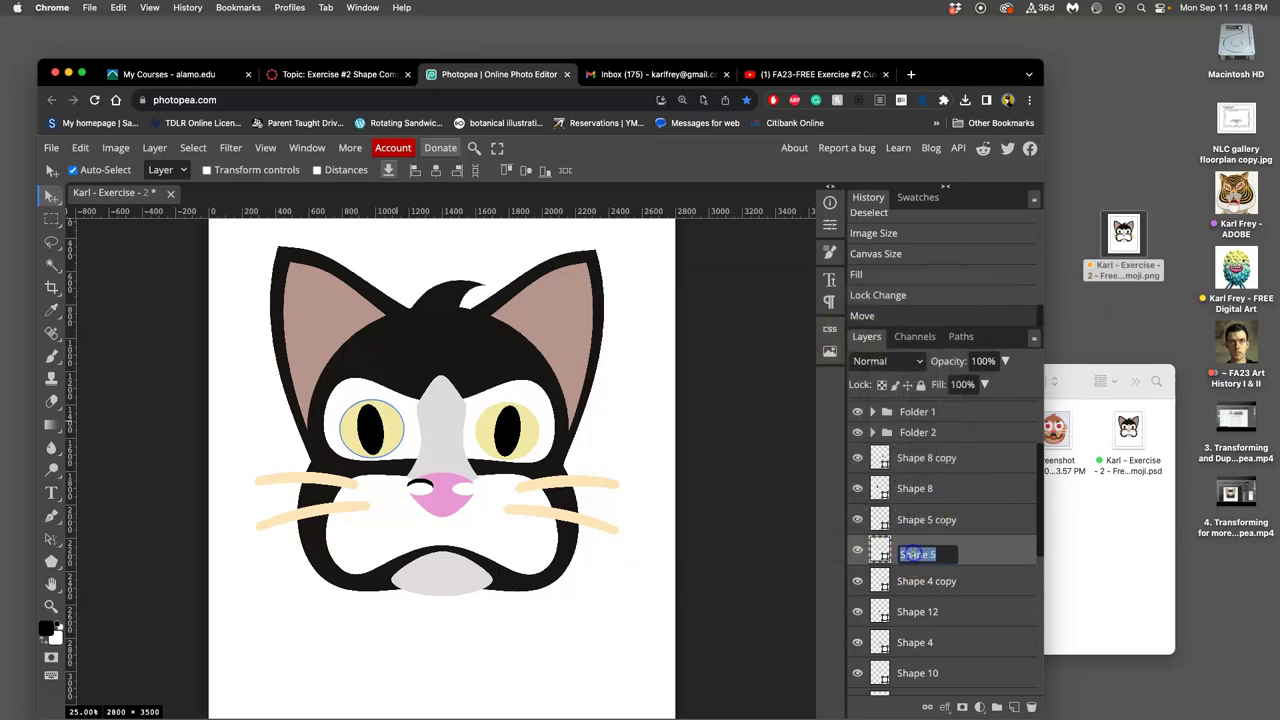
pyautogui.click(992, 553)
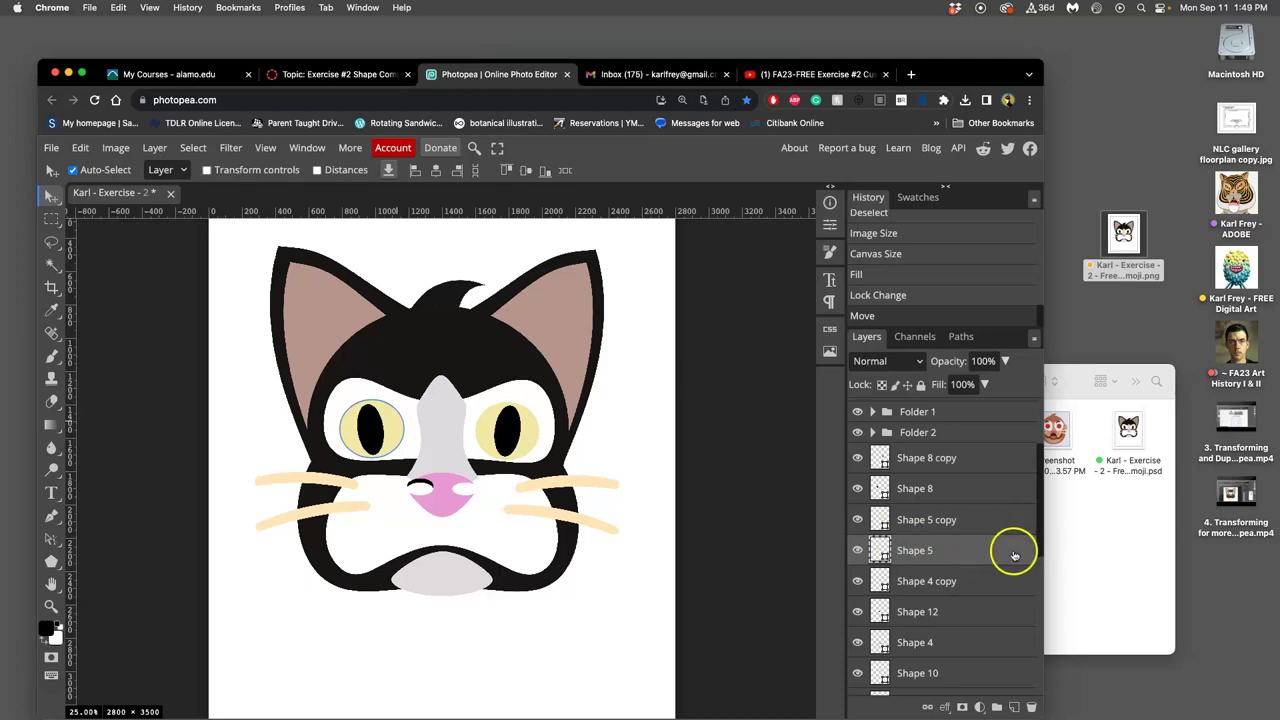
pyautogui.doubleClick(1013, 555)
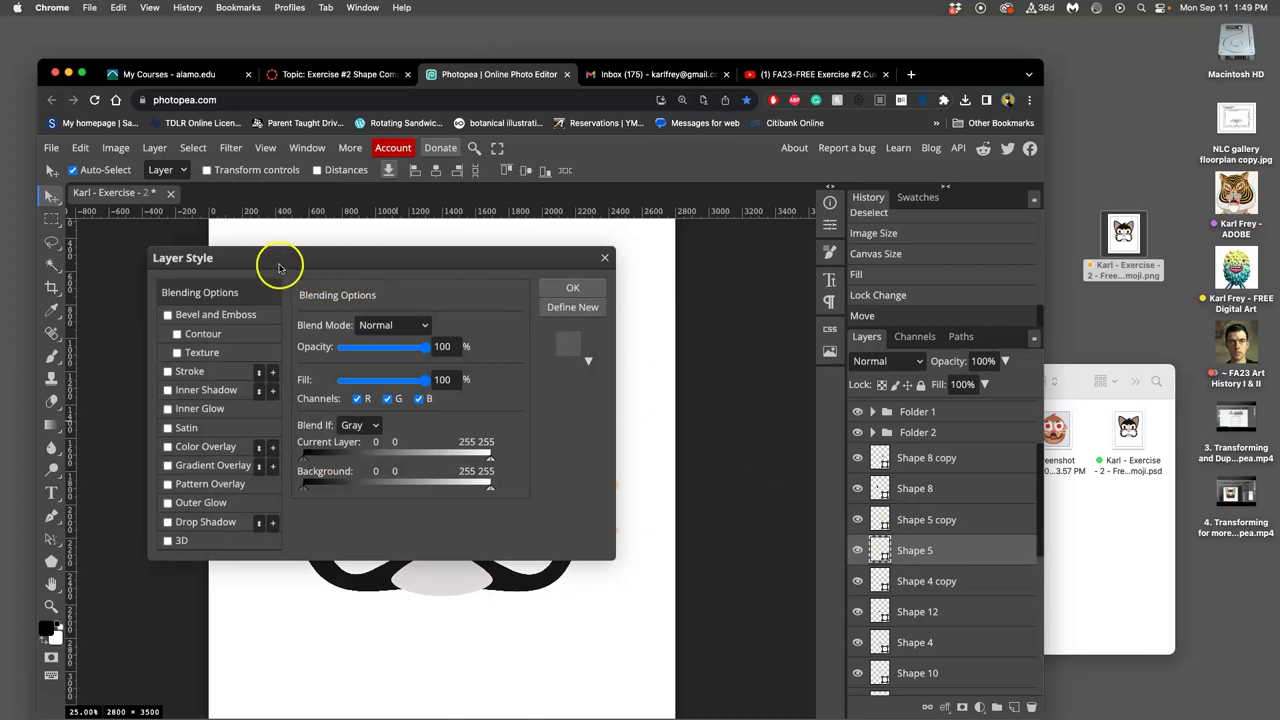
# Give the left eye a 14 px stroke in tan #c1853e
pyautogui.moveTo(278, 267); pyautogui.dragTo(754, 231)
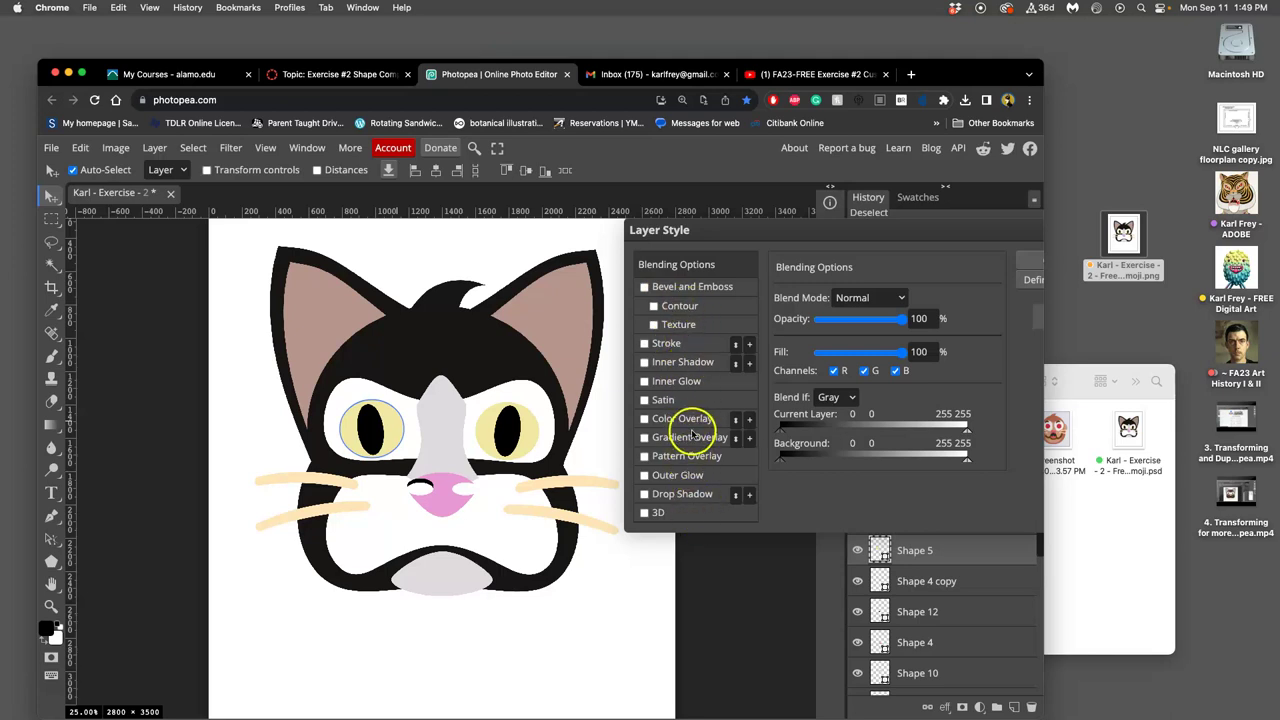
pyautogui.click(676, 345)
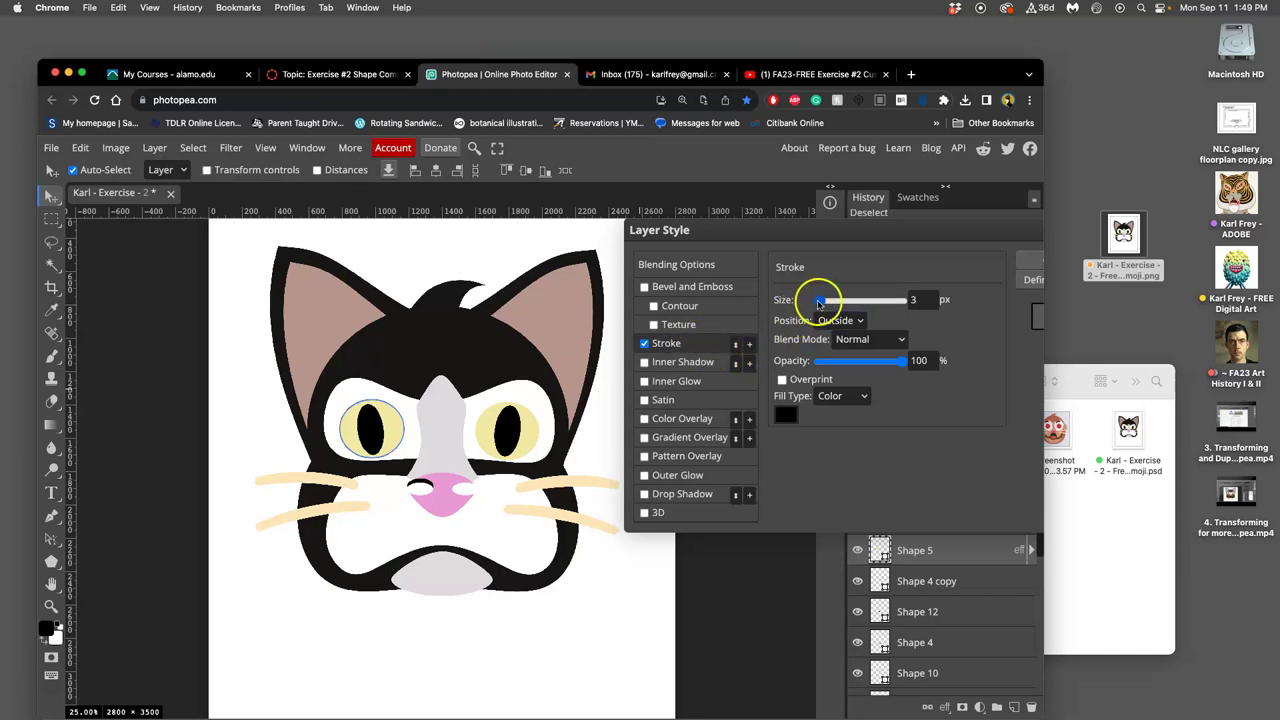
pyautogui.moveTo(820, 300); pyautogui.dragTo(828, 303)
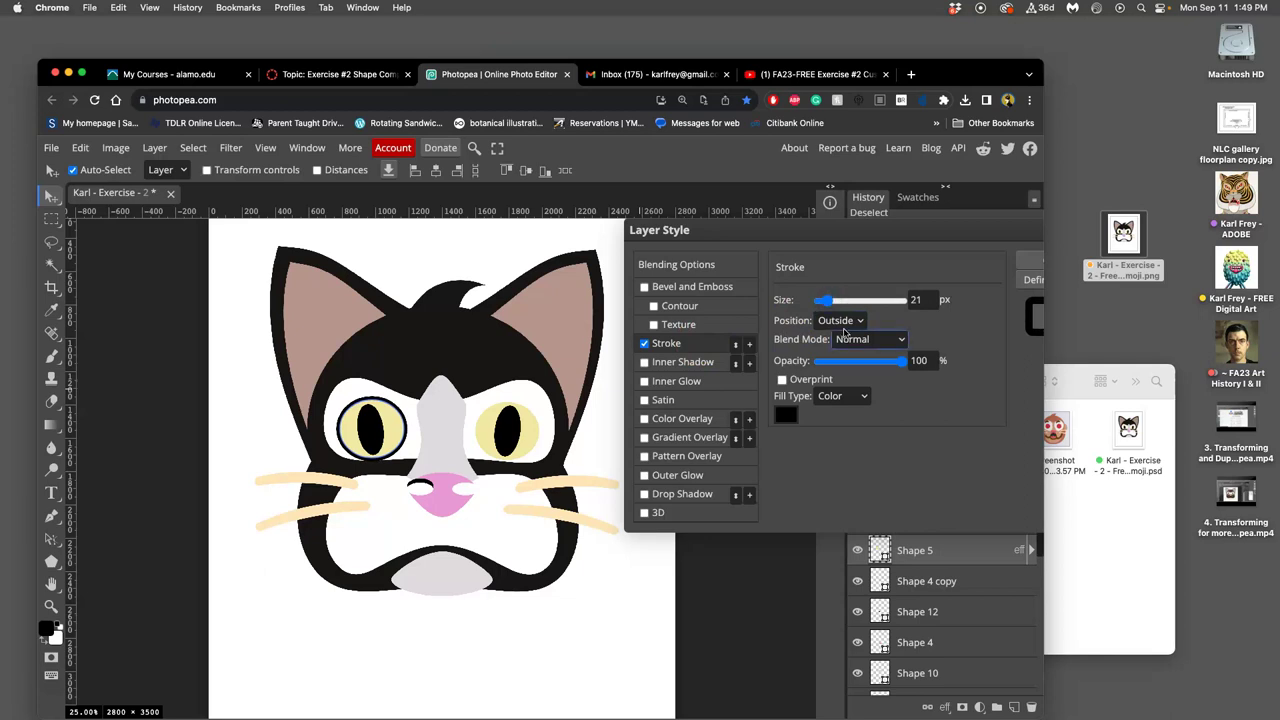
pyautogui.click(786, 414)
pyautogui.moveTo(749, 388)
pyautogui.mouseDown()
pyautogui.moveTo(766, 354)
pyautogui.moveTo(743, 360)
pyautogui.moveTo(752, 413)
pyautogui.moveTo(736, 379)
pyautogui.mouseUp()
pyautogui.moveTo(800, 482); pyautogui.dragTo(800, 488)
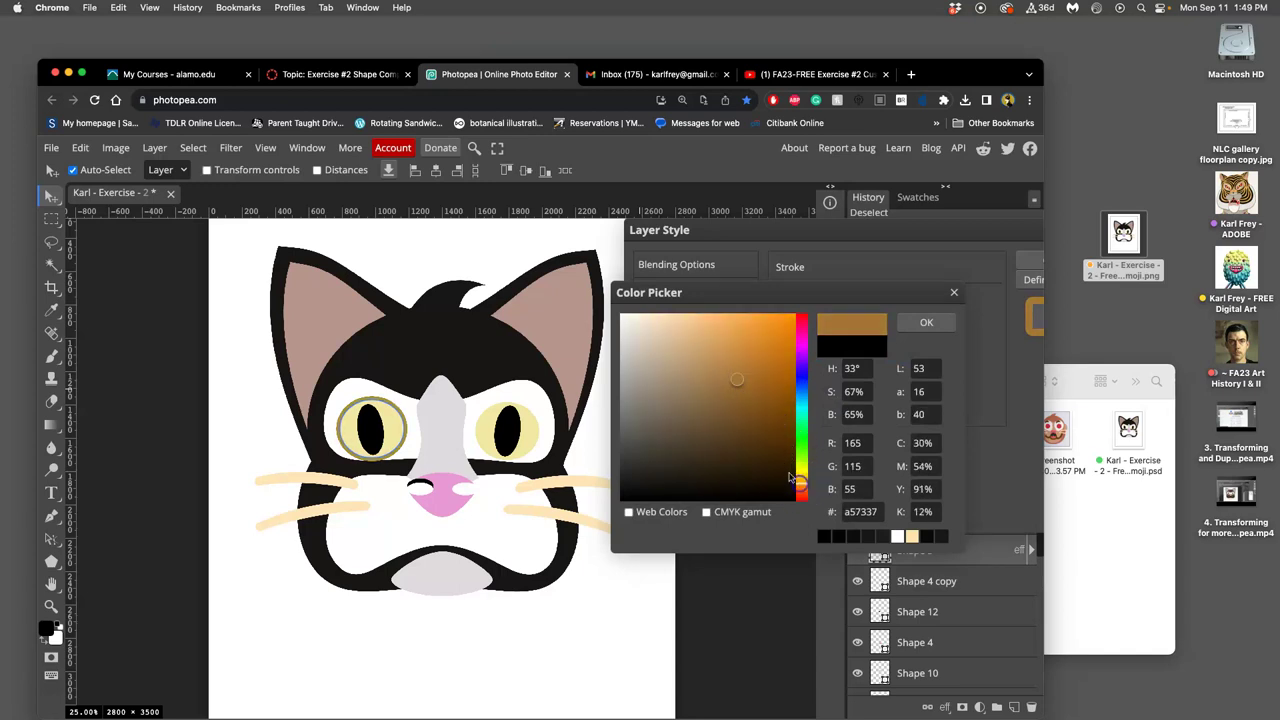
pyautogui.moveTo(767, 431)
pyautogui.mouseDown()
pyautogui.moveTo(753, 429)
pyautogui.moveTo(757, 366)
pyautogui.moveTo(739, 357)
pyautogui.mouseUp()
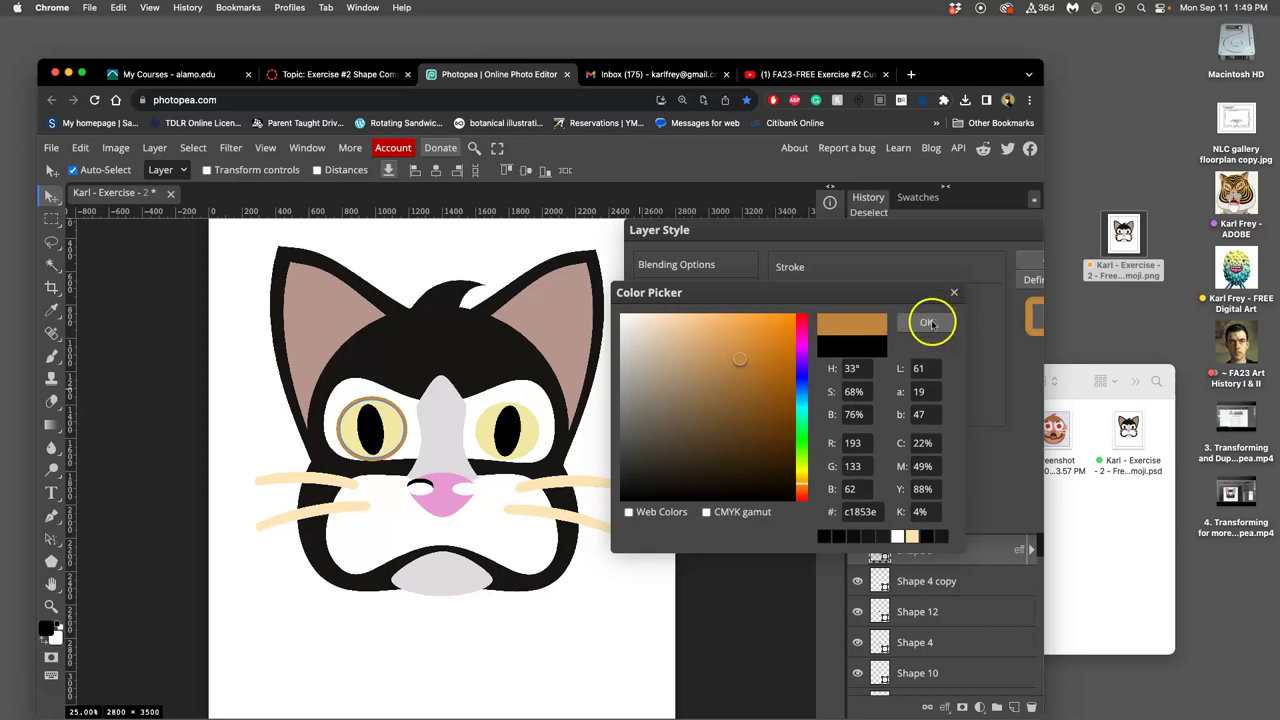
pyautogui.click(928, 323)
pyautogui.moveTo(826, 305); pyautogui.dragTo(826, 305)
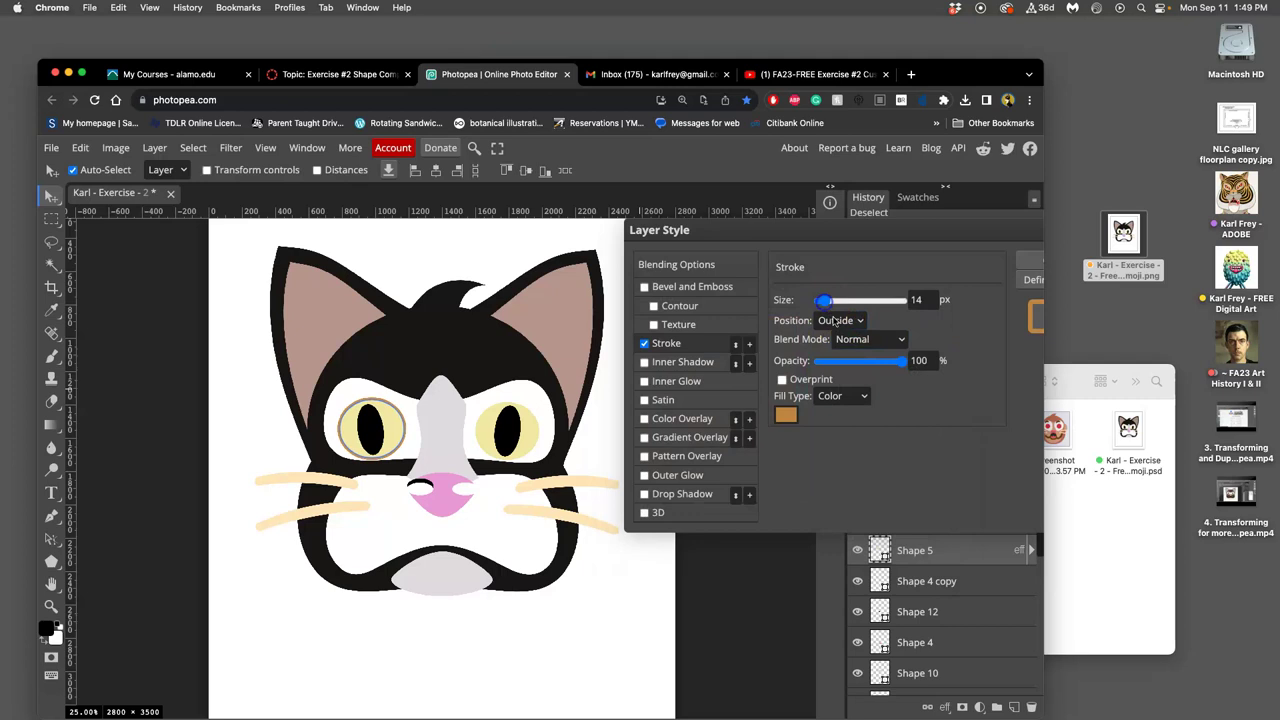
pyautogui.click(835, 320)
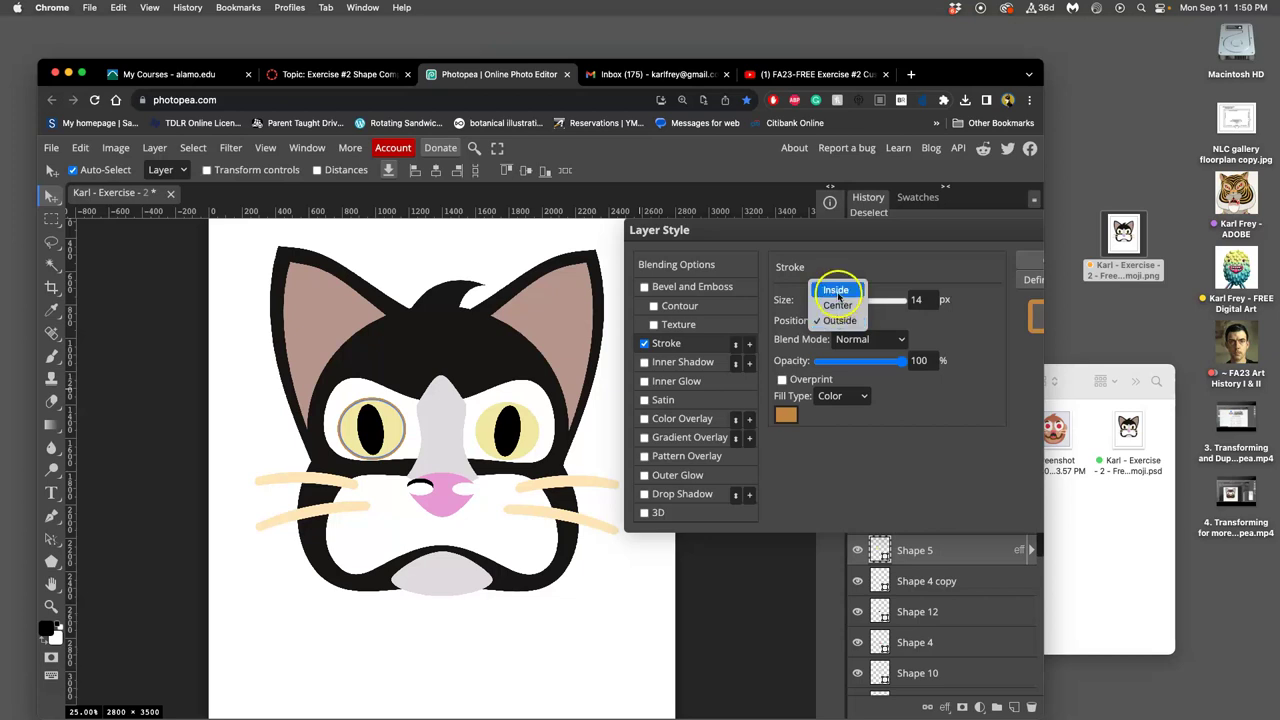
# Set the eye's stroke position to Inside and close the Layer Style dialog
pyautogui.click(835, 289)
pyautogui.press('super+equal')
pyautogui.press('super+equal')
pyautogui.press('super+equal')
pyautogui.press('super+equal')
pyautogui.press('super+equal')
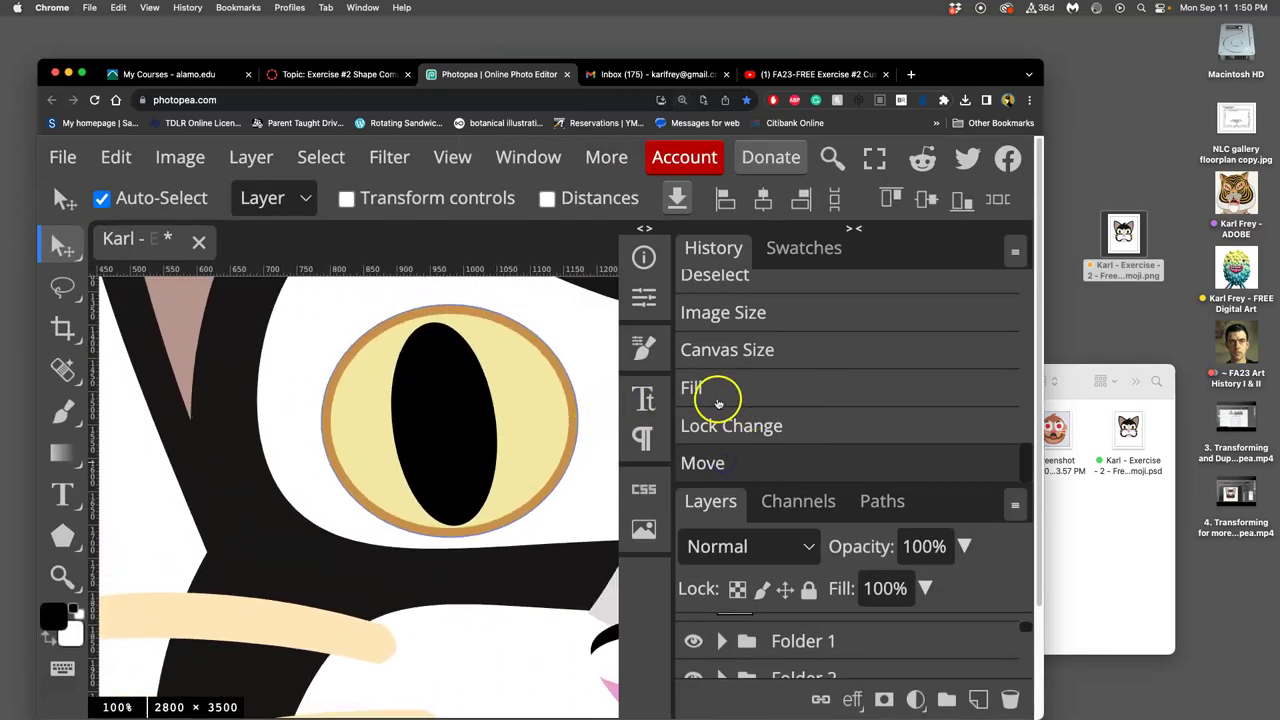
pyautogui.press('super+minus')
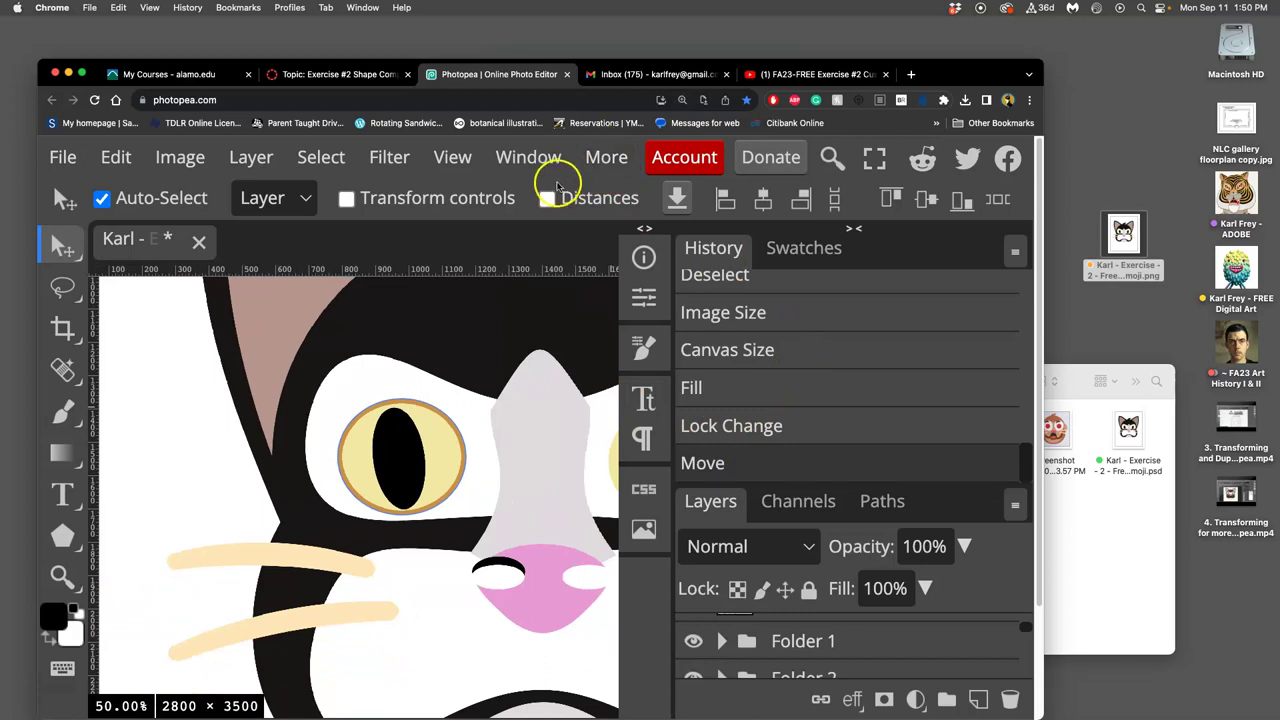
pyautogui.press('super+minus')
pyautogui.press('super+minus')
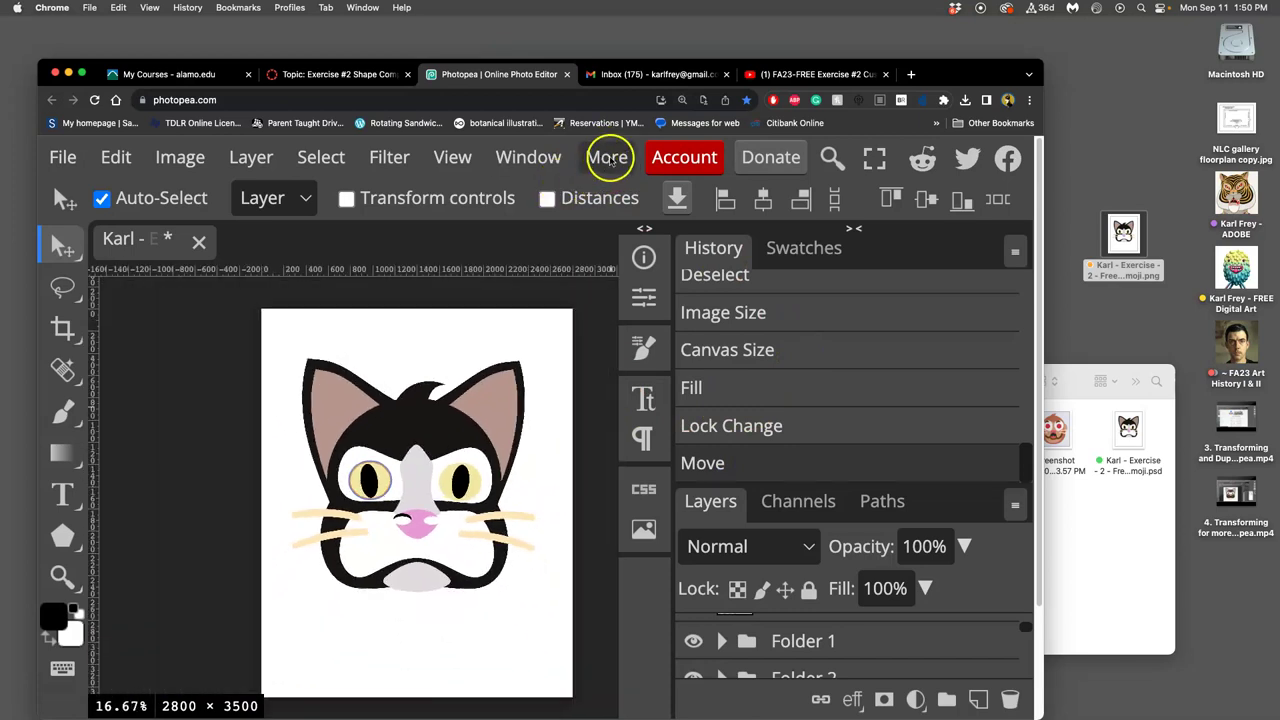
pyautogui.click(594, 104)
pyautogui.press('super+minus')
pyautogui.press('super+minus')
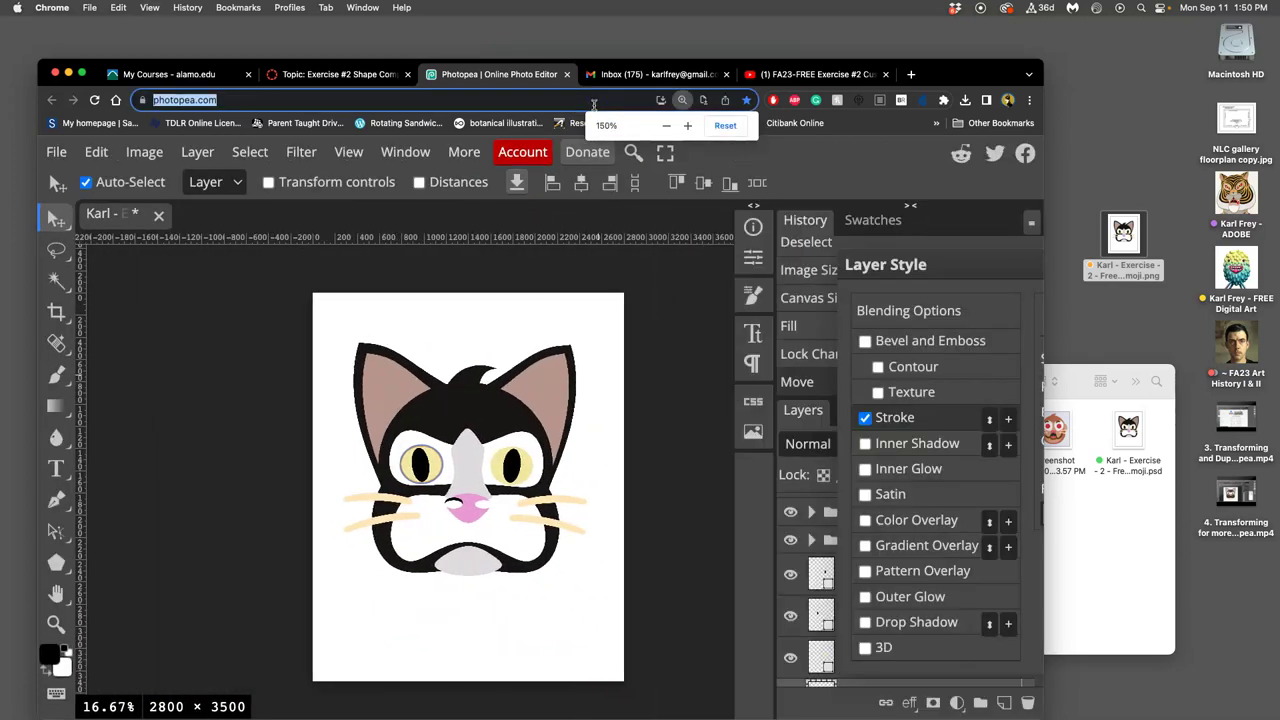
pyautogui.press('super+minus')
pyautogui.press('super+minus')
pyautogui.press('super+minus')
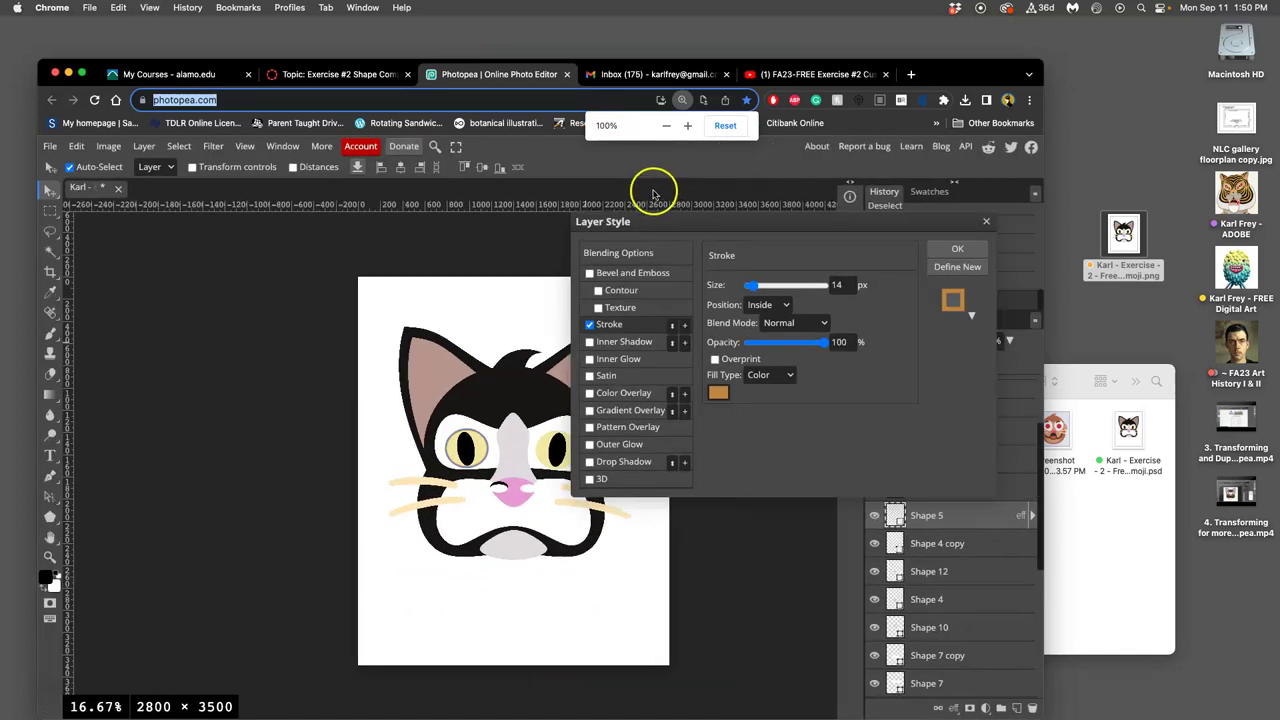
pyautogui.press('super+equal')
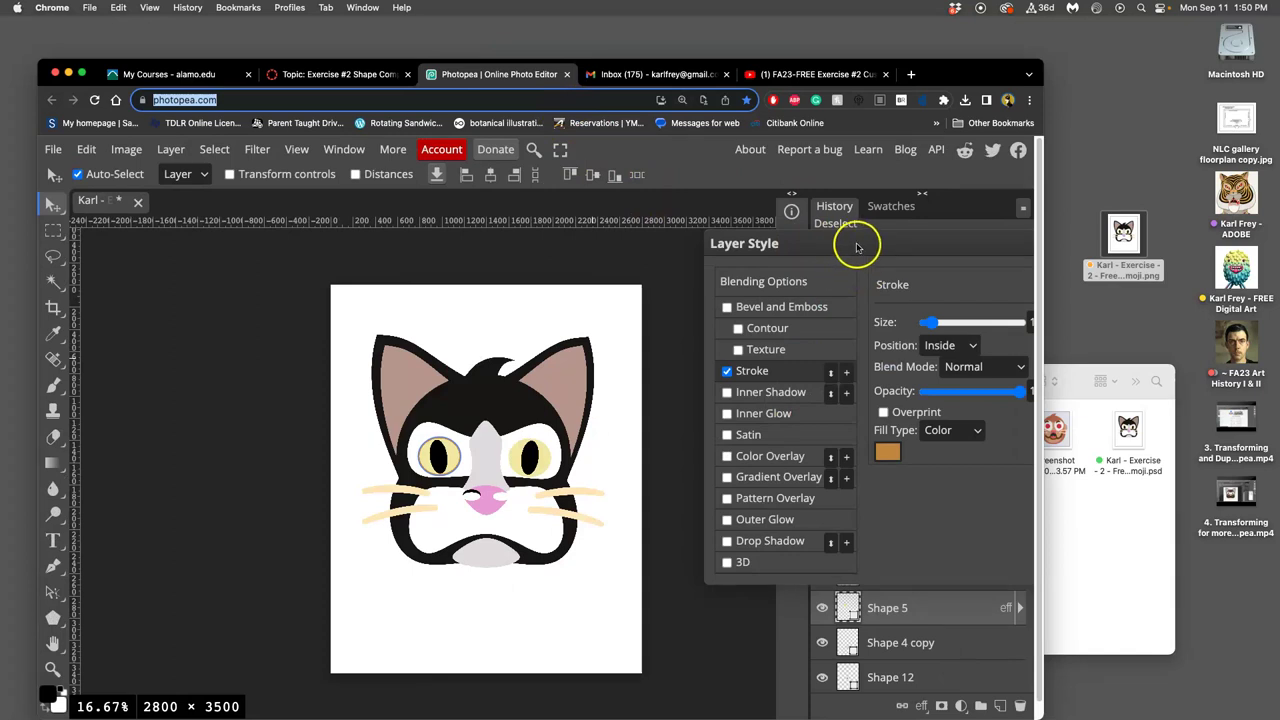
pyautogui.moveTo(849, 240); pyautogui.dragTo(641, 268)
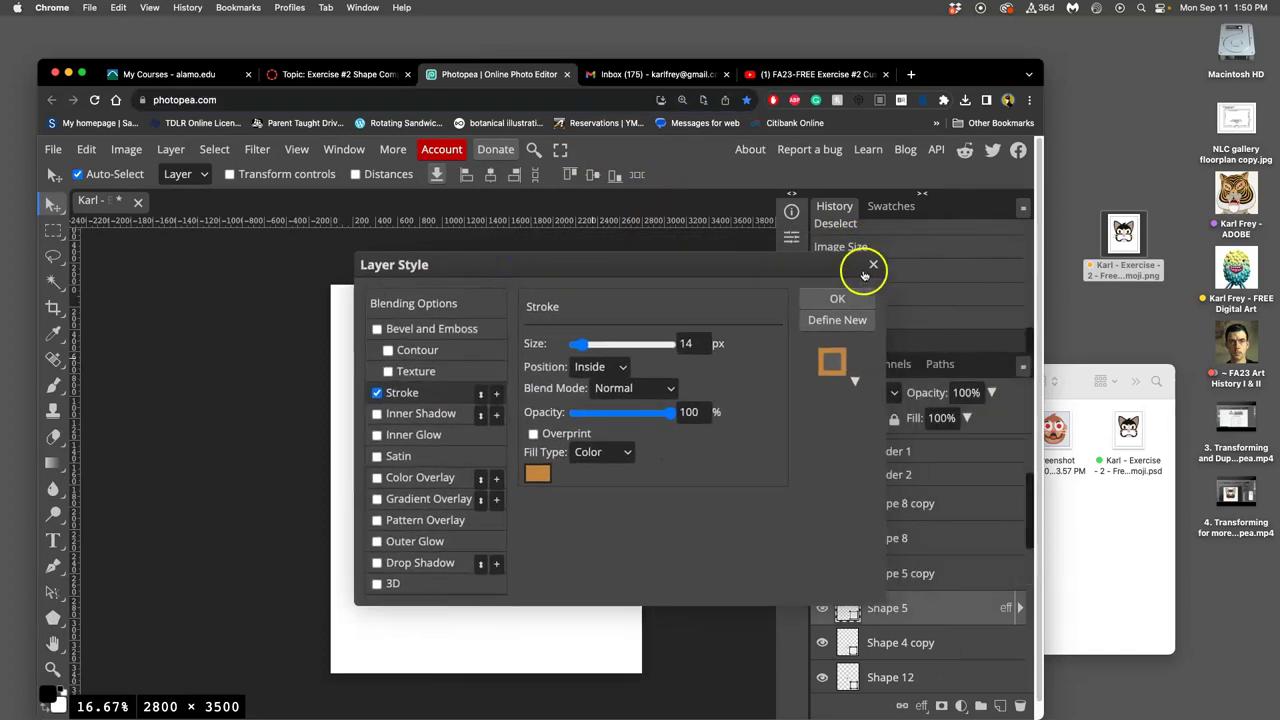
pyautogui.scroll(-5, 812, 266)
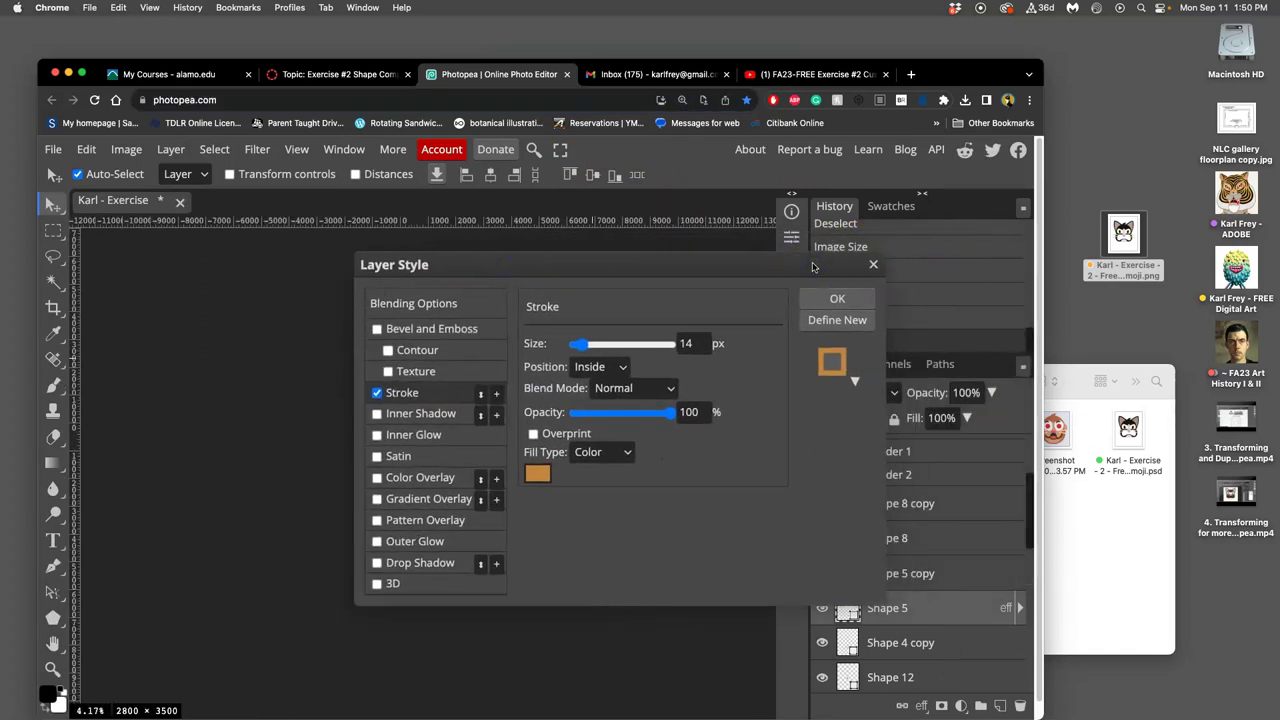
pyautogui.click(873, 265)
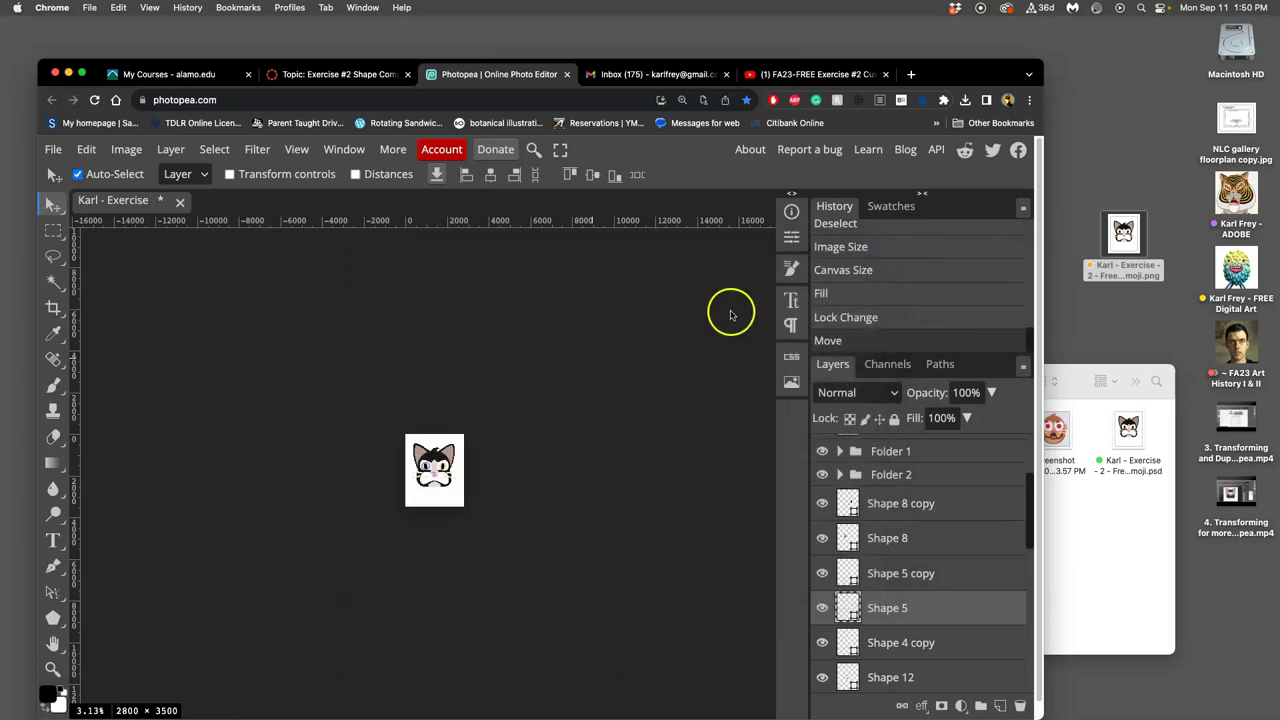
# Reset Chrome's page zoom to 100% and return focus to the canvas
pyautogui.click(474, 99)
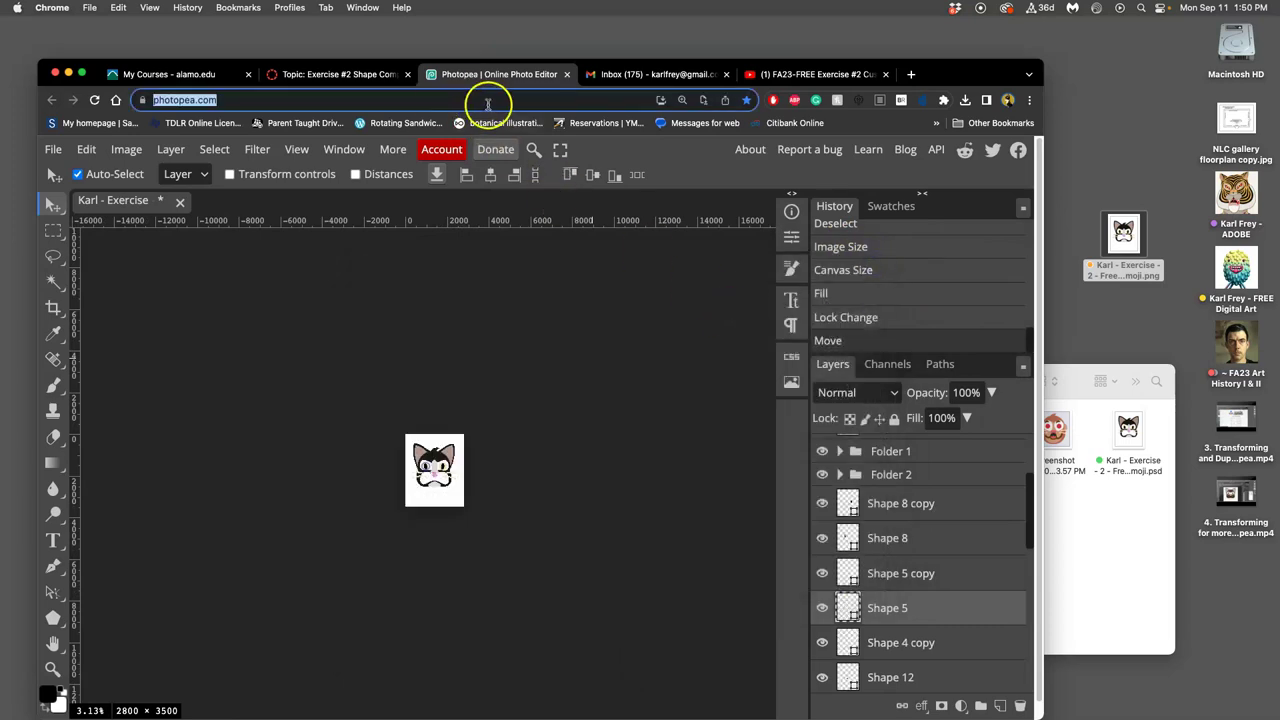
pyautogui.press('super+minus')
pyautogui.press('super+minus')
pyautogui.press('super+minus')
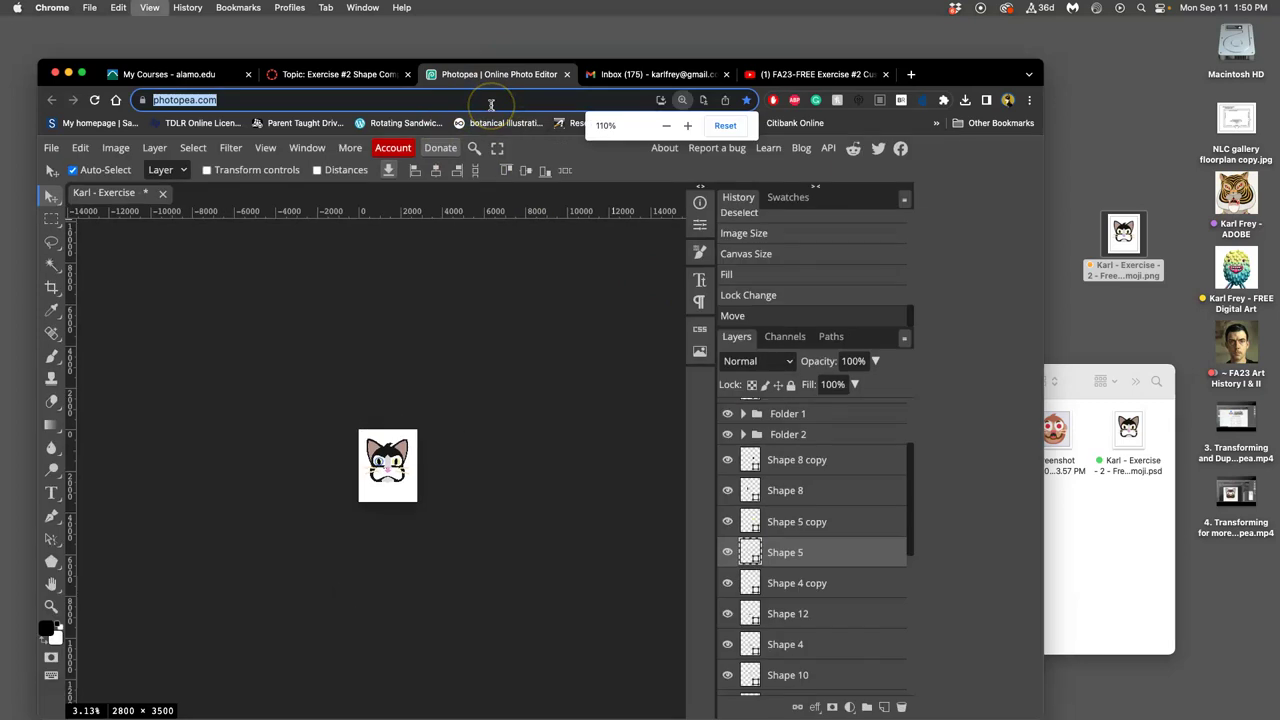
pyautogui.press('super+equal')
pyautogui.press('super+equal')
pyautogui.press('super+equal')
pyautogui.press('super+equal')
pyautogui.press('super+equal')
pyautogui.press('super+equal')
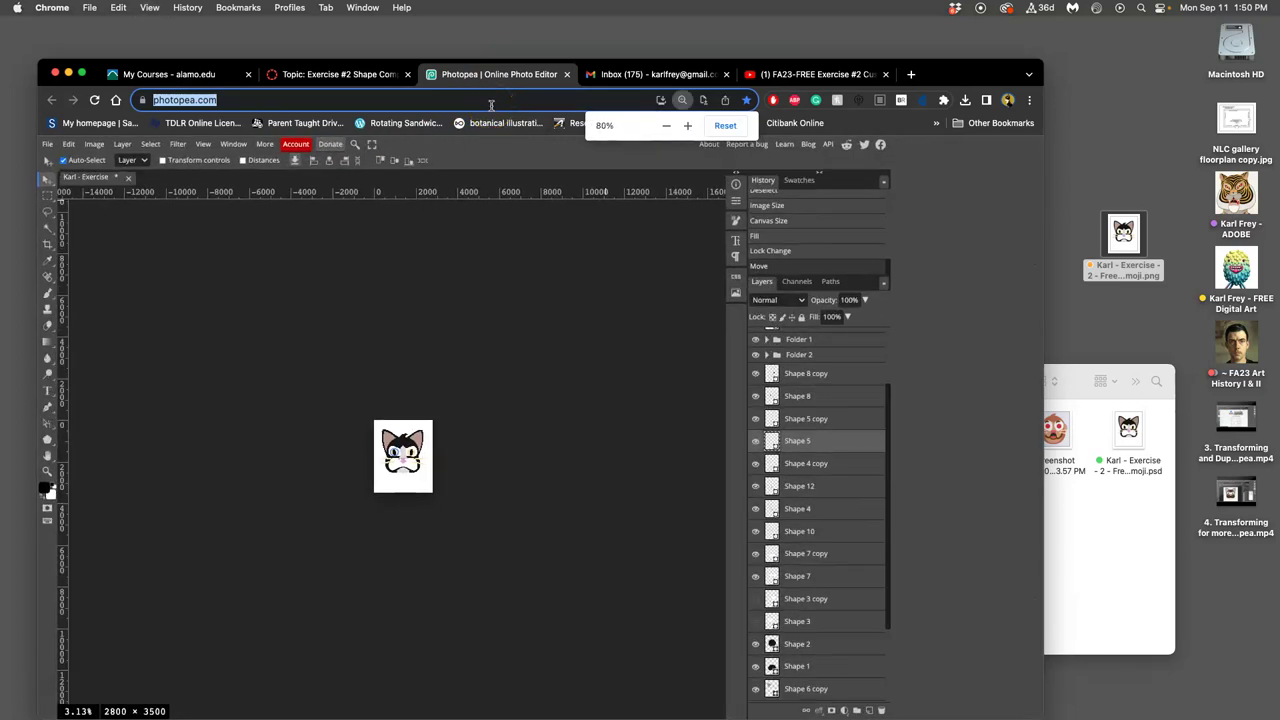
pyautogui.press('super+minus')
pyautogui.press('super+minus')
pyautogui.press('super+minus')
pyautogui.press('super+minus')
pyautogui.press('super+minus')
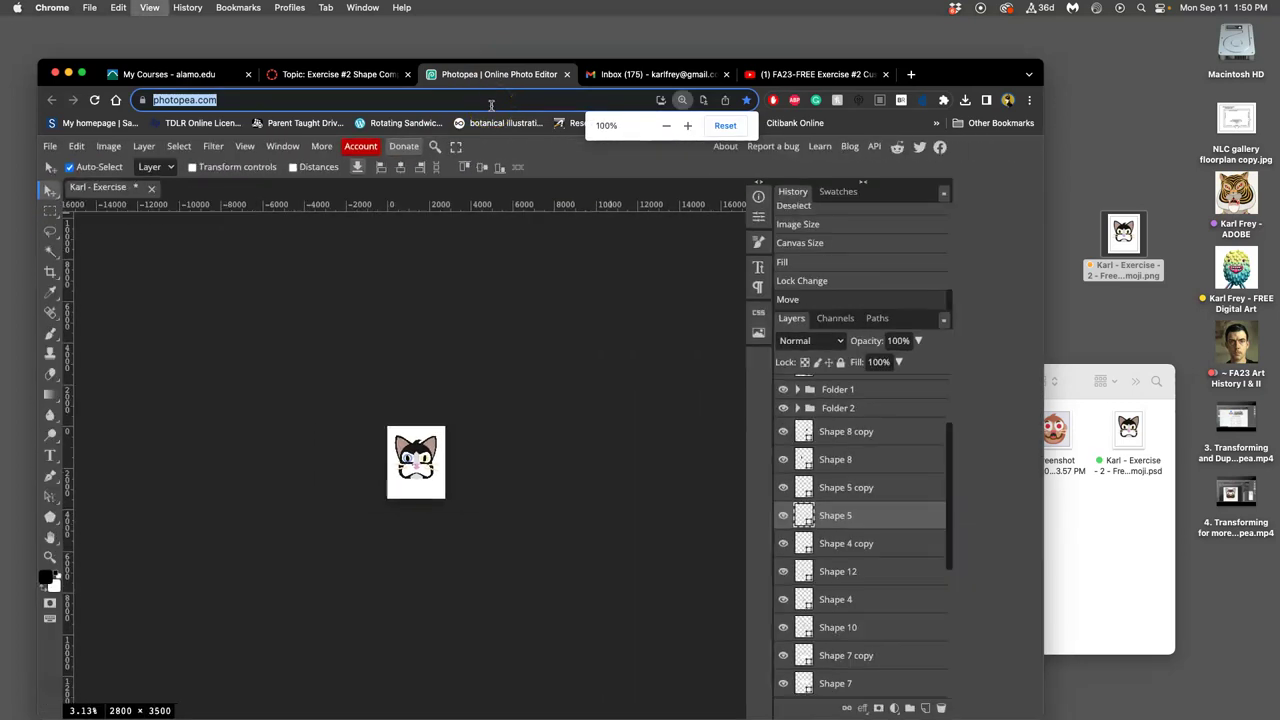
pyautogui.press('super+equal')
pyautogui.press('super+equal')
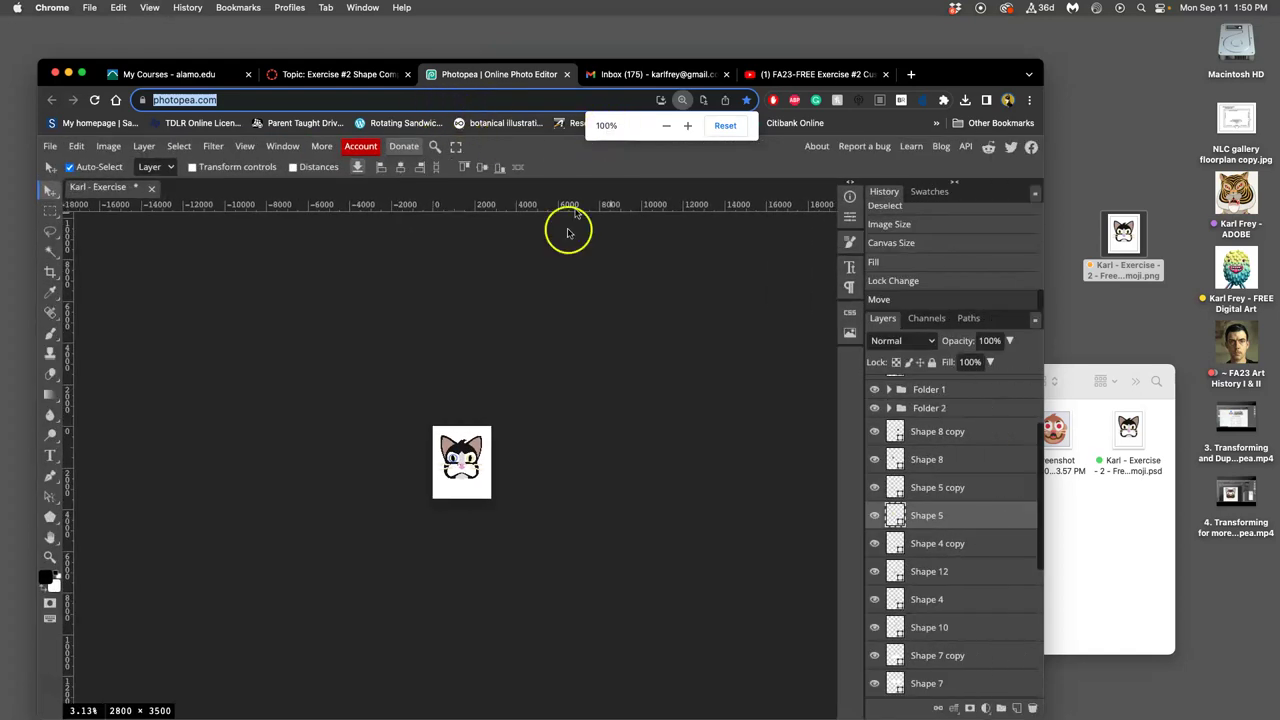
pyautogui.click(488, 430)
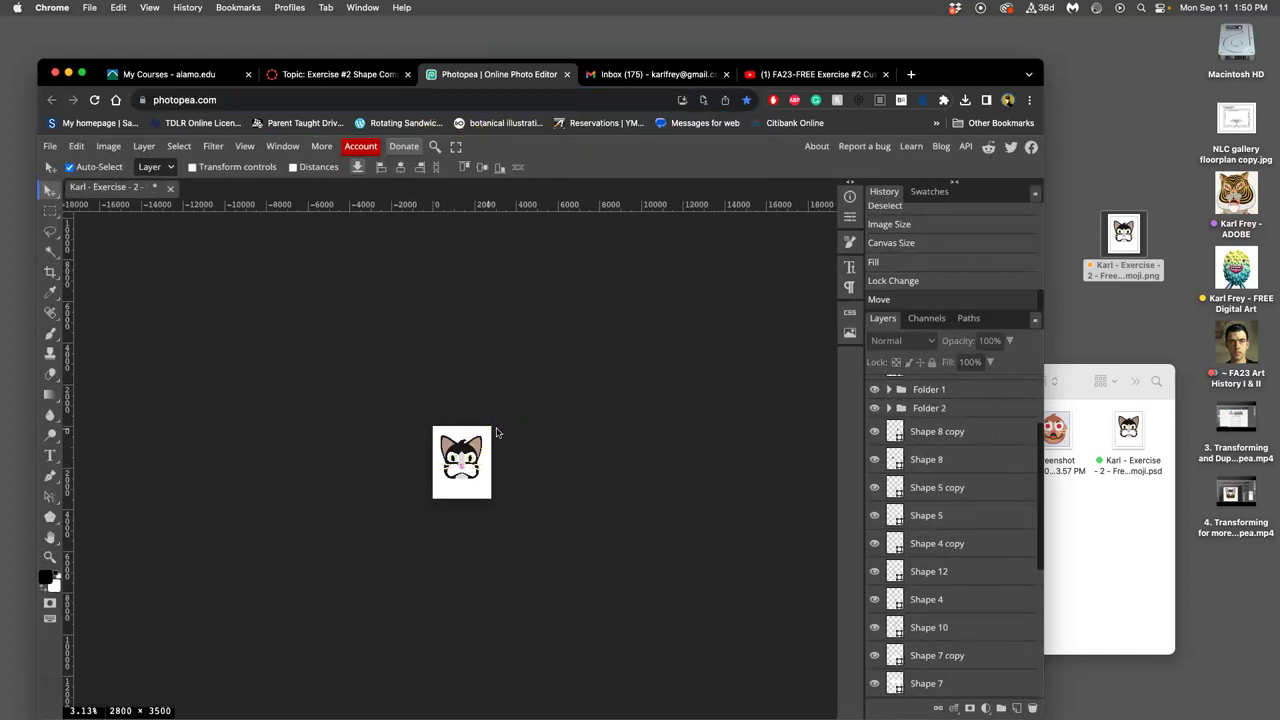
# Reopen Layer Style for the left eye's Shape 5 and enable Stroke
pyautogui.scroll(10, 497, 432)
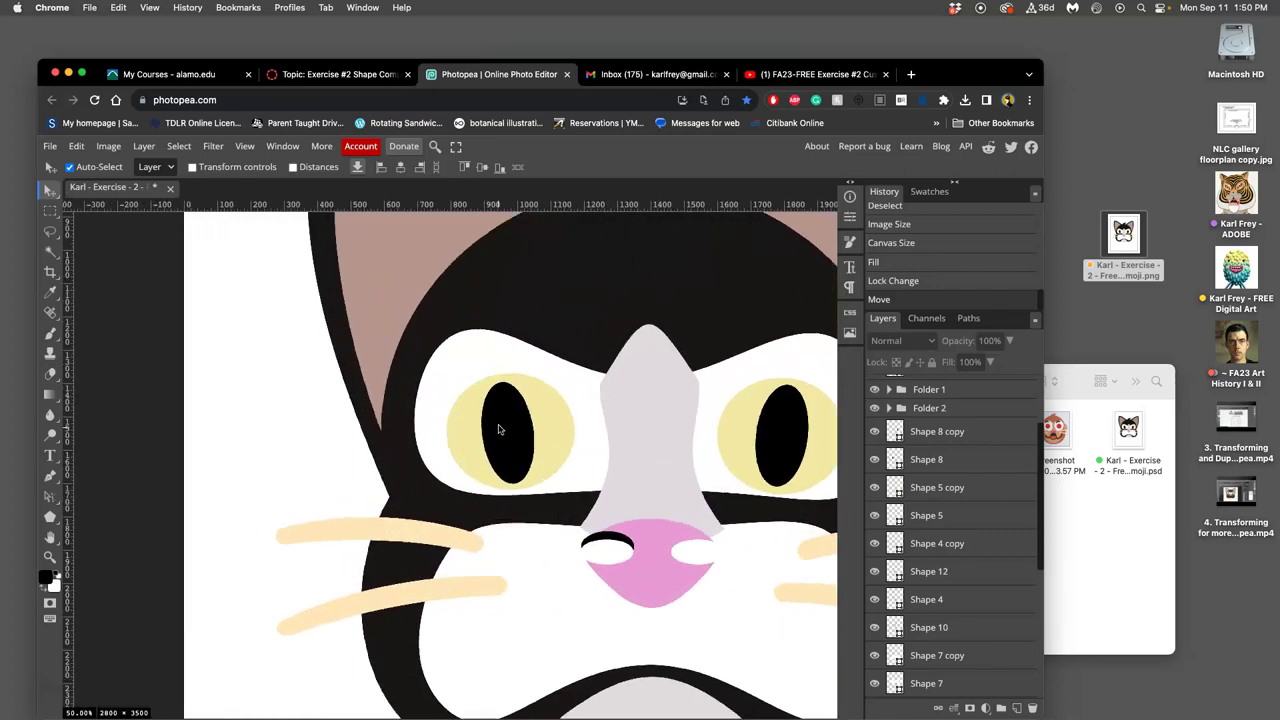
pyautogui.click(699, 429)
pyautogui.click(607, 437)
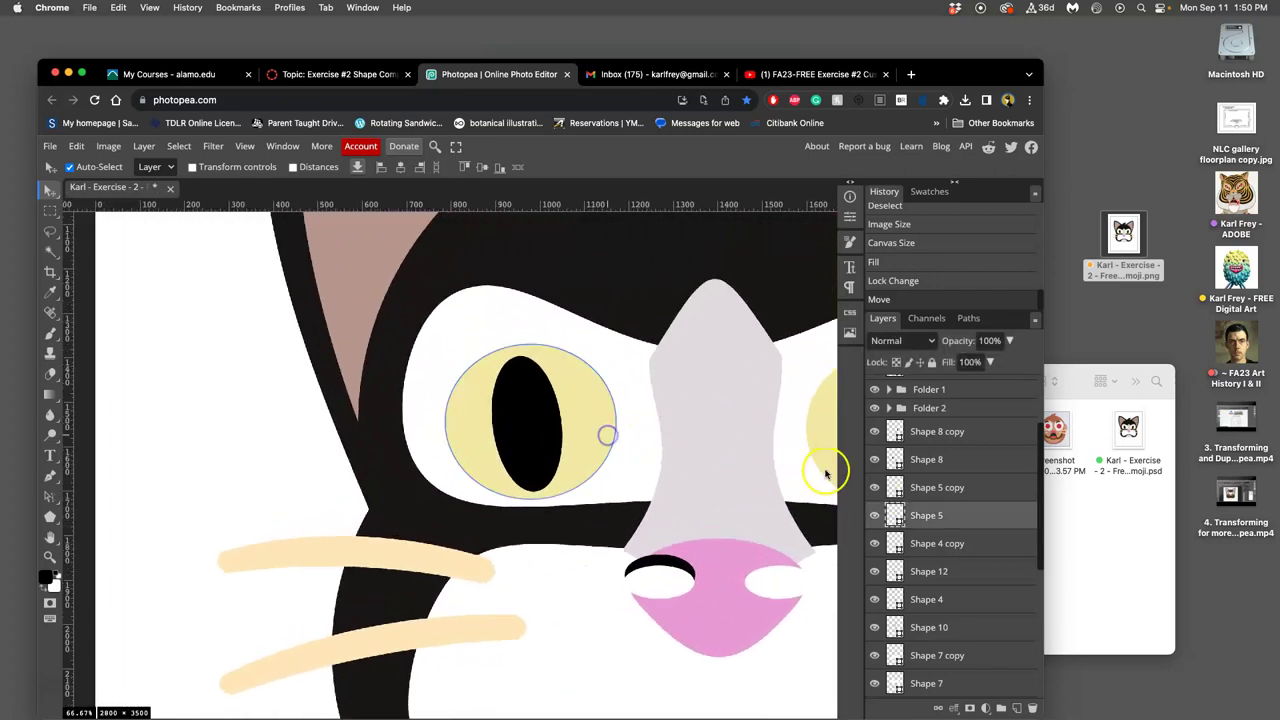
pyautogui.doubleClick(962, 520)
pyautogui.moveTo(606, 242); pyautogui.dragTo(901, 146)
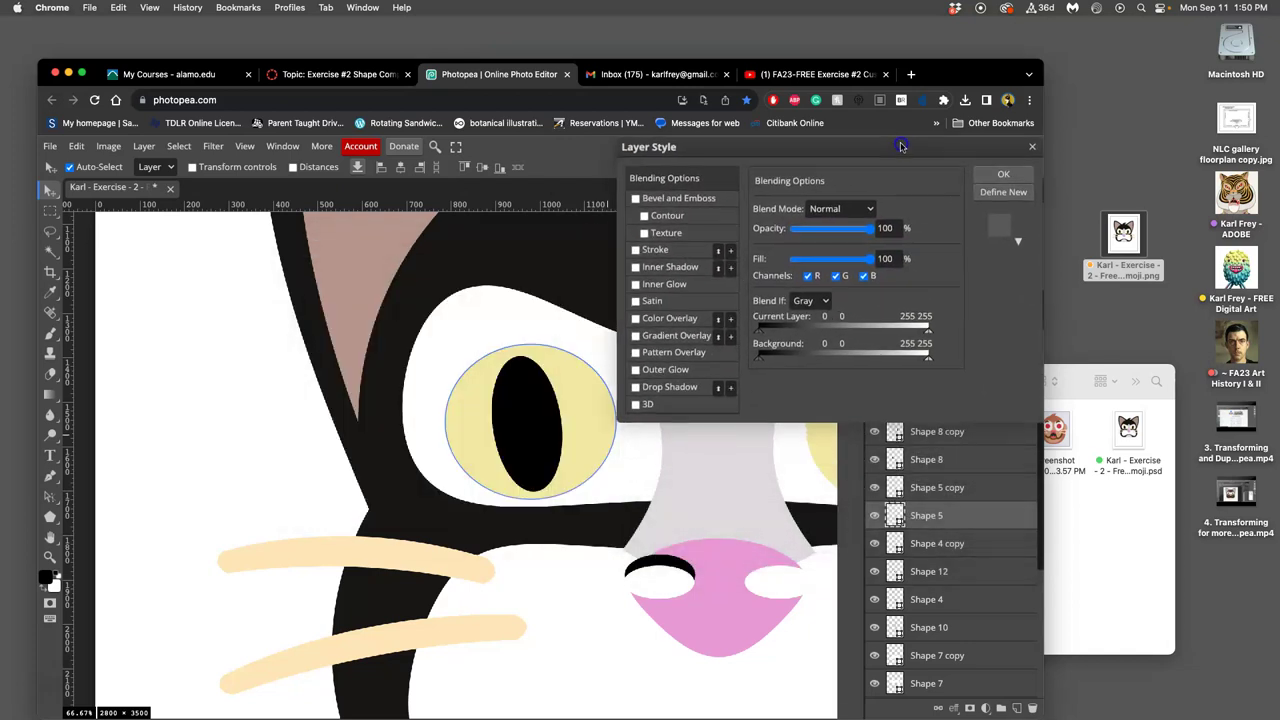
pyautogui.click(635, 251)
pyautogui.click(661, 252)
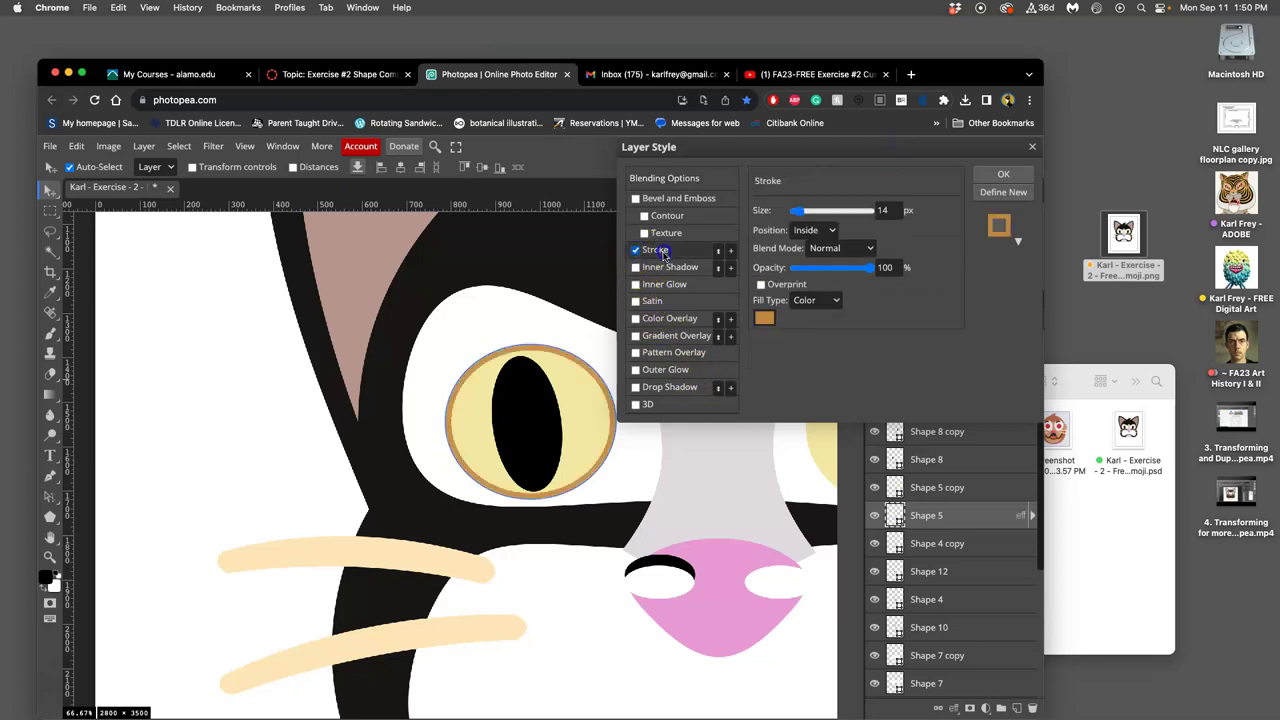
# Centre the stroke on the eye's edge, widen it to 19 px, and lower opacity to 47%
pyautogui.click(826, 231)
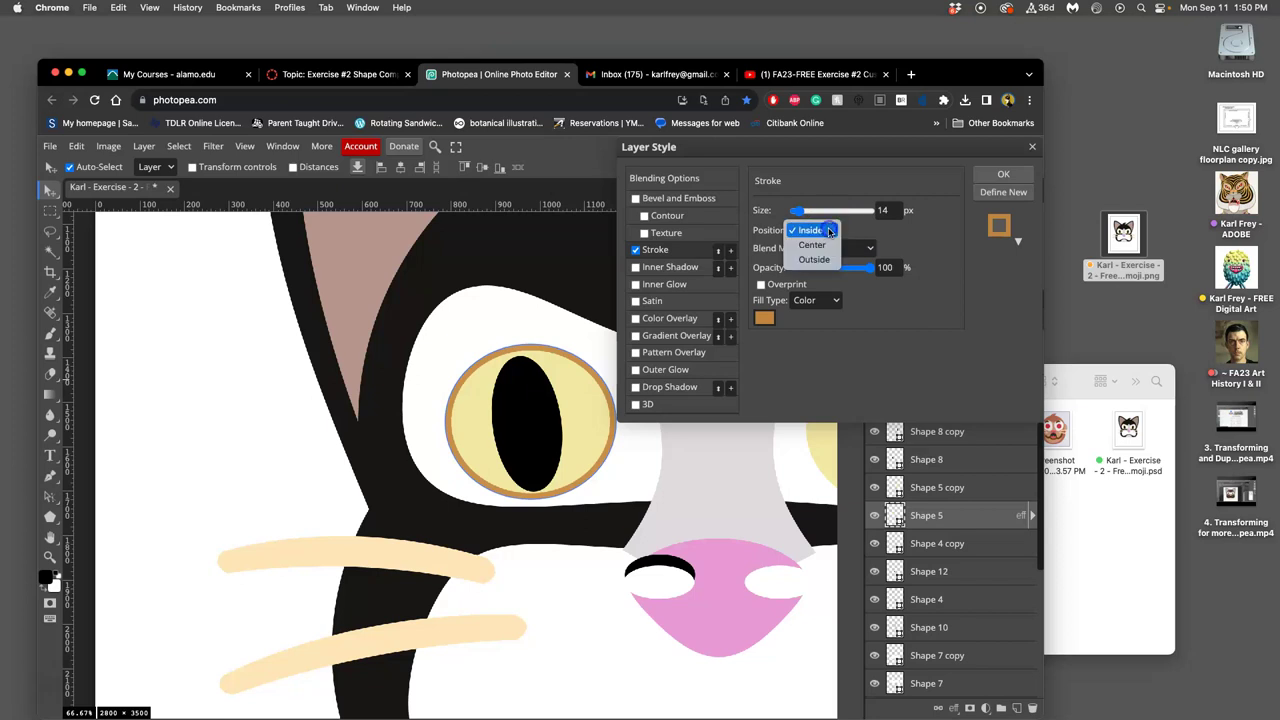
pyautogui.click(822, 245)
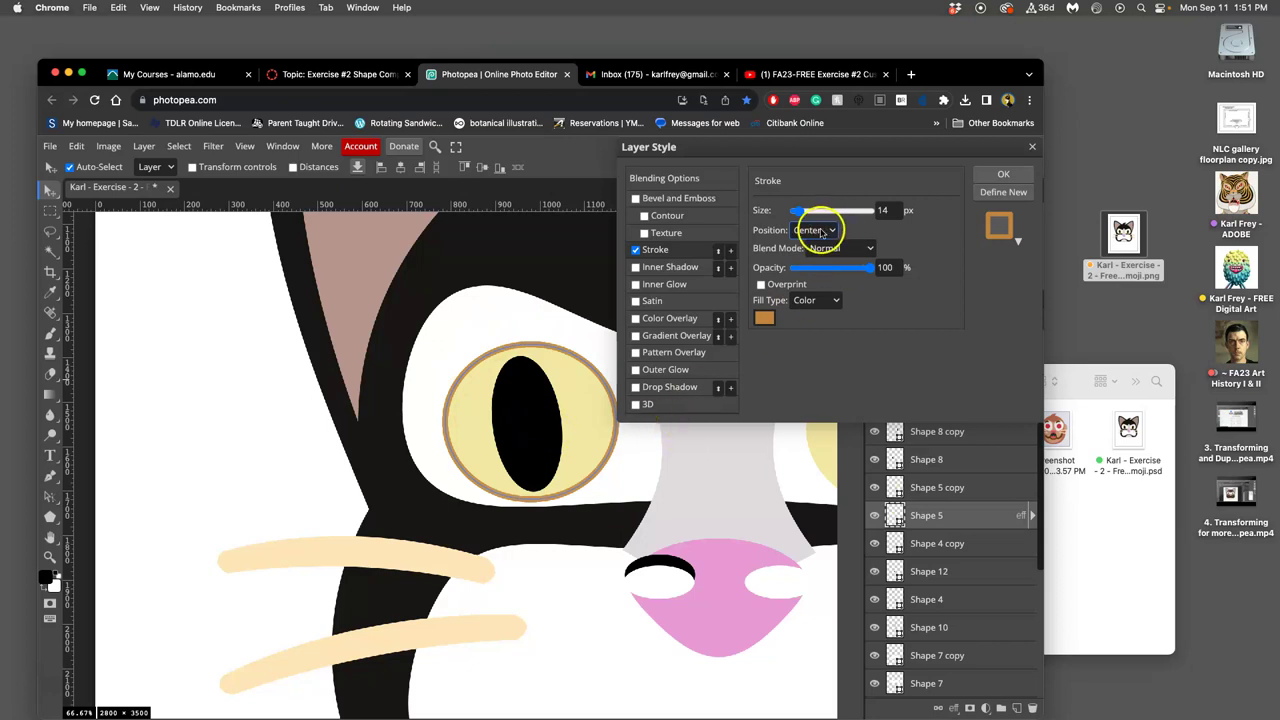
pyautogui.click(822, 232)
pyautogui.click(820, 244)
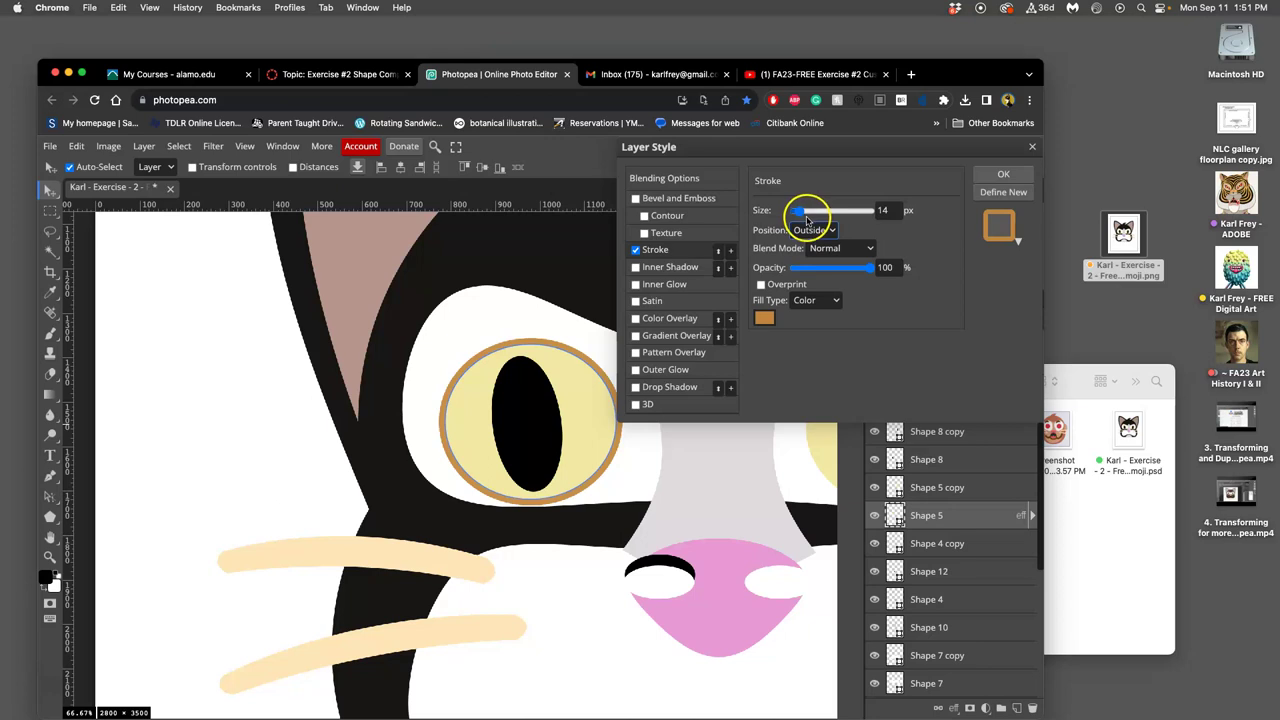
pyautogui.click(811, 231)
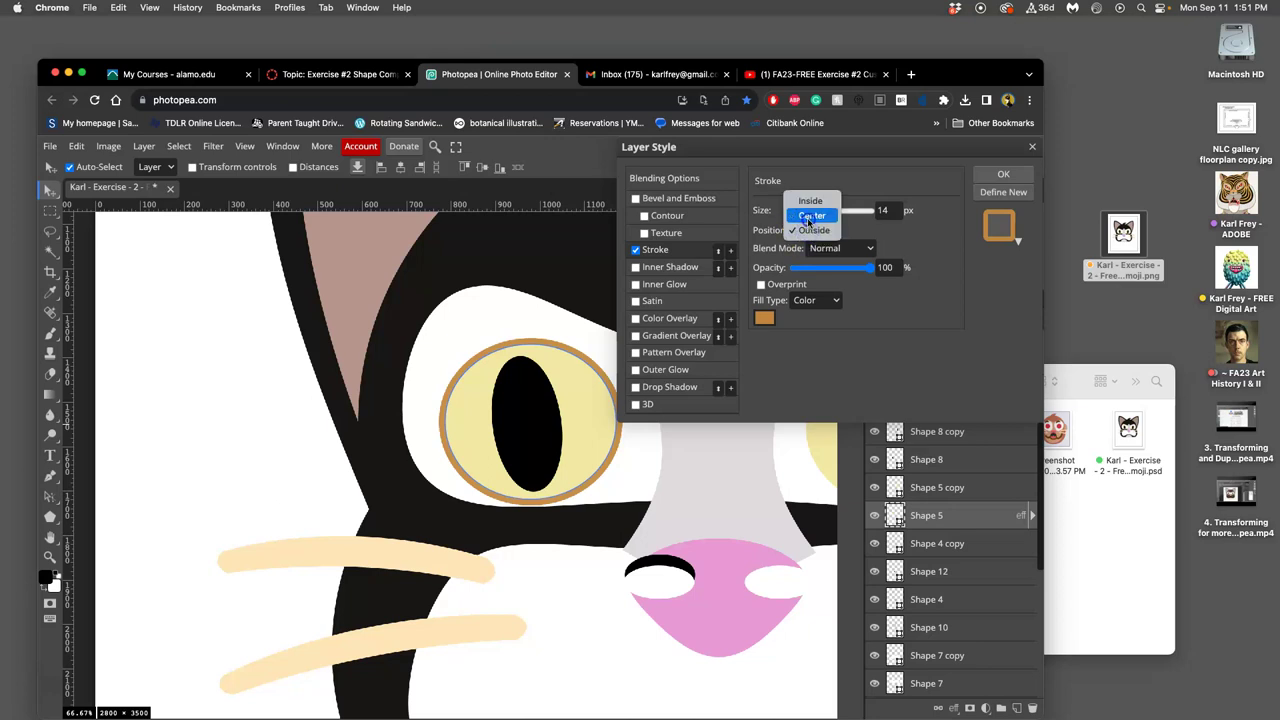
pyautogui.click(810, 216)
pyautogui.moveTo(801, 216)
pyautogui.mouseDown()
pyautogui.moveTo(865, 212)
pyautogui.moveTo(802, 215)
pyautogui.mouseUp()
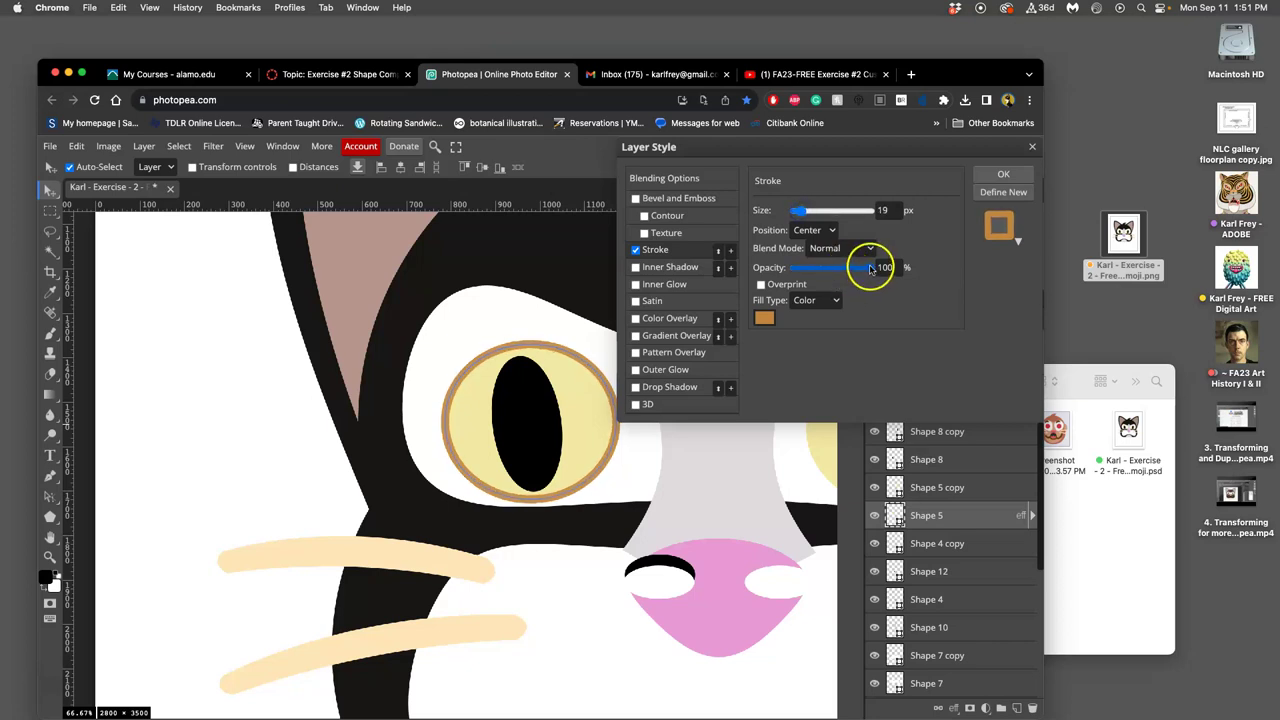
pyautogui.moveTo(874, 267); pyautogui.dragTo(838, 268)
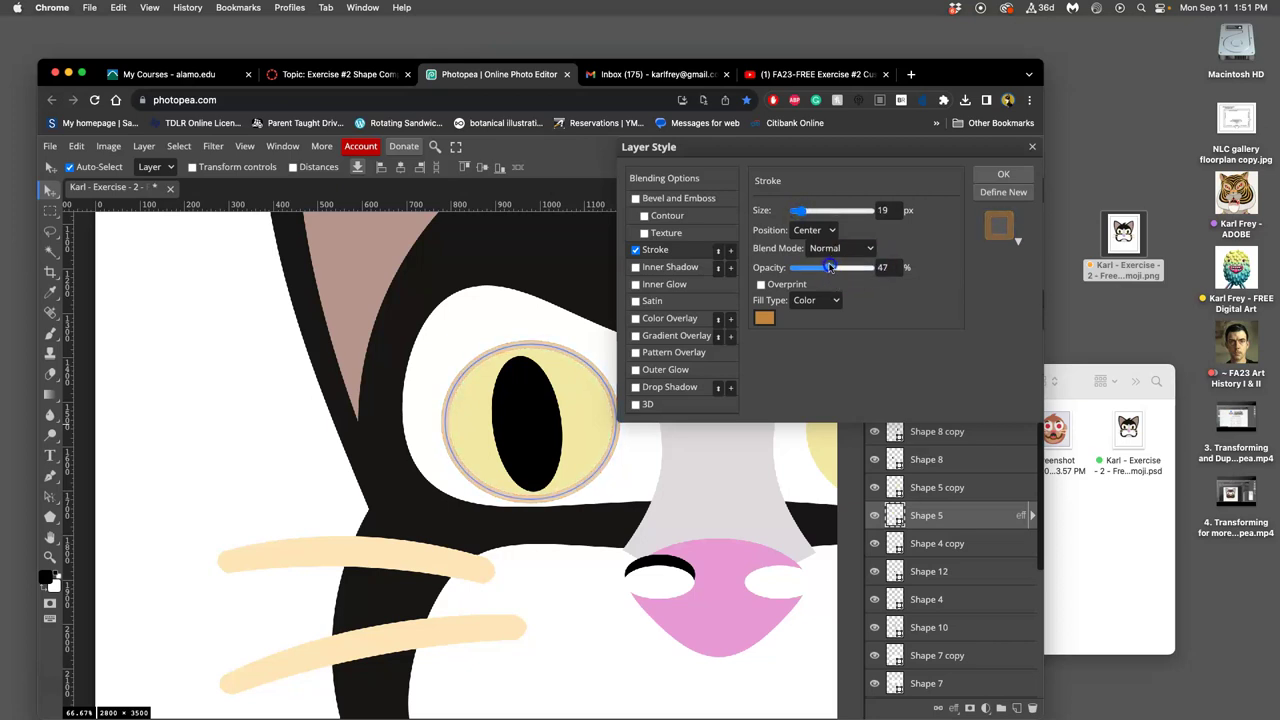
# Apply the stroke, then toggle Shape 5's visibility and expand its effects list to compare
pyautogui.click(1003, 176)
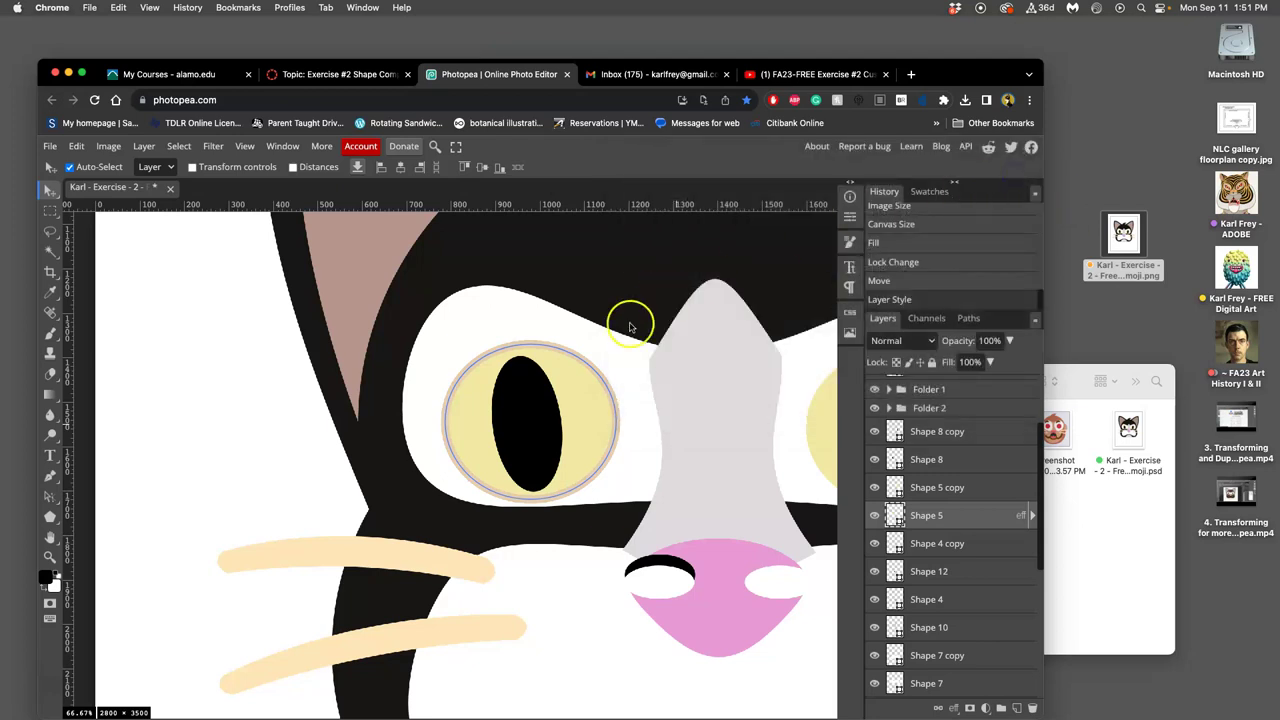
pyautogui.click(619, 344)
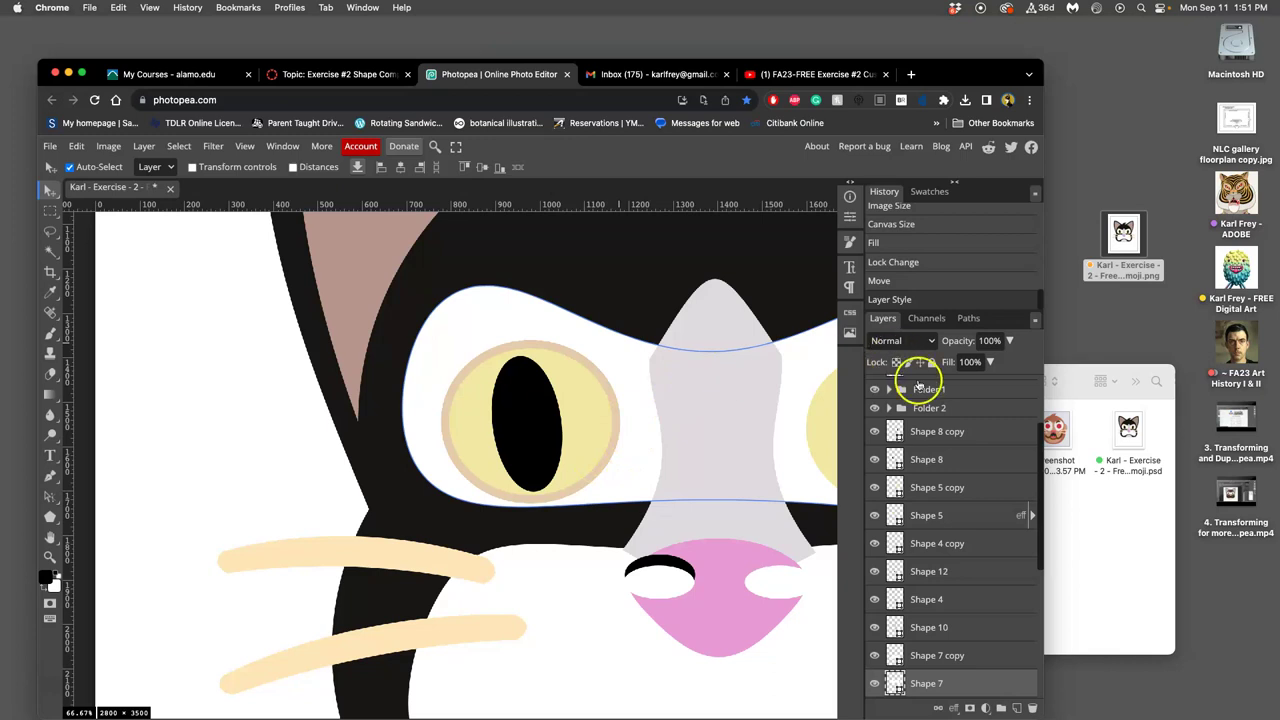
pyautogui.hscroll(5, 777, 380)
pyautogui.hscroll(2, 770, 383)
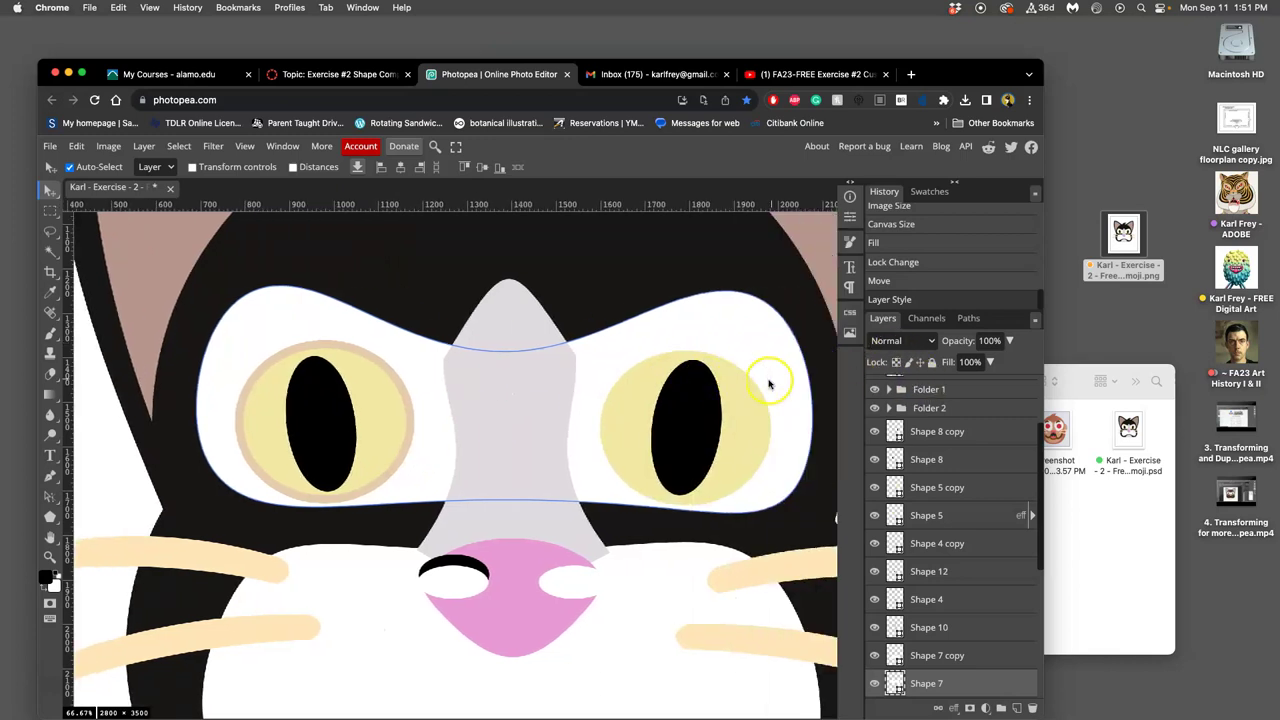
pyautogui.hscroll(1, 770, 380)
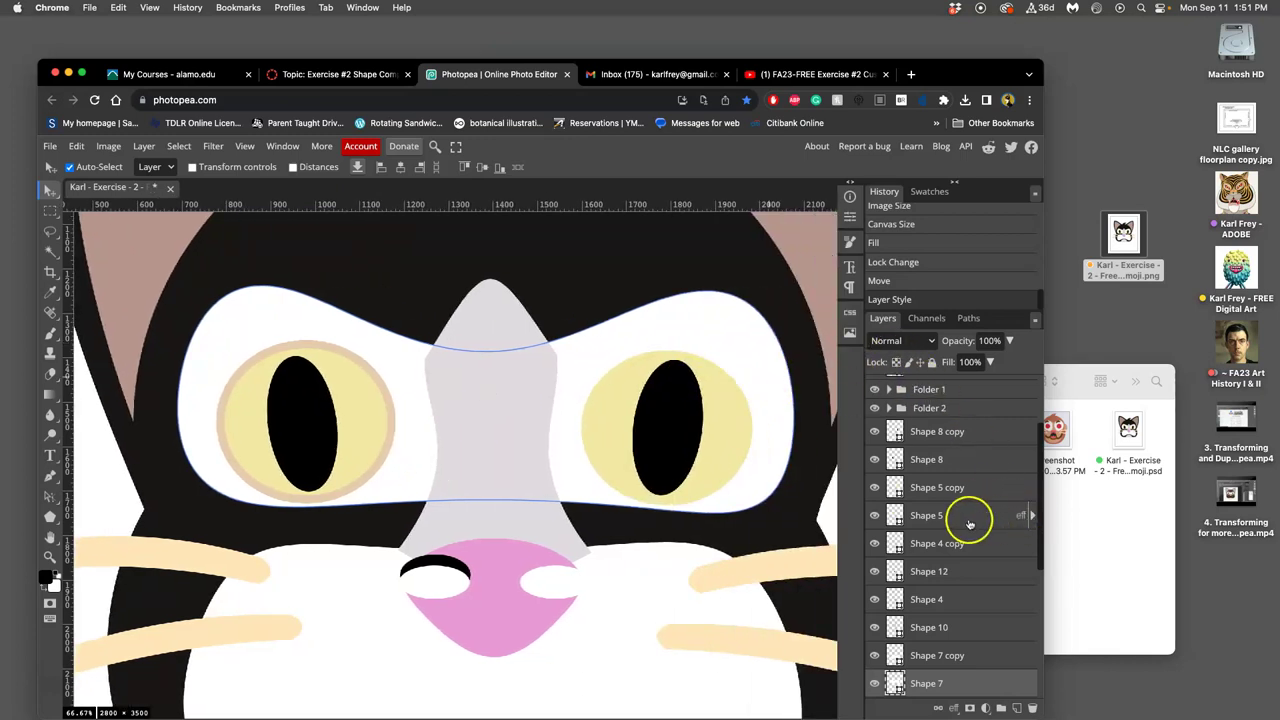
pyautogui.click(876, 517)
pyautogui.click(876, 517)
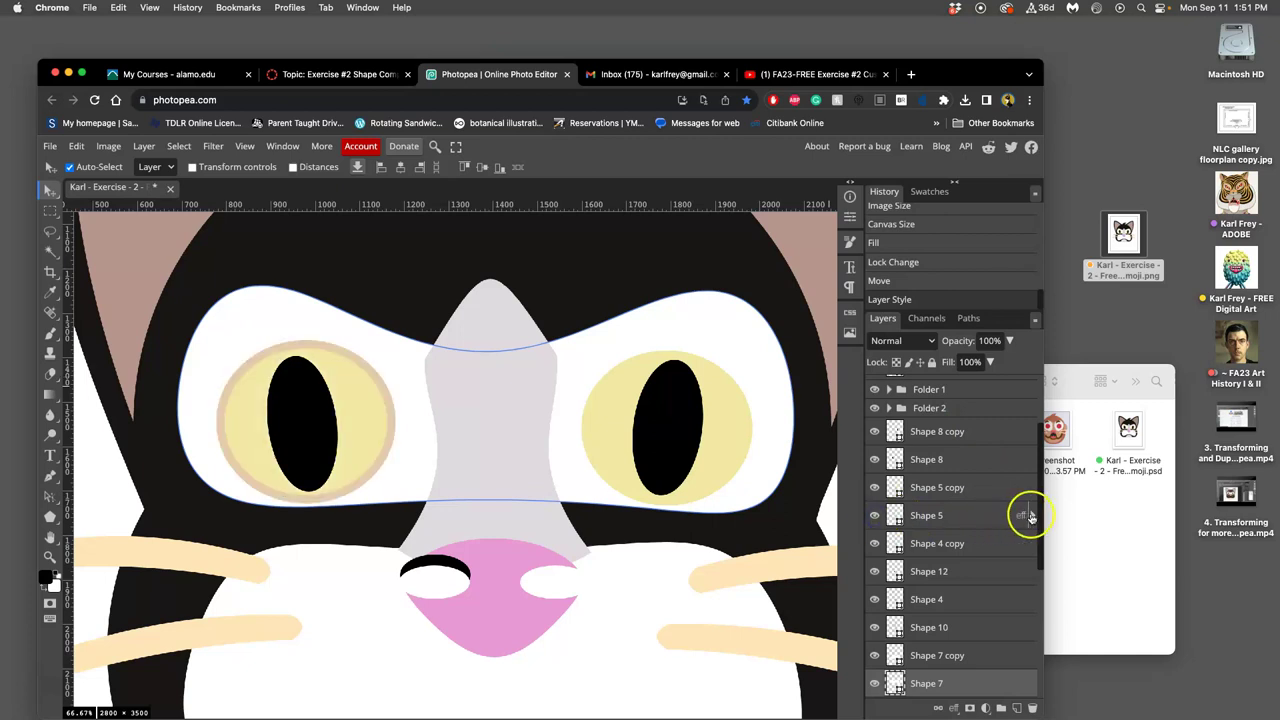
pyautogui.click(1032, 515)
pyautogui.click(1032, 515)
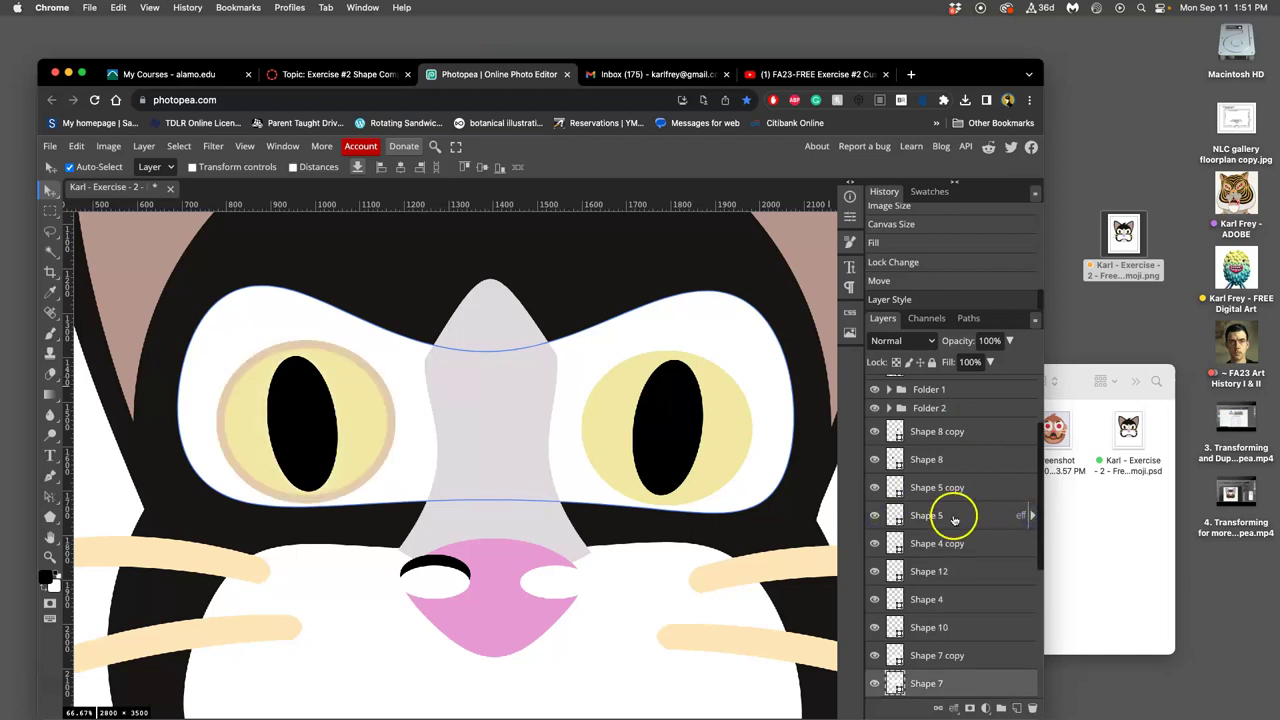
pyautogui.click(1033, 516)
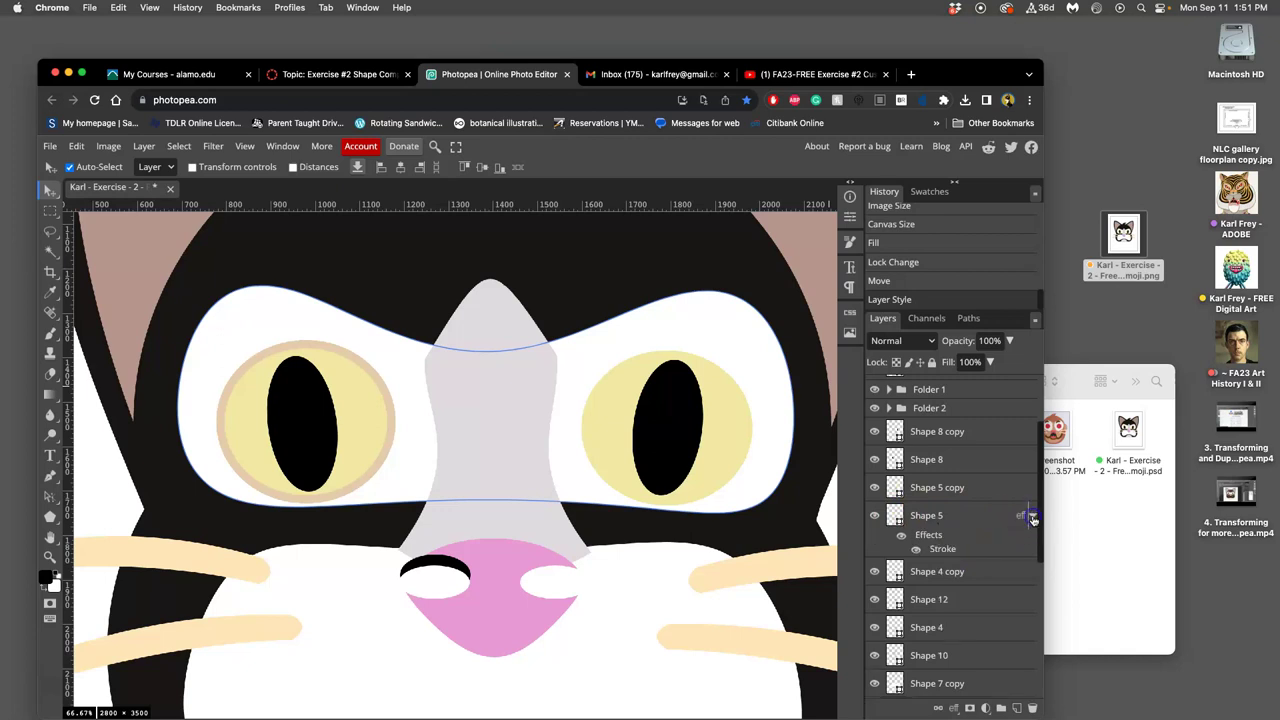
# Check the stroke effect on and off, save the PSD, and reopen Shape 5's Layer Style
pyautogui.click(900, 537)
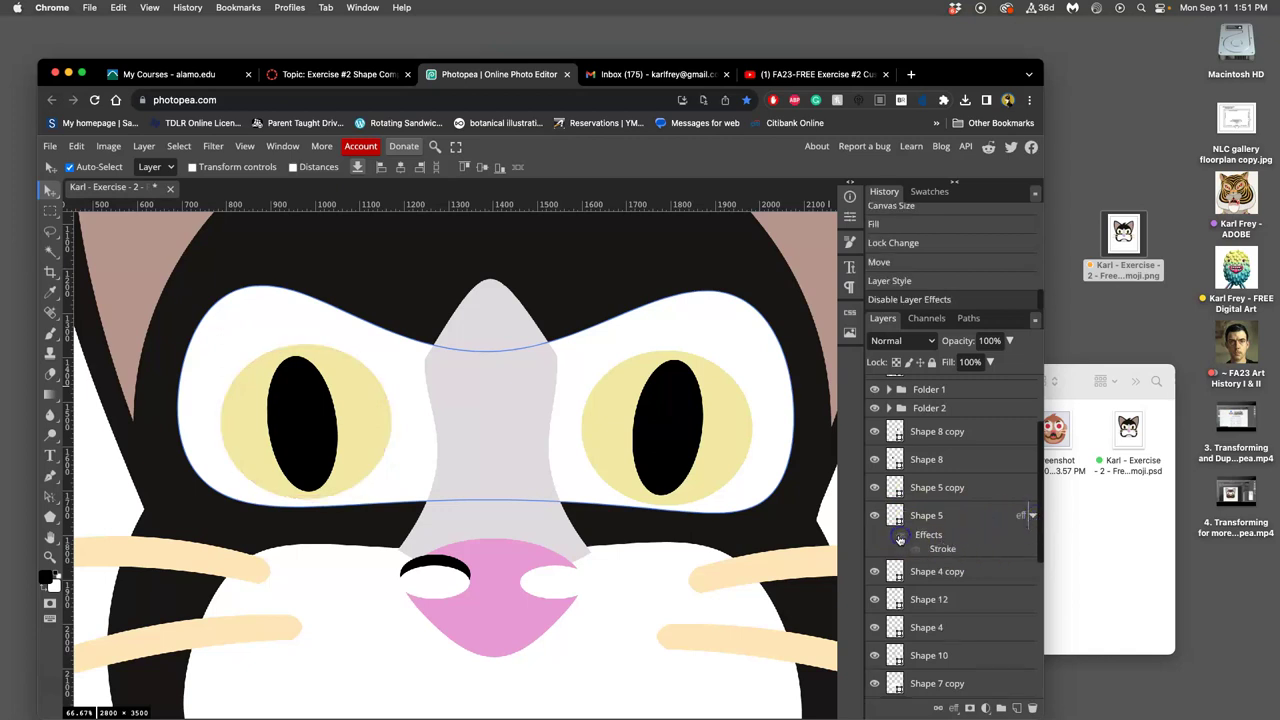
pyautogui.click(900, 537)
pyautogui.click(901, 538)
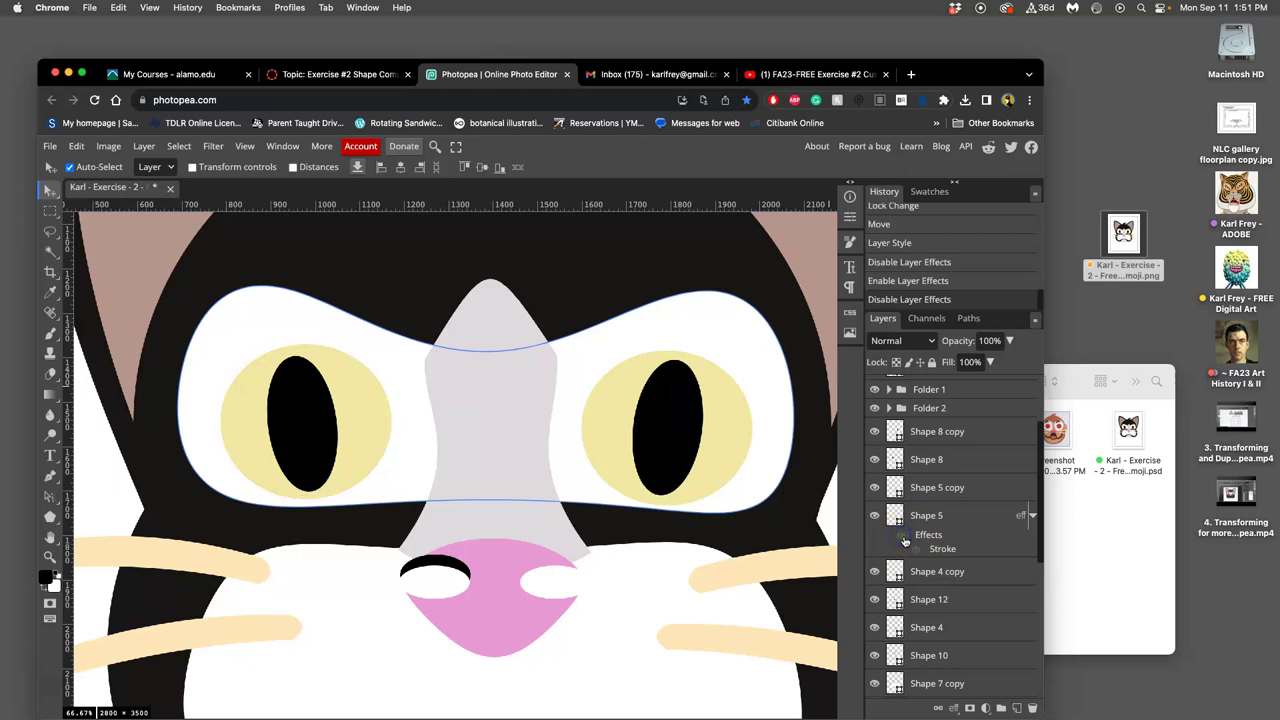
pyautogui.click(903, 538)
pyautogui.click(945, 545)
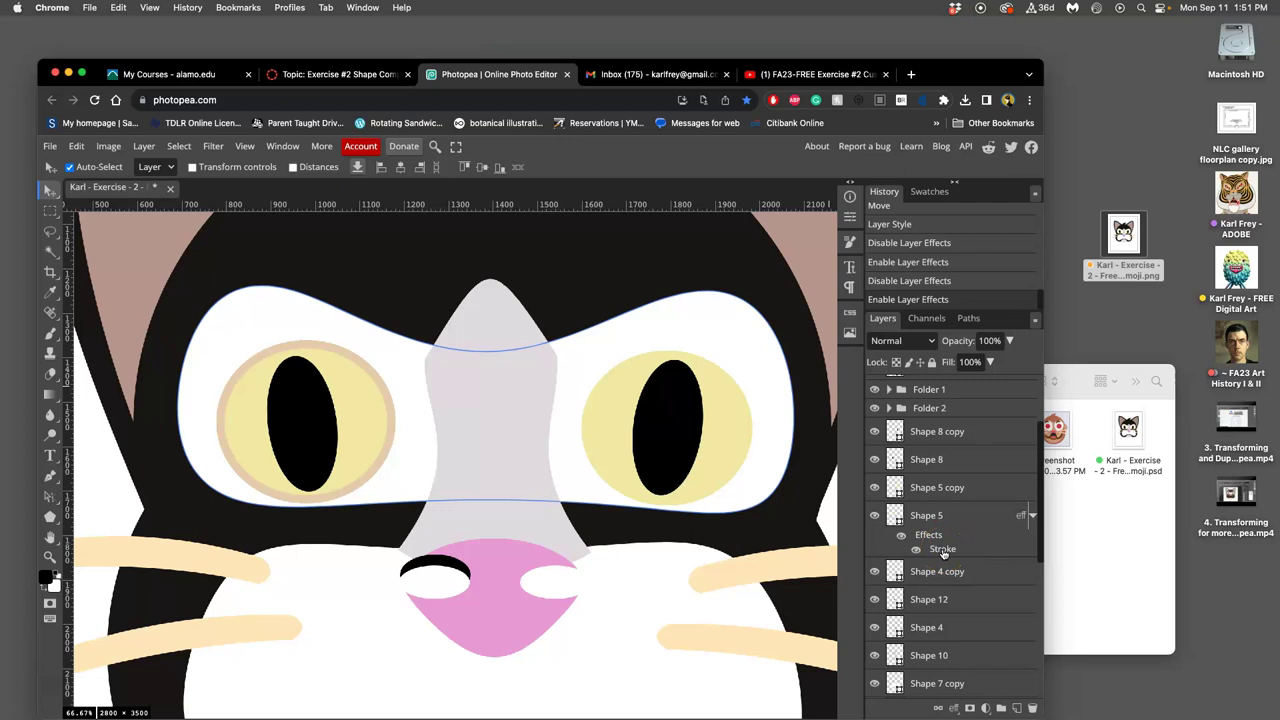
pyautogui.press('super+s')
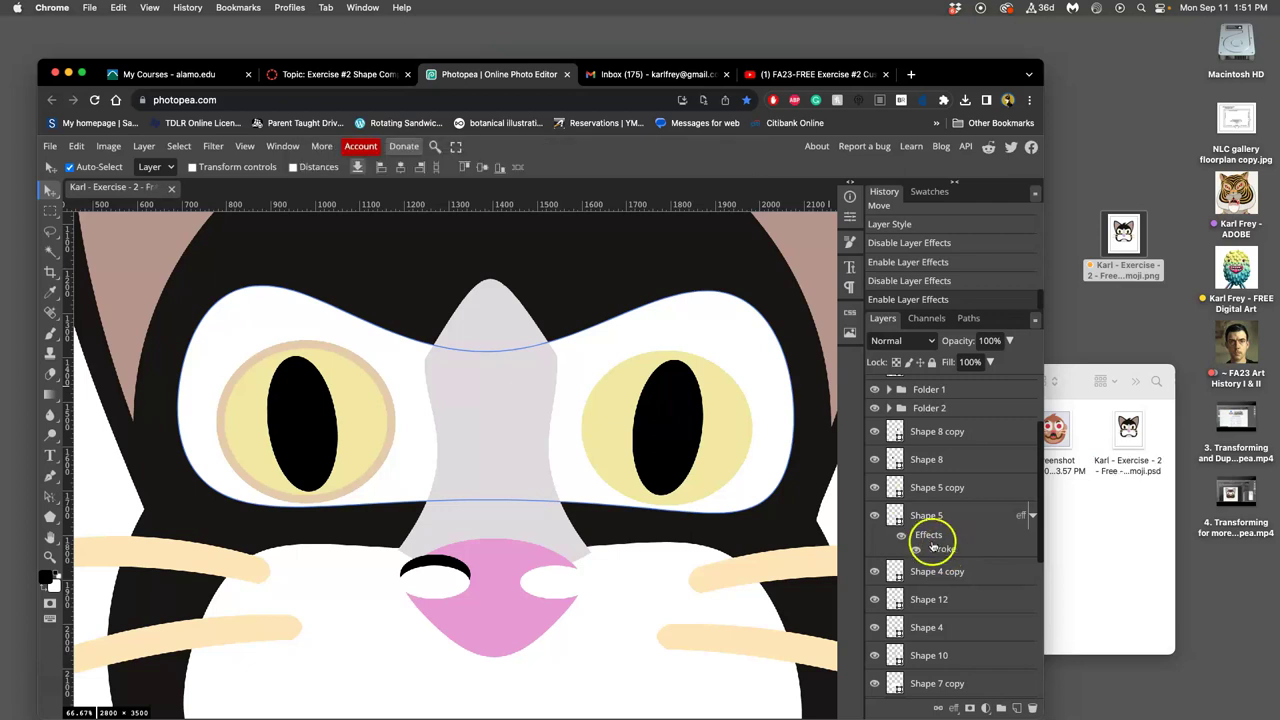
pyautogui.doubleClick(930, 538)
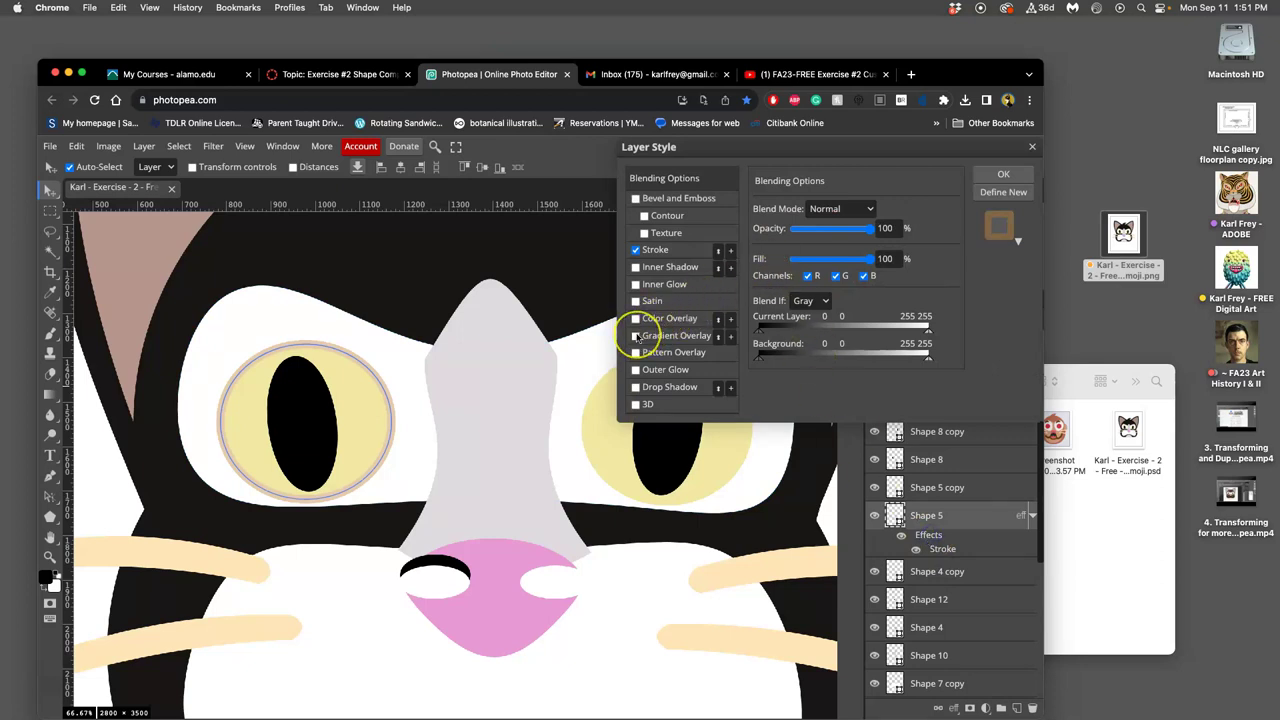
# Add an inner shadow to the left eye with a darker colour and 23 px distance
pyautogui.click(635, 267)
pyautogui.click(656, 270)
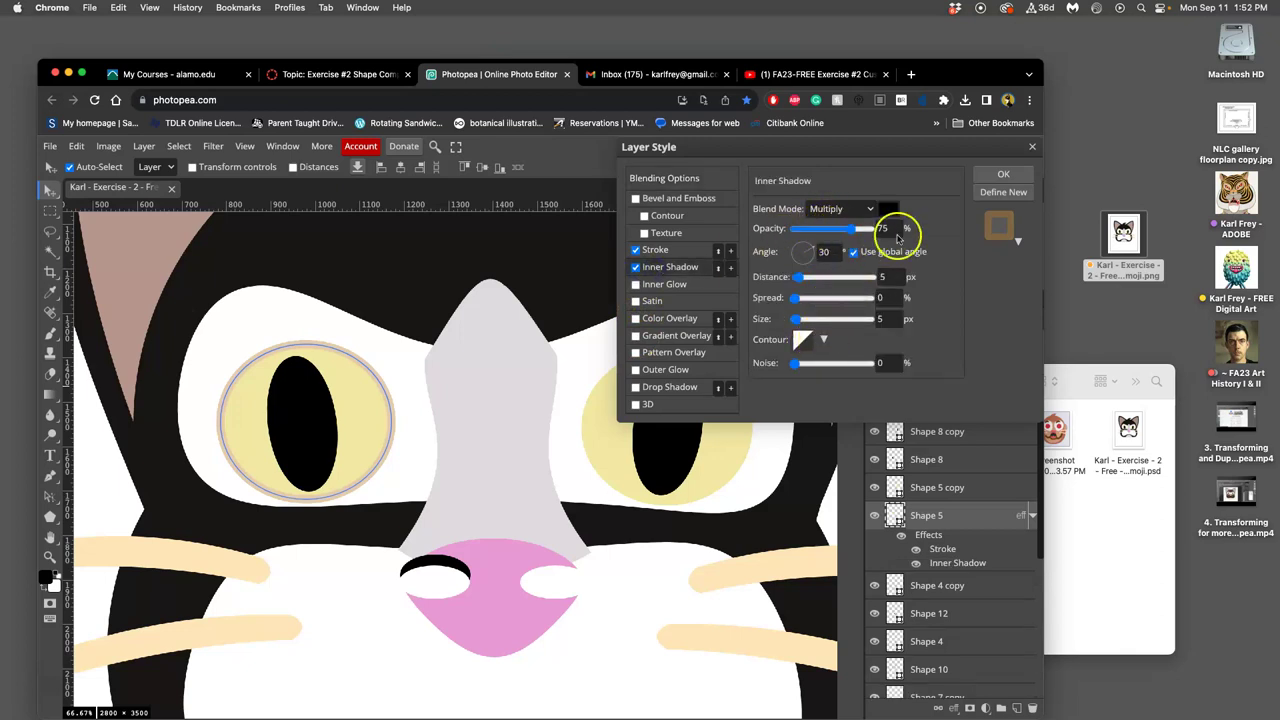
pyautogui.click(1012, 237)
pyautogui.click(1012, 237)
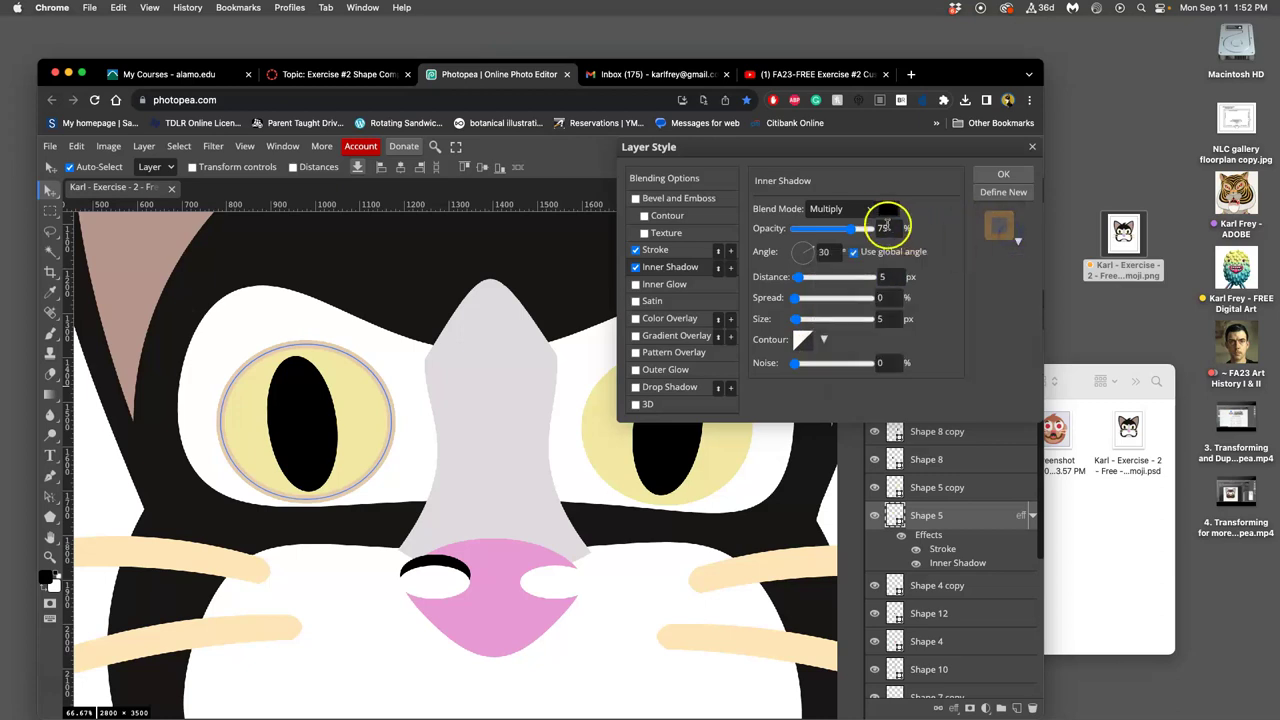
pyautogui.click(889, 212)
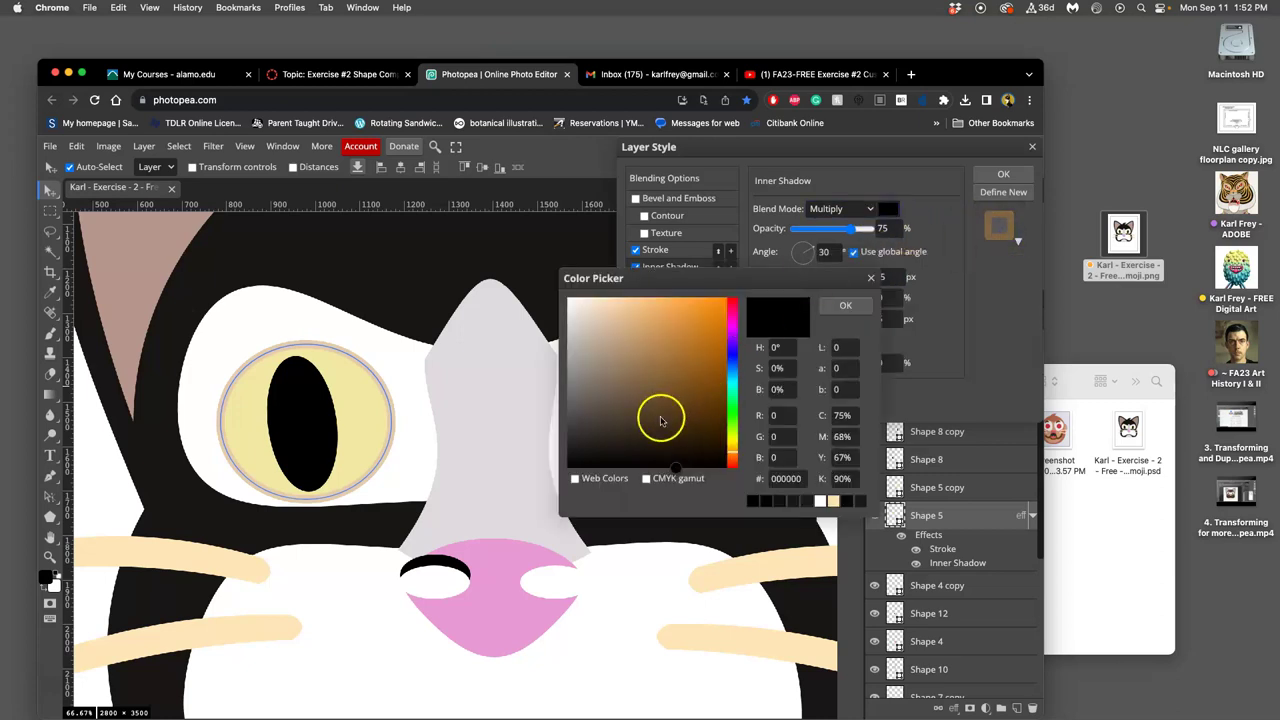
pyautogui.moveTo(660, 420); pyautogui.dragTo(603, 451)
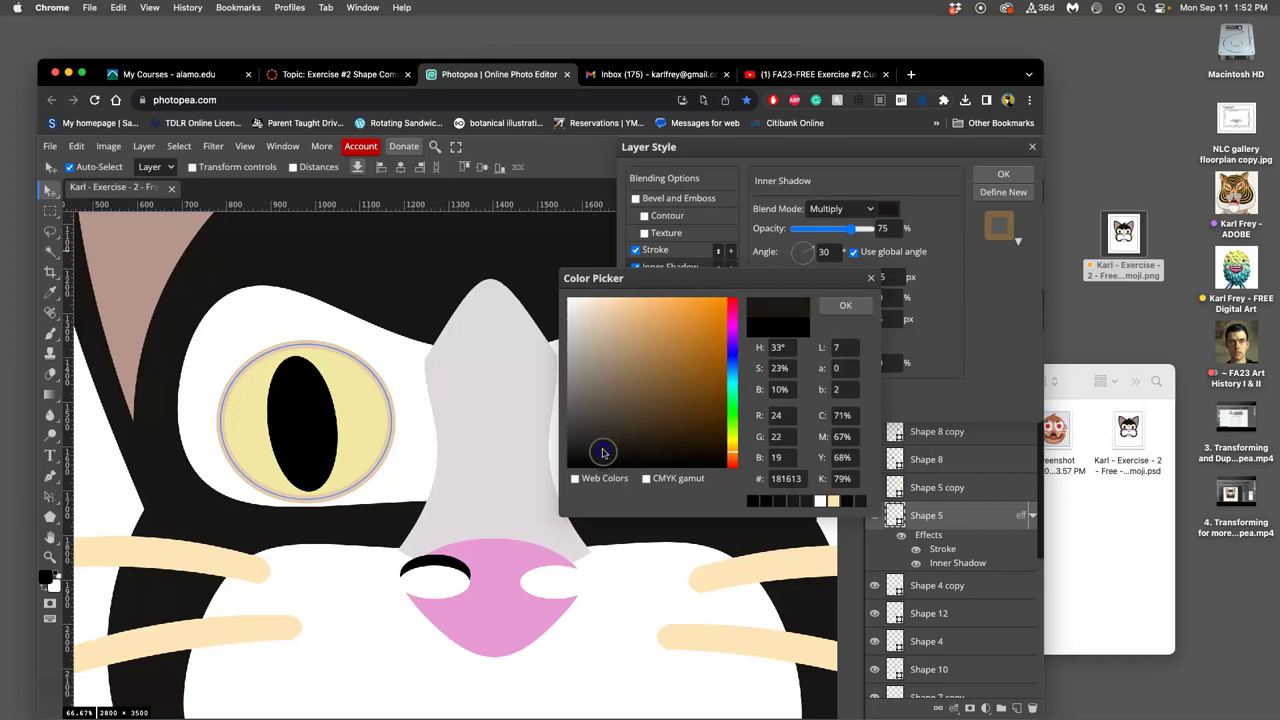
pyautogui.click(847, 303)
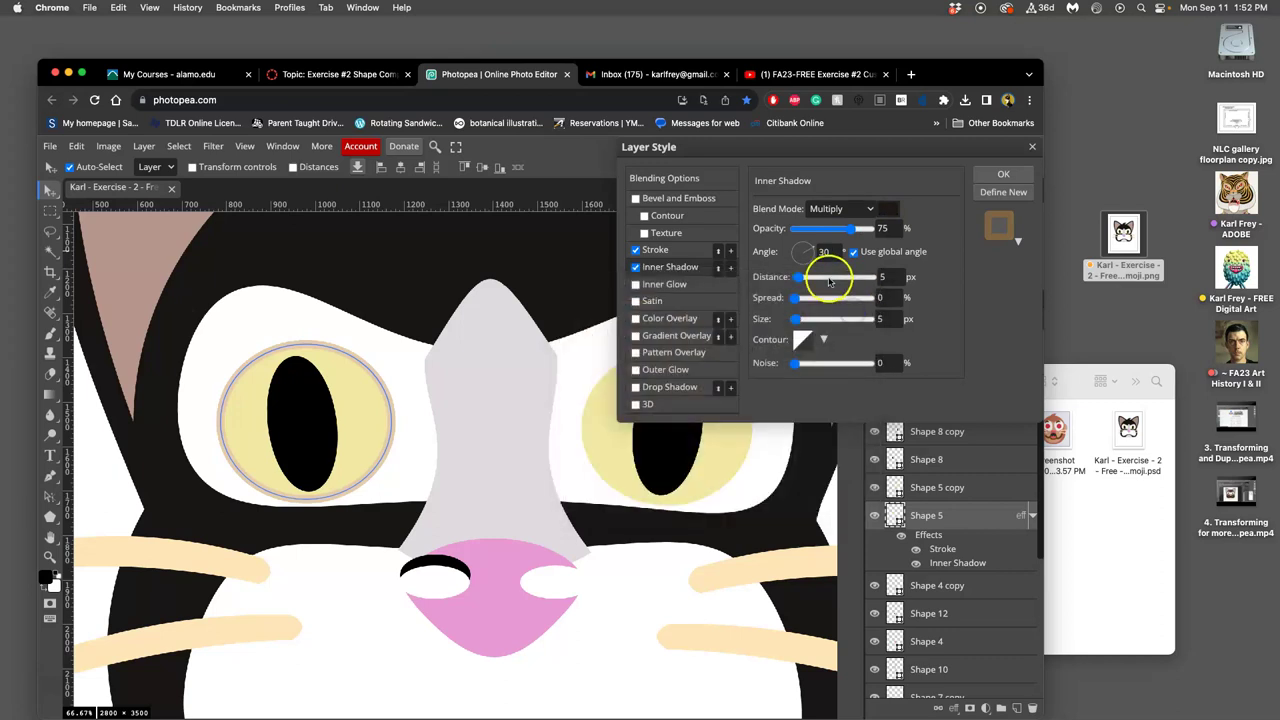
pyautogui.moveTo(802, 282); pyautogui.dragTo(812, 319)
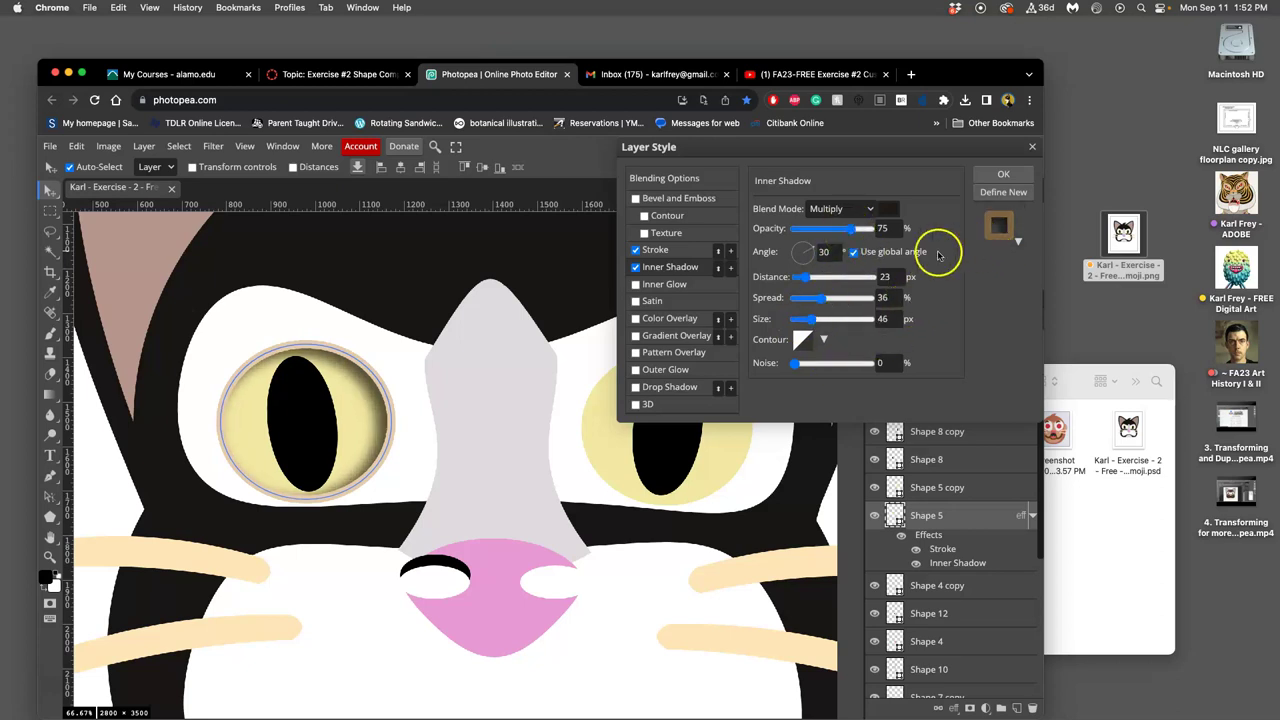
# Make the inner shadow brown #795524 at a 59° angle and apply it
pyautogui.click(889, 209)
pyautogui.moveTo(716, 360)
pyautogui.mouseDown()
pyautogui.moveTo(690, 420)
pyautogui.moveTo(680, 386)
pyautogui.mouseUp()
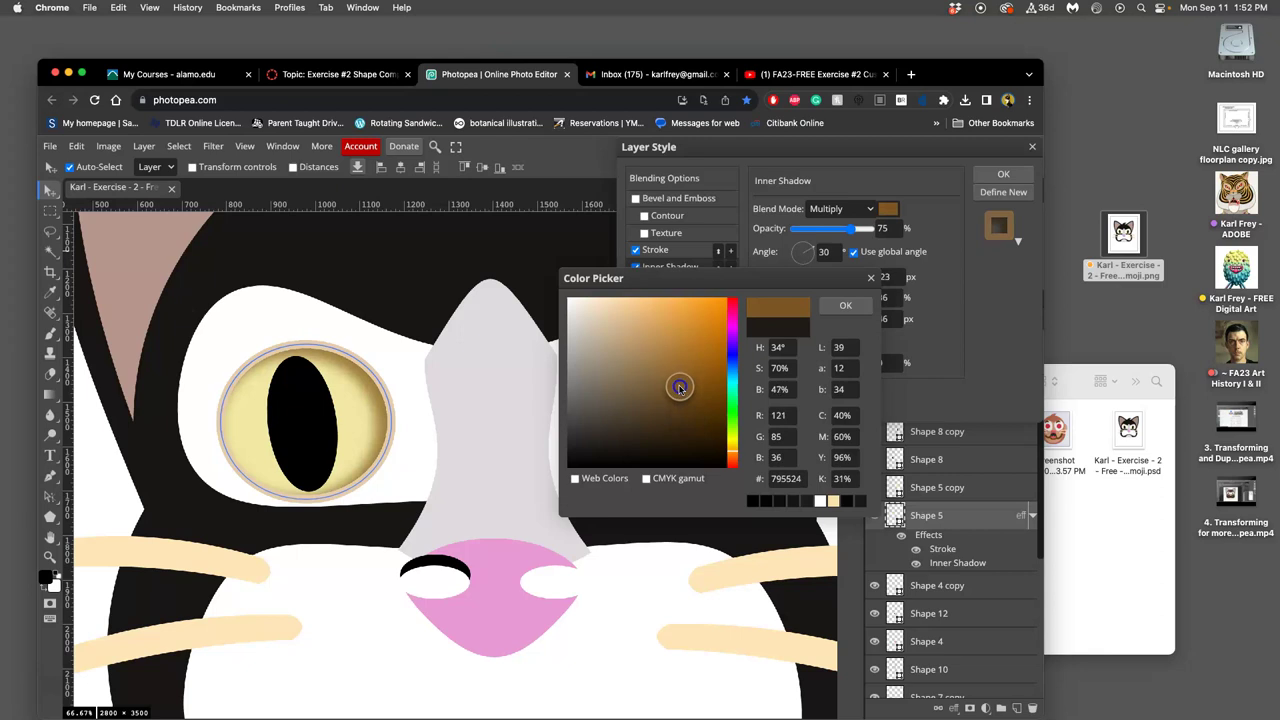
pyautogui.click(842, 306)
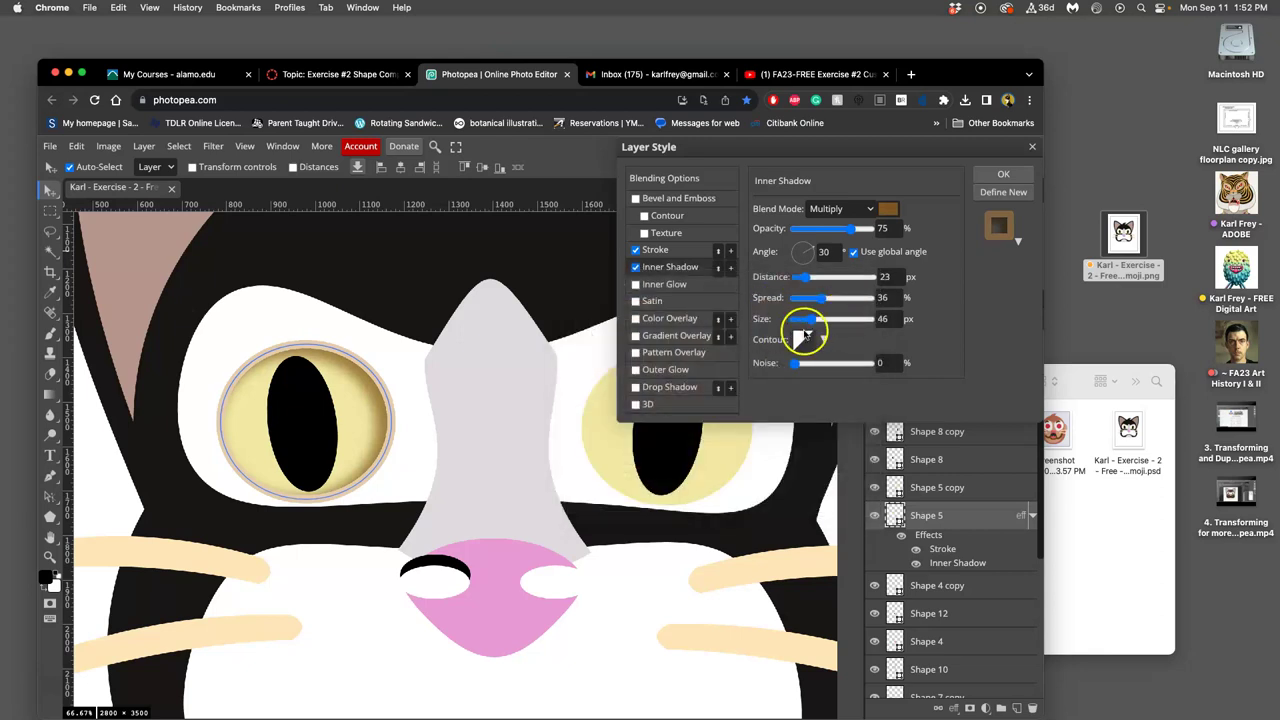
pyautogui.click(807, 250)
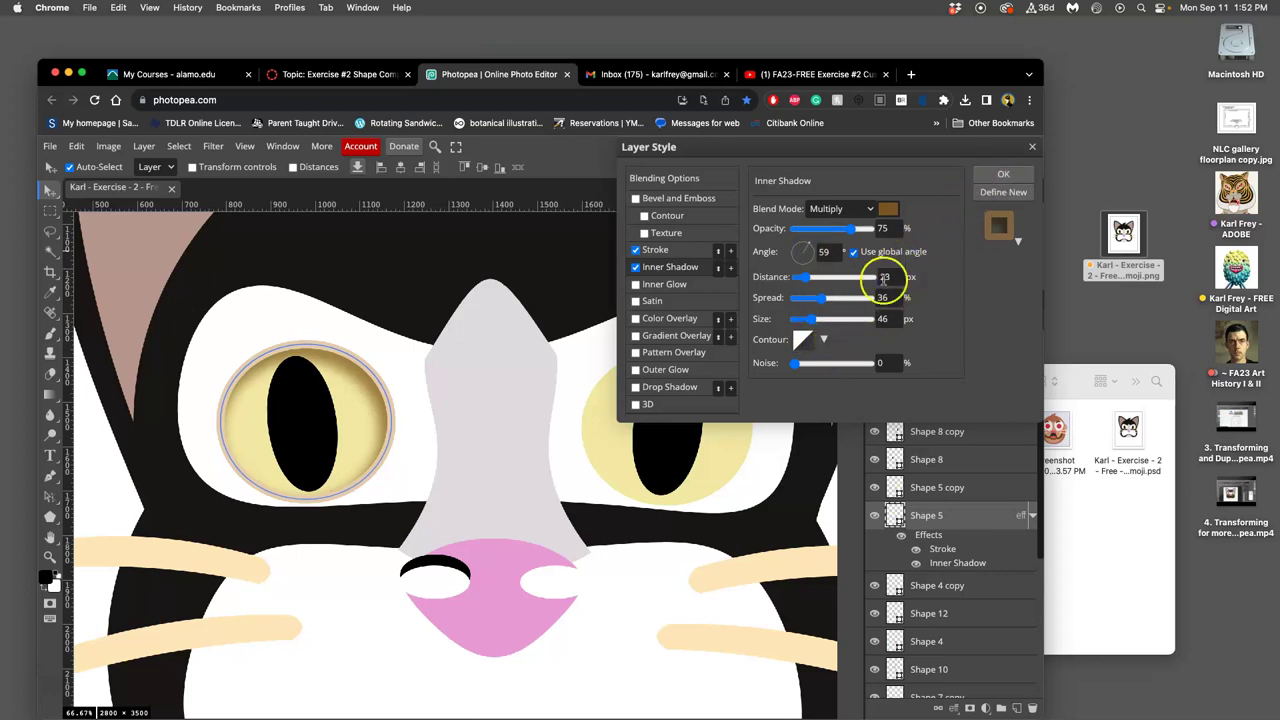
pyautogui.moveTo(794, 364); pyautogui.dragTo(800, 366)
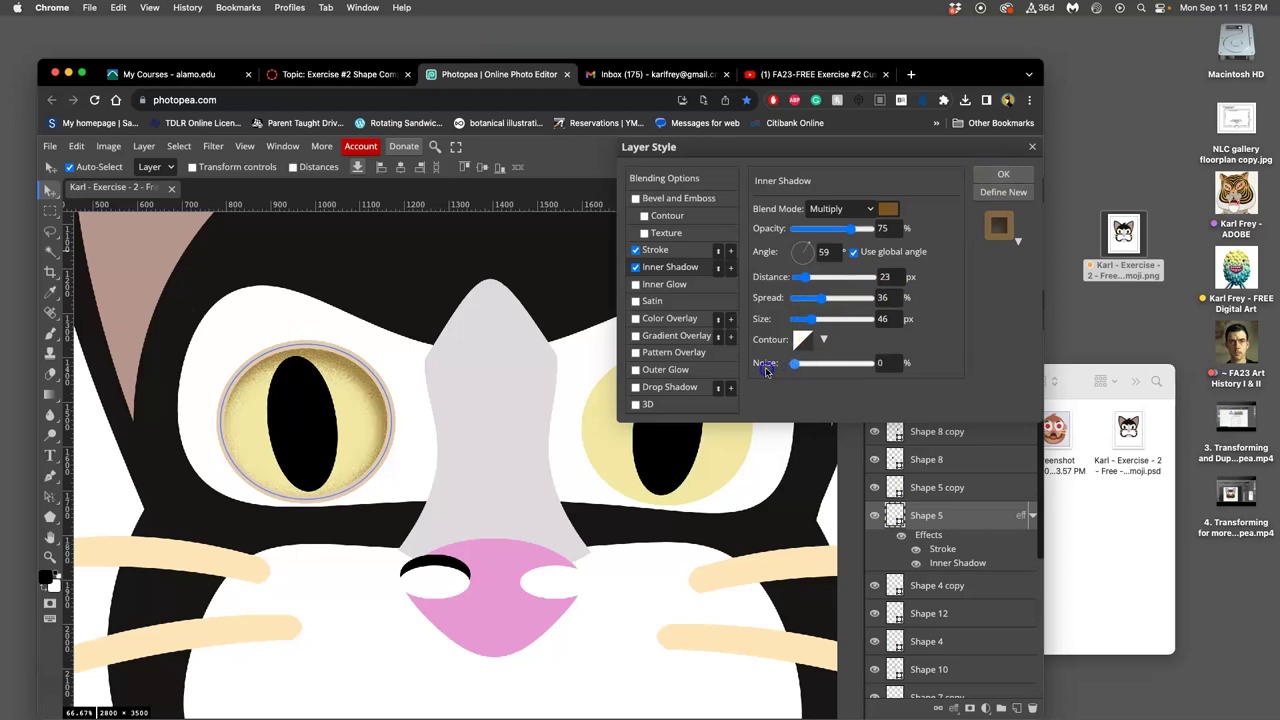
pyautogui.click(991, 174)
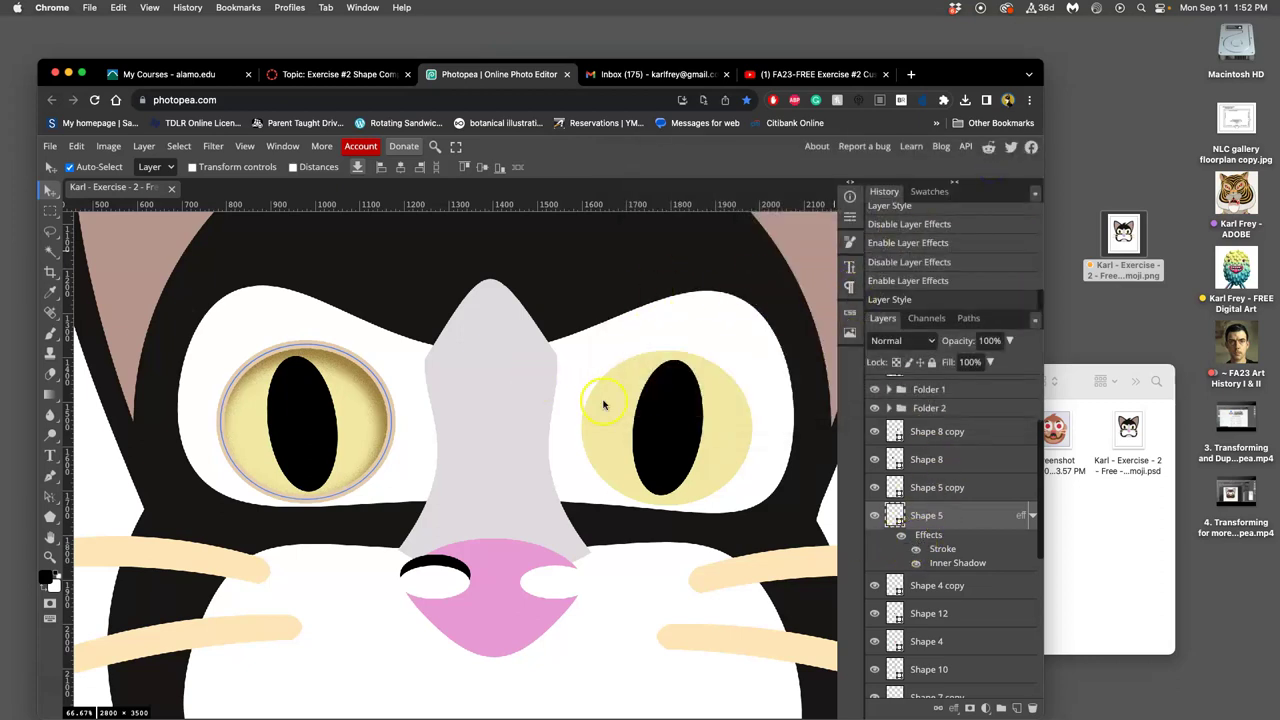
pyautogui.click(922, 409)
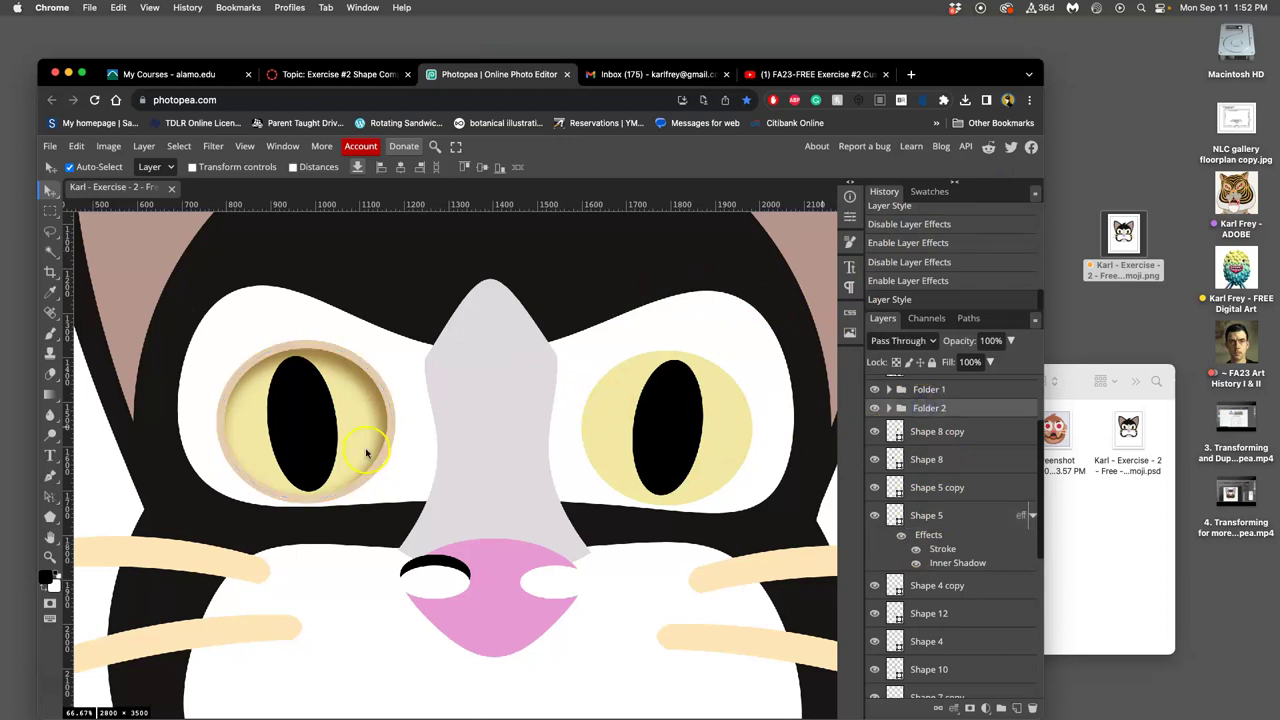
pyautogui.click(916, 549)
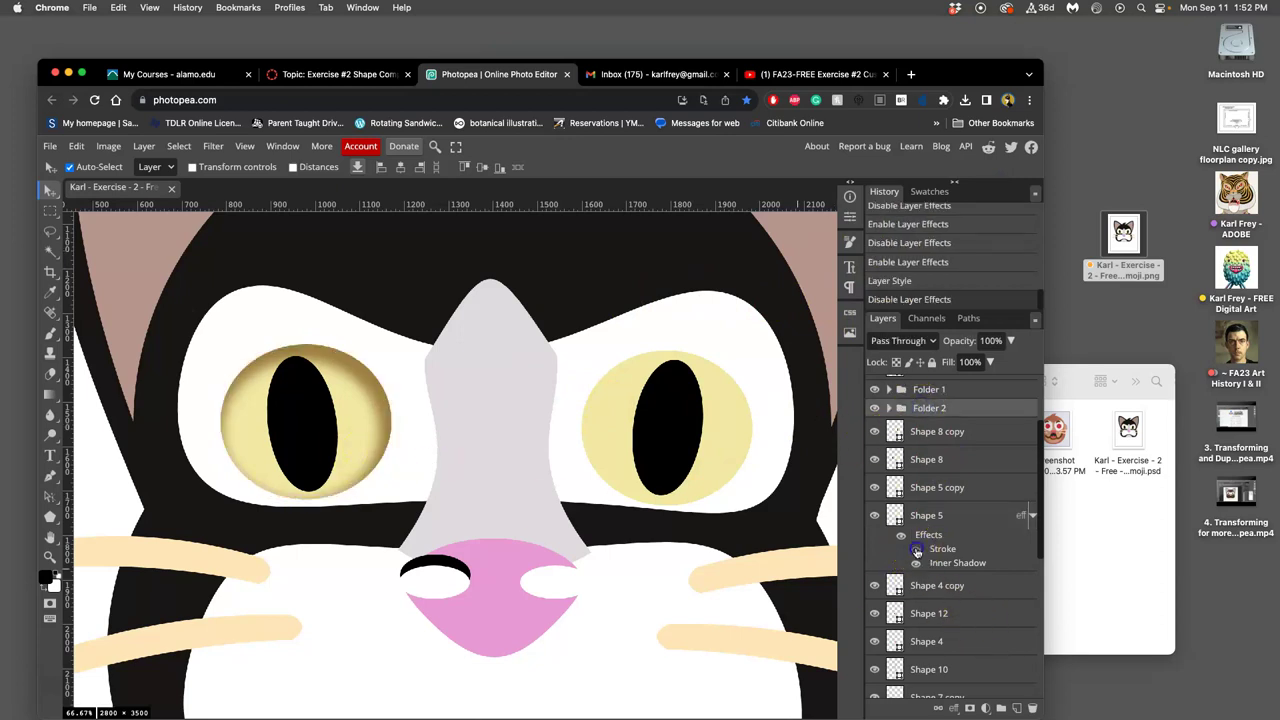
pyautogui.click(917, 553)
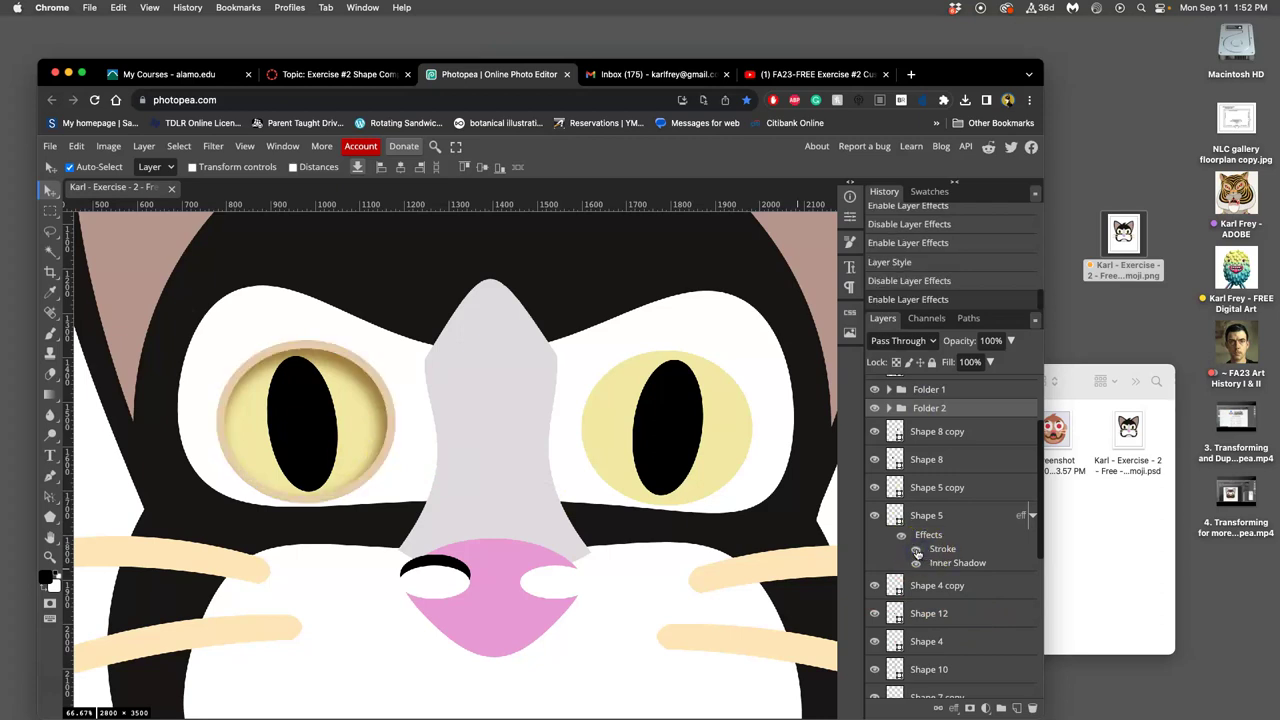
pyautogui.click(916, 550)
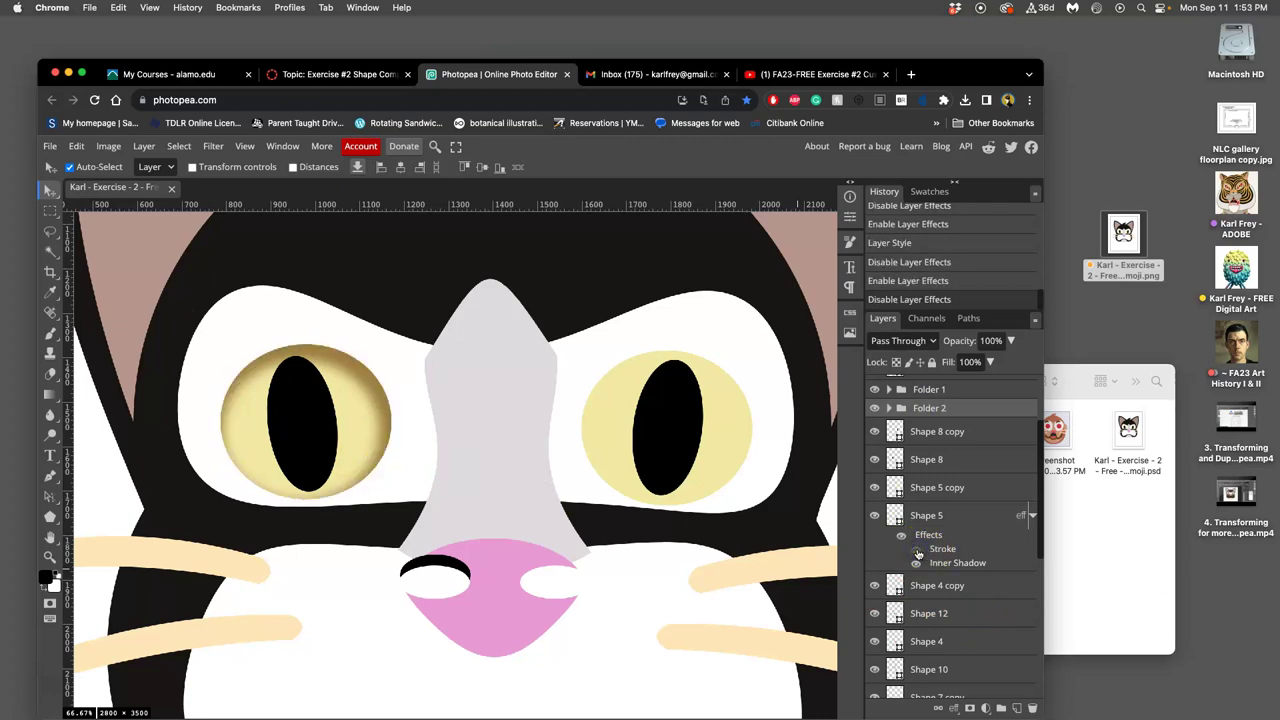
pyautogui.click(917, 552)
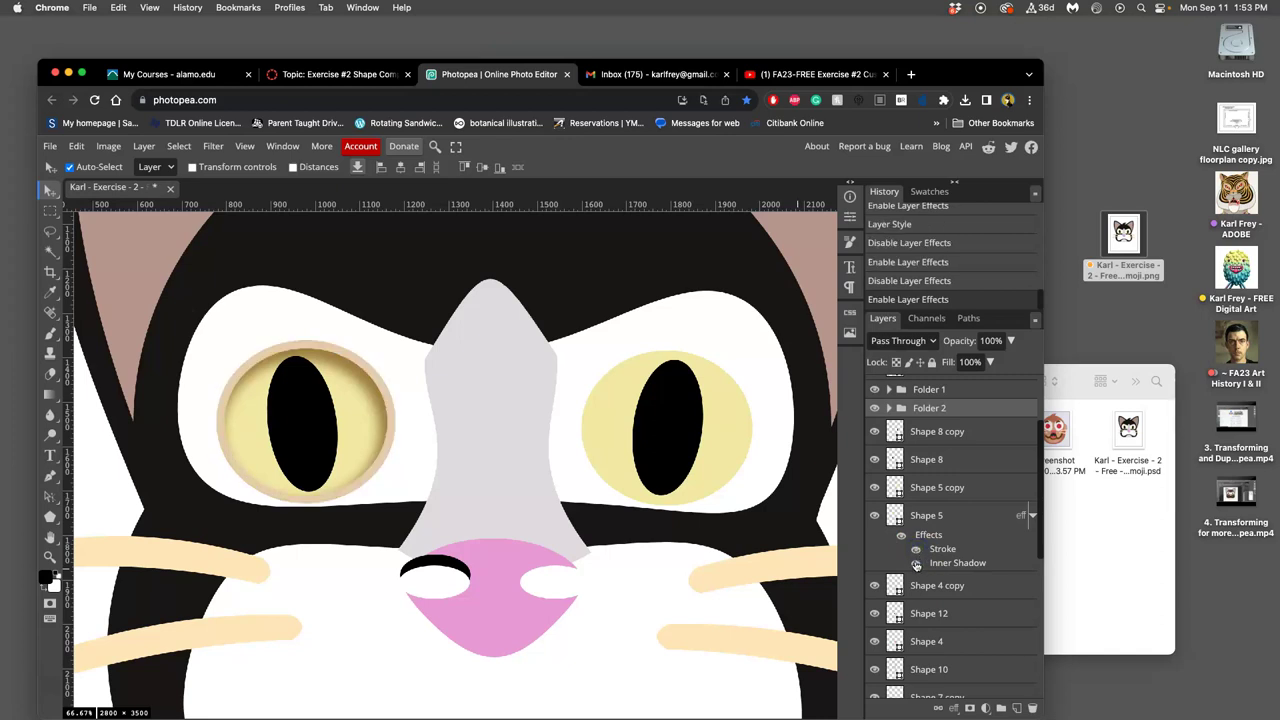
pyautogui.click(916, 564)
pyautogui.click(916, 564)
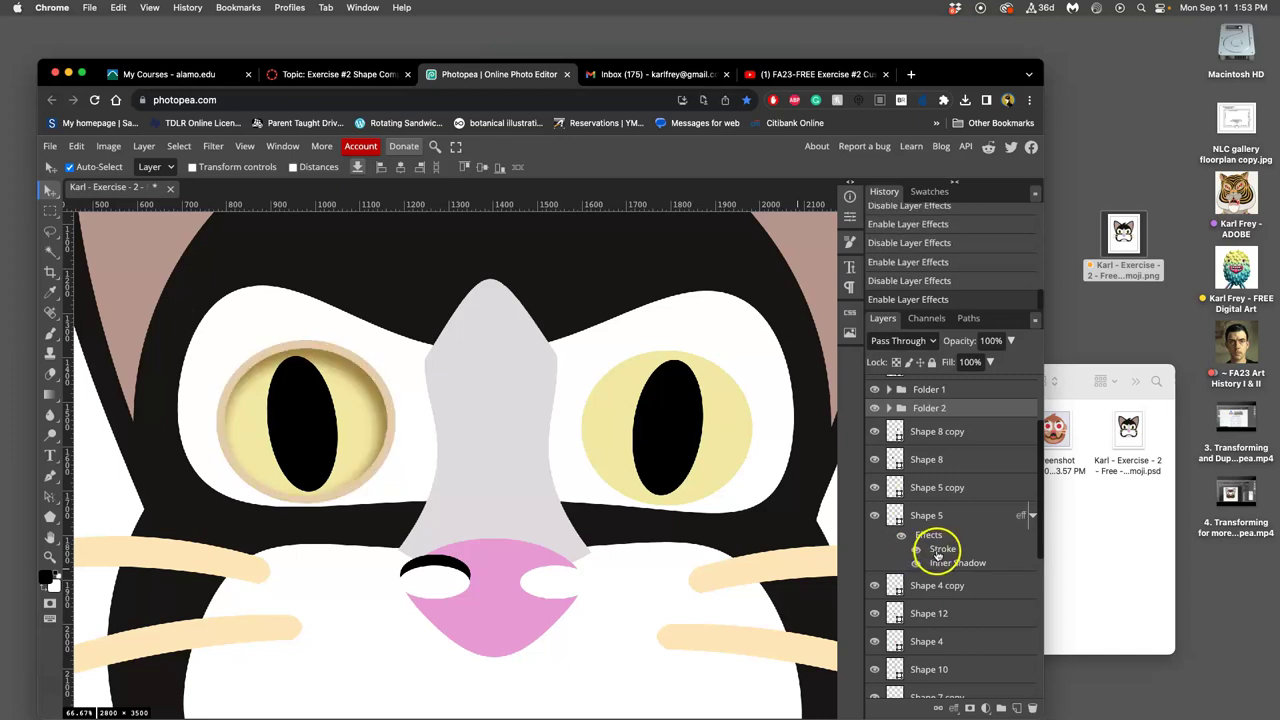
# Open the left eye's Stroke effect and turn the stroke ring off
pyautogui.doubleClick(938, 549)
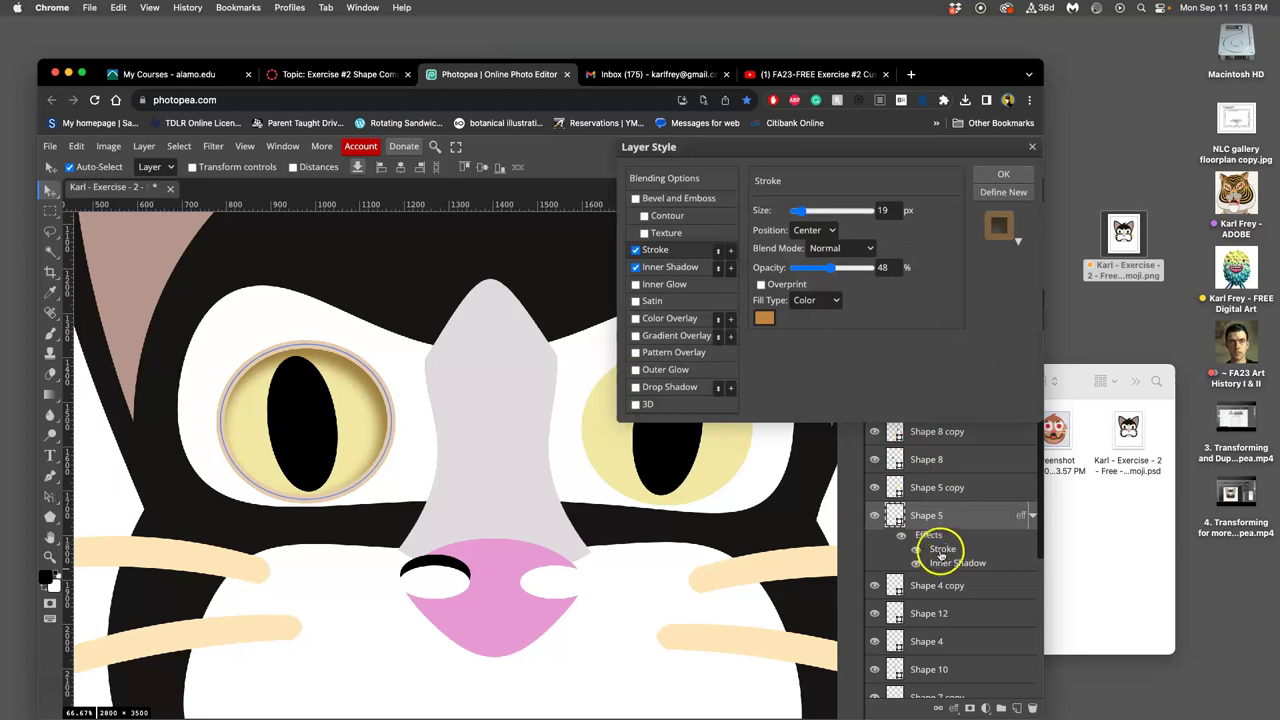
pyautogui.click(940, 552)
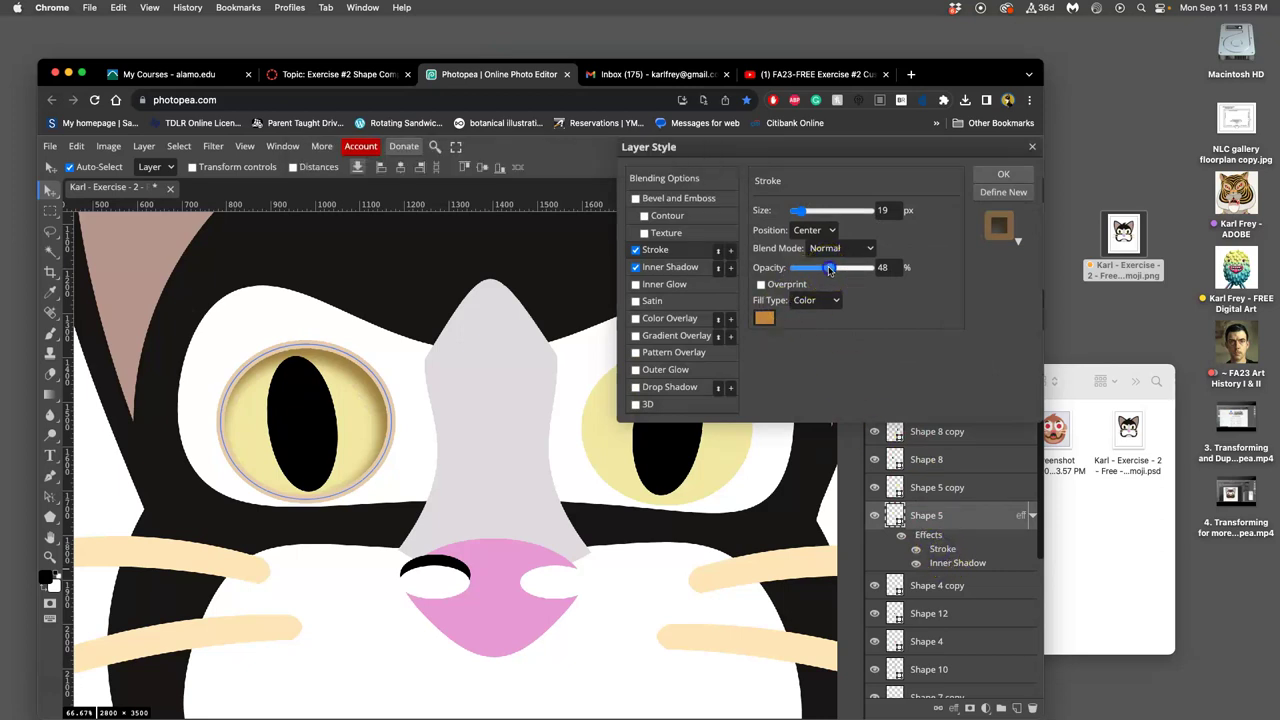
pyautogui.moveTo(829, 268)
pyautogui.mouseDown()
pyautogui.moveTo(812, 268)
pyautogui.moveTo(840, 270)
pyautogui.mouseUp()
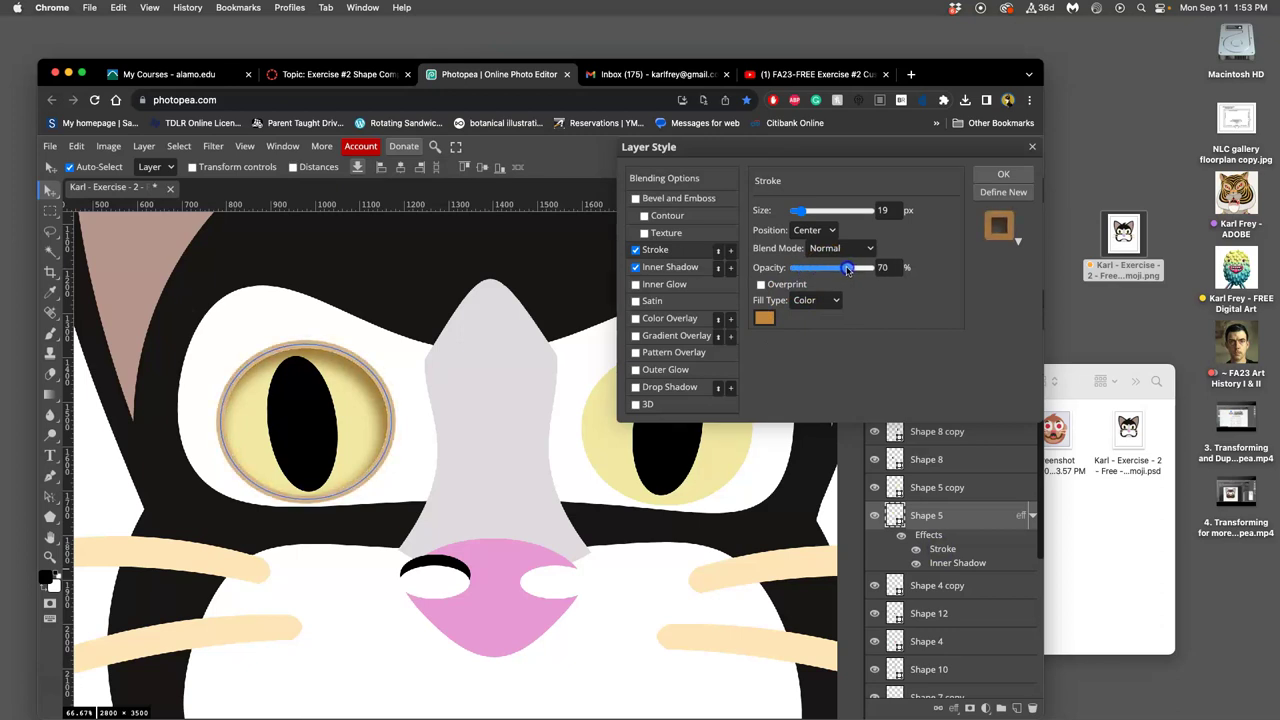
pyautogui.click(635, 250)
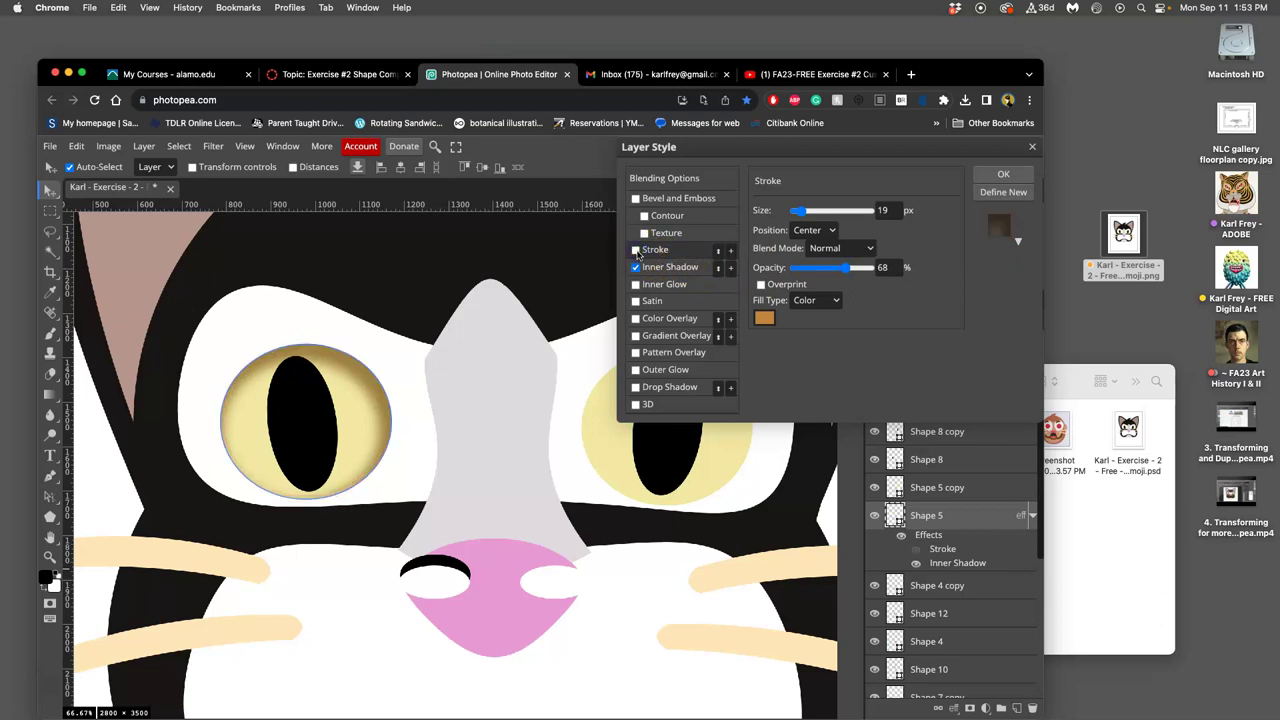
# Add a drop shadow without global angle: 71° angle, 0 px distance, 58 px size, 89% opacity
pyautogui.click(636, 388)
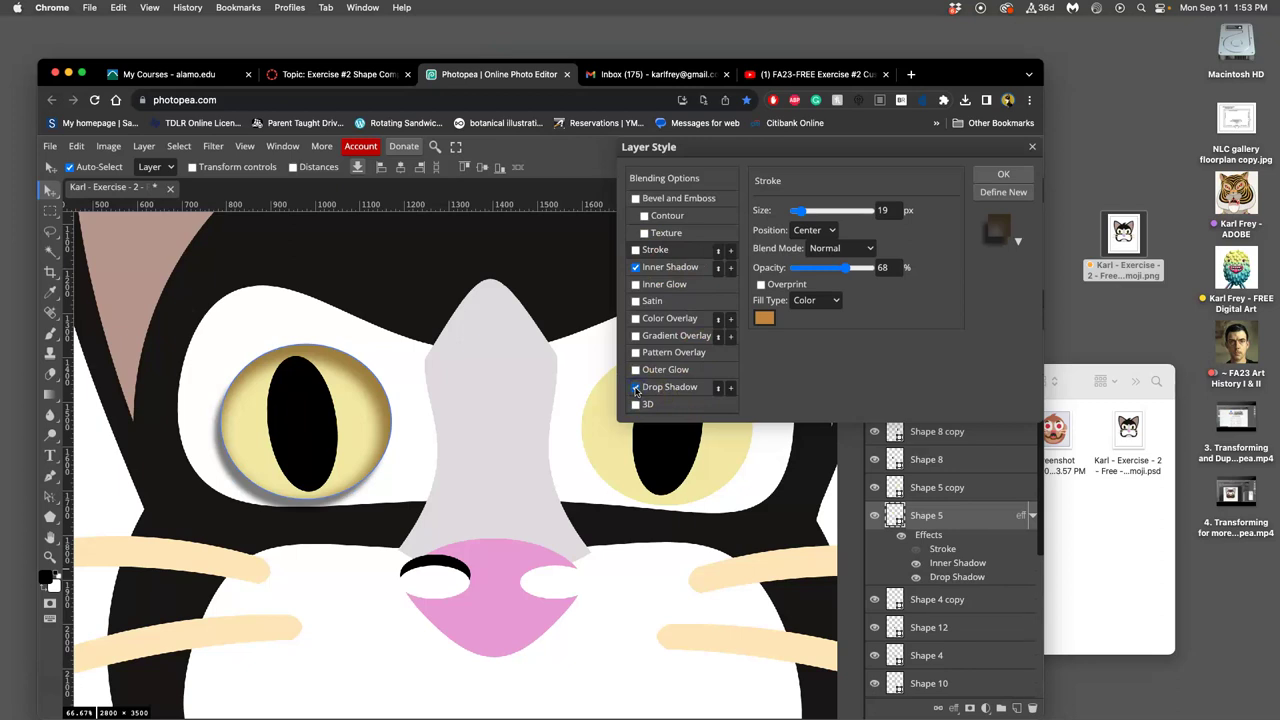
pyautogui.click(675, 388)
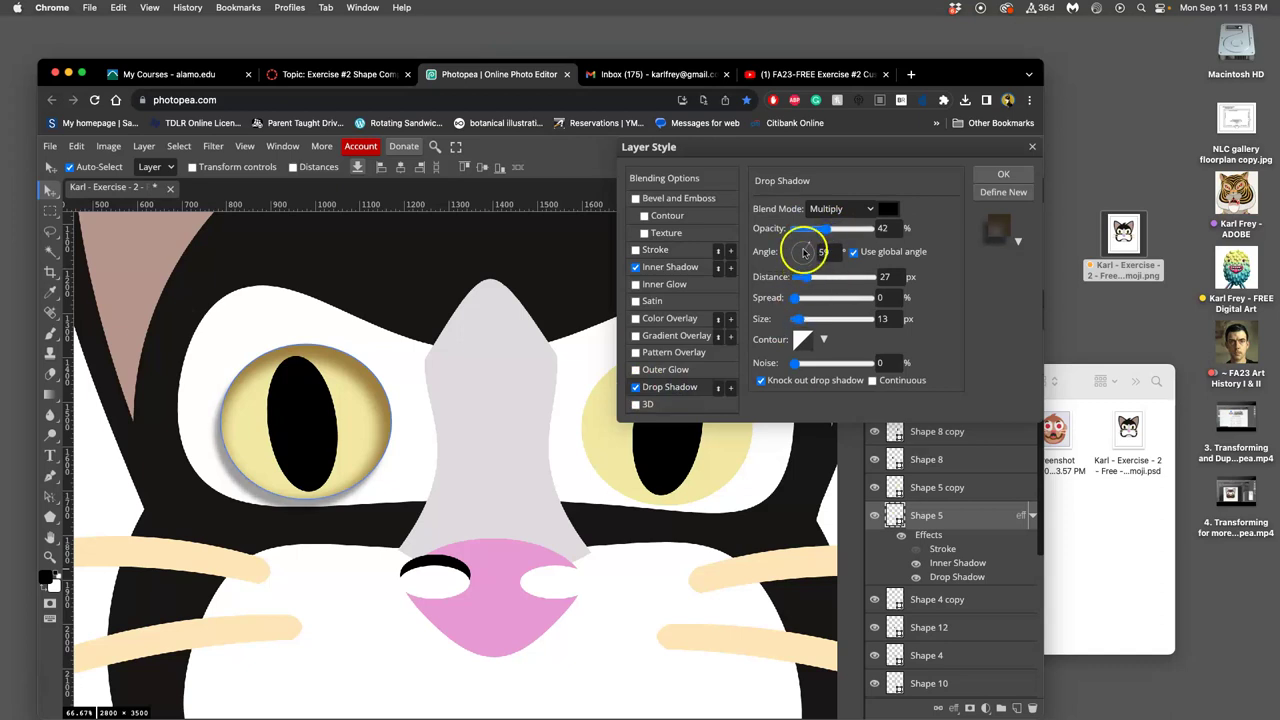
pyautogui.click(853, 253)
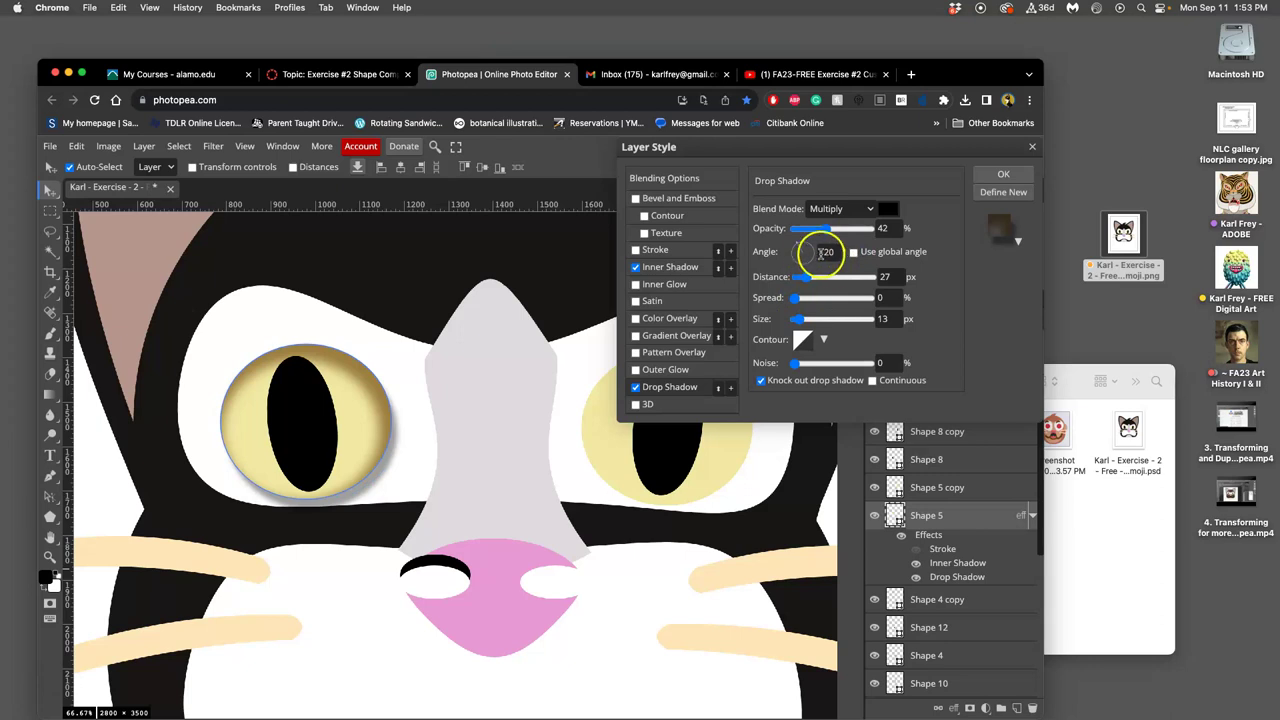
pyautogui.moveTo(820, 252)
pyautogui.mouseDown()
pyautogui.moveTo(792, 253)
pyautogui.moveTo(803, 252)
pyautogui.mouseUp()
pyautogui.moveTo(797, 319); pyautogui.dragTo(794, 281)
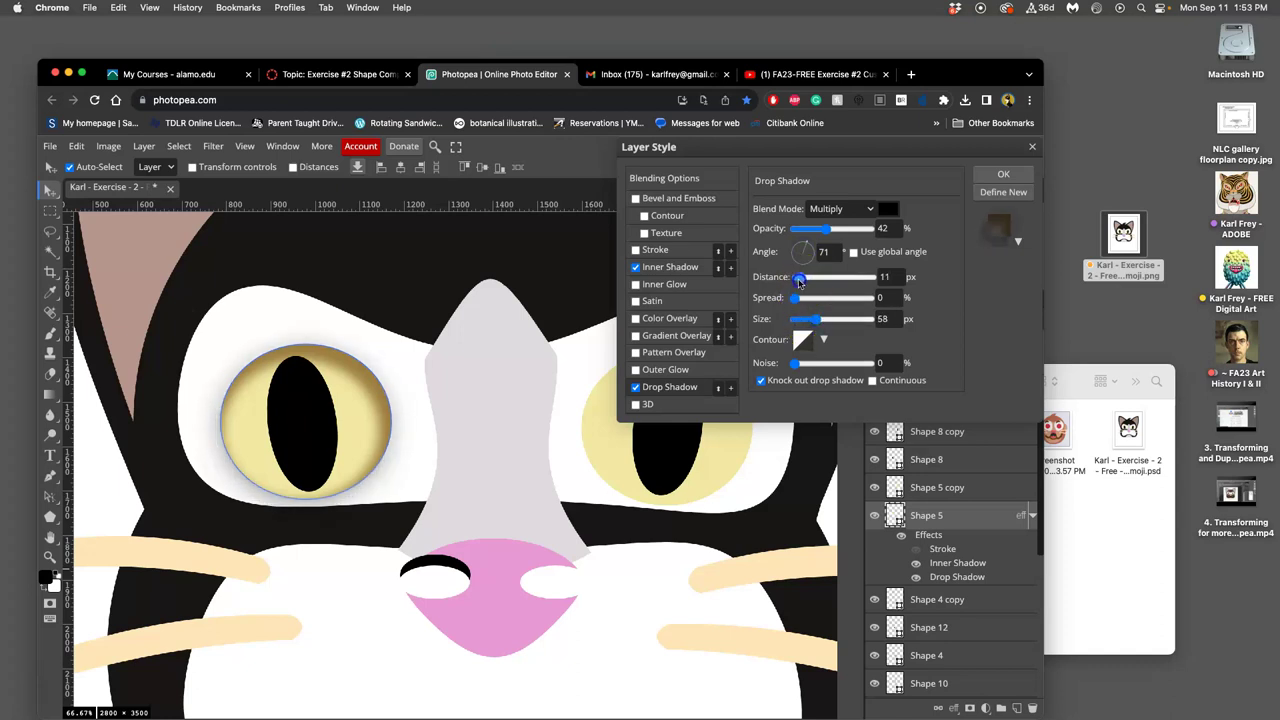
pyautogui.moveTo(826, 229); pyautogui.dragTo(860, 233)
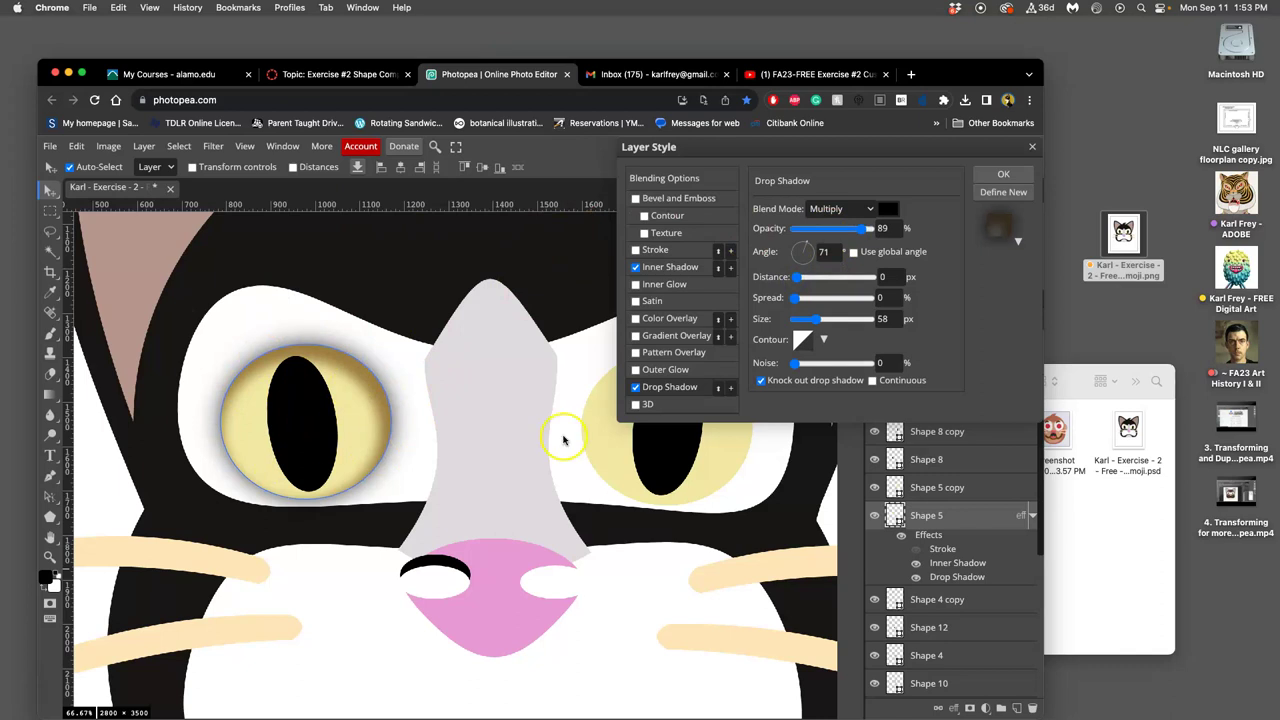
# Apply the drop shadow, compare the iris on and off, and select the Folder 2 group
pyautogui.click(1003, 174)
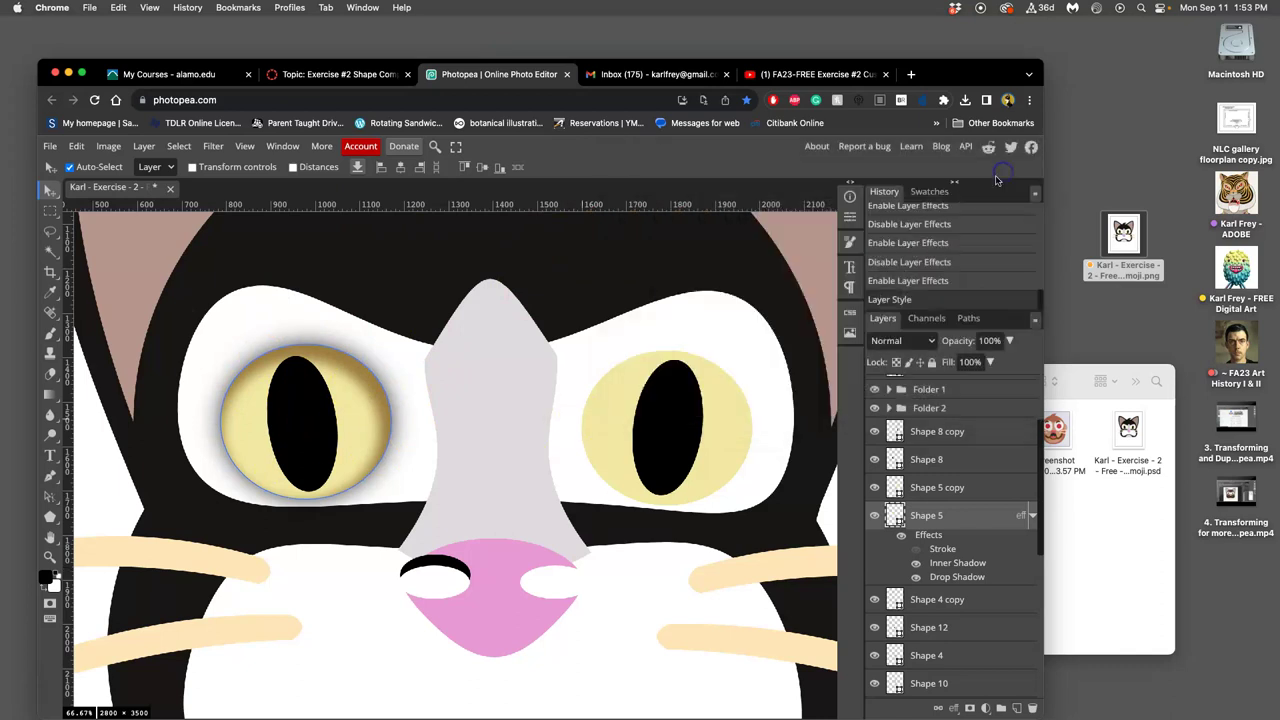
pyautogui.click(875, 515)
pyautogui.click(875, 515)
pyautogui.click(918, 408)
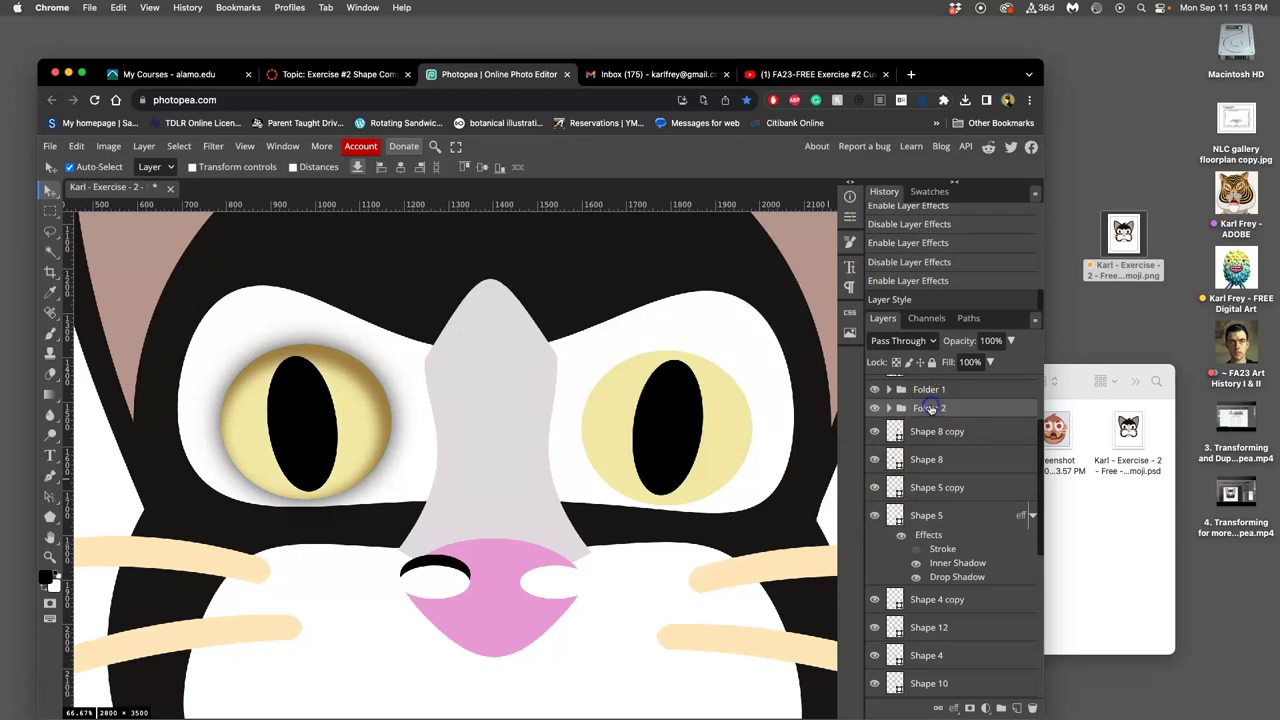
pyautogui.click(958, 410)
pyautogui.click(940, 406)
# Duplicate the white nostril ellipse with Cmd+J and move the copy onto the left eye
pyautogui.click(51, 232)
pyautogui.press('super+minus')
pyautogui.press('super+minus')
pyautogui.press('super+minus')
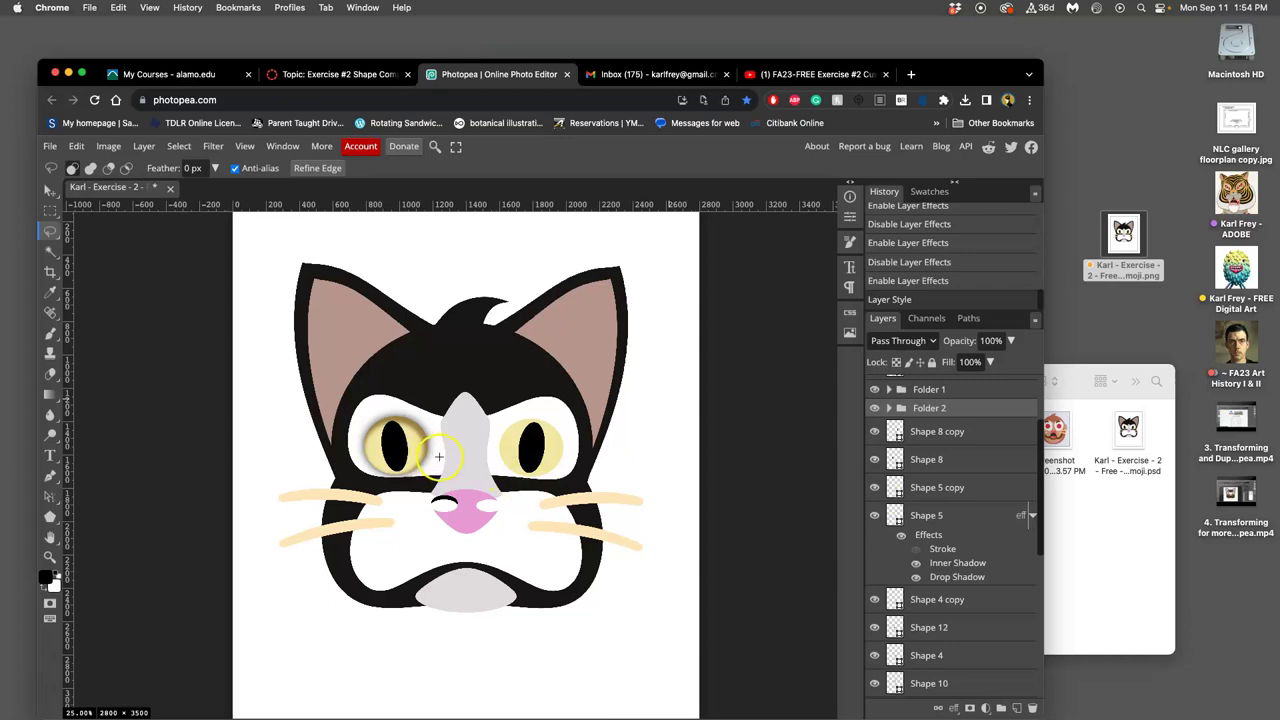
pyautogui.scroll(4, 439, 456)
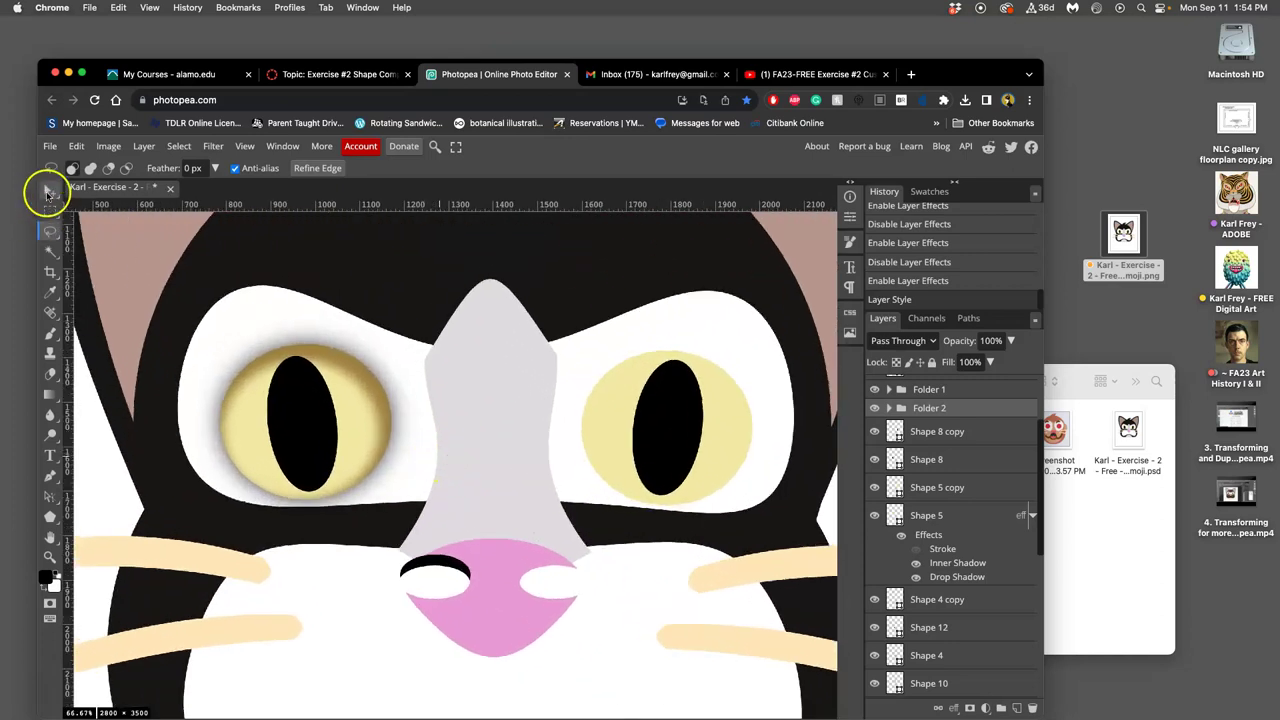
pyautogui.click(49, 190)
pyautogui.click(430, 582)
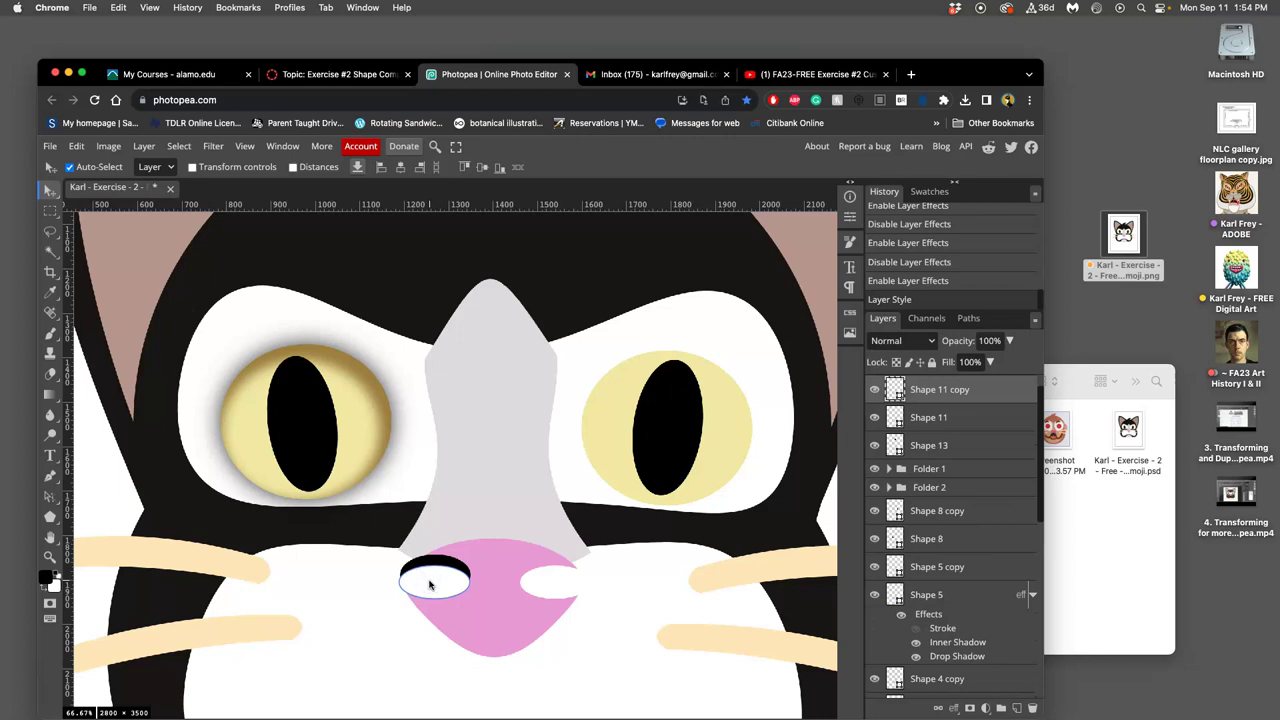
pyautogui.press('super+j')
pyautogui.moveTo(432, 588); pyautogui.dragTo(273, 404)
# Give the left eye's highlight (Shape 11 copy 2) an Outer Glow of 30 px size and 12% spread
pyautogui.hscroll(-1, 383, 617)
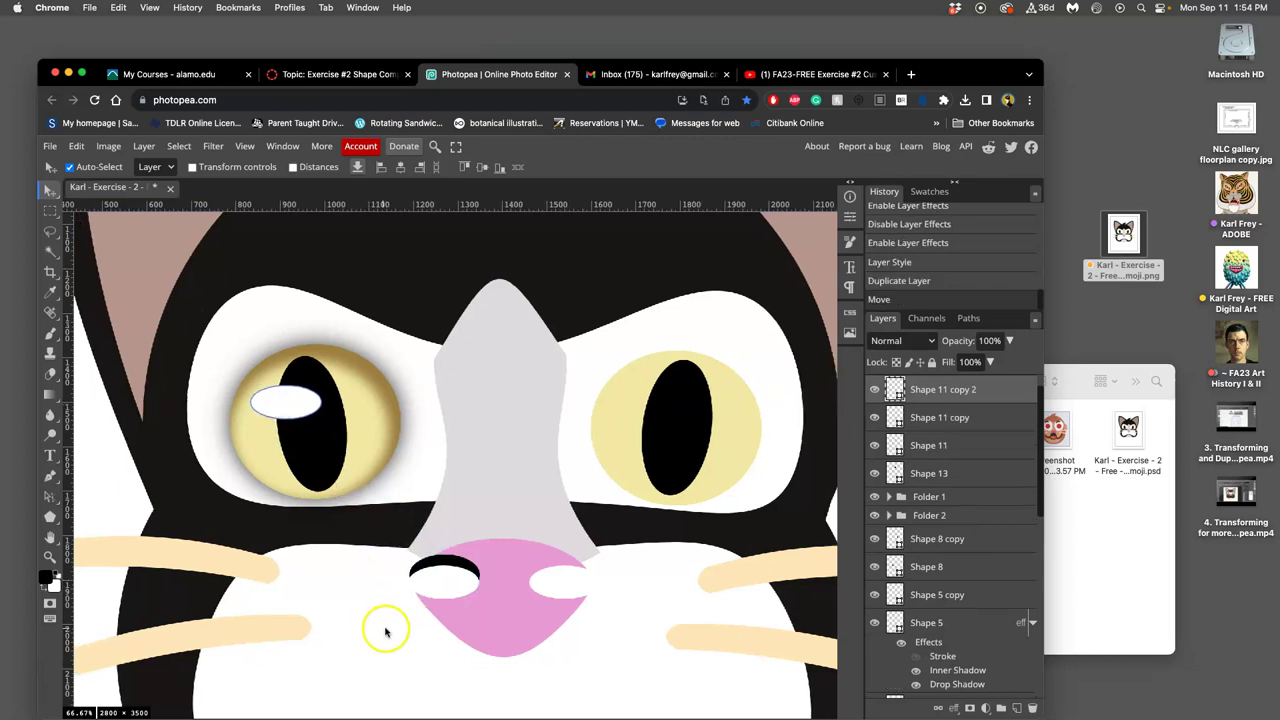
pyautogui.click(996, 395)
pyautogui.doubleClick(996, 395)
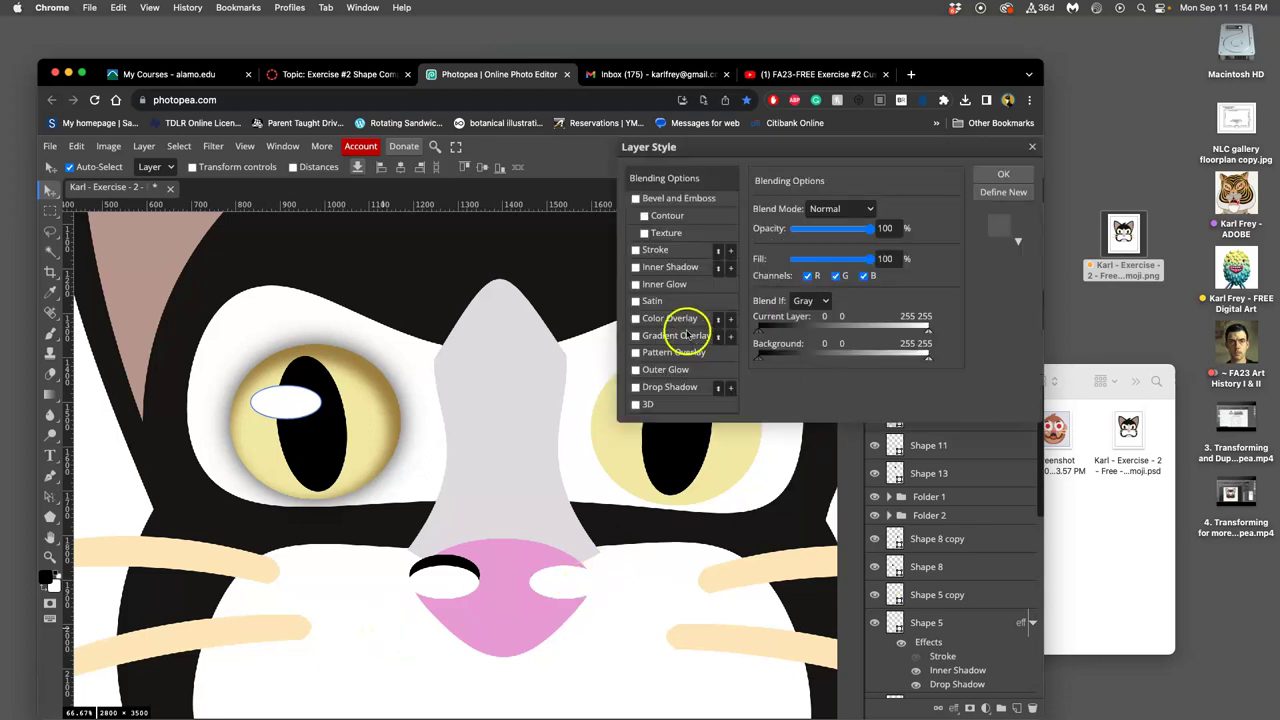
pyautogui.click(637, 370)
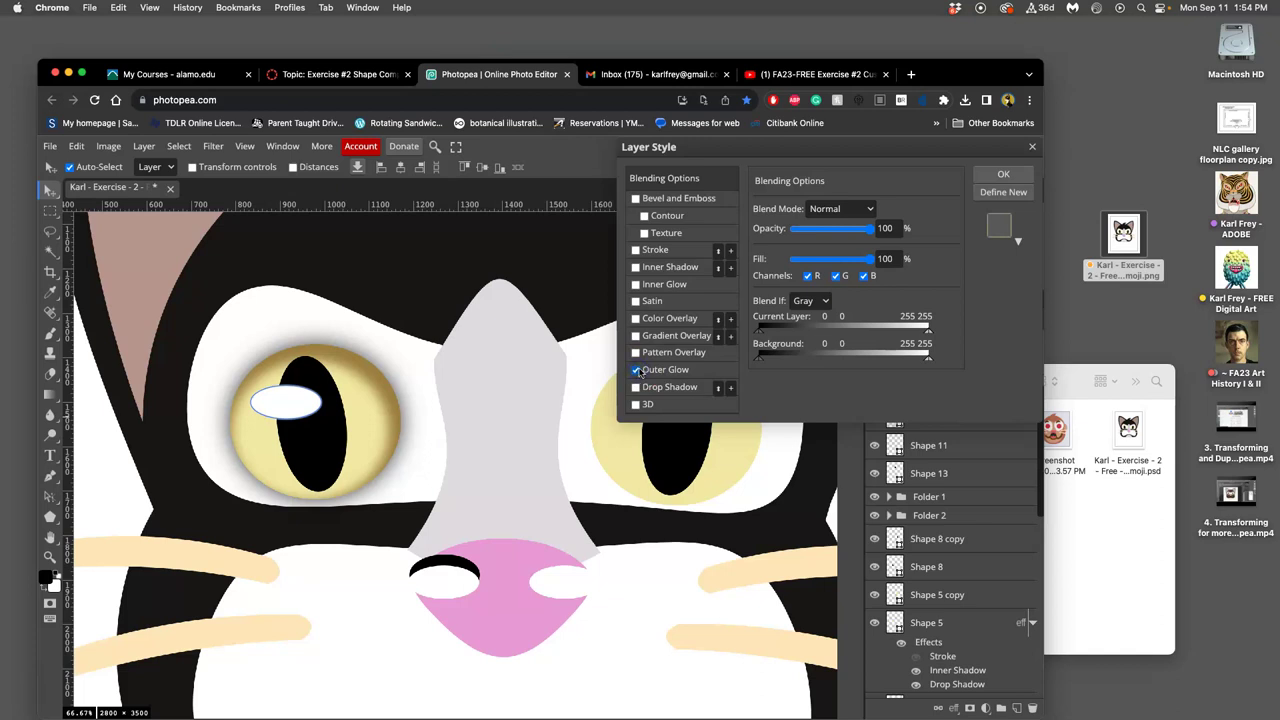
pyautogui.scroll(5, 391, 363)
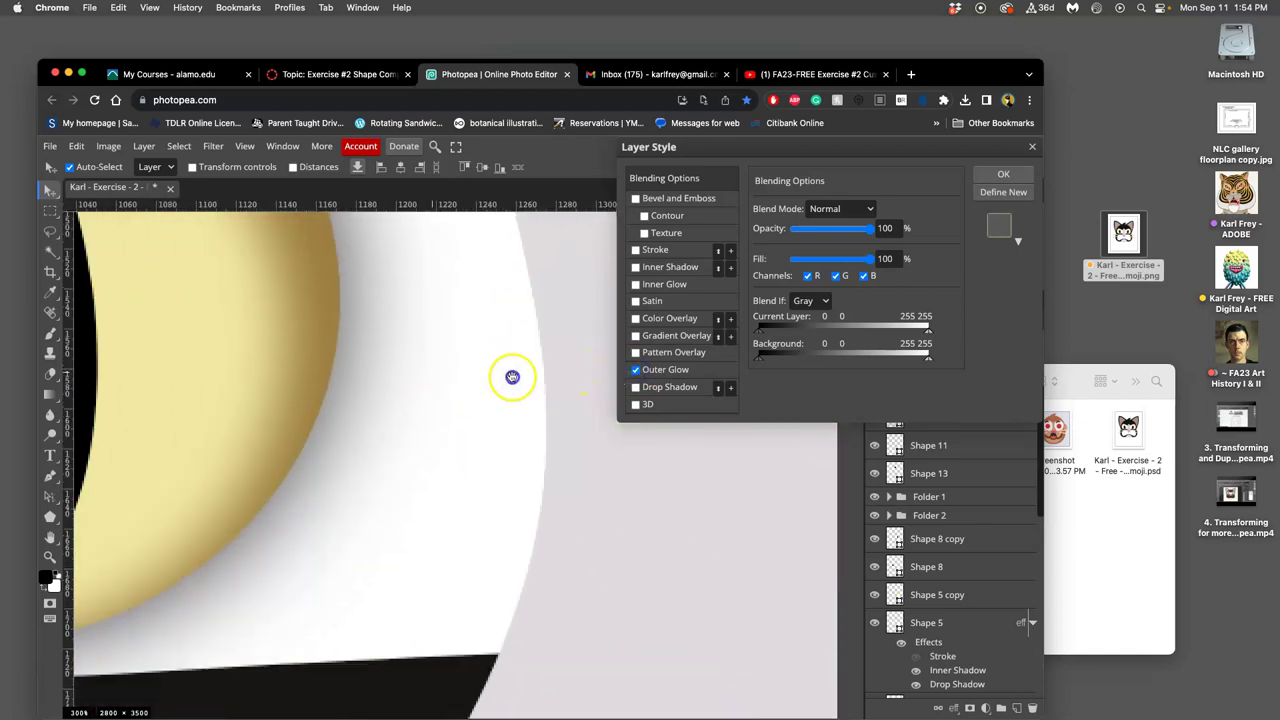
pyautogui.hscroll(-3, 523, 457)
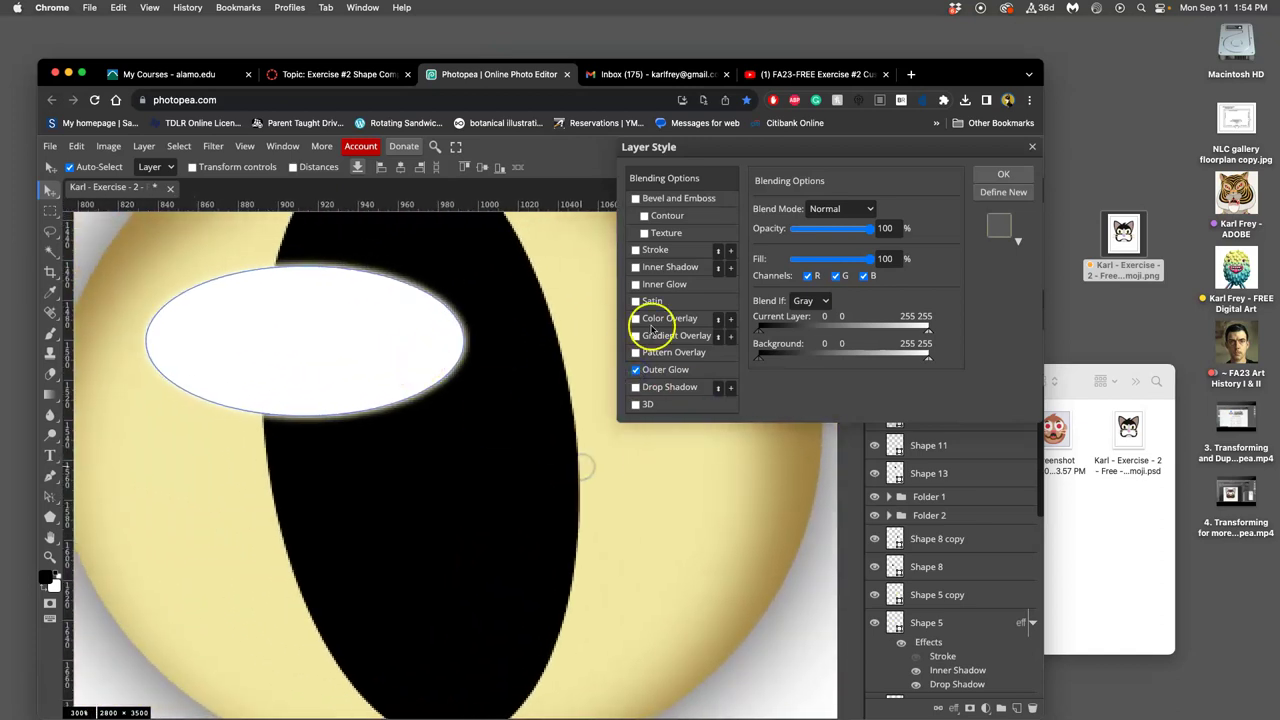
pyautogui.click(700, 368)
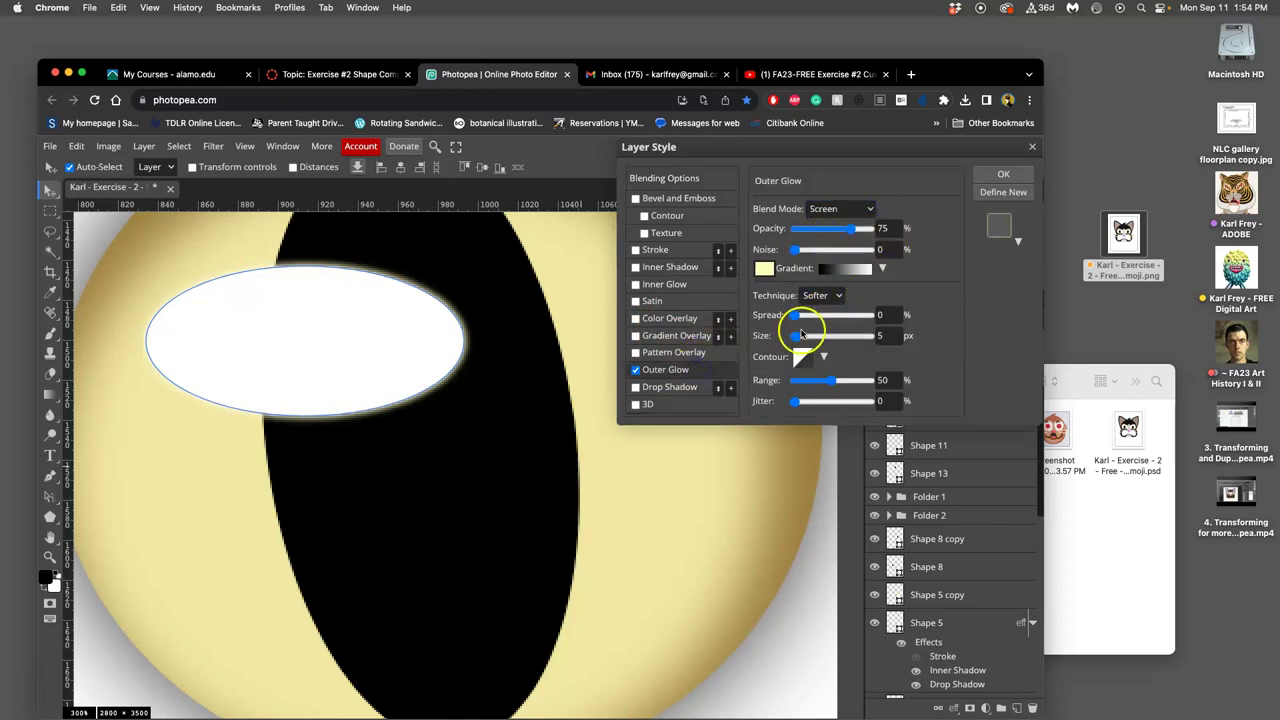
pyautogui.moveTo(799, 337)
pyautogui.mouseDown()
pyautogui.moveTo(815, 337)
pyautogui.moveTo(803, 320)
pyautogui.mouseUp()
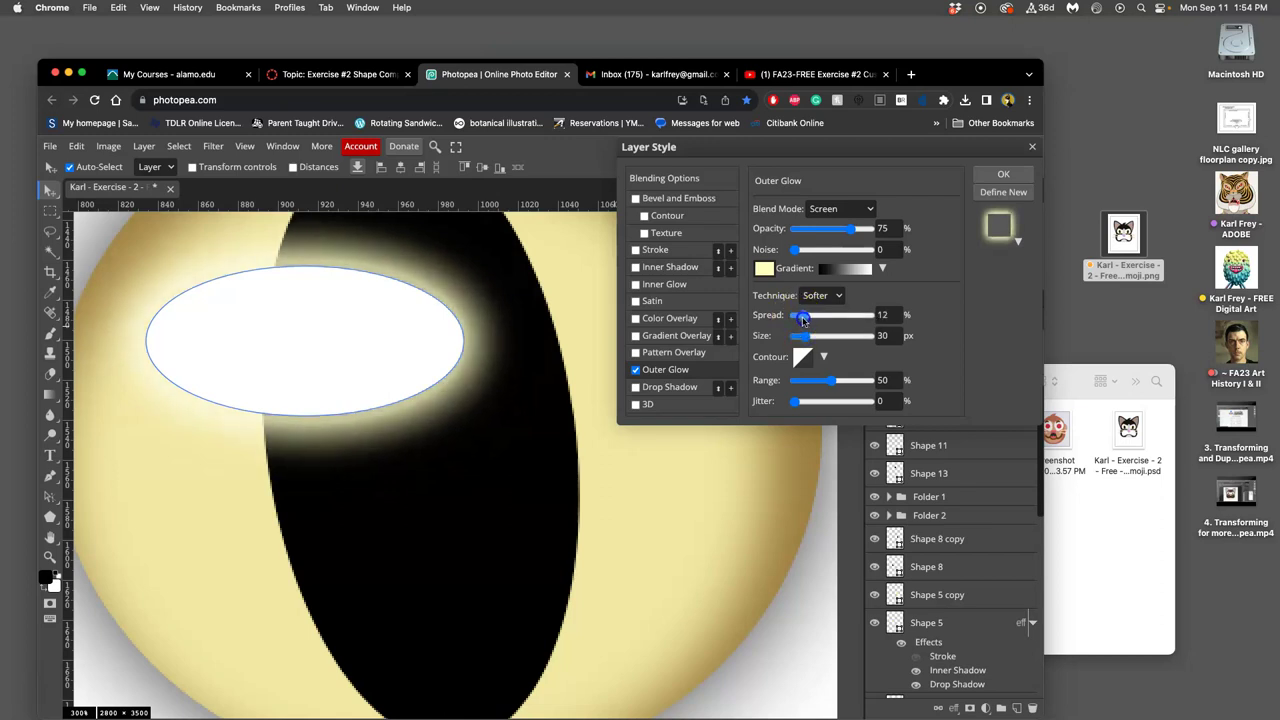
pyautogui.moveTo(795, 401); pyautogui.dragTo(806, 402)
# Confirm the highlight's outer glow and zoom out to view the whole cat face
pyautogui.click(1001, 176)
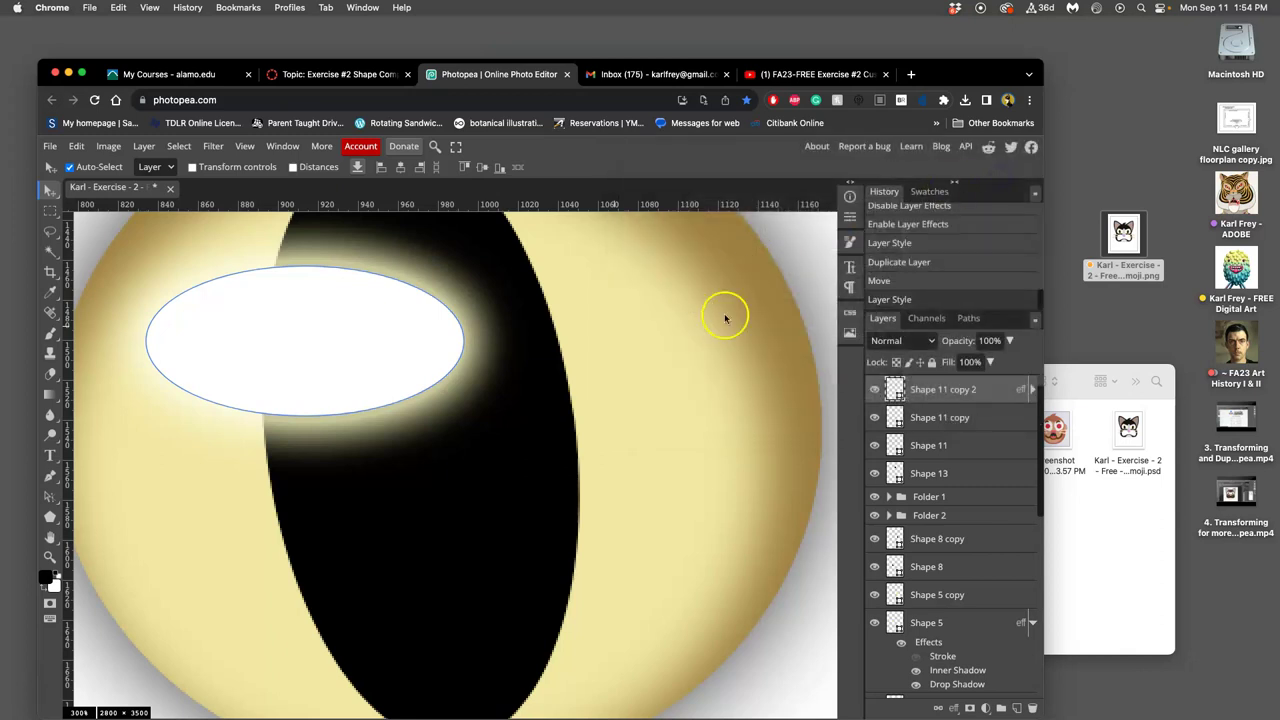
pyautogui.click(950, 497)
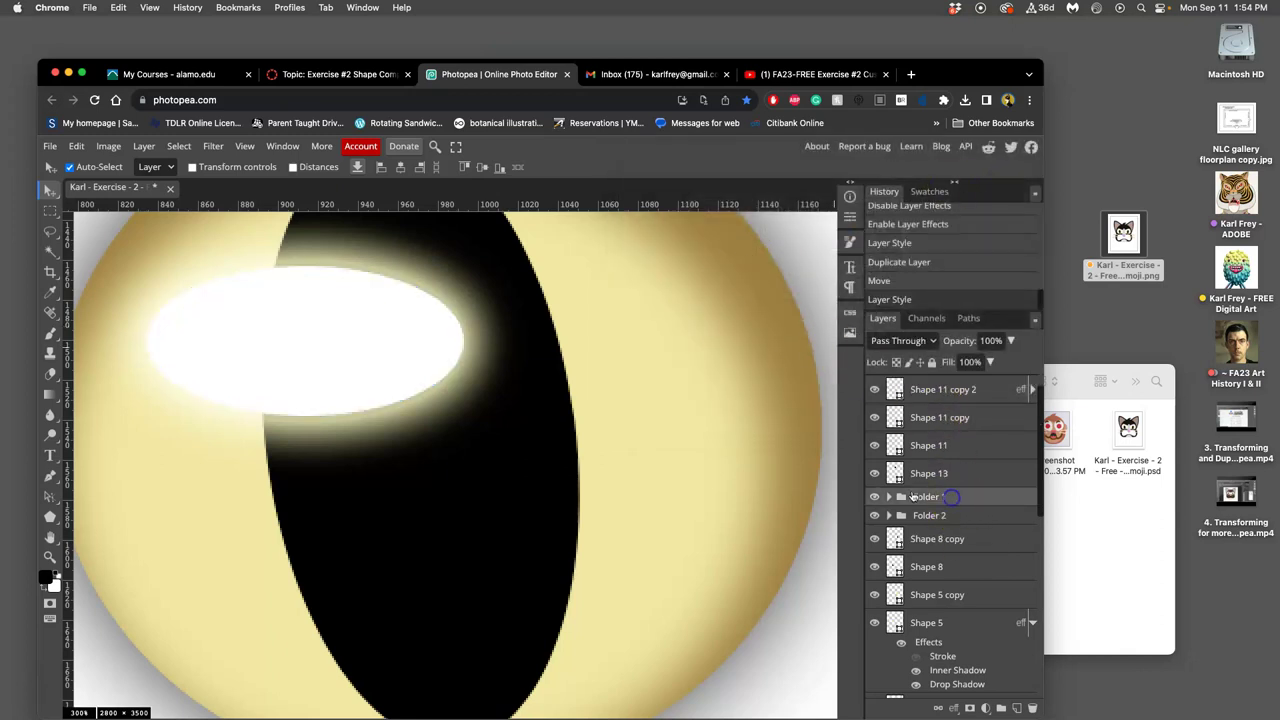
pyautogui.press('super+minus')
pyautogui.press('super+minus')
pyautogui.press('super+minus')
pyautogui.press('super+minus')
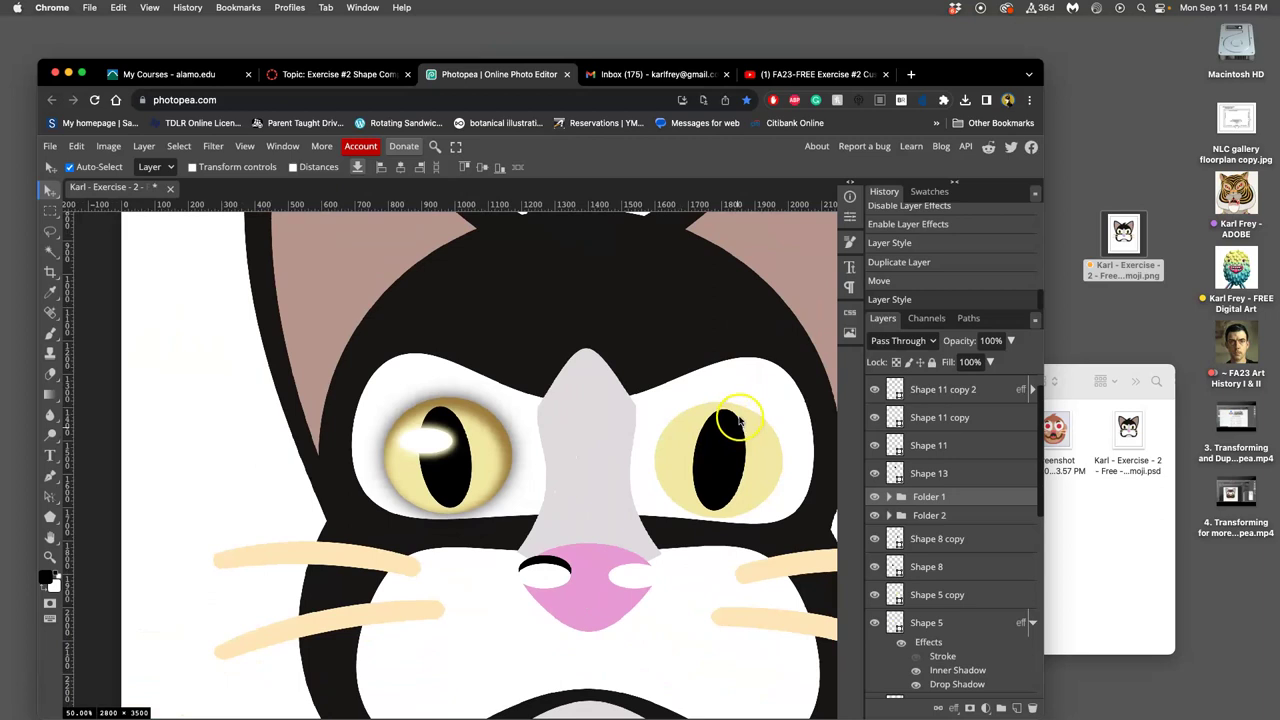
pyautogui.scroll(-3, 728, 404)
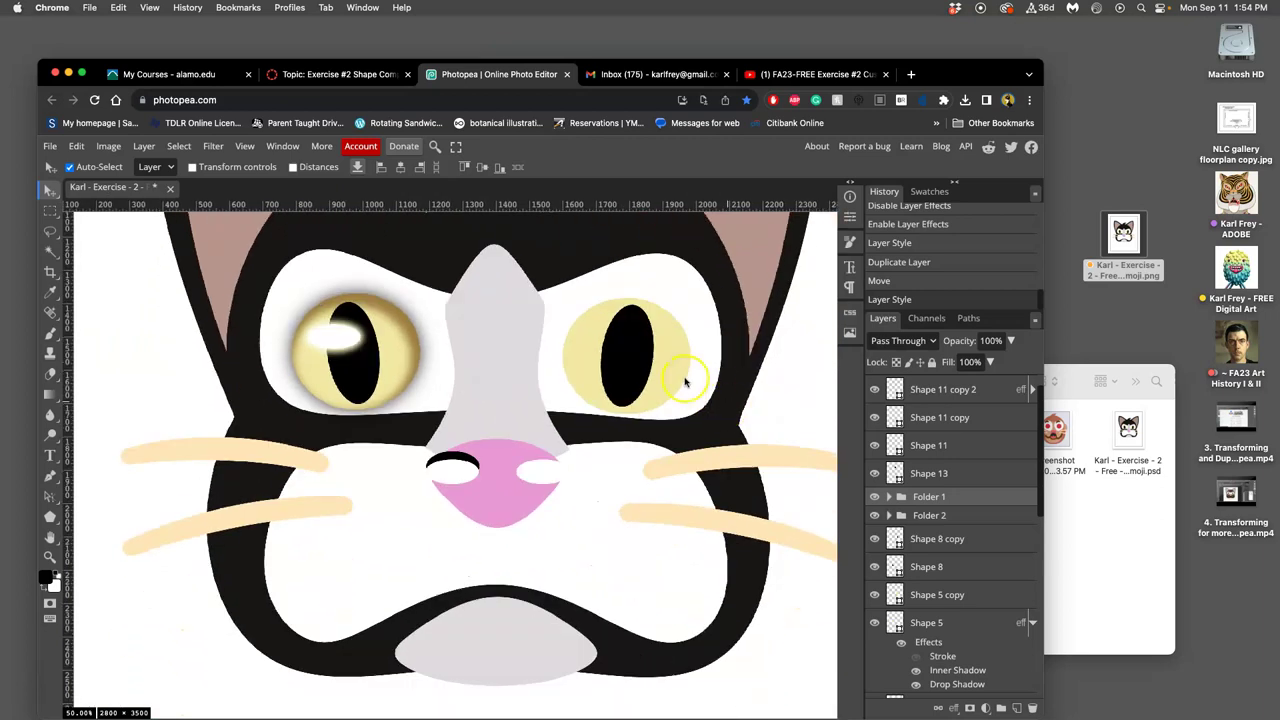
pyautogui.hscroll(-1, 672, 381)
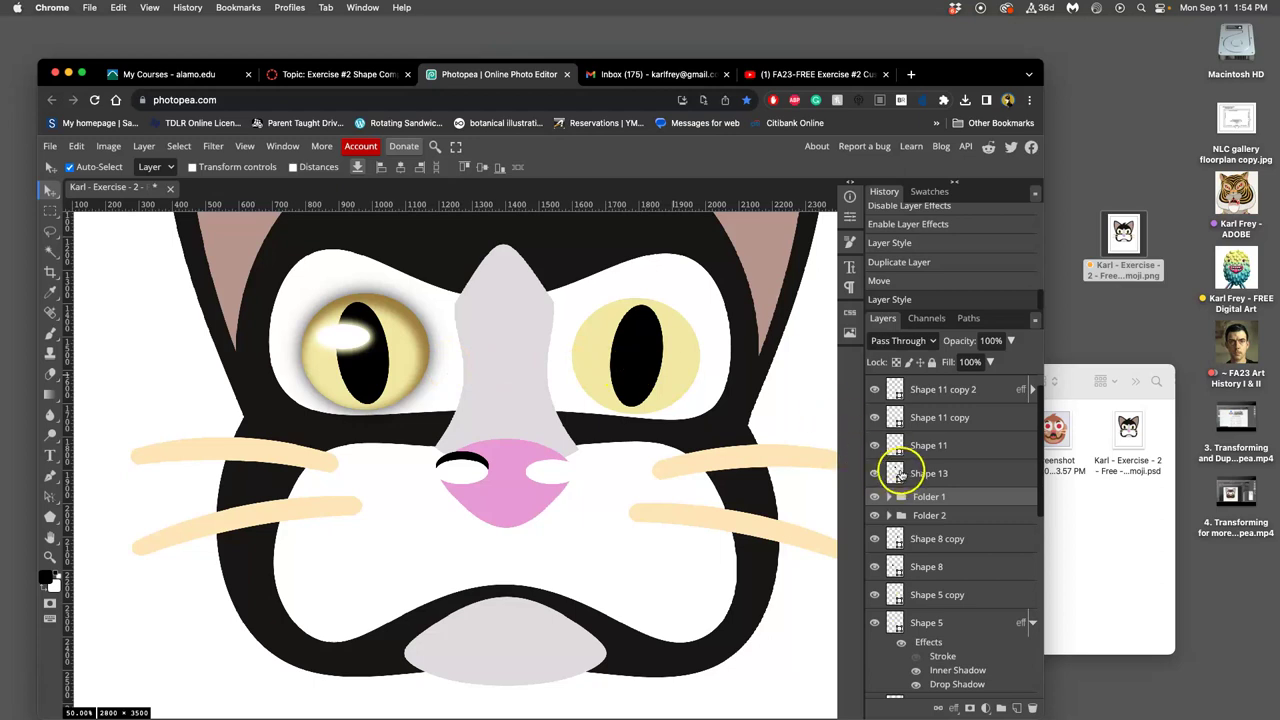
# Duplicate the glowing highlight and move the copy onto the right eye
pyautogui.click(345, 340)
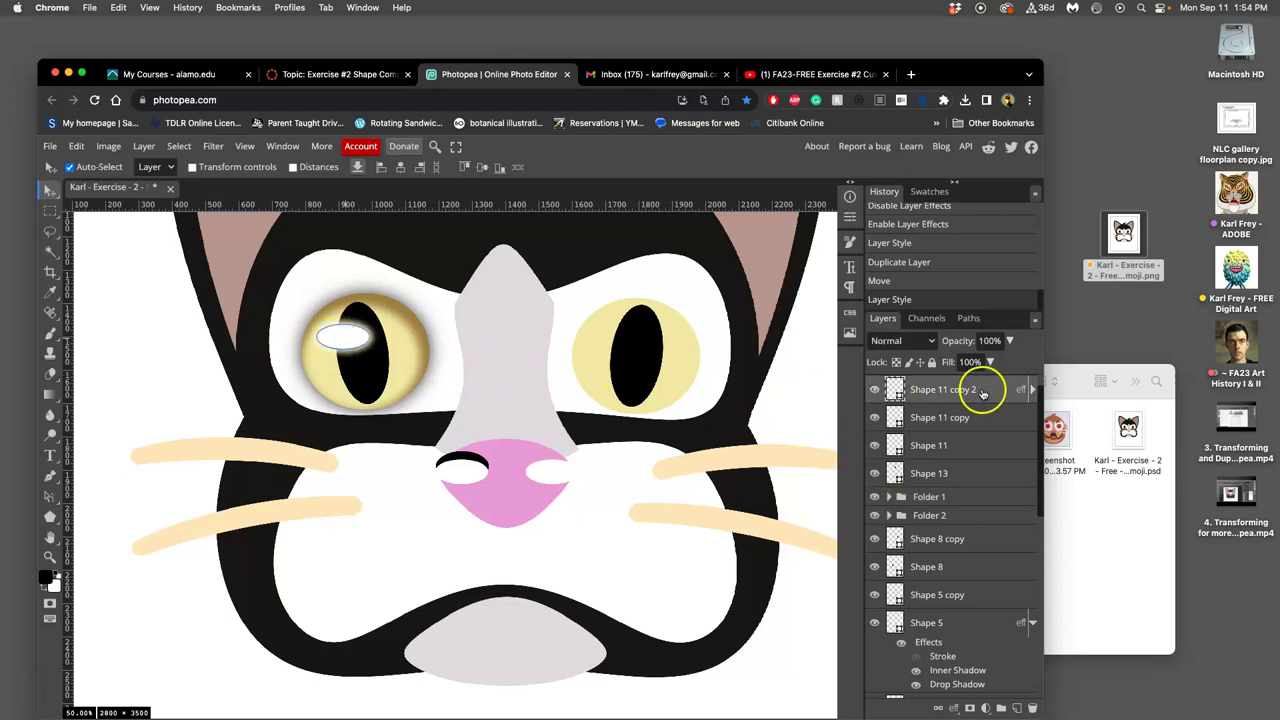
pyautogui.press('super+j')
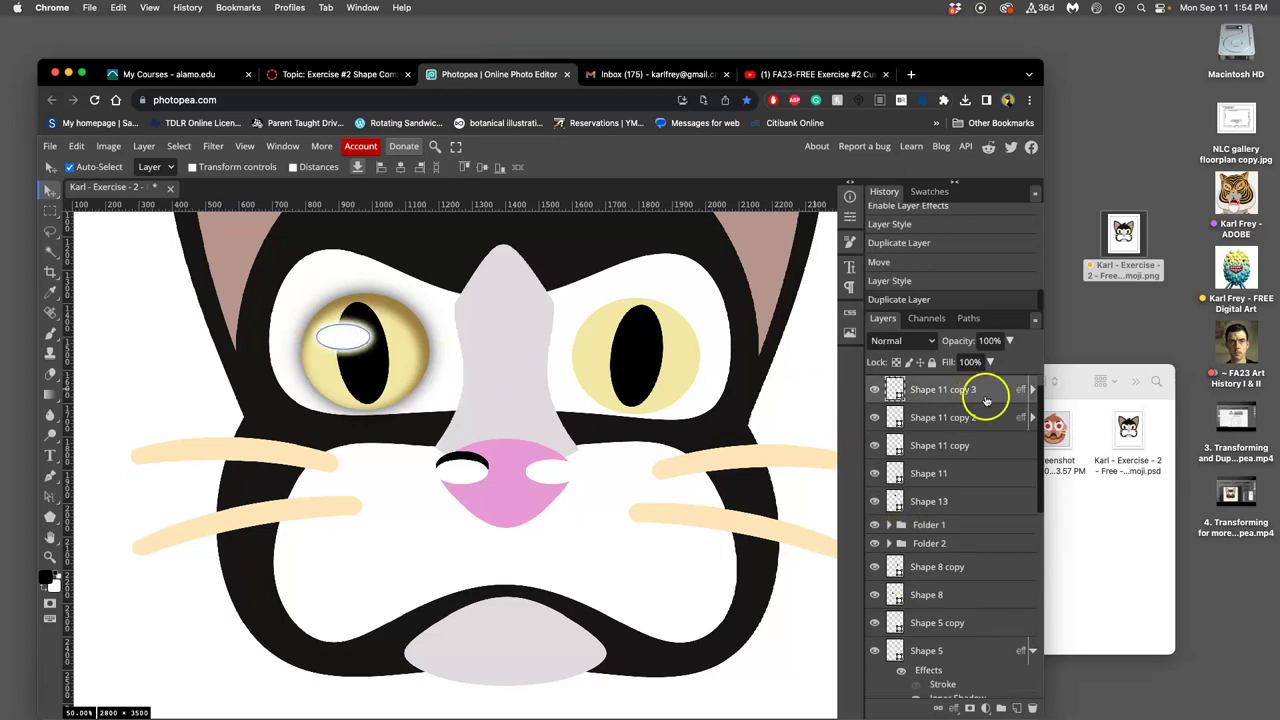
pyautogui.scroll(1, 986, 415)
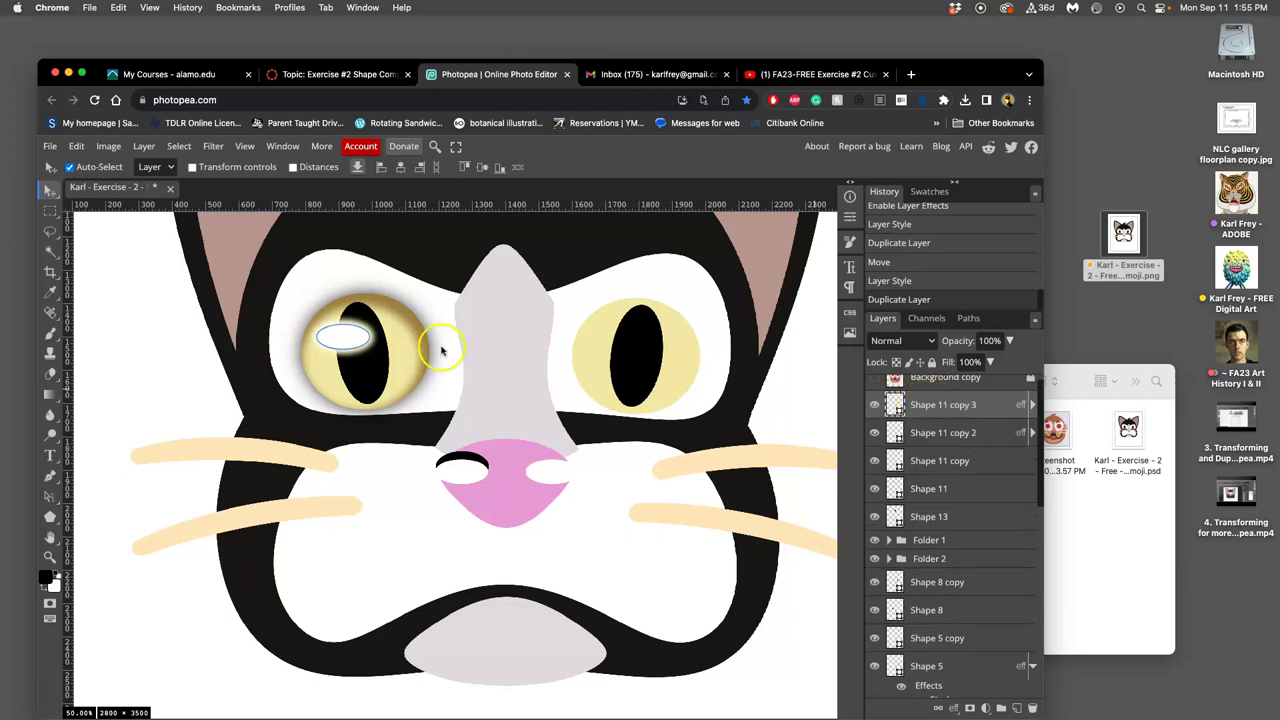
pyautogui.moveTo(345, 341); pyautogui.dragTo(623, 348)
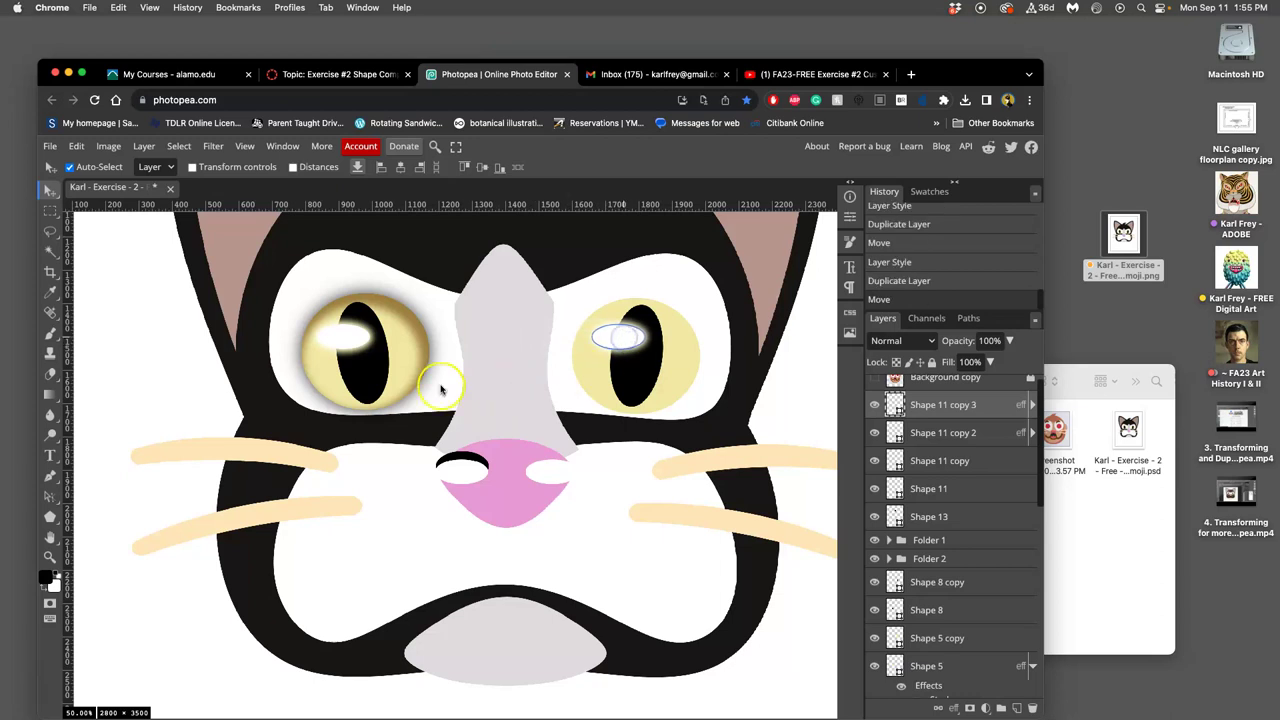
pyautogui.click(409, 333)
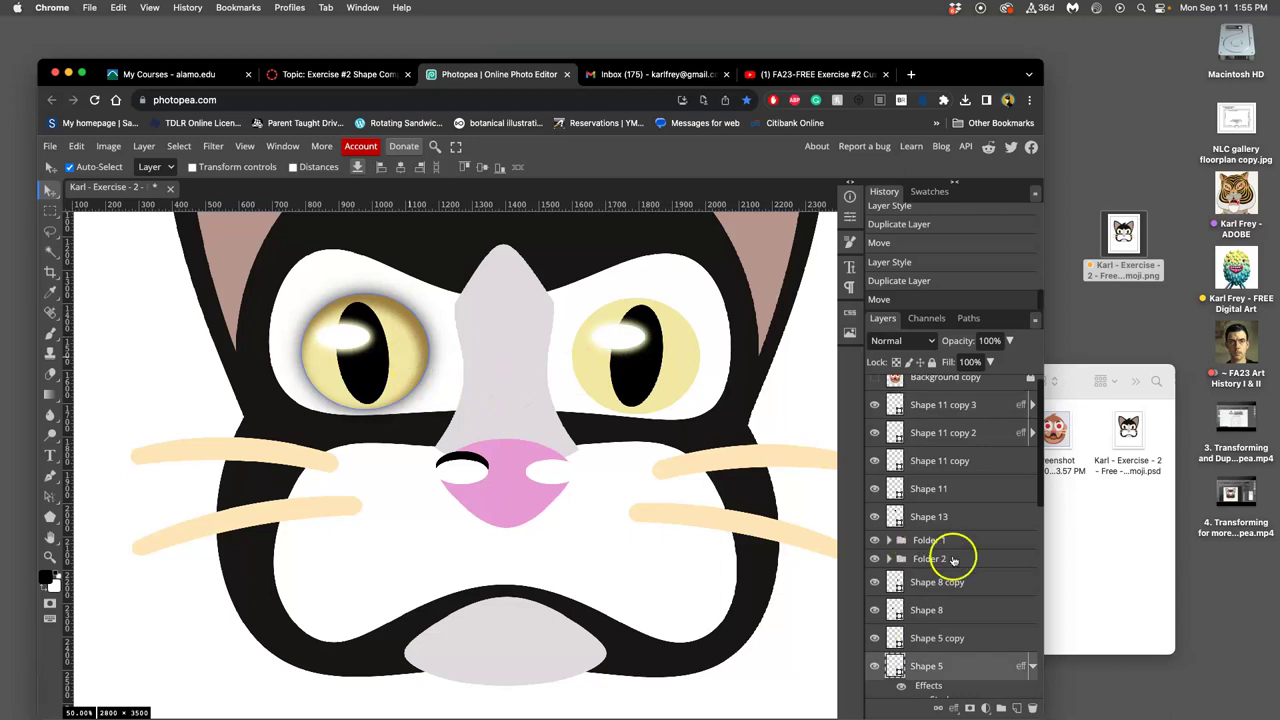
pyautogui.scroll(-2, 911, 551)
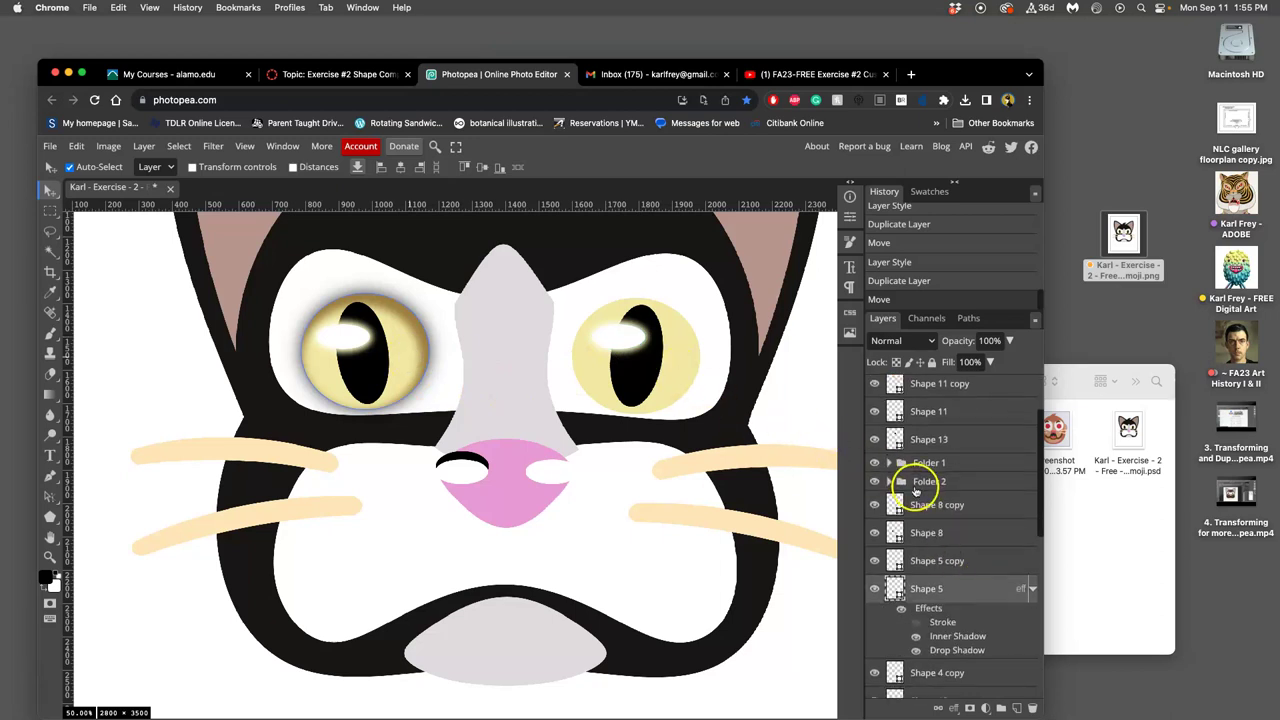
# Copy the layer style from the left eye's iris, Shape 5
pyautogui.rightClick(980, 594)
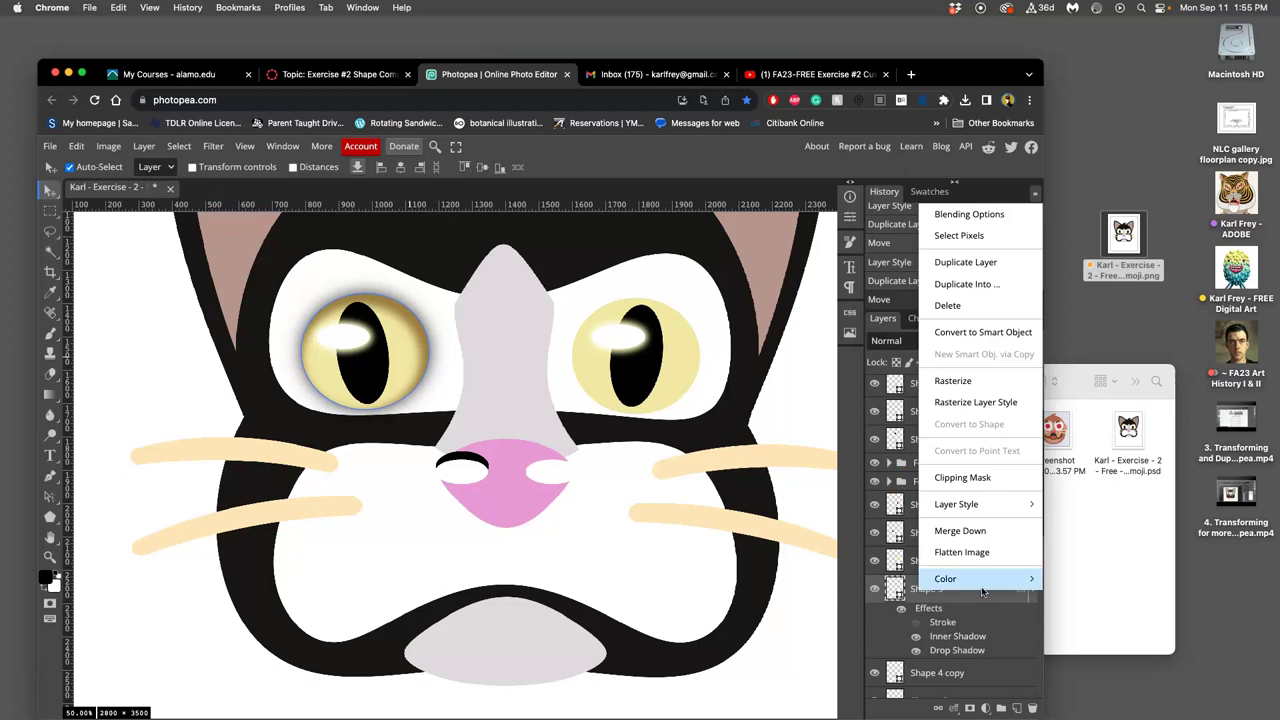
pyautogui.moveTo(975, 579)
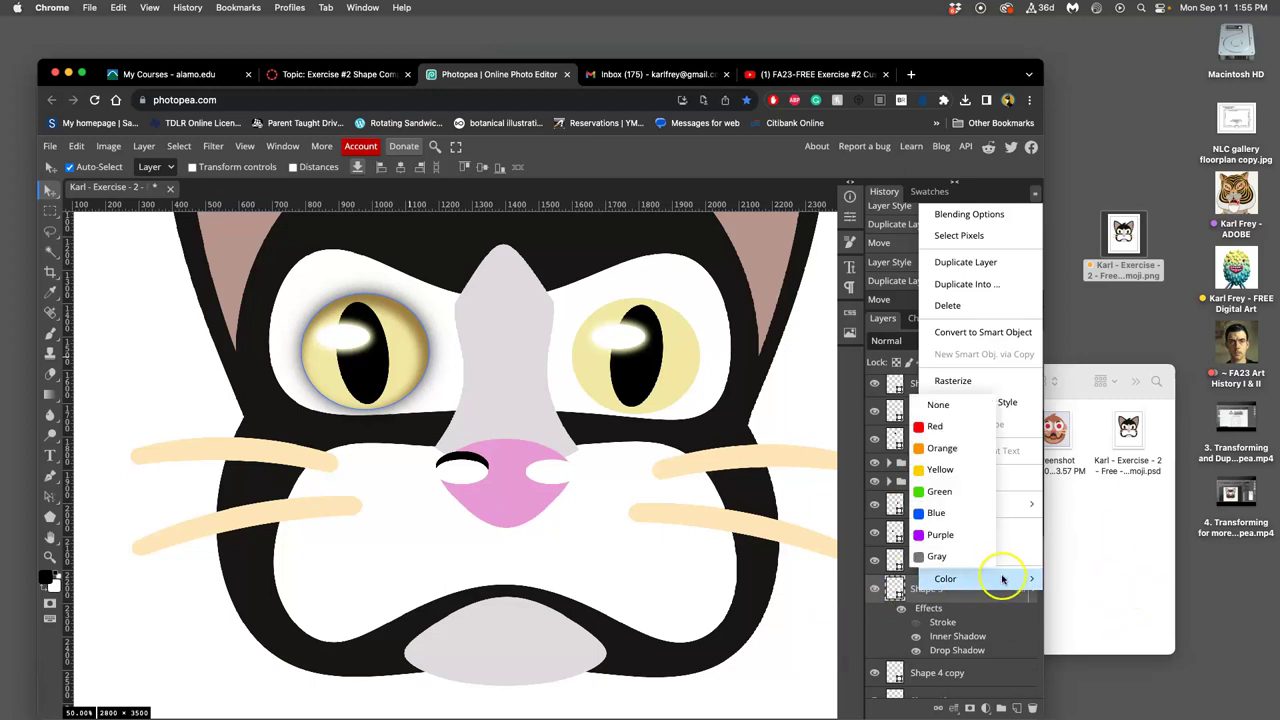
pyautogui.click(886, 630)
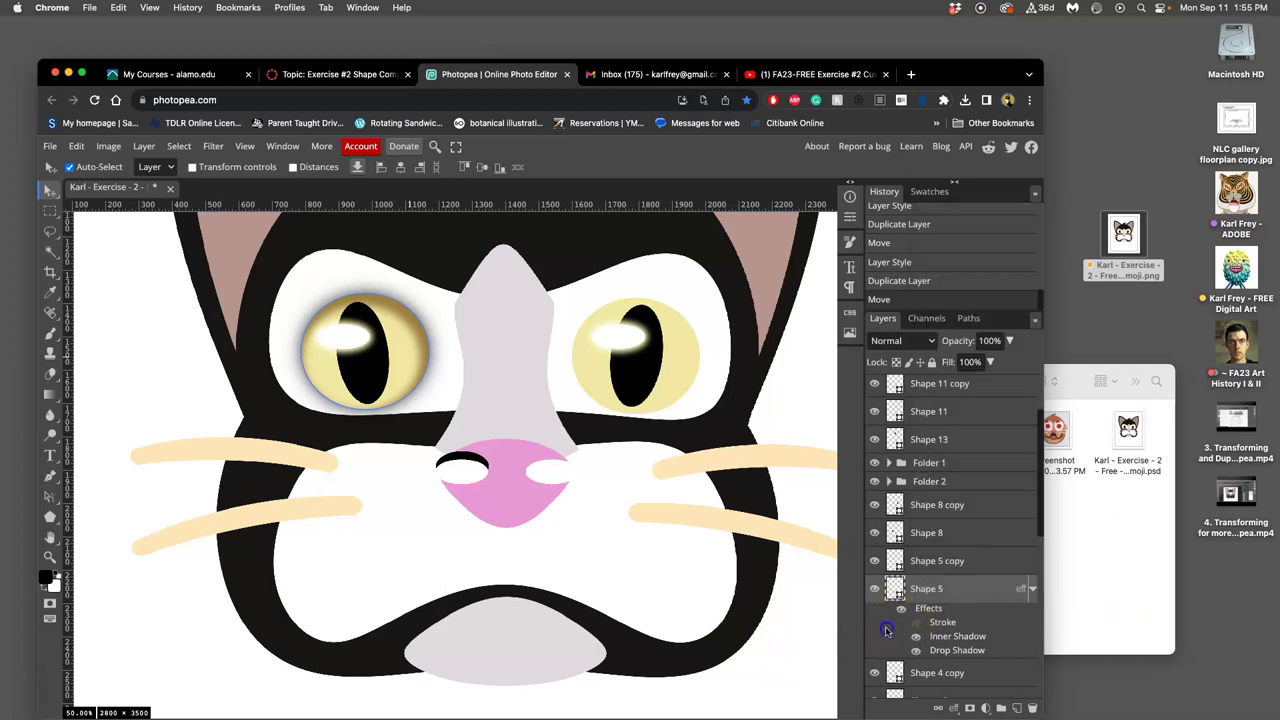
pyautogui.rightClick(933, 610)
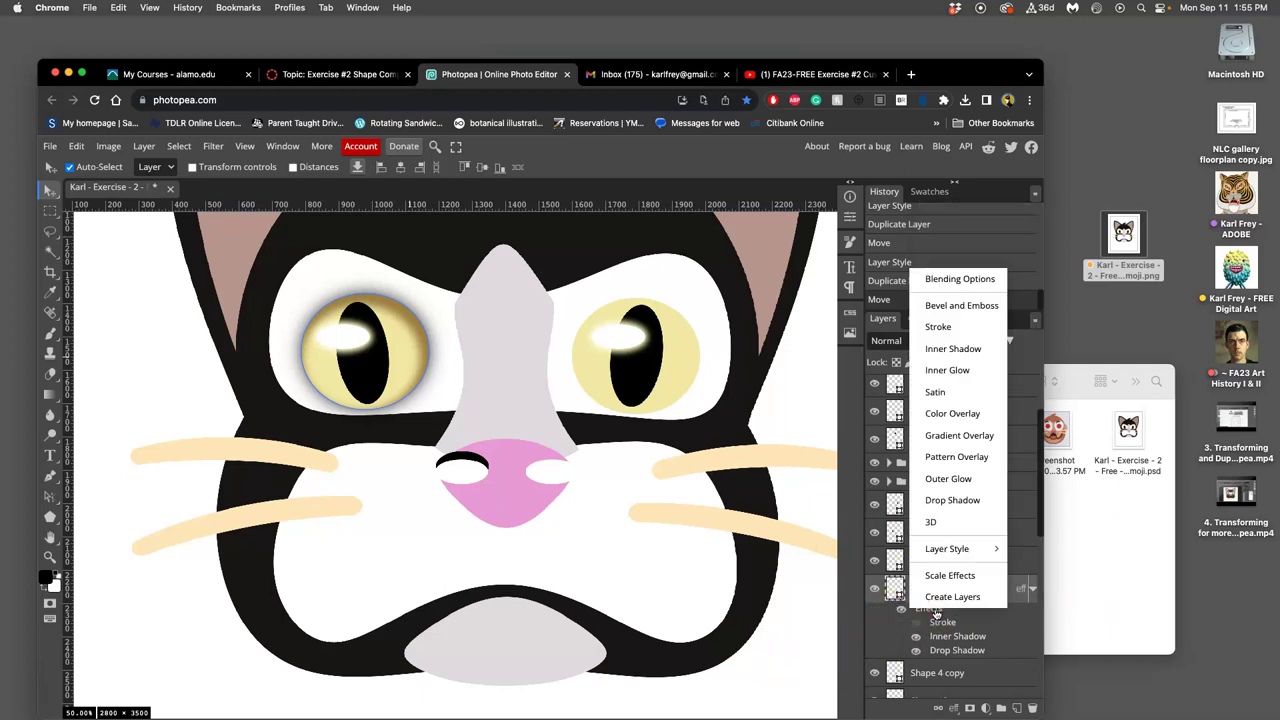
pyautogui.click(948, 550)
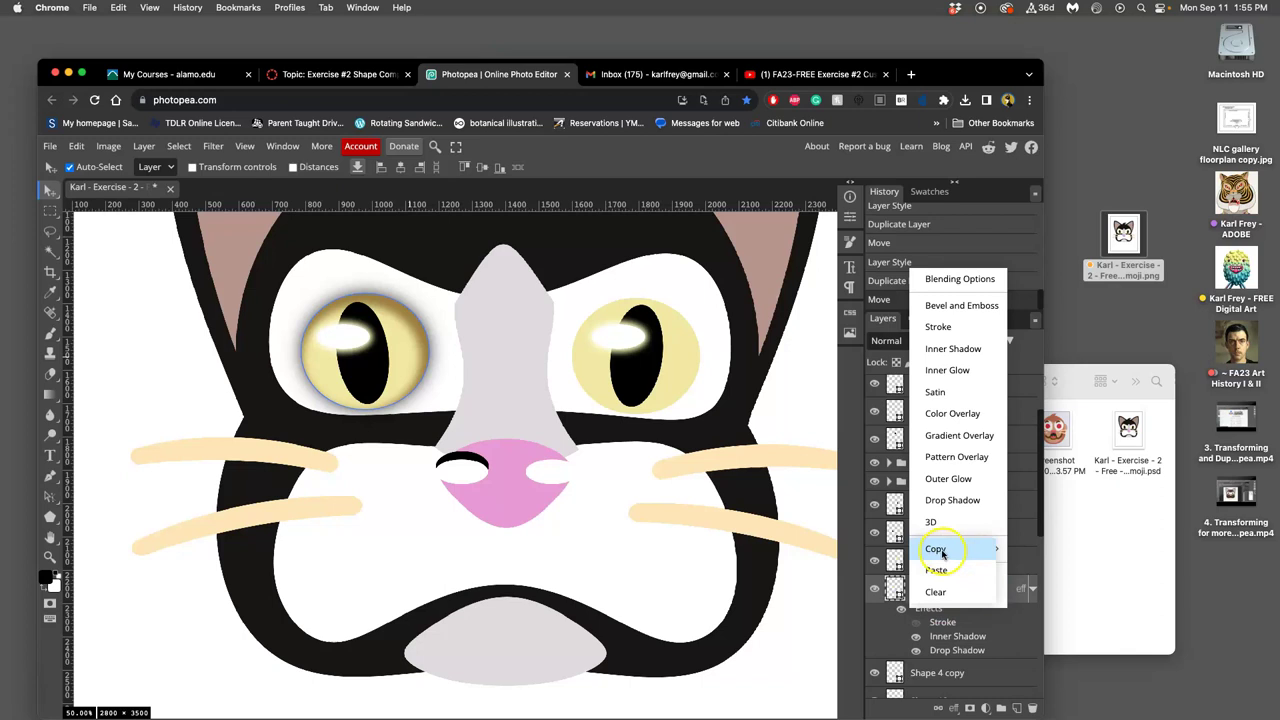
pyautogui.click(938, 550)
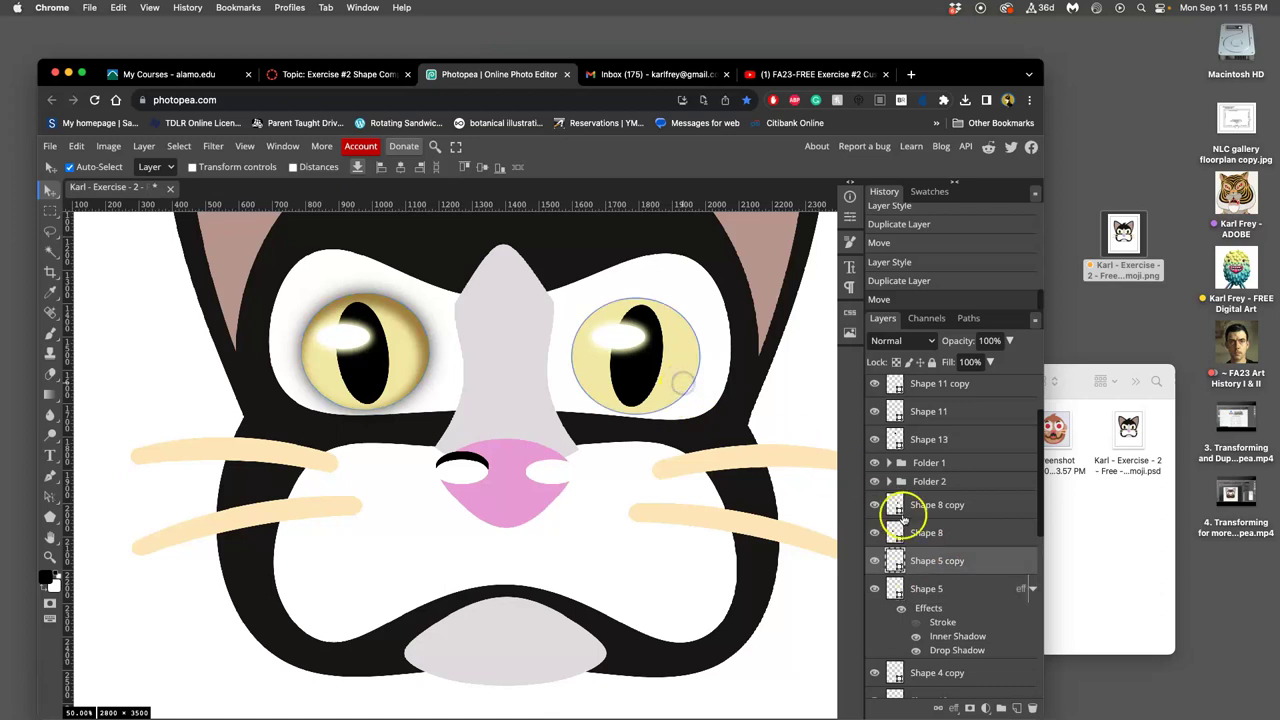
# Paste the copied eye style onto the right eye's iris, Shape 5 copy
pyautogui.rightClick(985, 561)
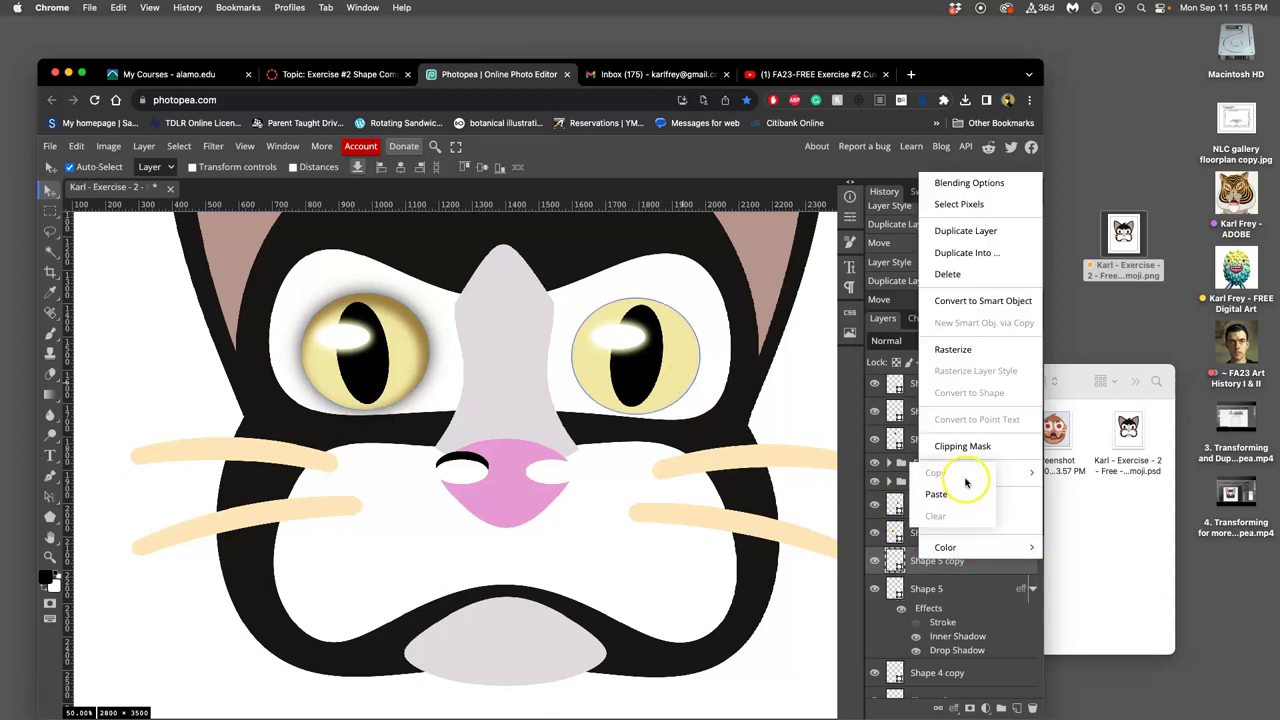
pyautogui.click(948, 492)
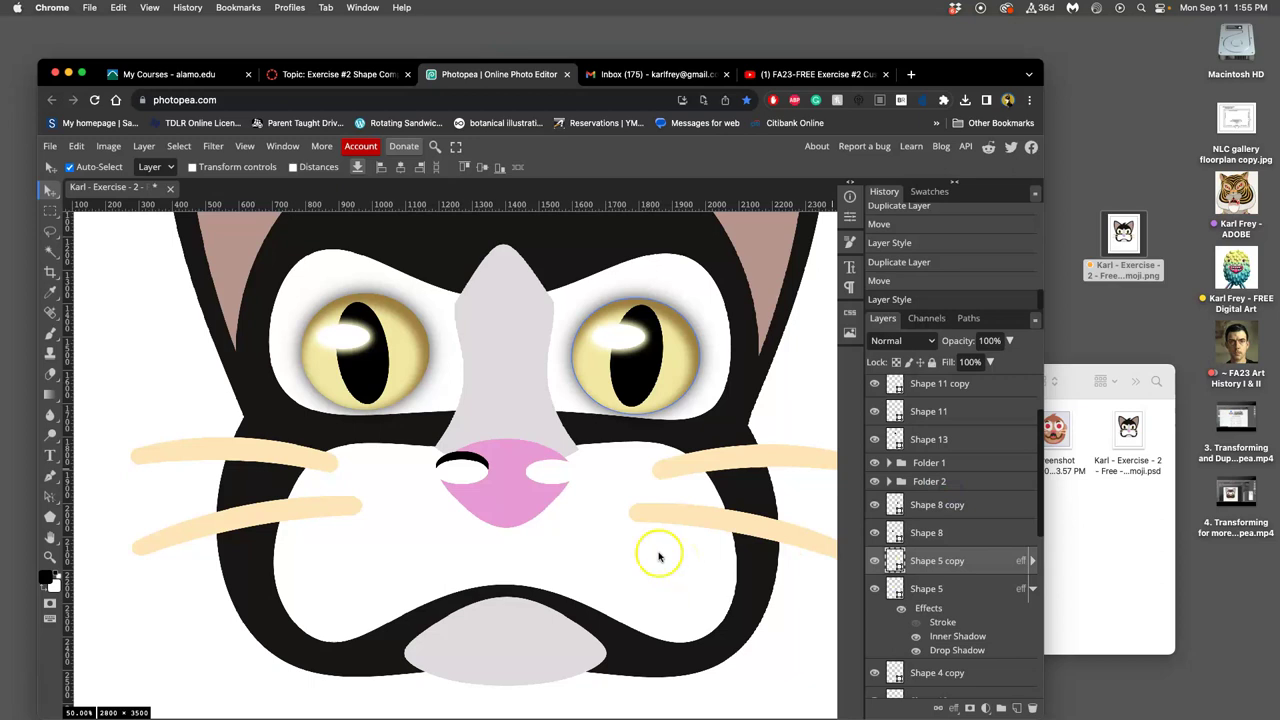
pyautogui.scroll(2, 602, 528)
pyautogui.scroll(-1, 604, 532)
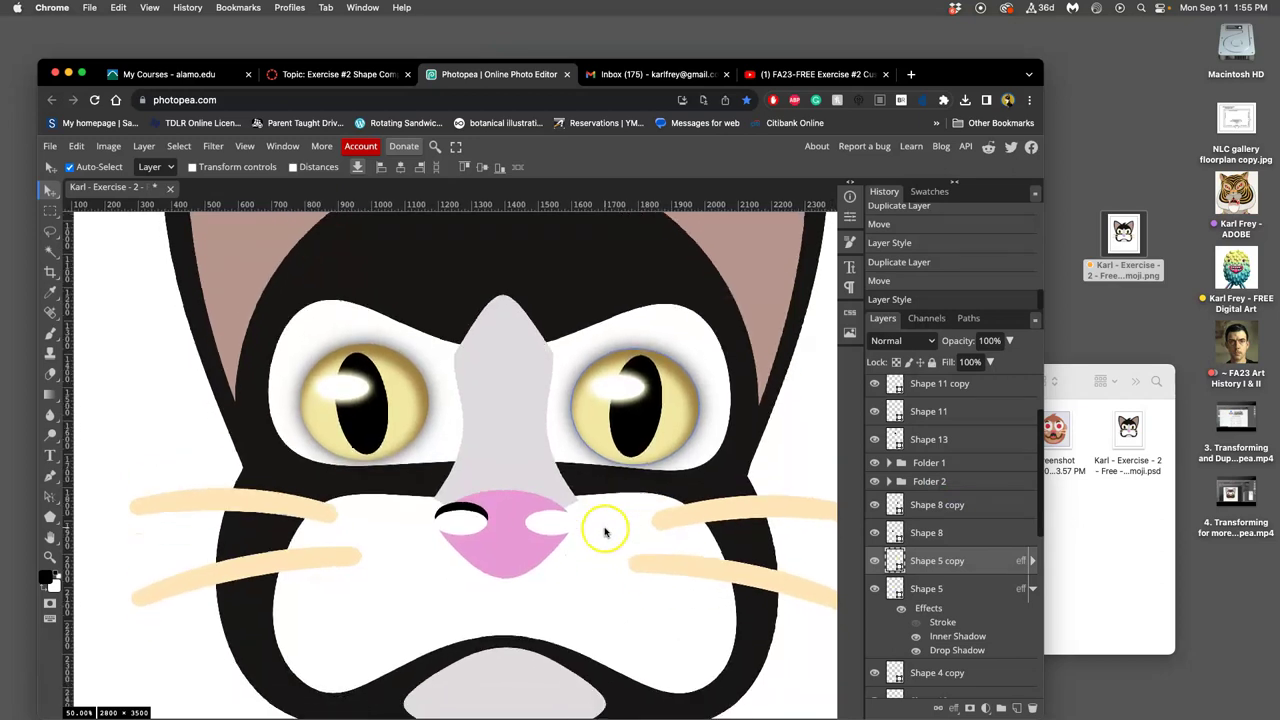
# Paste the copied style onto the nose shape
pyautogui.click(506, 544)
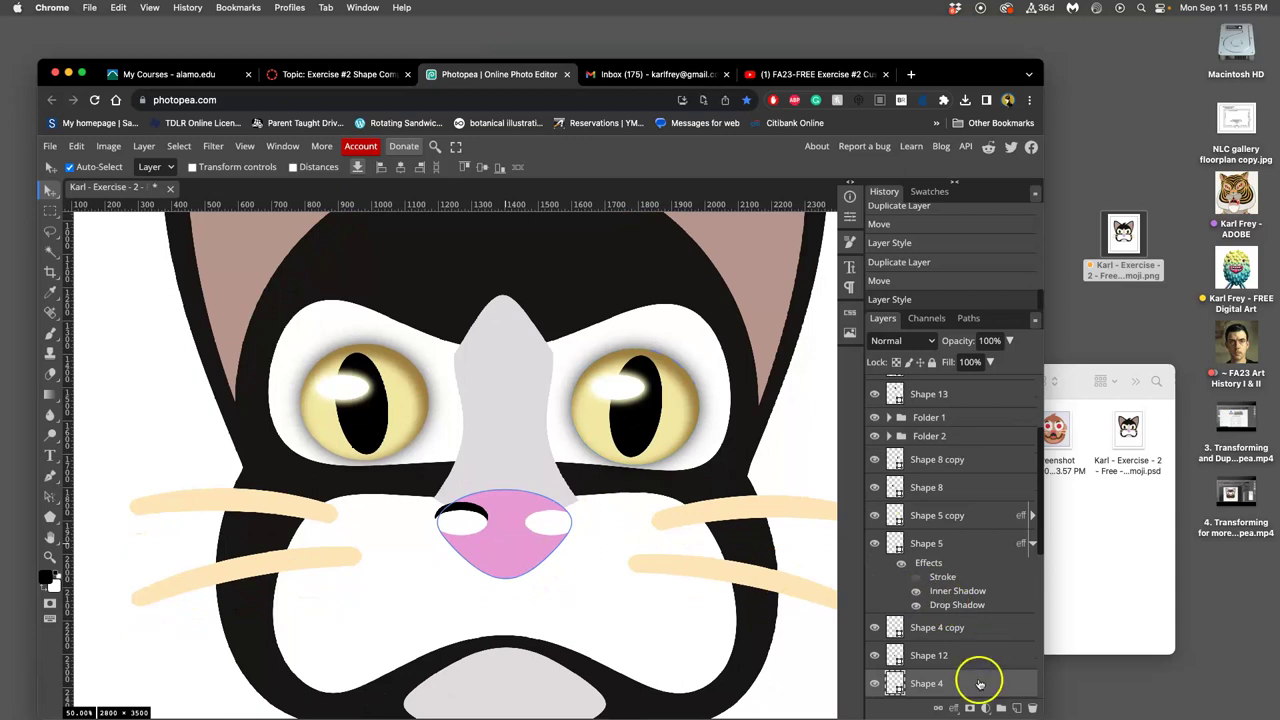
pyautogui.rightClick(980, 684)
pyautogui.click(990, 613)
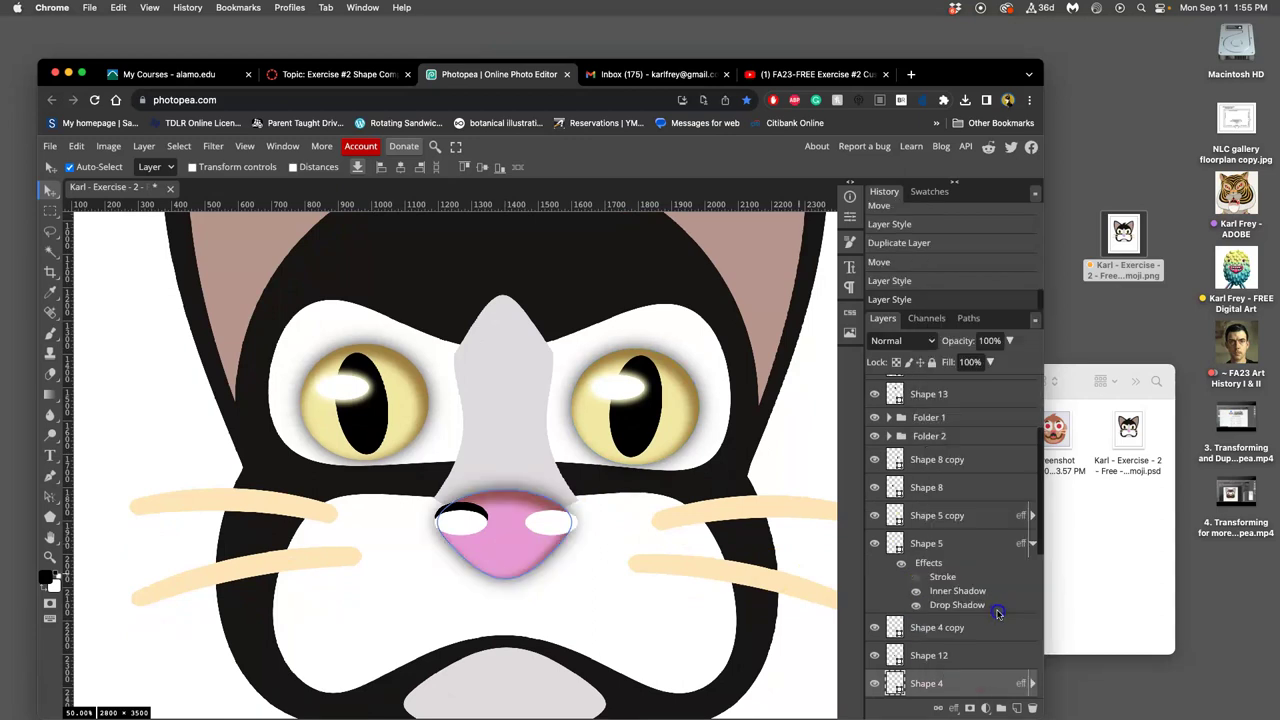
pyautogui.scroll(-1, 642, 594)
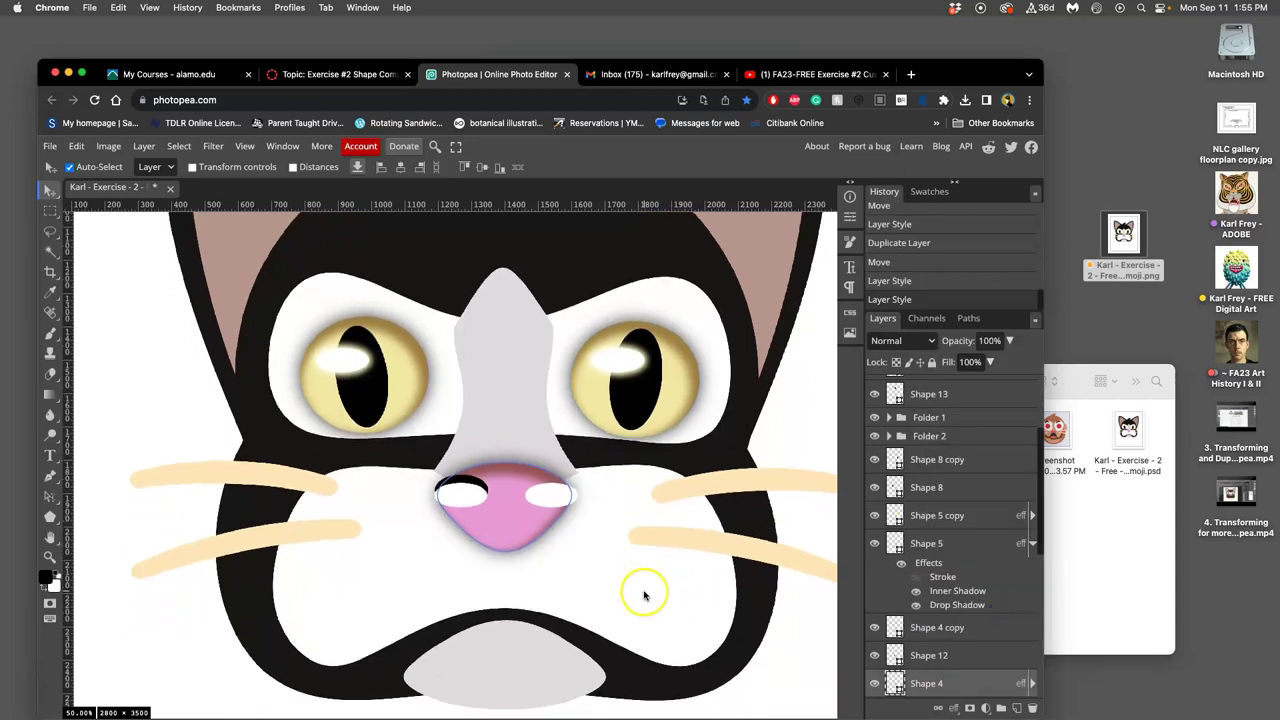
# Paste the copied shadow style onto the white muzzle, Shape 7 copy
pyautogui.click(700, 592)
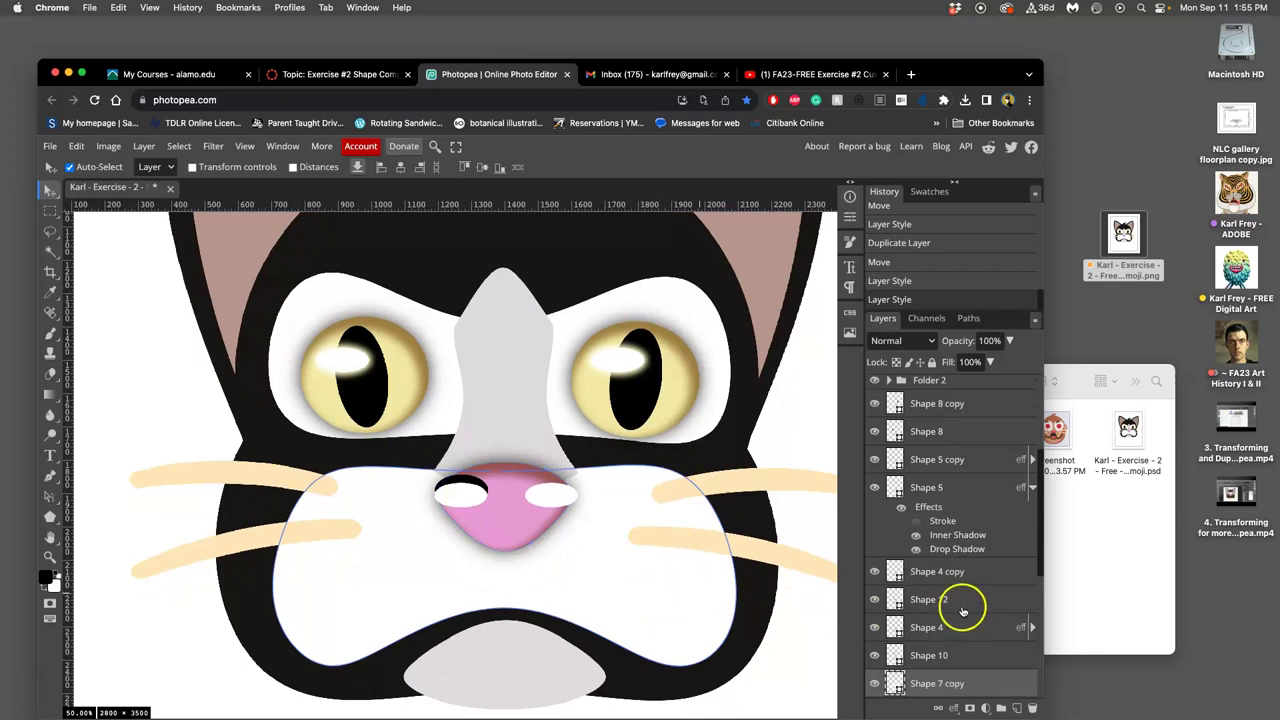
pyautogui.rightClick(977, 681)
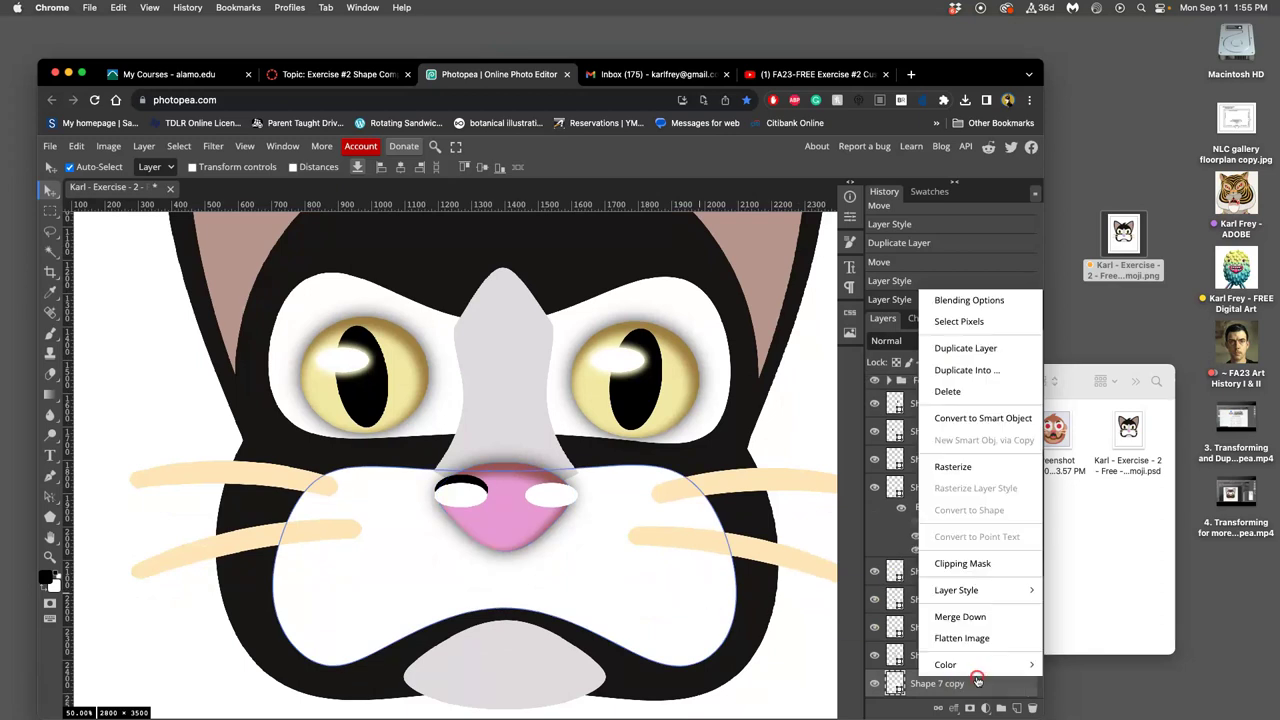
pyautogui.moveTo(966, 590)
pyautogui.click(983, 610)
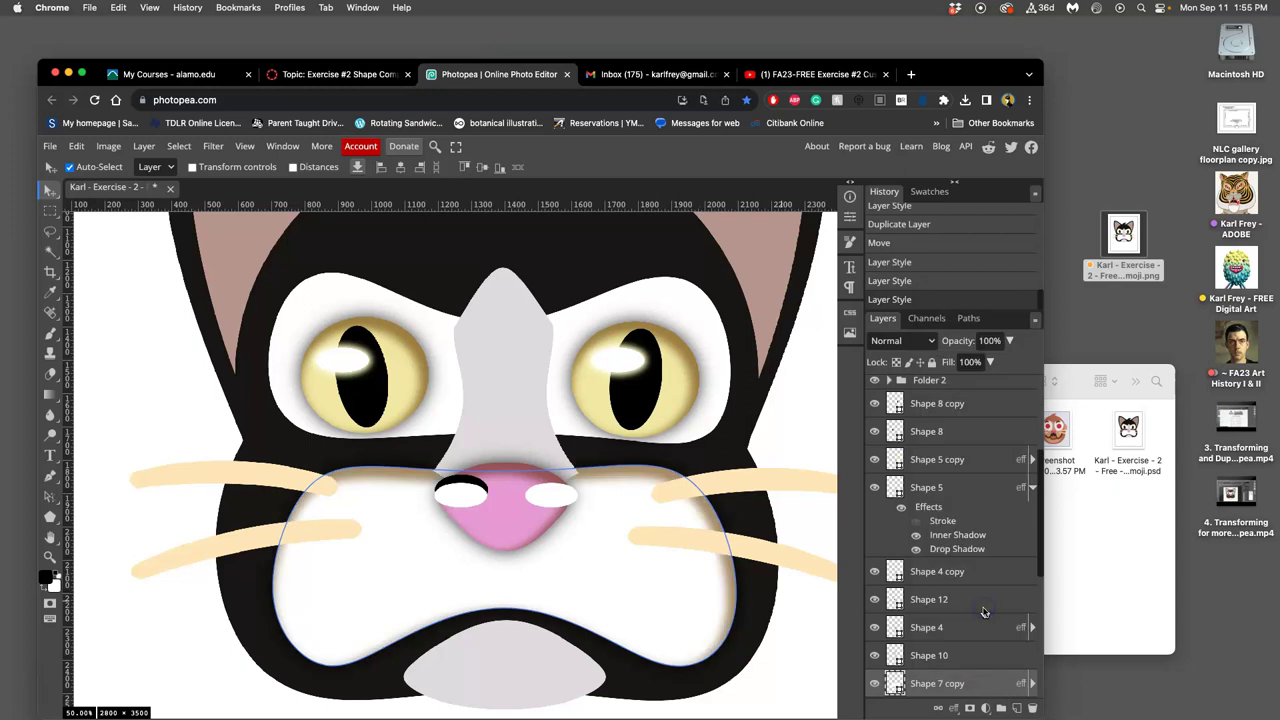
pyautogui.click(767, 594)
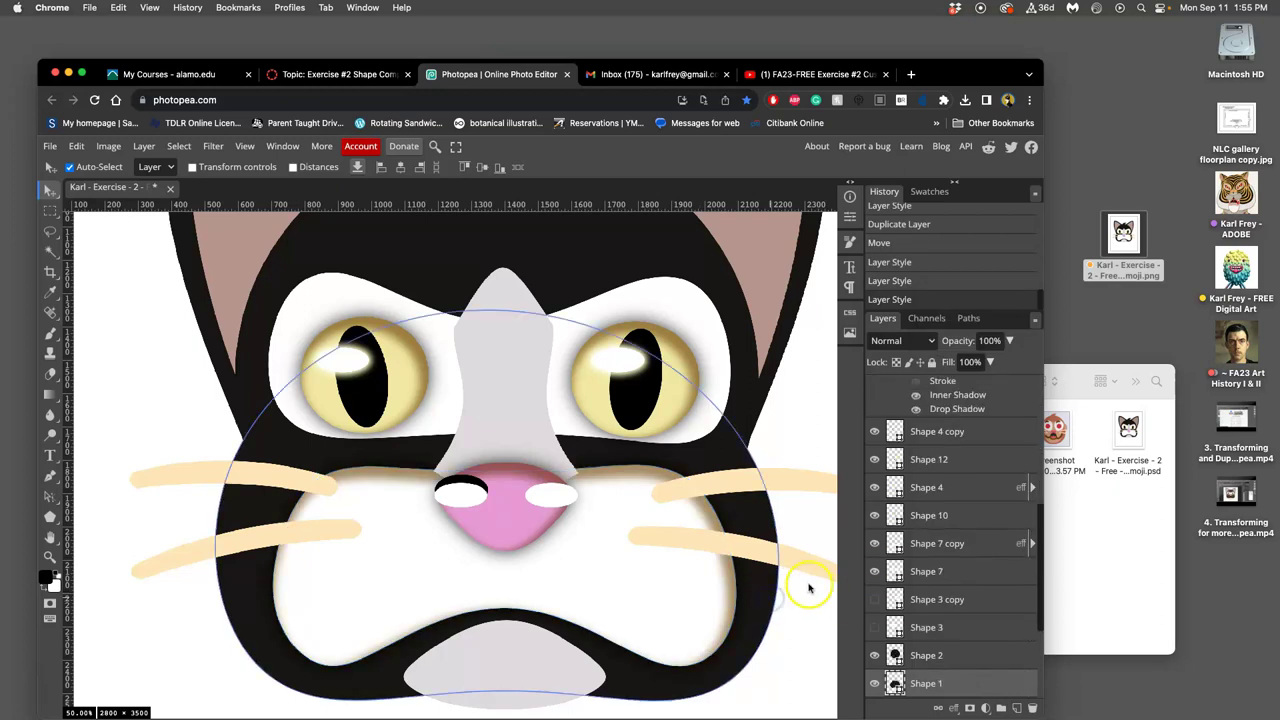
pyautogui.scroll(2, 800, 575)
# Paste the copied shadow style onto the upper right whisker, Shape 9 copy 2
pyautogui.click(800, 541)
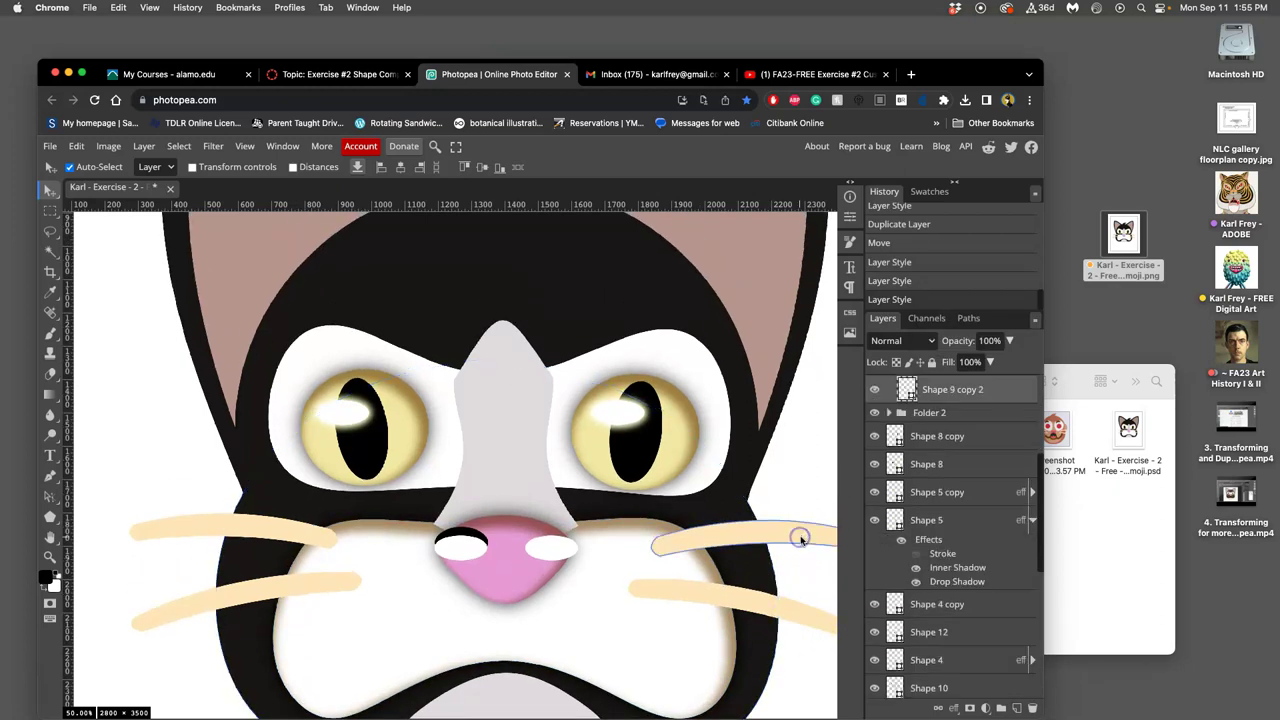
pyautogui.rightClick(990, 390)
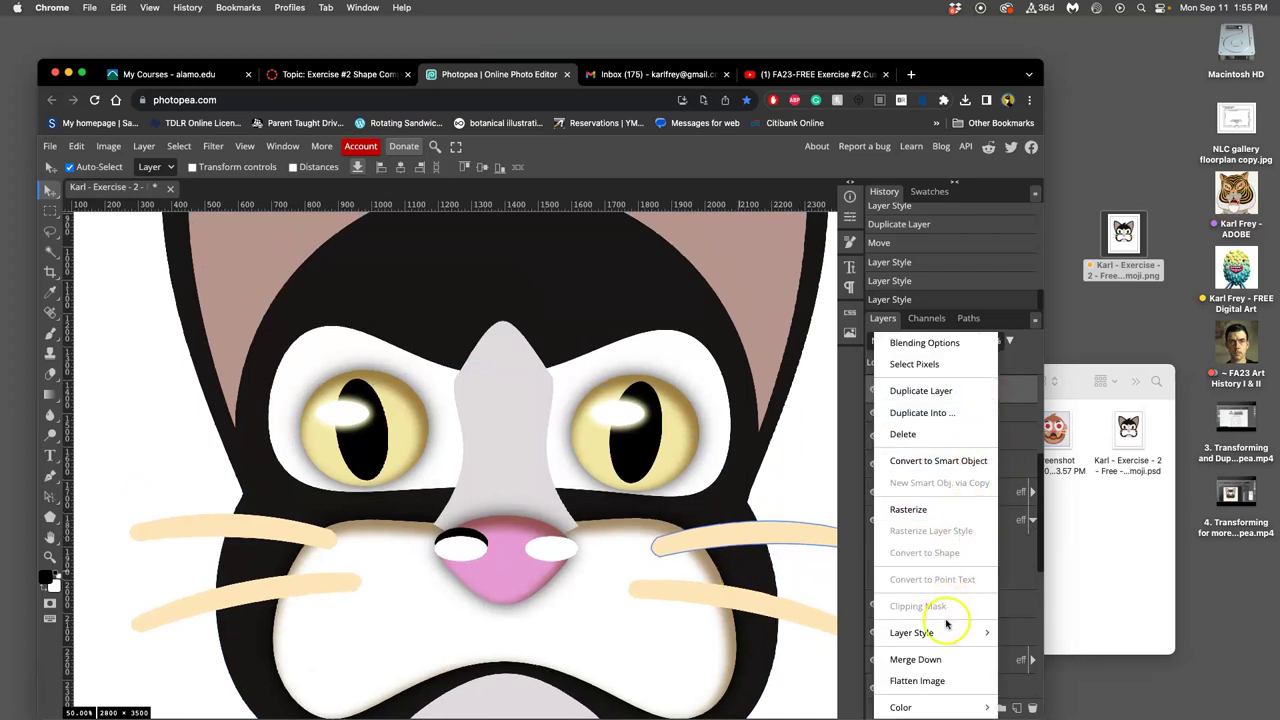
pyautogui.moveTo(960, 632)
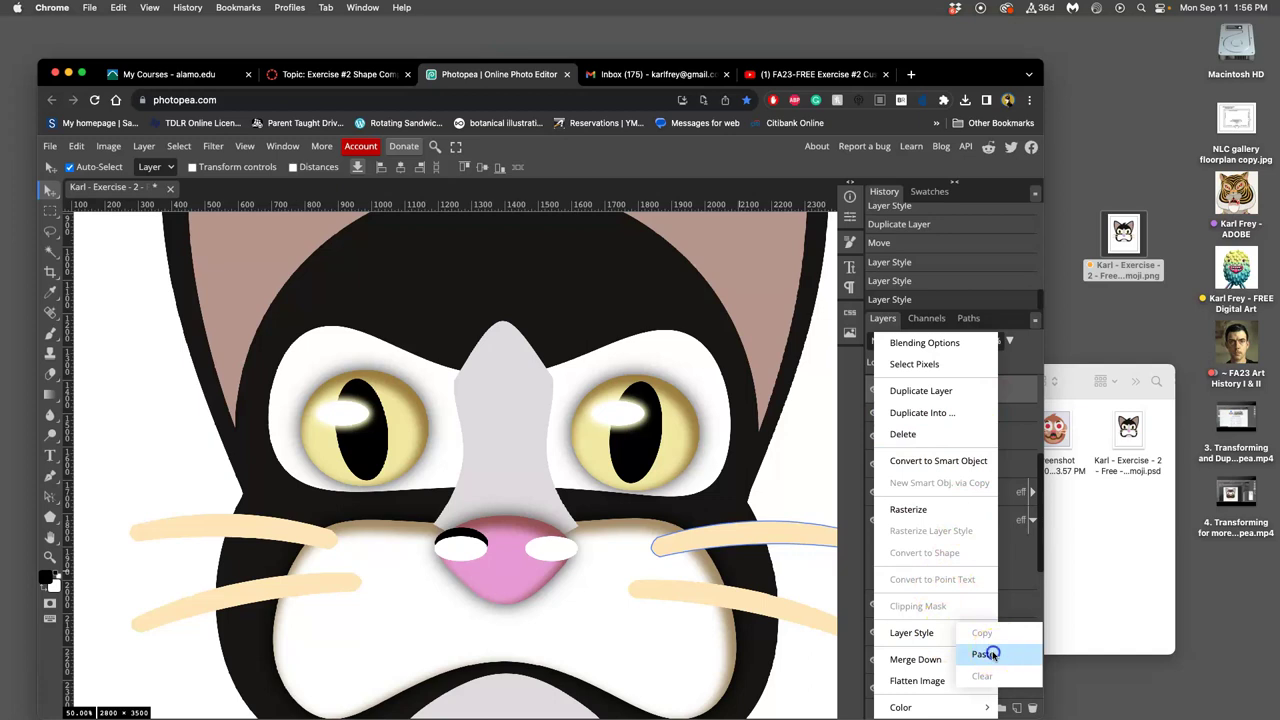
pyautogui.click(987, 652)
pyautogui.hscroll(3, 815, 577)
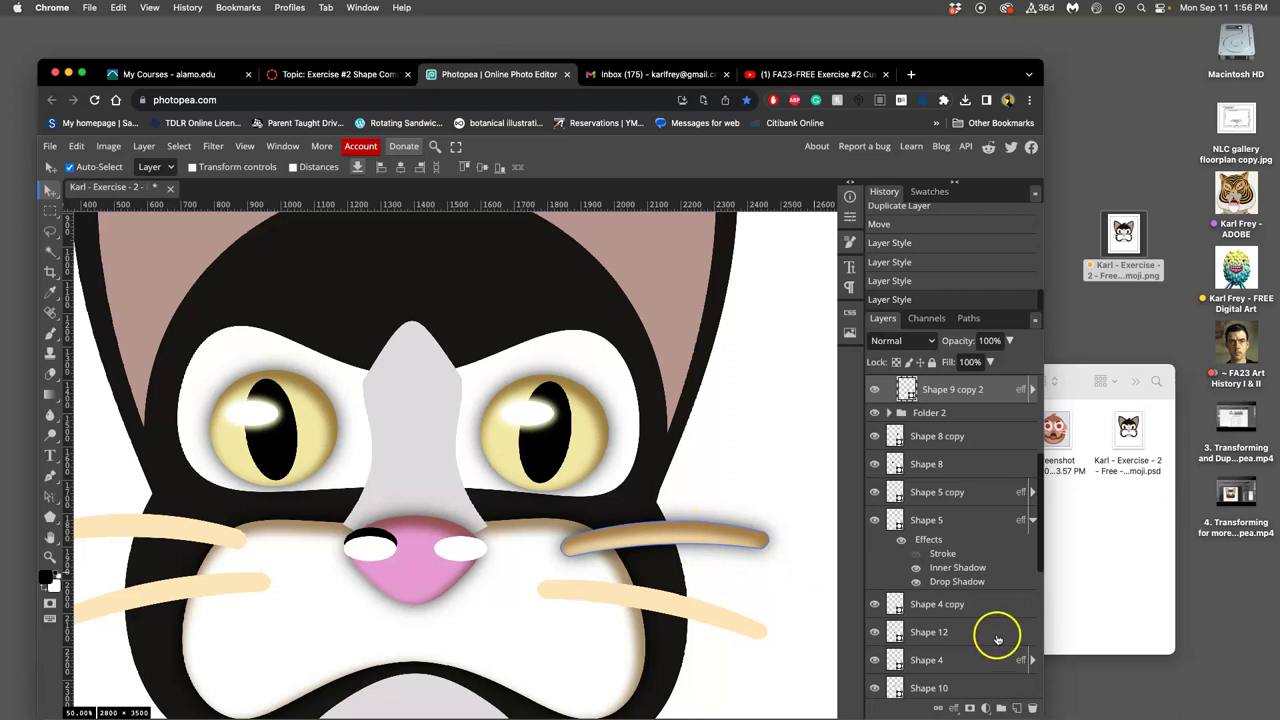
pyautogui.scroll(-1, 995, 635)
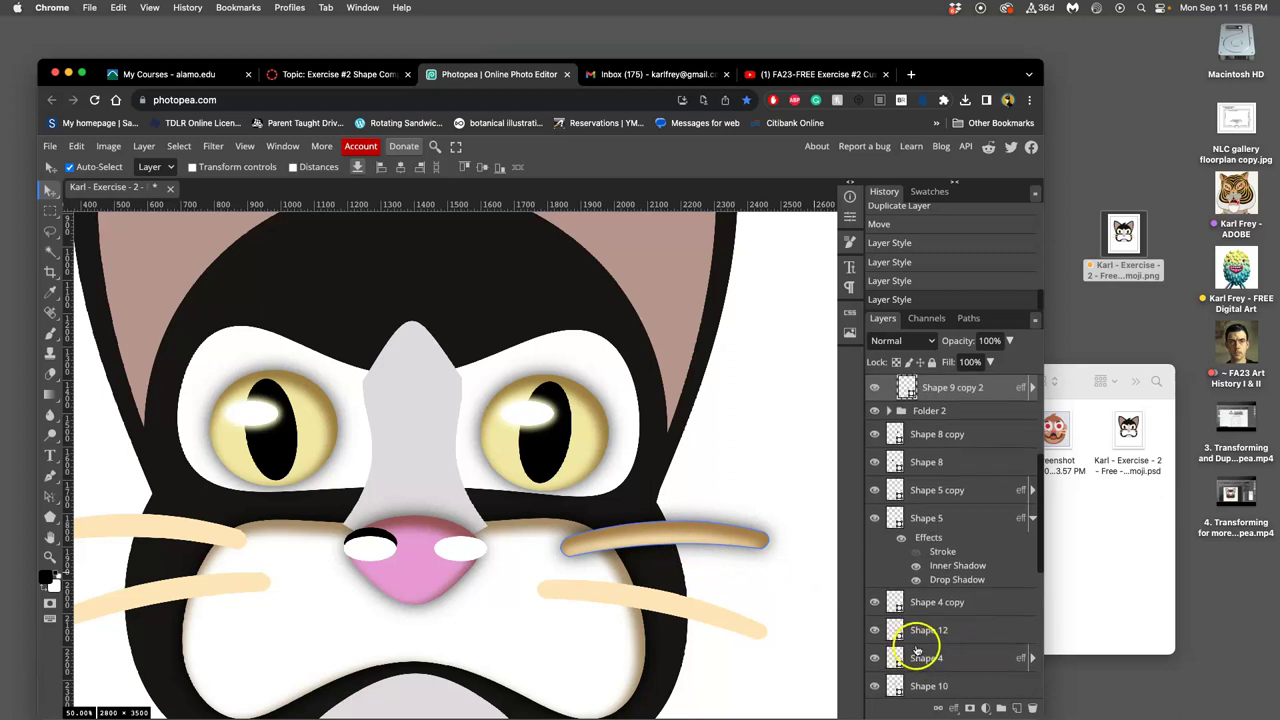
# Save the document and expand the whisker's effects list
pyautogui.click(1032, 387)
pyautogui.click(1032, 387)
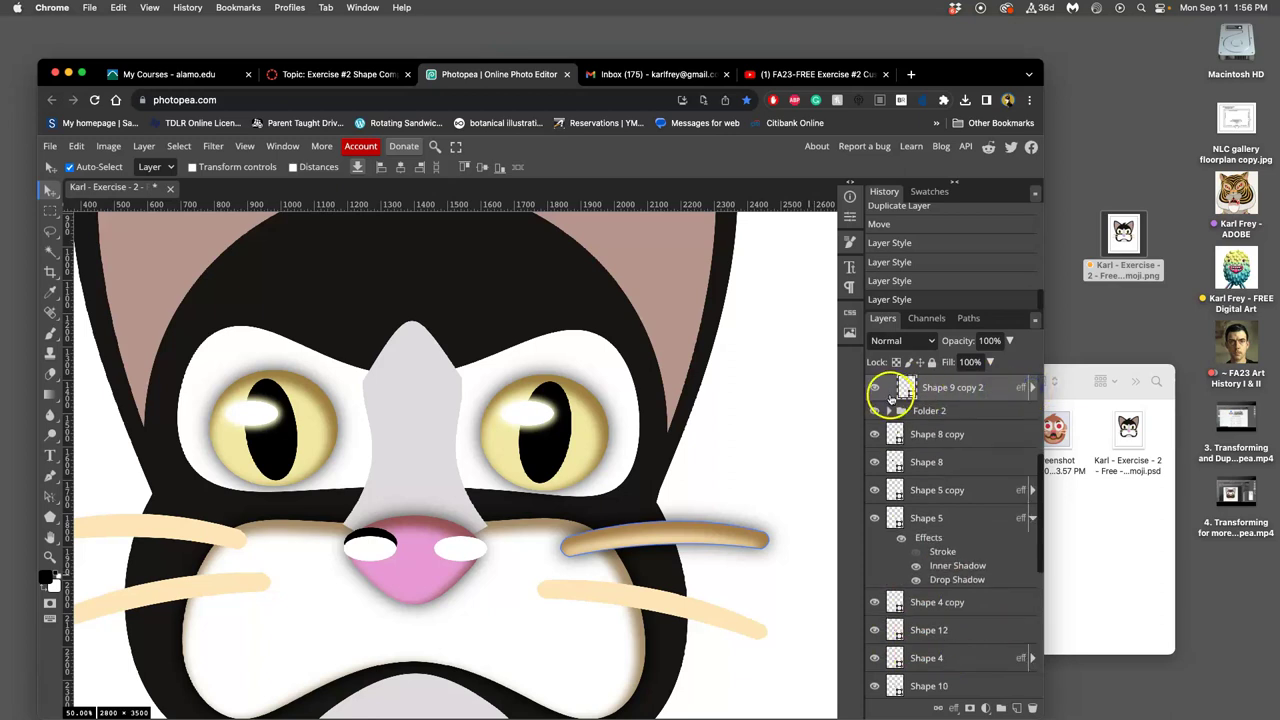
pyautogui.press('super+s')
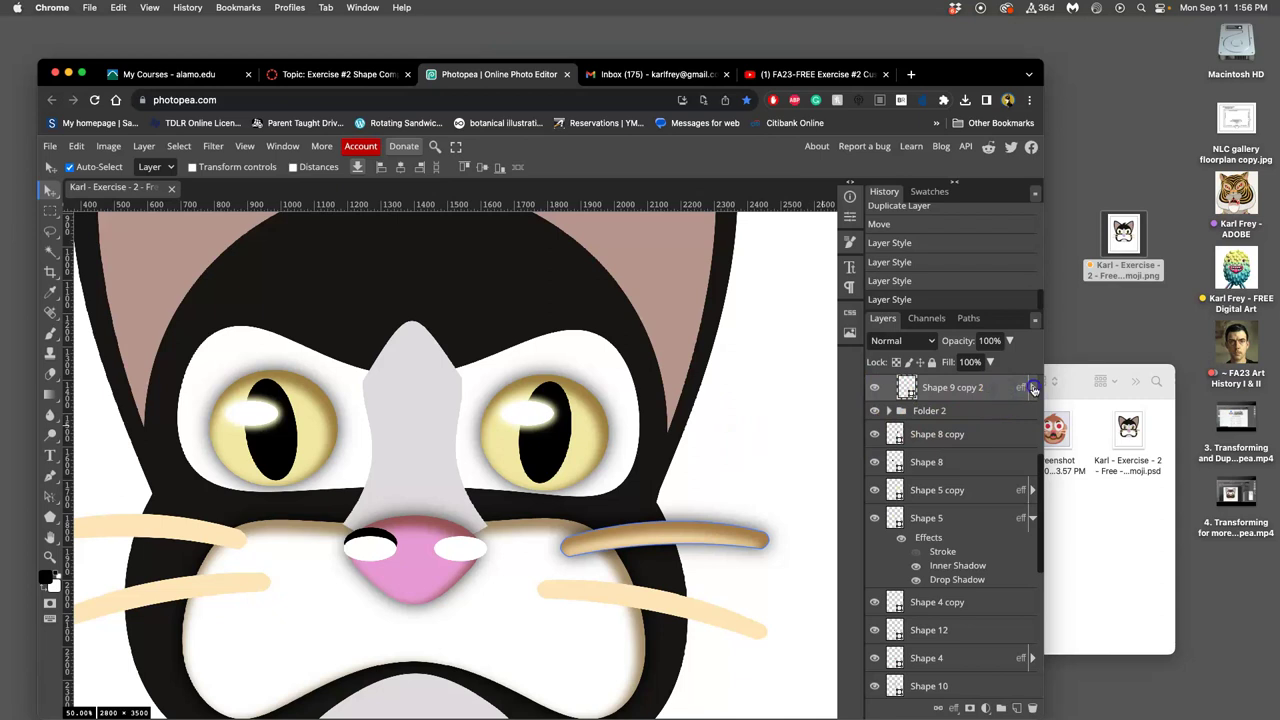
pyautogui.click(1032, 387)
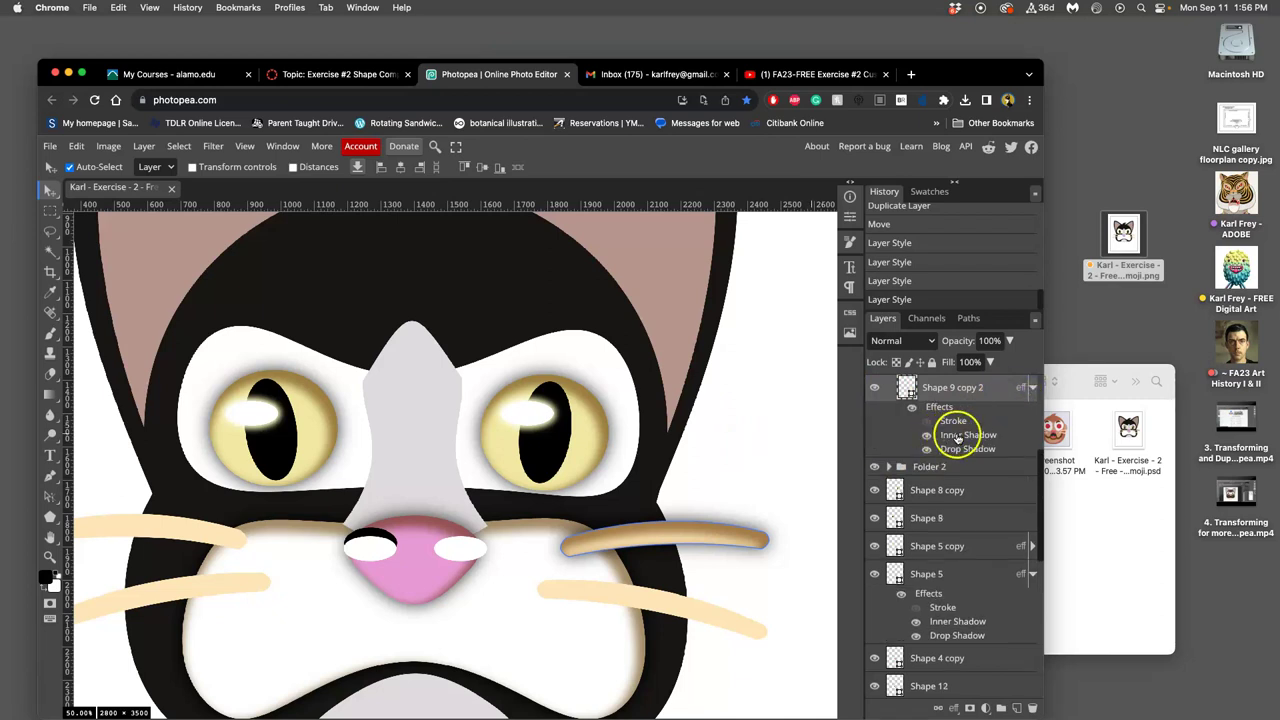
# Try changing the whisker's inner shadow angle to -110 and confirm the dialog
pyautogui.doubleClick(940, 408)
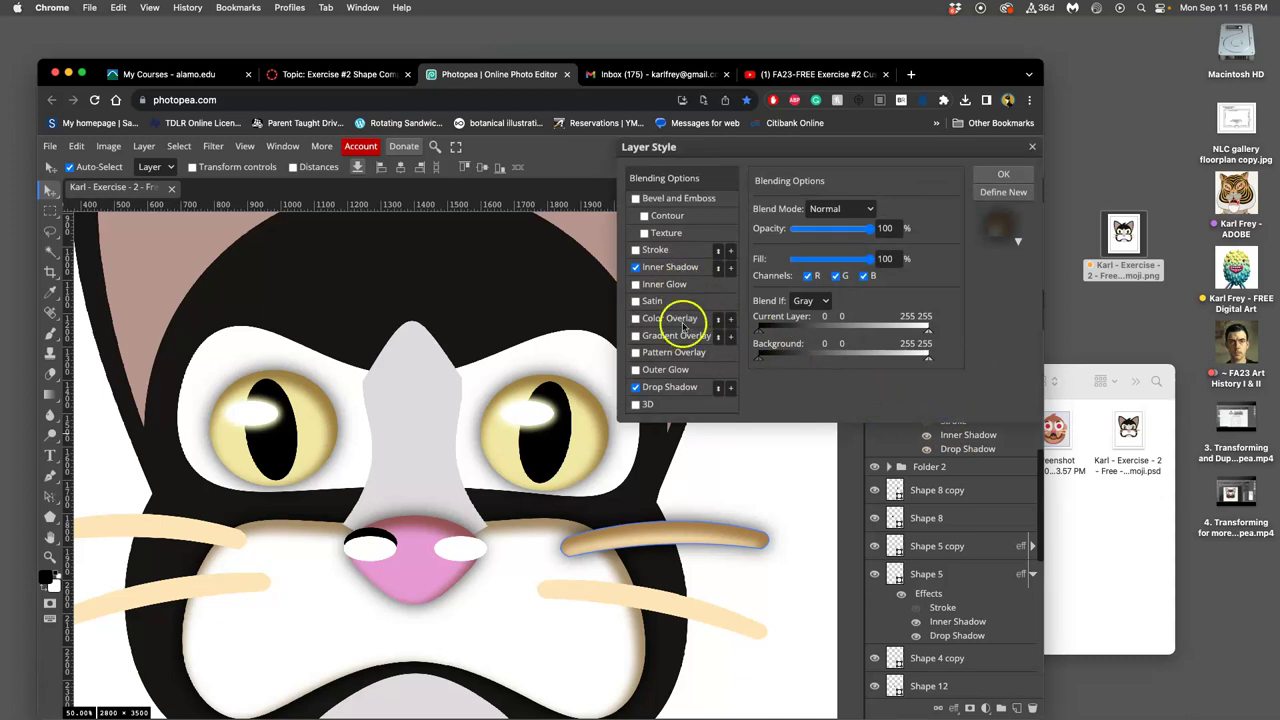
pyautogui.click(670, 268)
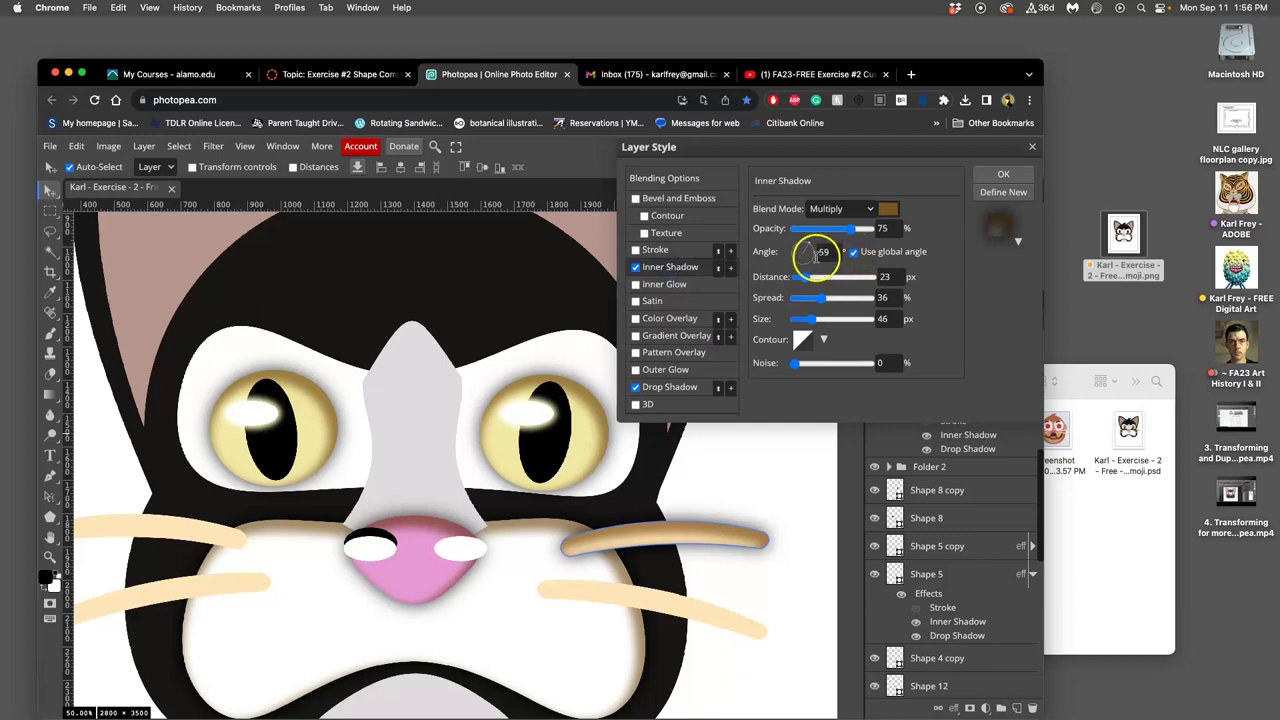
pyautogui.click(799, 262)
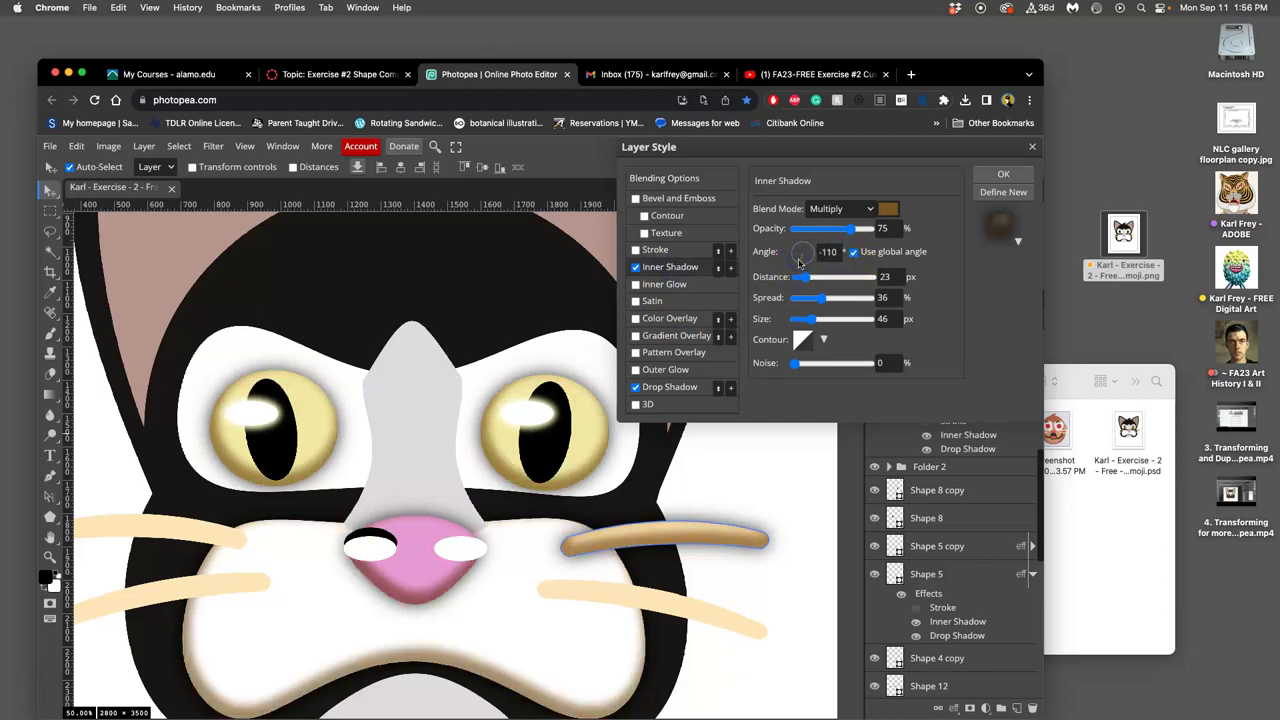
pyautogui.click(893, 258)
pyautogui.moveTo(838, 254); pyautogui.dragTo(831, 256)
pyautogui.press('z')
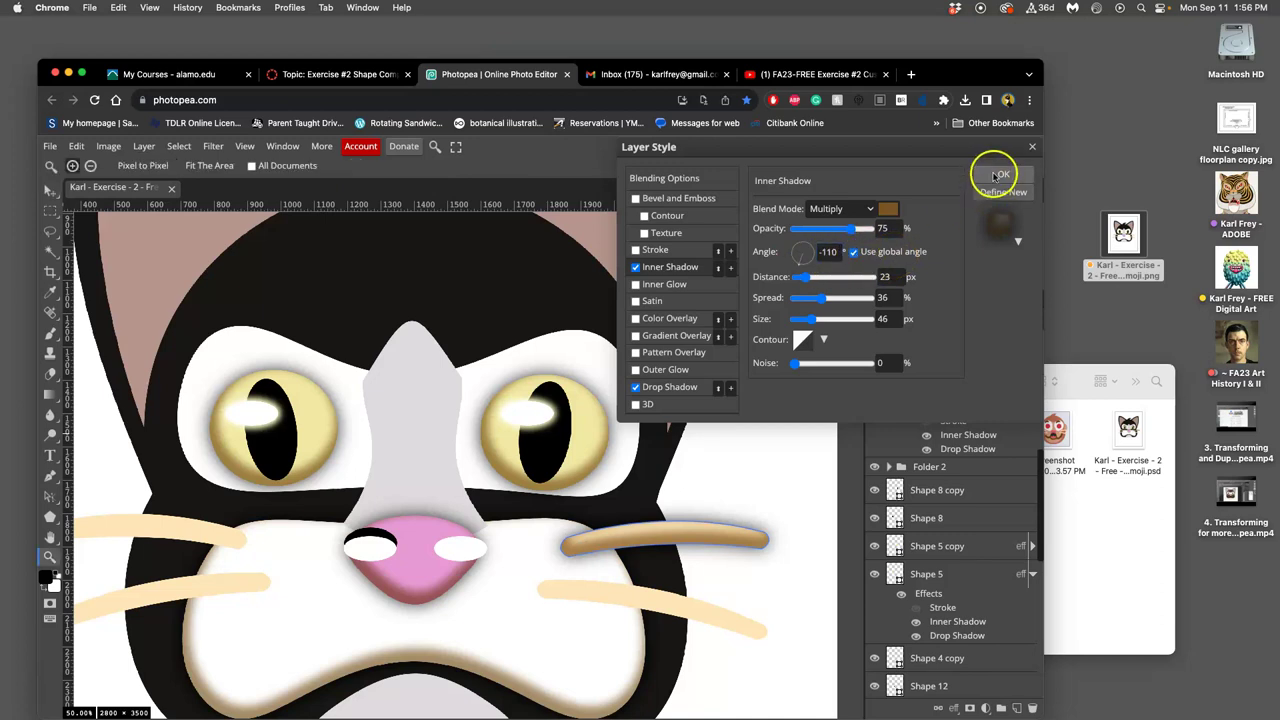
pyautogui.click(1032, 147)
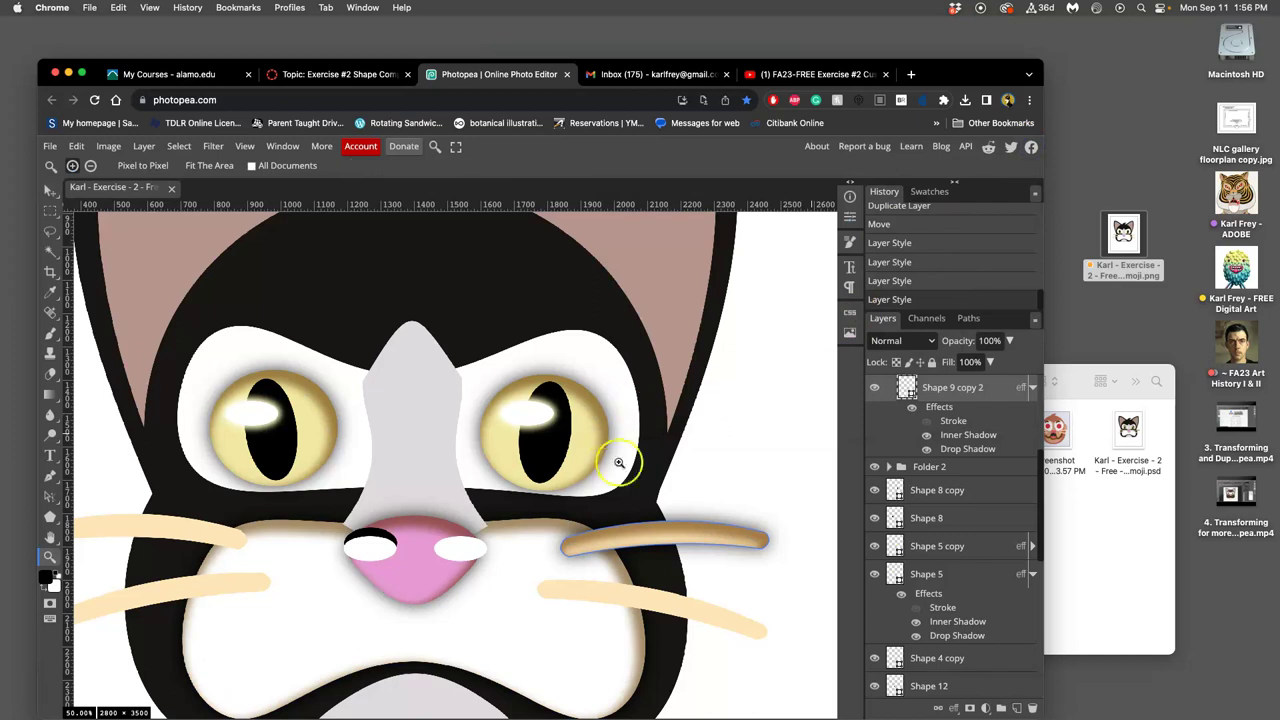
# Turn off Use global angle for the inner shadow and rotate it to −76°
pyautogui.doubleClick(941, 408)
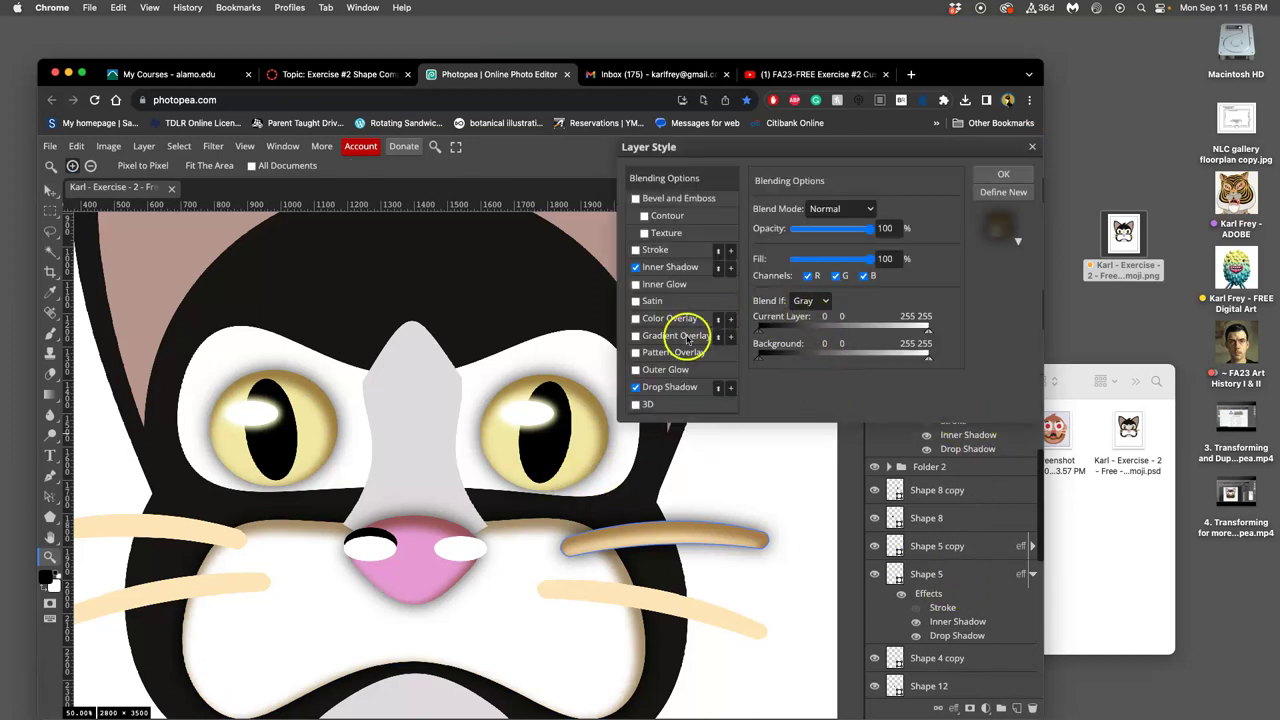
pyautogui.click(668, 268)
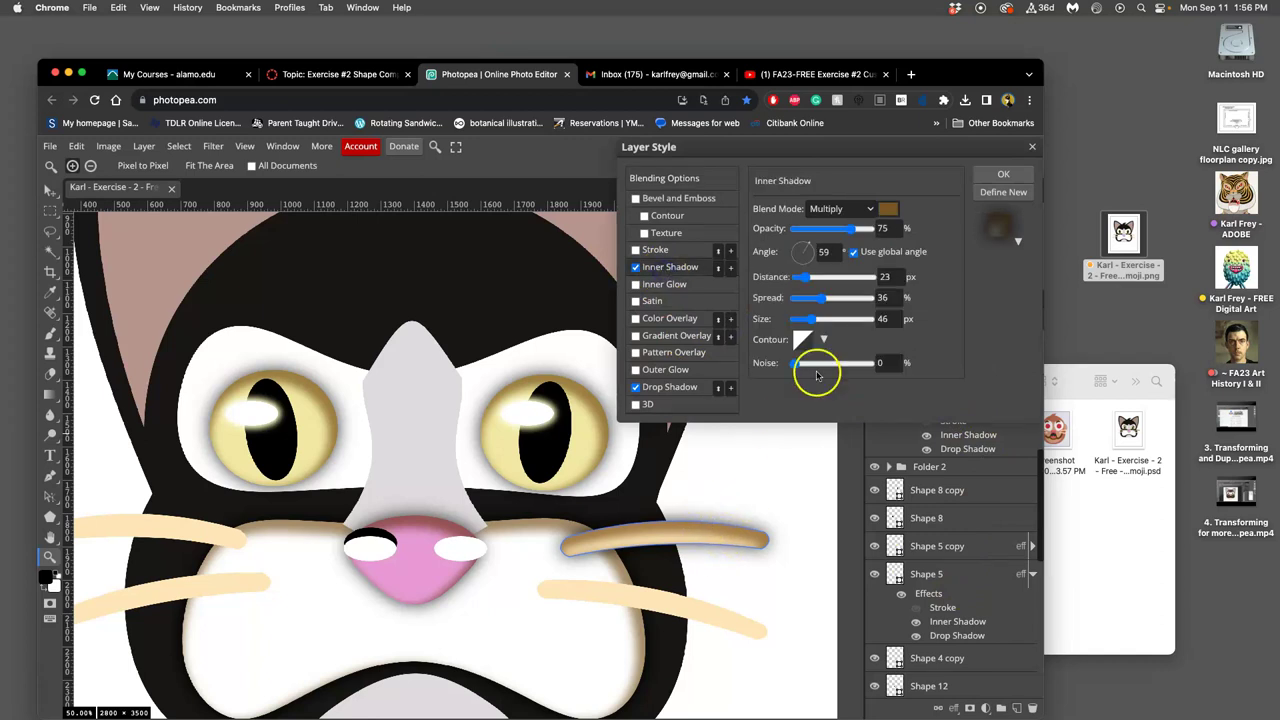
pyautogui.click(853, 253)
pyautogui.moveTo(805, 256)
pyautogui.mouseDown()
pyautogui.moveTo(816, 272)
pyautogui.moveTo(808, 251)
pyautogui.moveTo(808, 262)
pyautogui.mouseUp()
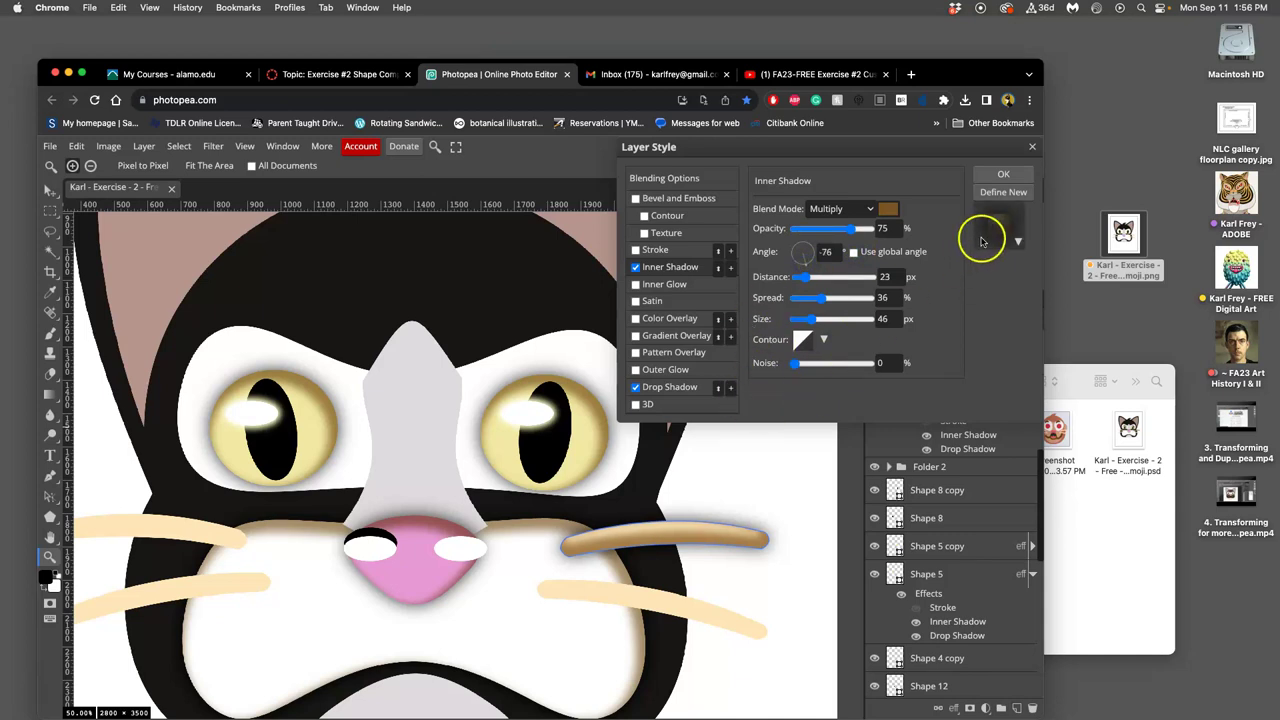
# Confirm the new inner shadow angle and copy the upper whisker's layer style
pyautogui.click(1003, 174)
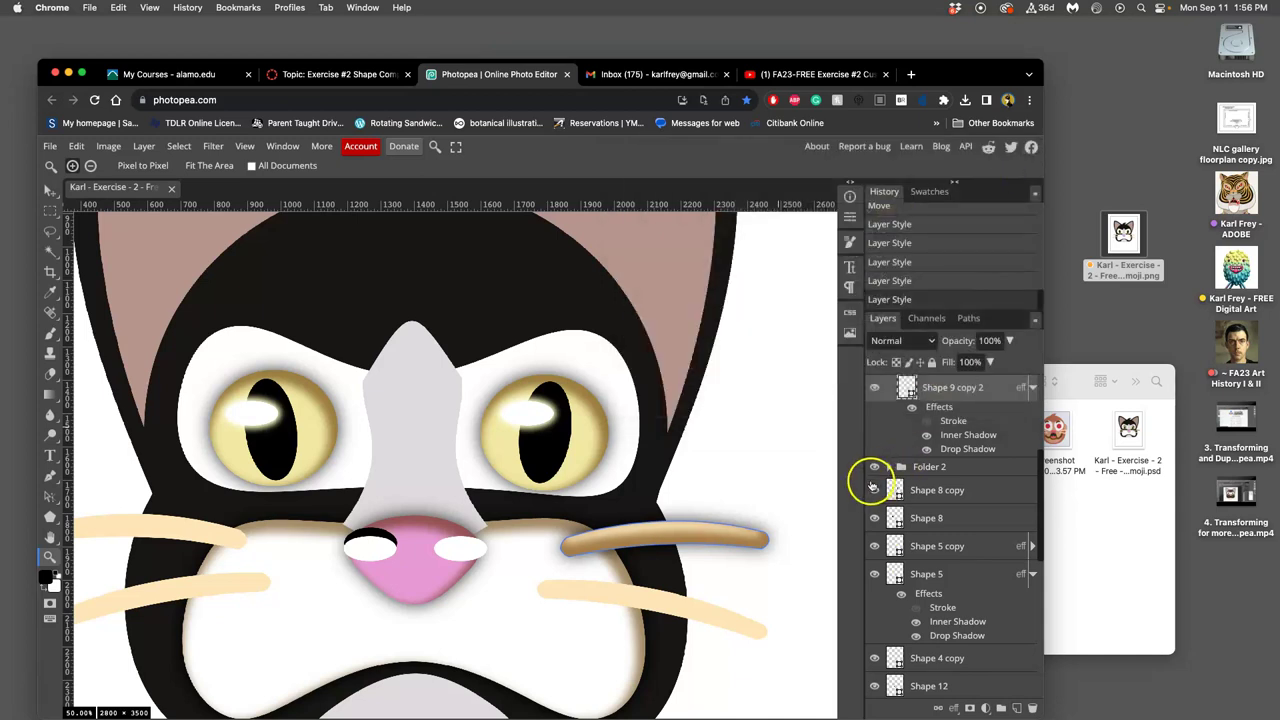
pyautogui.keyDown('alt'); pyautogui.click(801, 456); pyautogui.keyUp('alt')
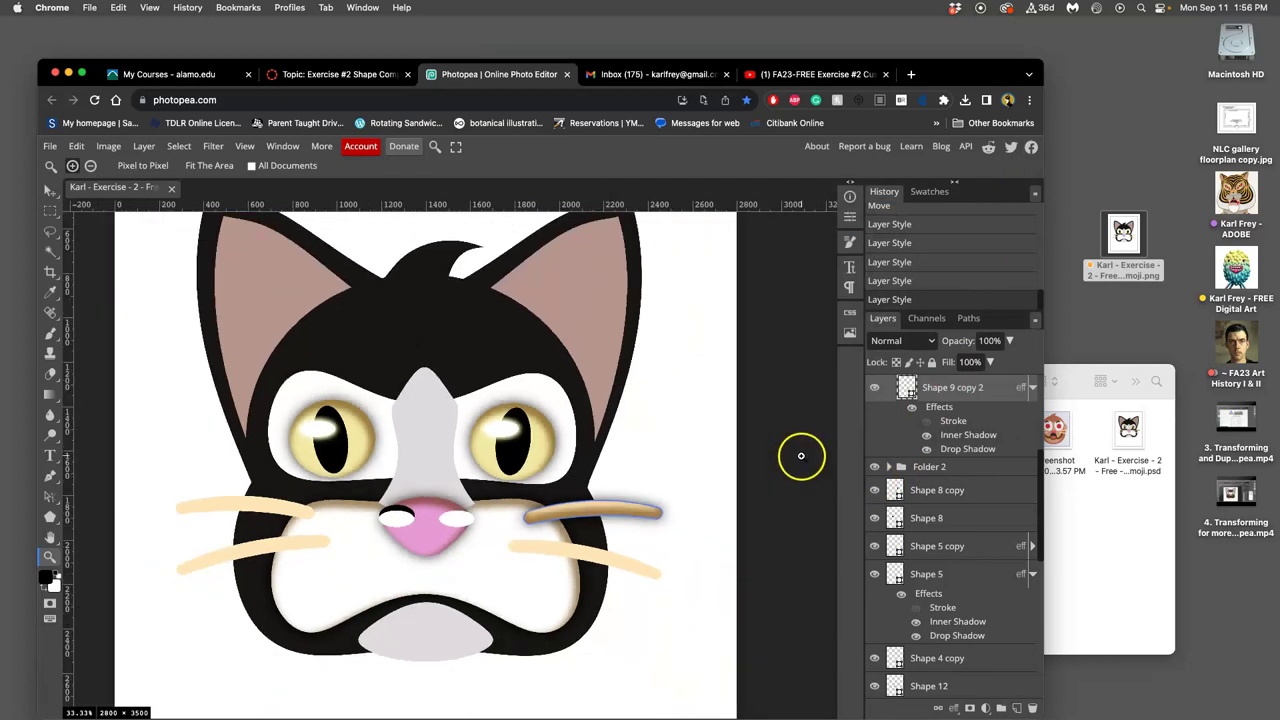
pyautogui.rightClick(960, 400)
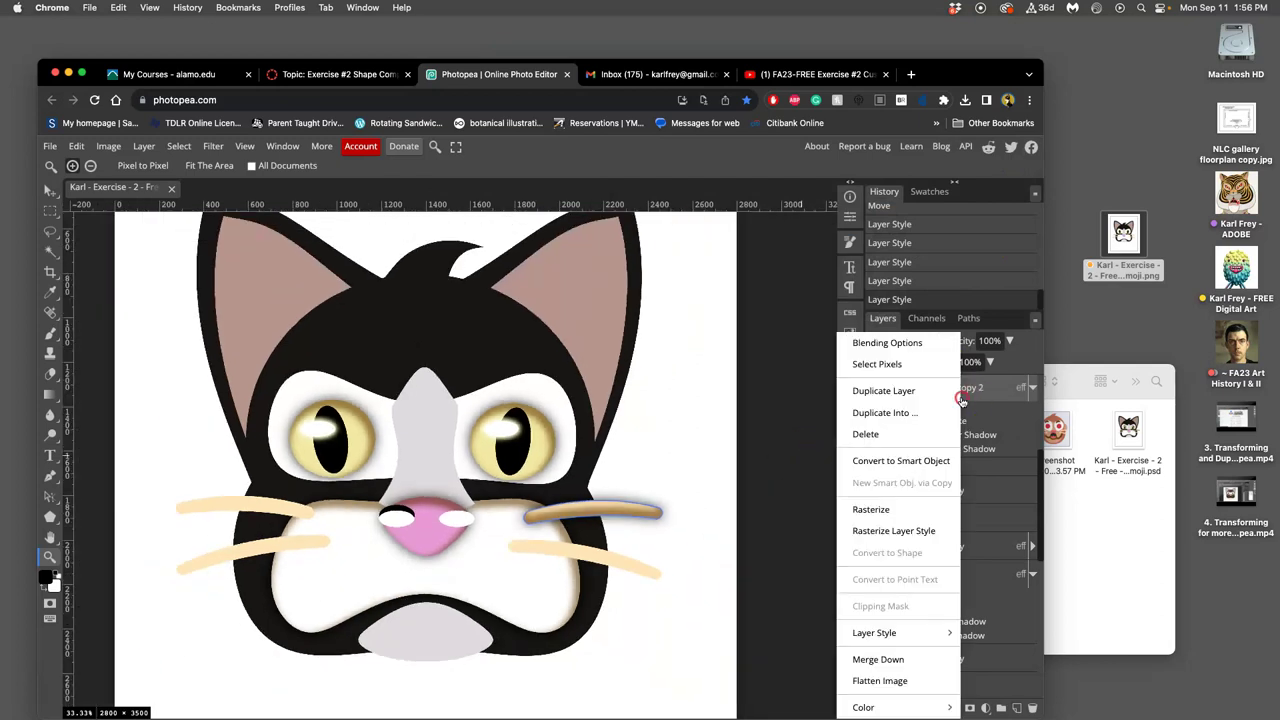
pyautogui.moveTo(921, 636)
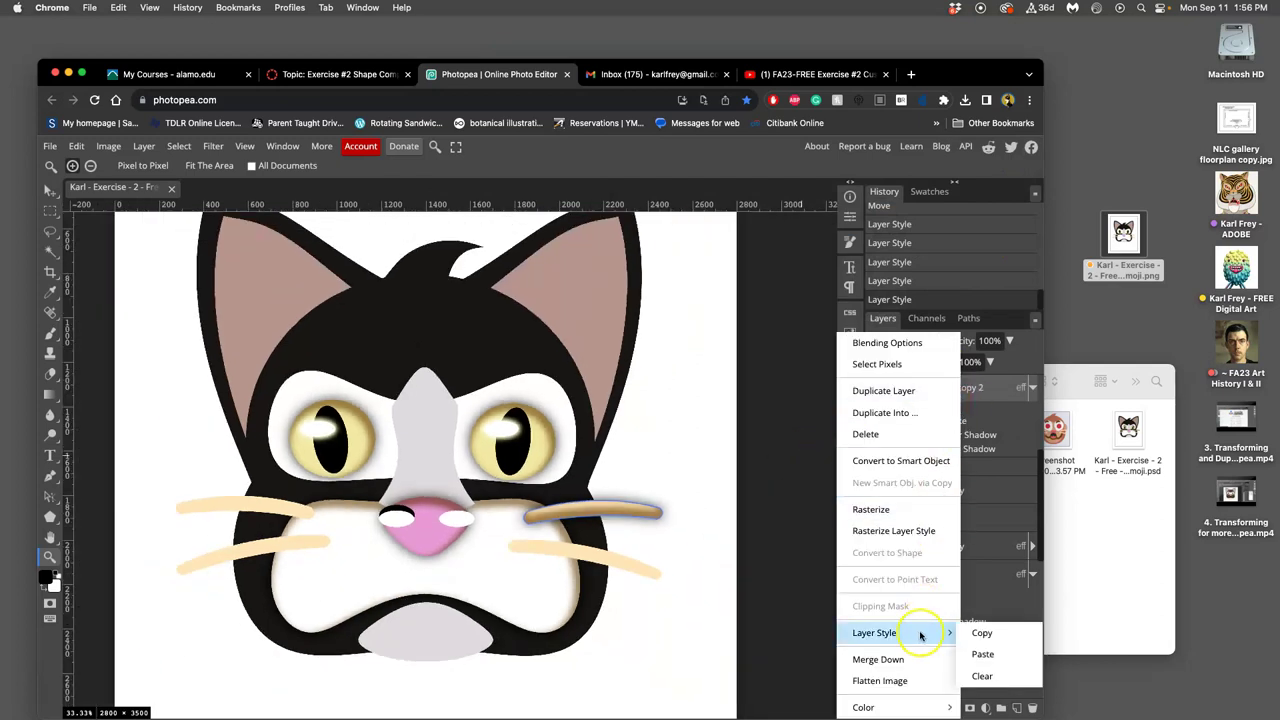
pyautogui.click(977, 633)
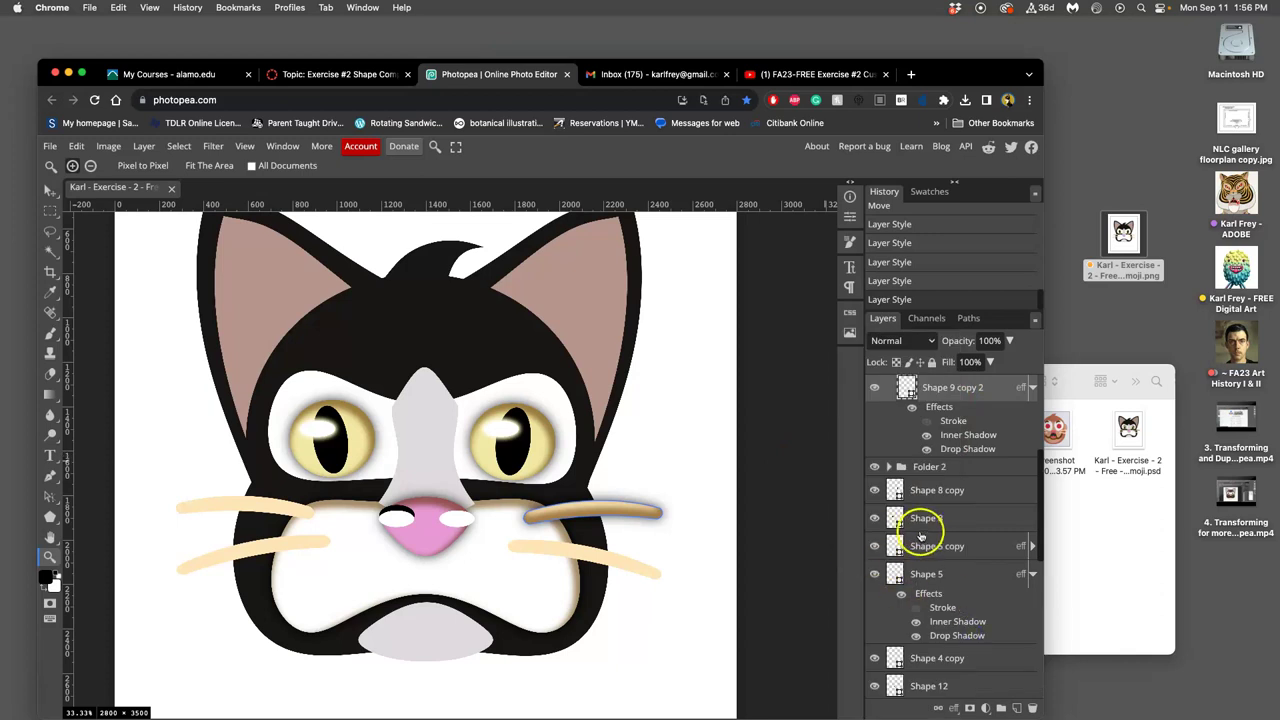
# Paste the whisker style onto the lower right whisker
pyautogui.scroll(3, 919, 530)
pyautogui.click(951, 558)
pyautogui.rightClick(951, 558)
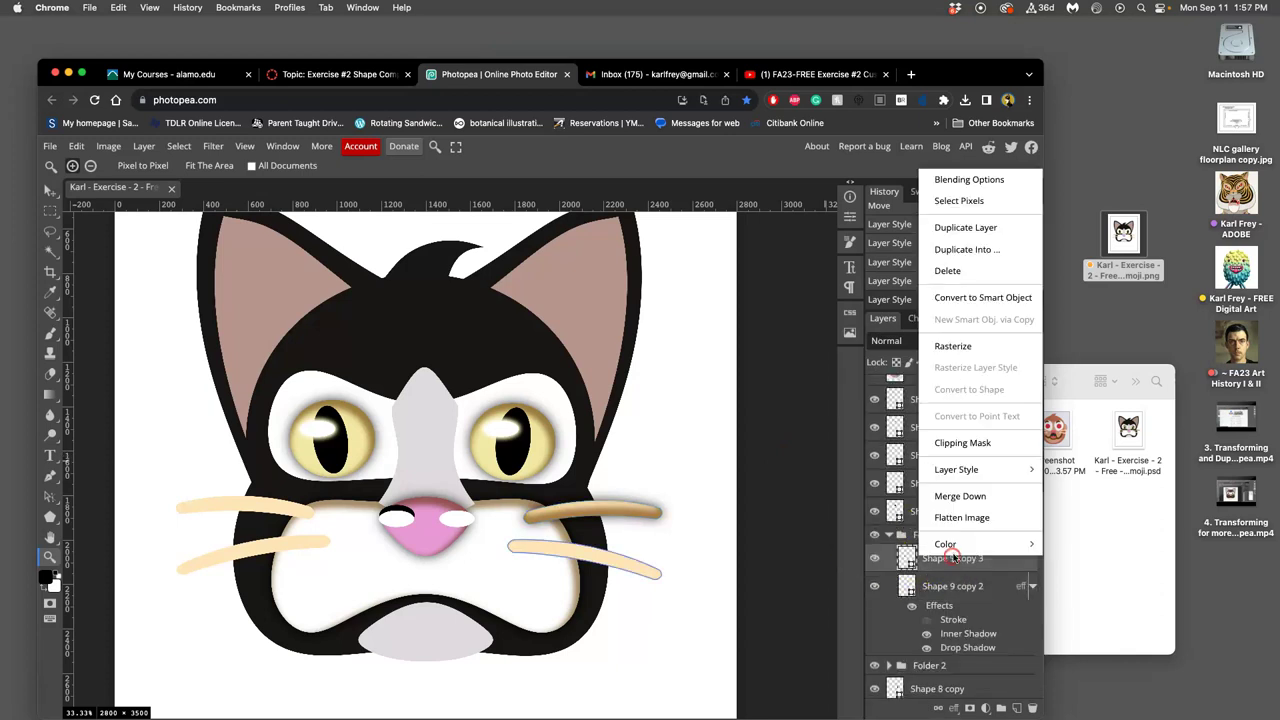
pyautogui.click(991, 494)
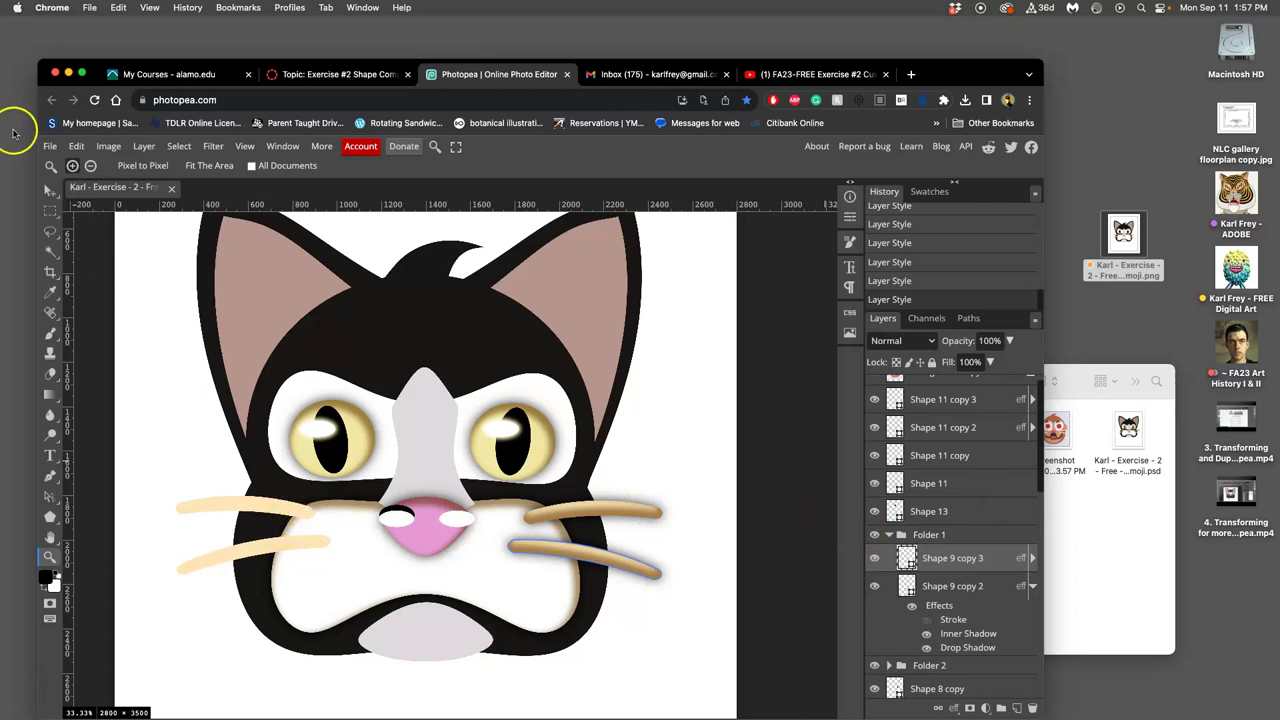
# Select both left whiskers, Shape 9 and Shape 9 copy, and paste the whisker style
pyautogui.click(45, 190)
pyautogui.click(252, 503)
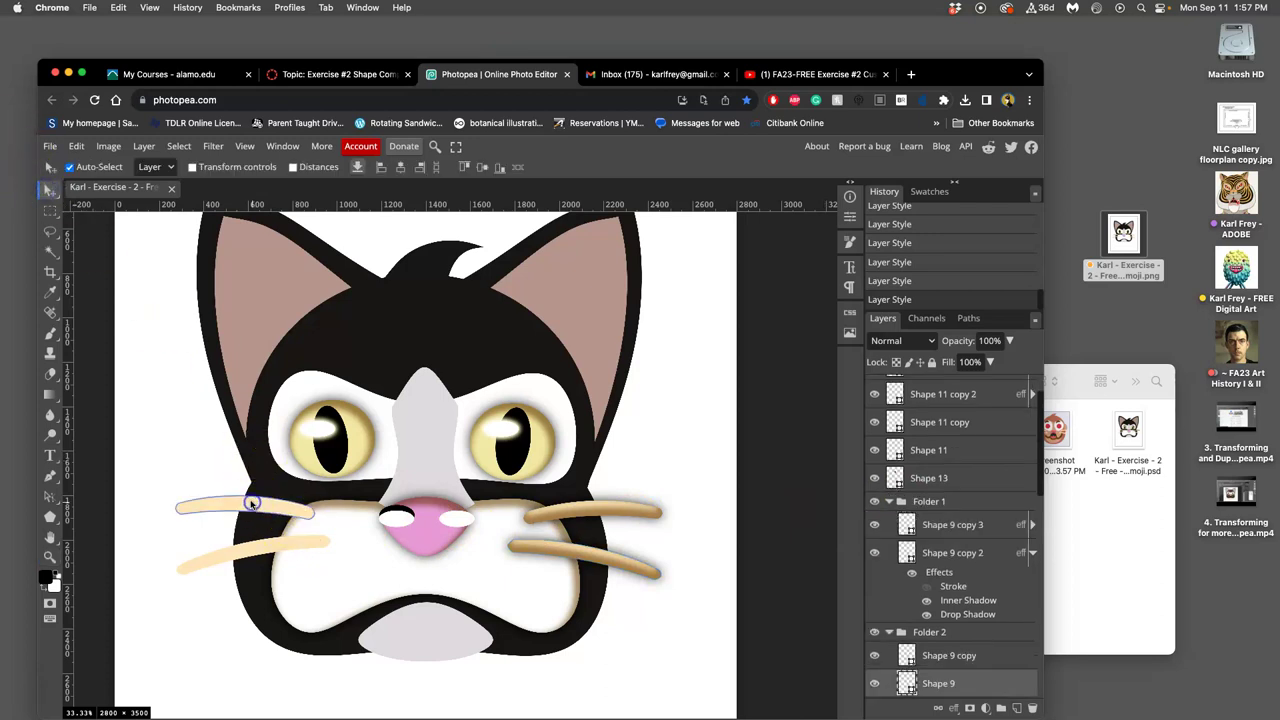
pyautogui.keyDown('shift'); pyautogui.click(260, 545); pyautogui.keyUp('shift')
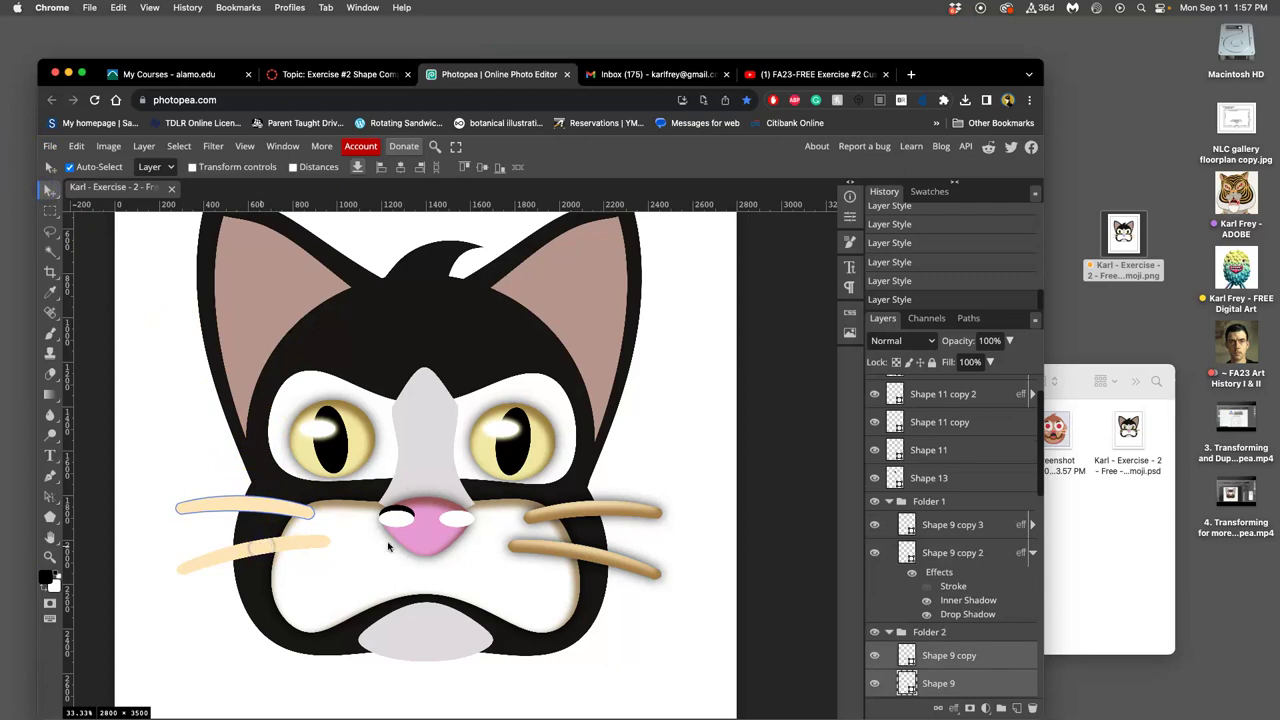
pyautogui.scroll(-2, 962, 601)
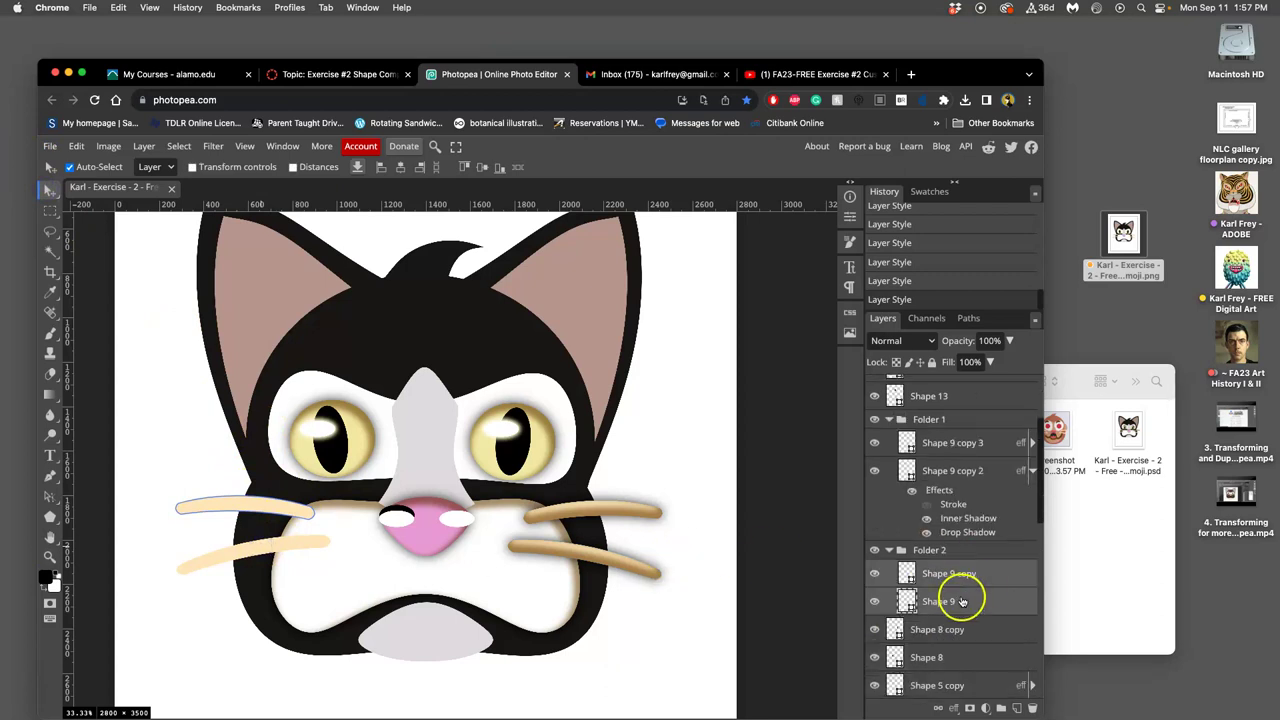
pyautogui.rightClick(962, 601)
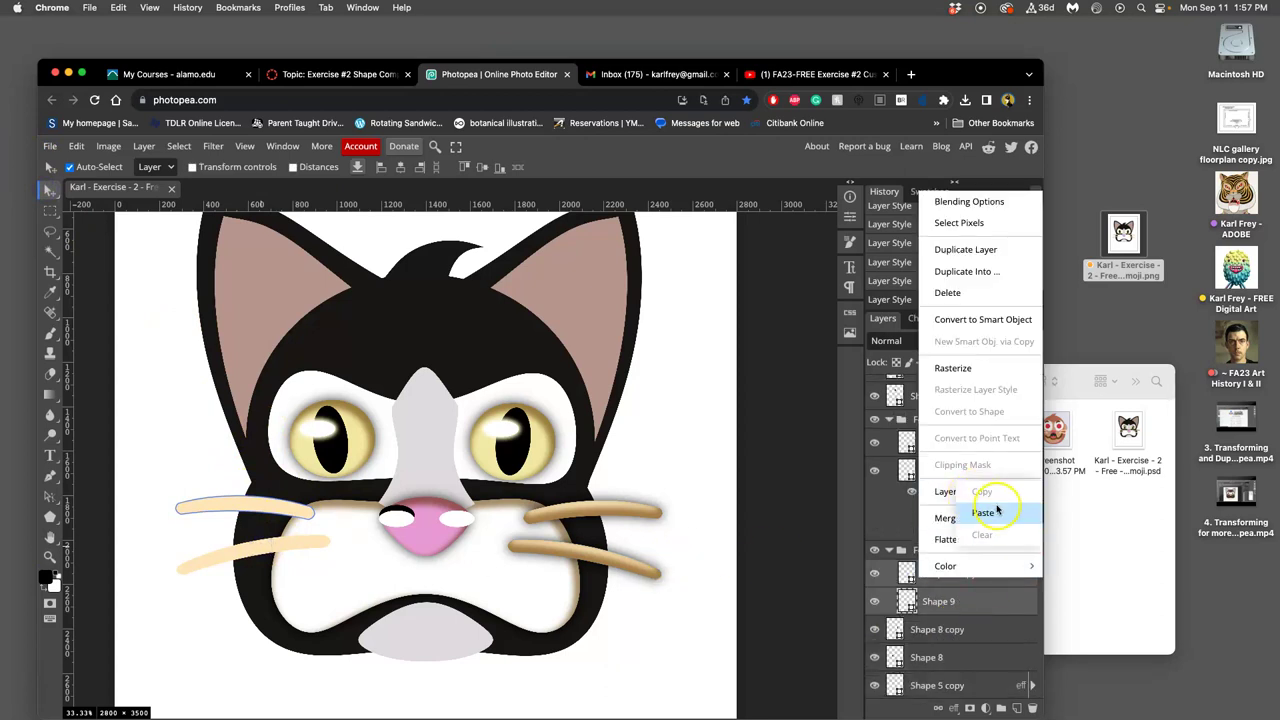
pyautogui.click(984, 512)
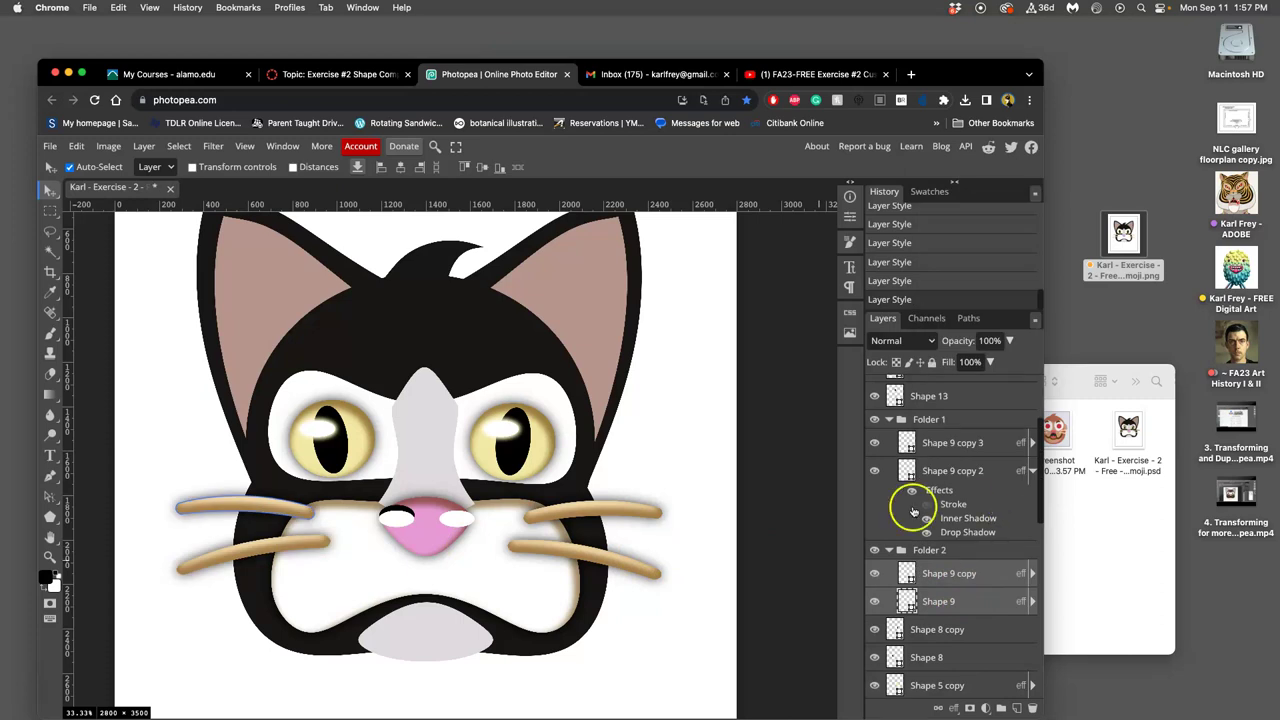
# Select both nostril ovals, Shape 11 and Shape 11 copy, on the canvas
pyautogui.click(430, 541)
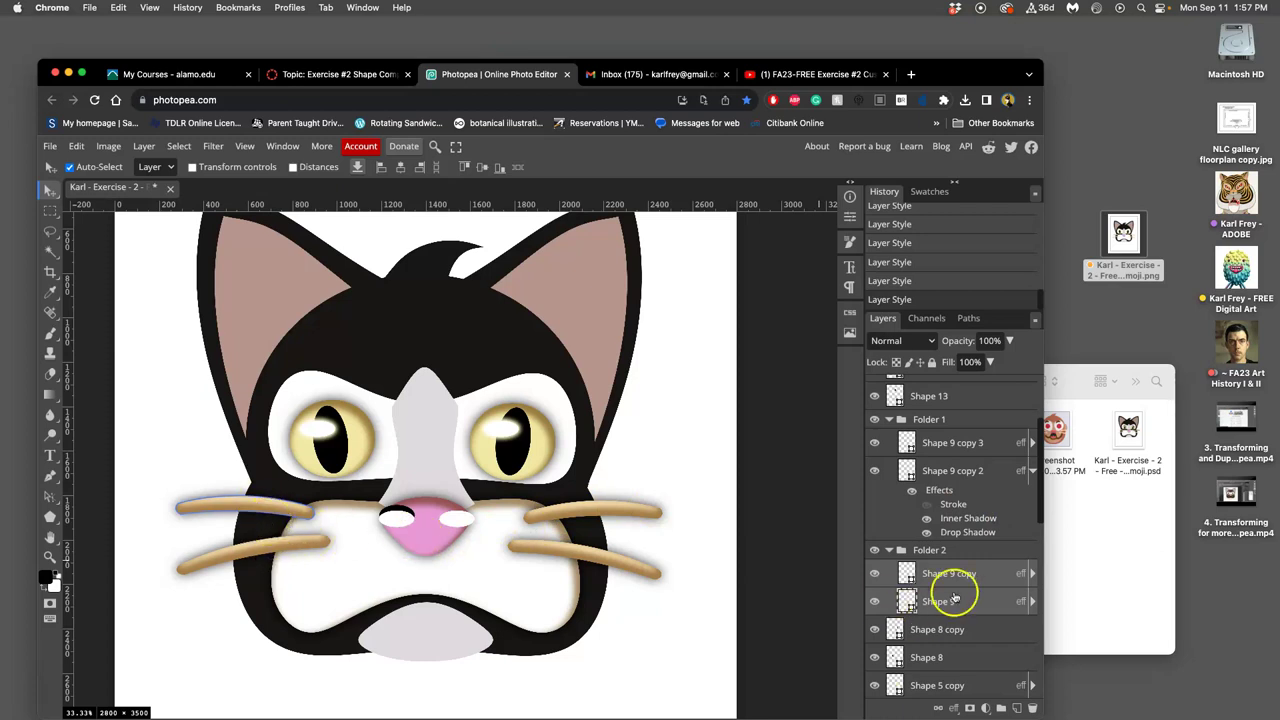
pyautogui.rightClick(398, 522)
pyautogui.click(398, 522)
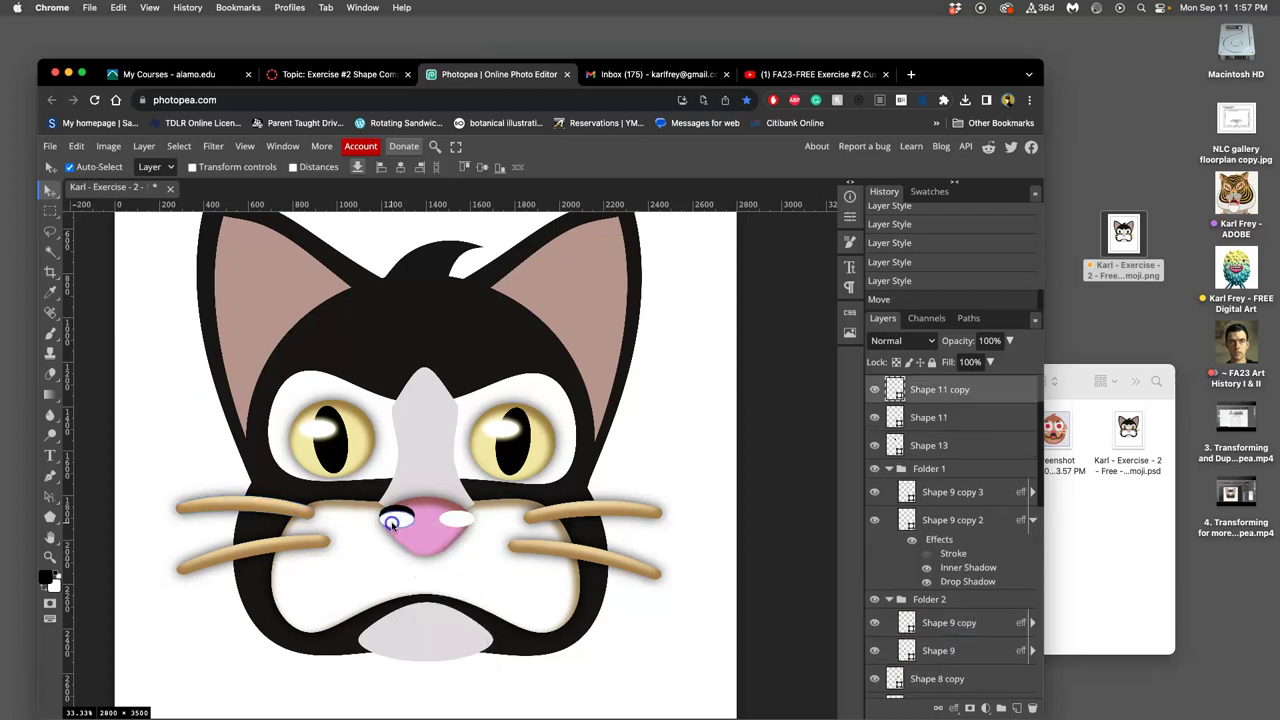
pyautogui.keyDown('shift'); pyautogui.click(455, 522); pyautogui.keyUp('shift')
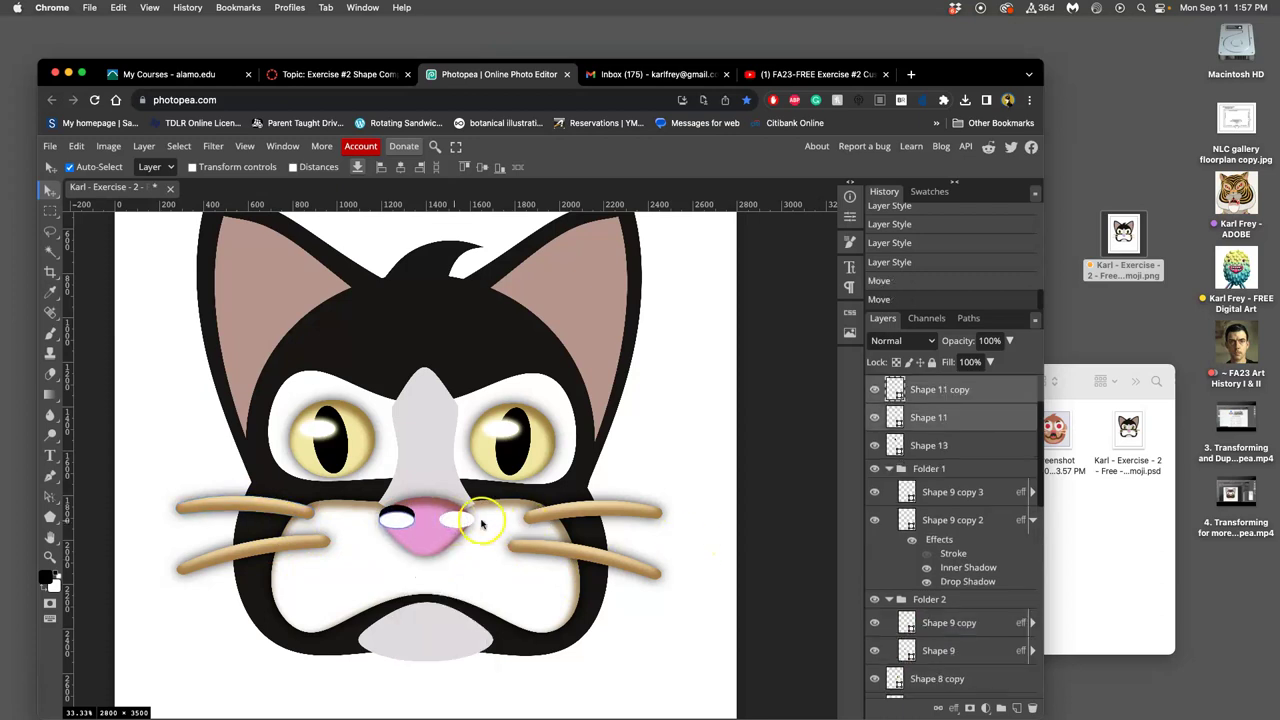
pyautogui.keyDown('shift'); pyautogui.click(465, 523); pyautogui.keyUp('shift')
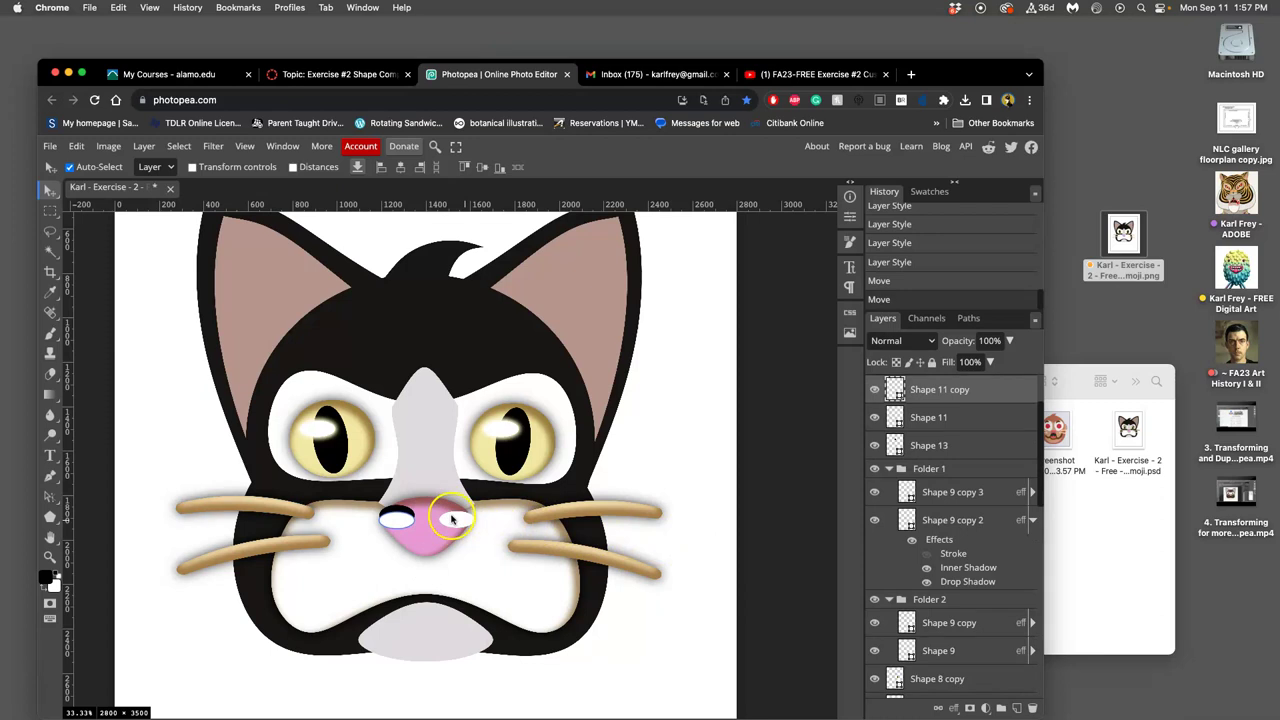
pyautogui.keyDown('shift'); pyautogui.click(455, 522); pyautogui.keyUp('shift')
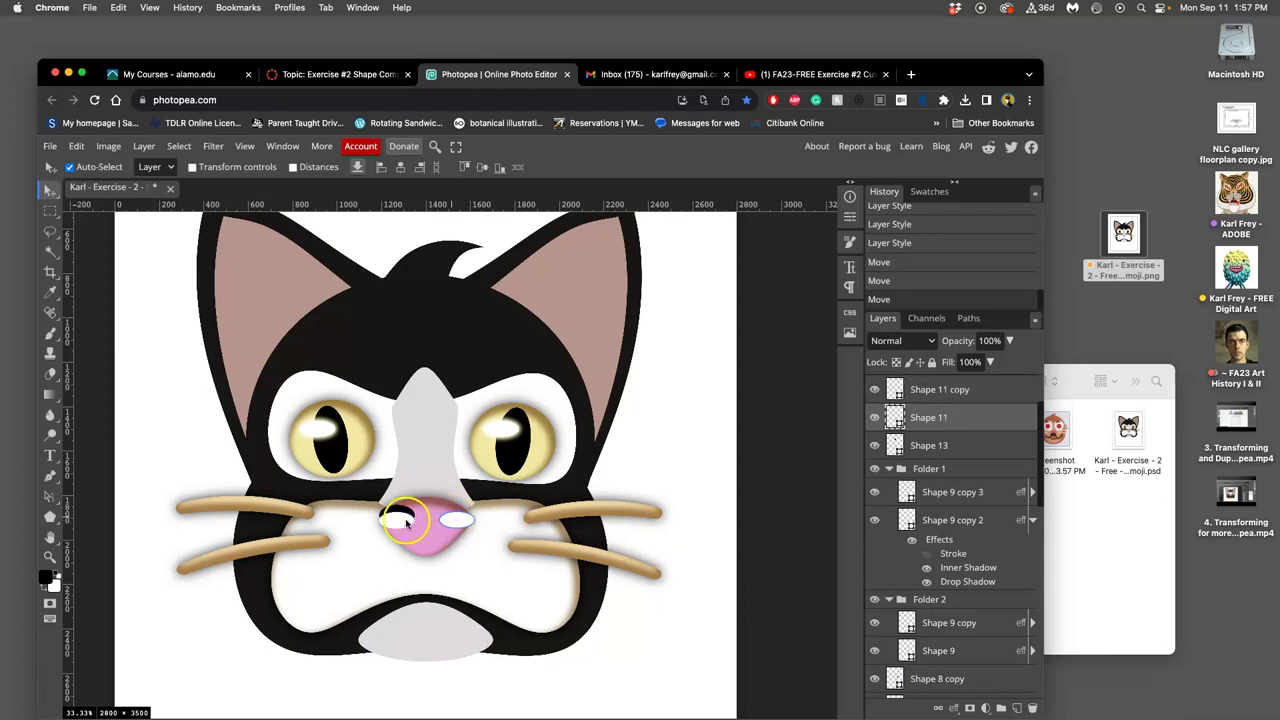
# Paste the whisker shadow style onto both nostrils and expand Shape 11's effects
pyautogui.rightClick(955, 428)
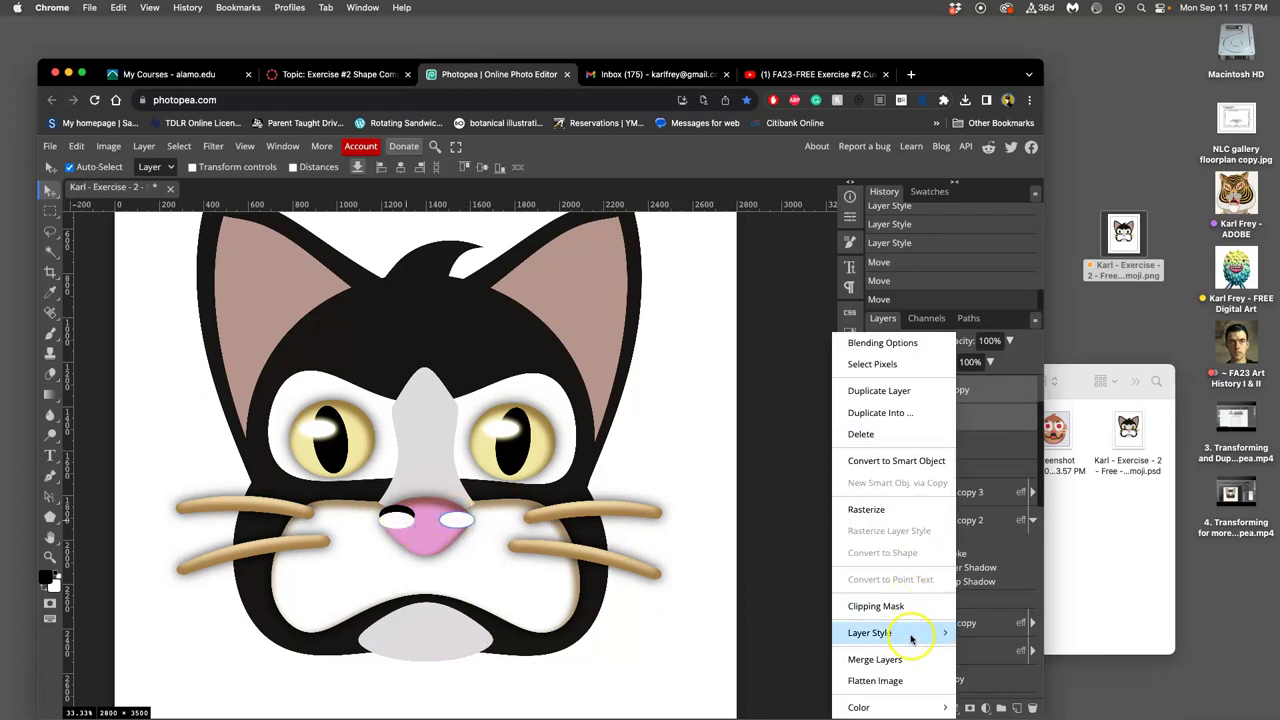
pyautogui.moveTo(910, 636)
pyautogui.click(987, 651)
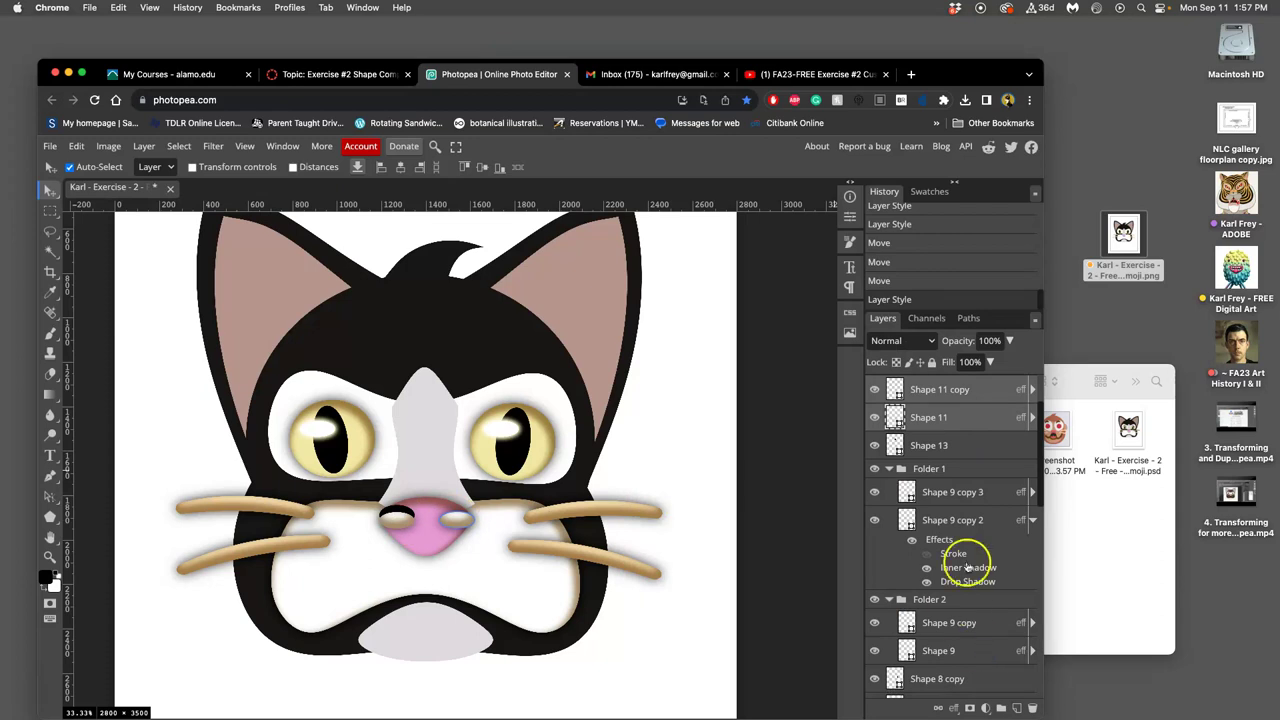
pyautogui.click(1033, 418)
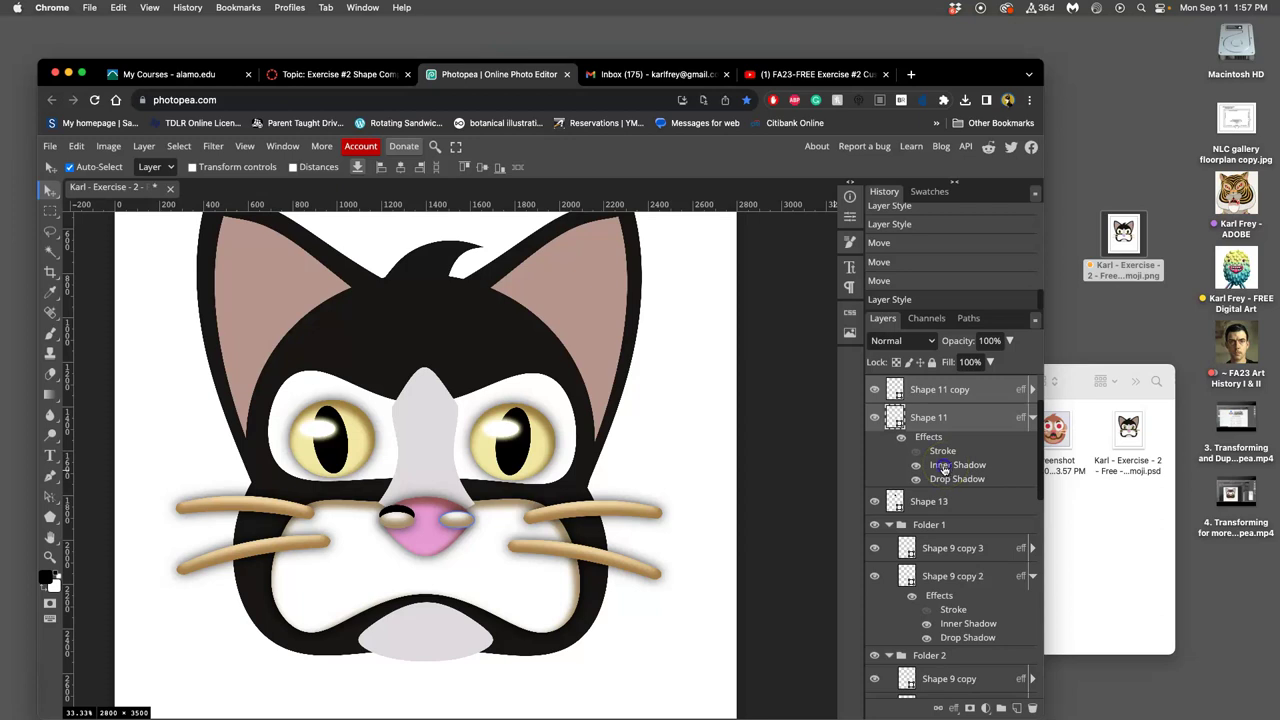
# Set the right nostril's inner shadow to a 100° angle and dark blue #244262
pyautogui.doubleClick(943, 466)
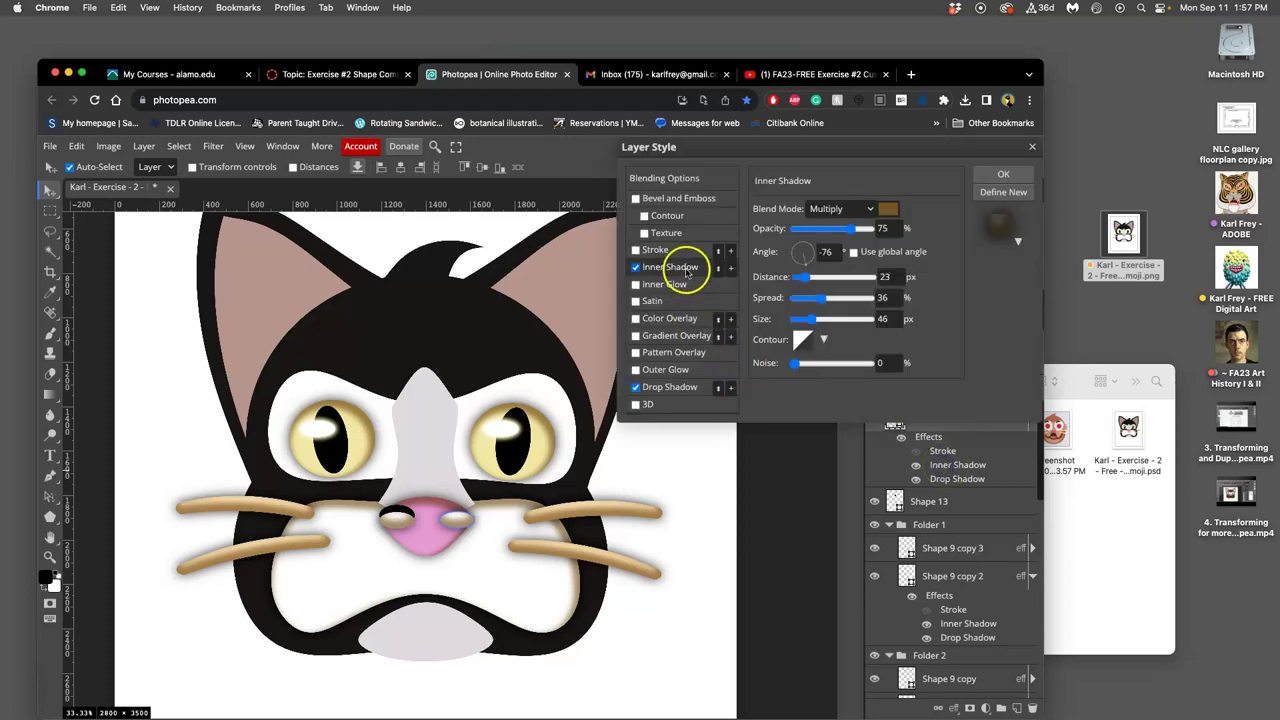
pyautogui.moveTo(794, 260)
pyautogui.mouseDown()
pyautogui.moveTo(829, 251)
pyautogui.moveTo(801, 246)
pyautogui.mouseUp()
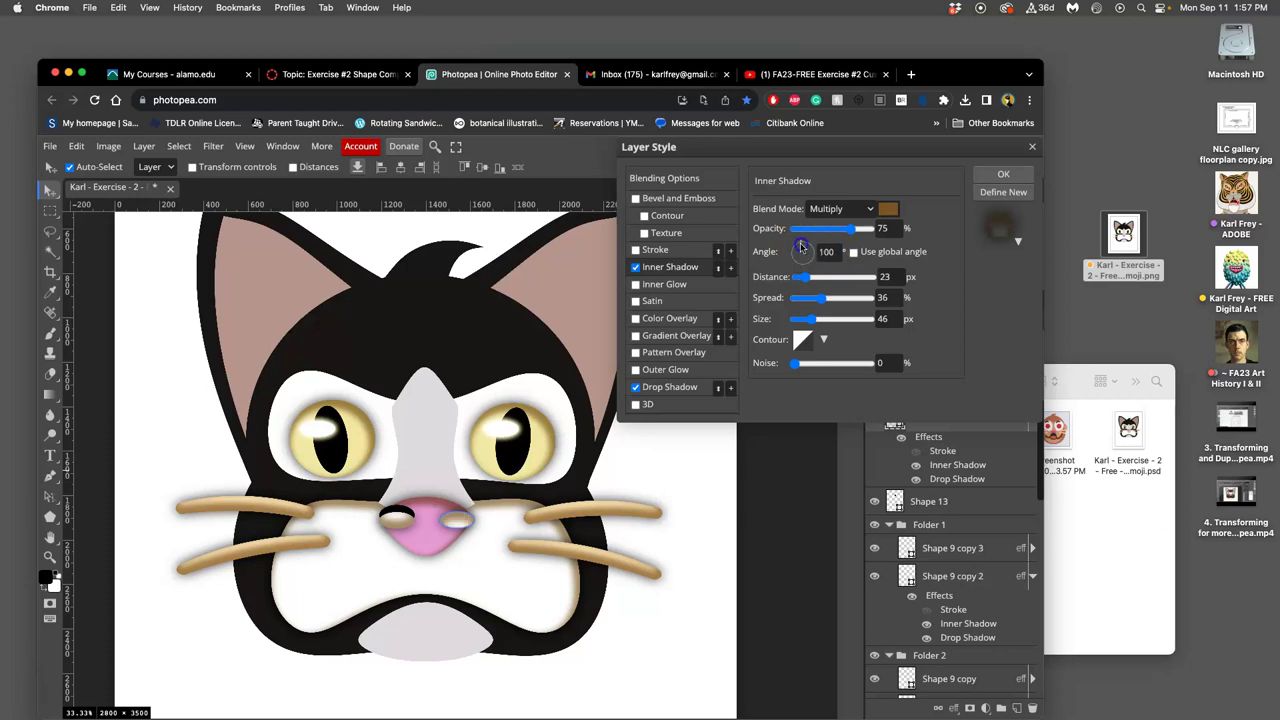
pyautogui.click(888, 208)
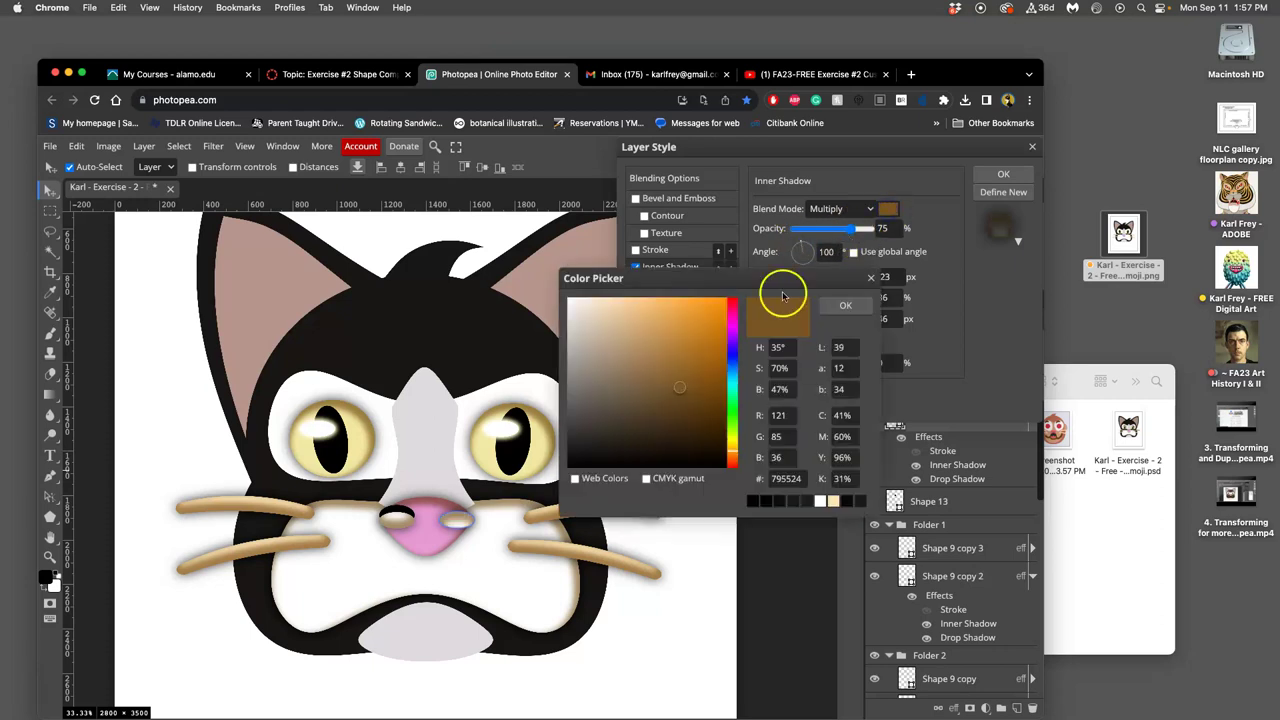
pyautogui.click(732, 367)
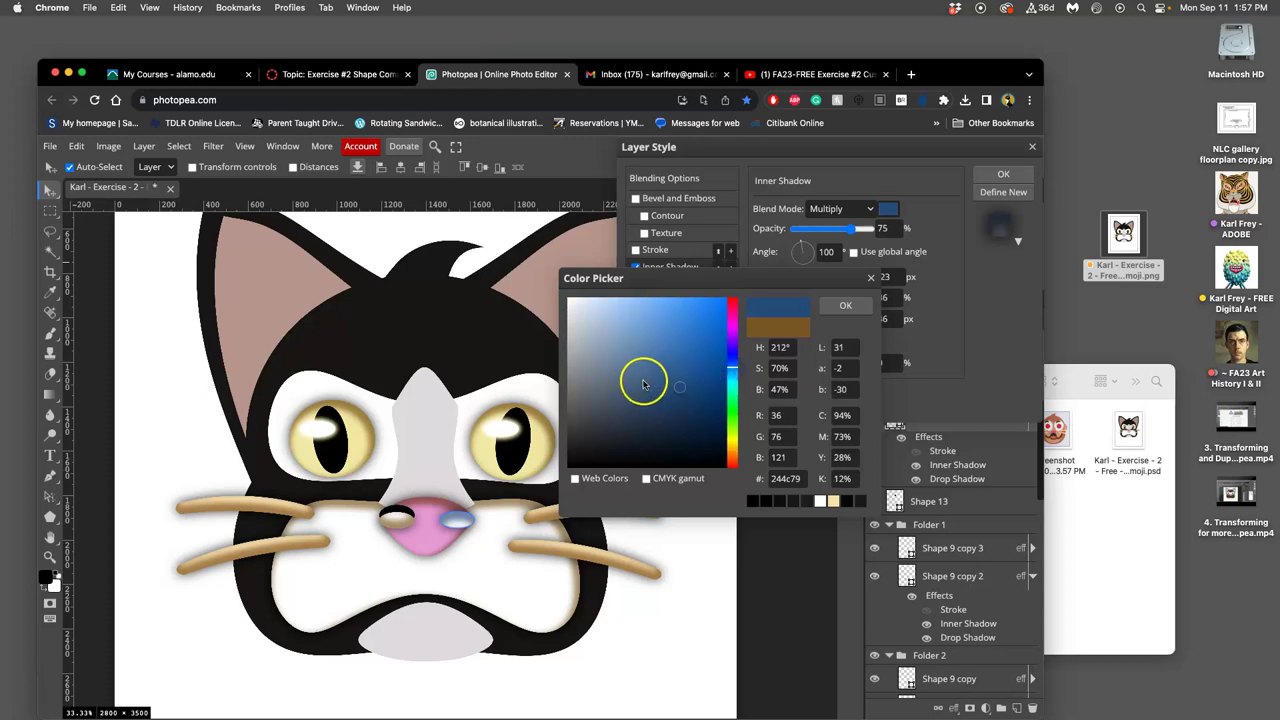
pyautogui.moveTo(643, 385); pyautogui.dragTo(653, 405)
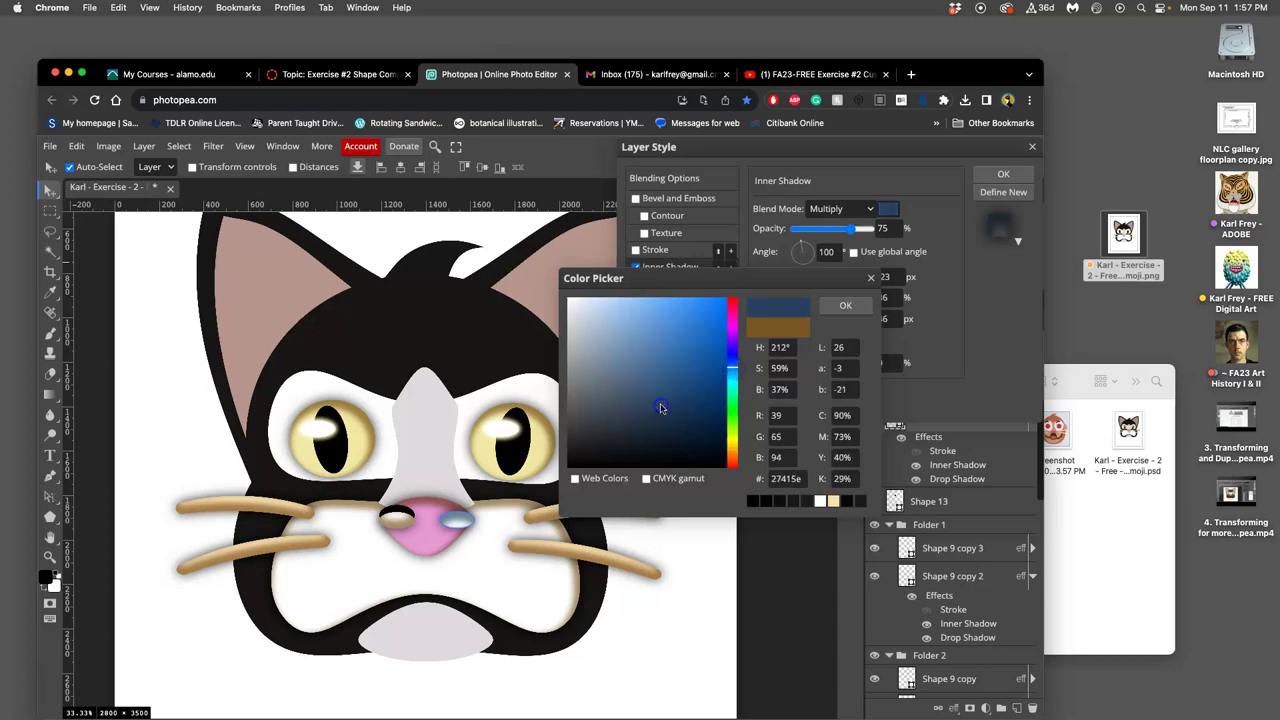
pyautogui.click(842, 305)
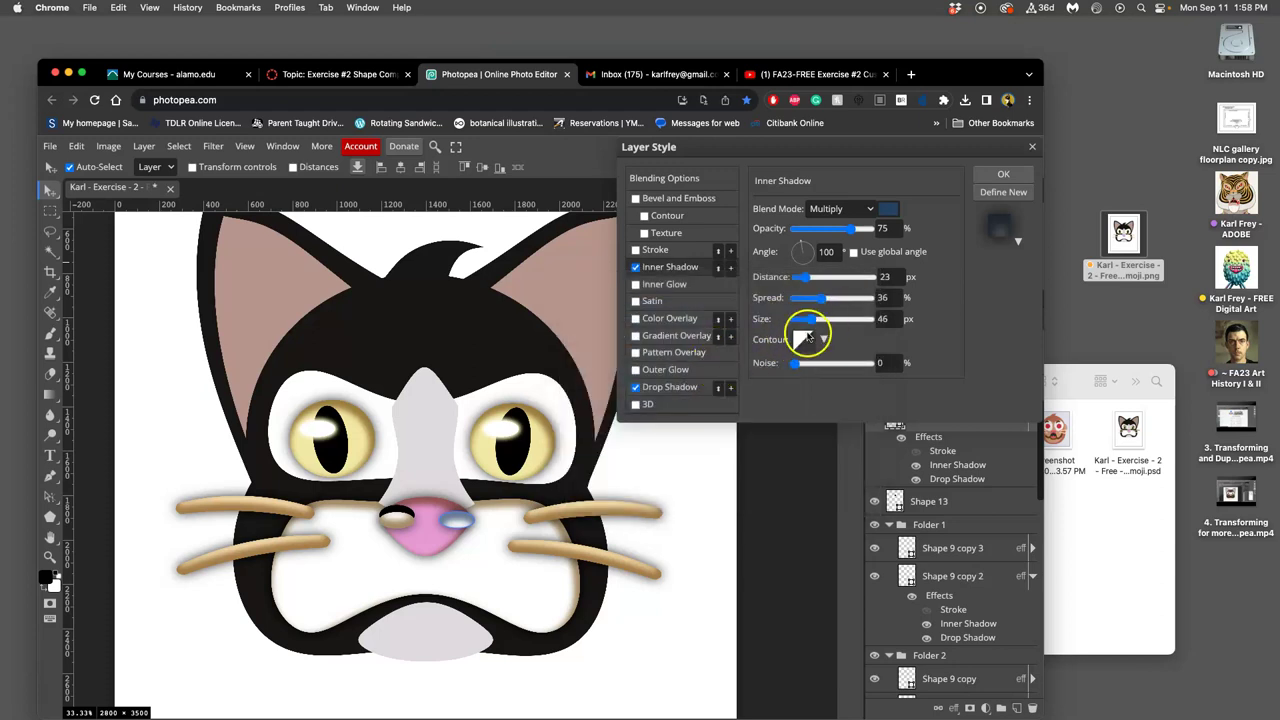
pyautogui.click(995, 174)
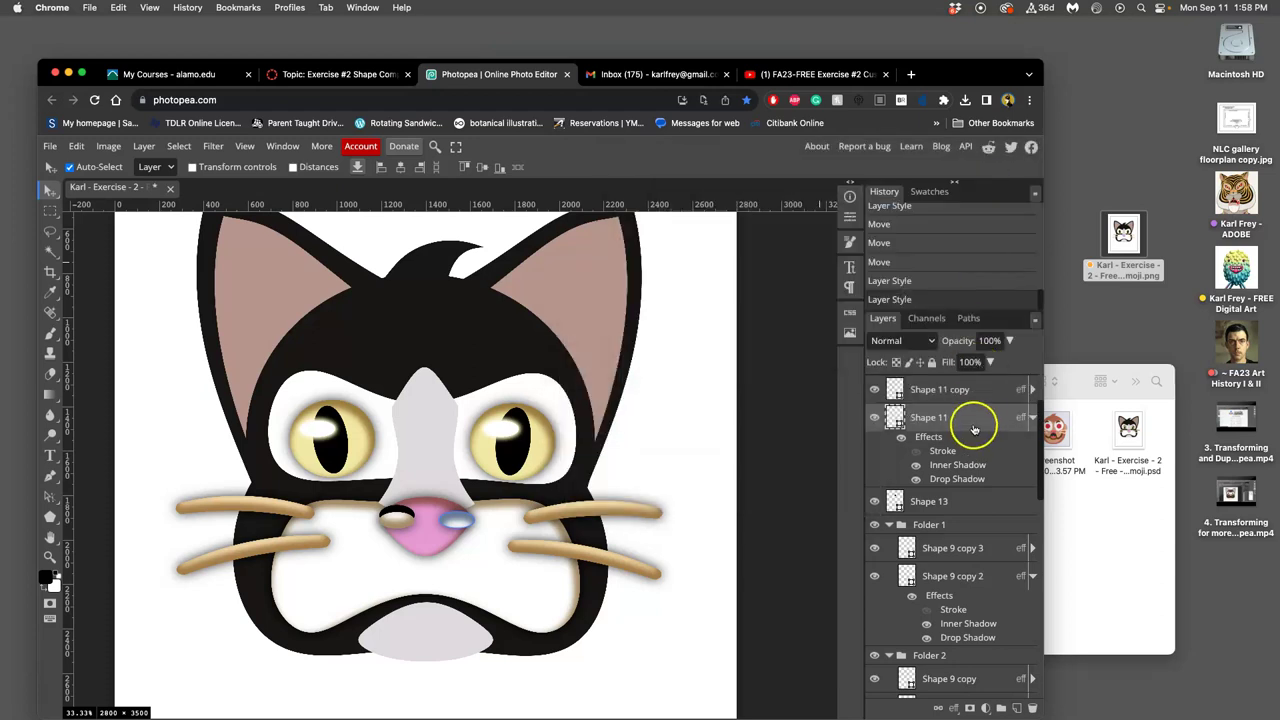
# Copy the right nostril's blue-shaded style and paste it onto the left nostril
pyautogui.rightClick(971, 423)
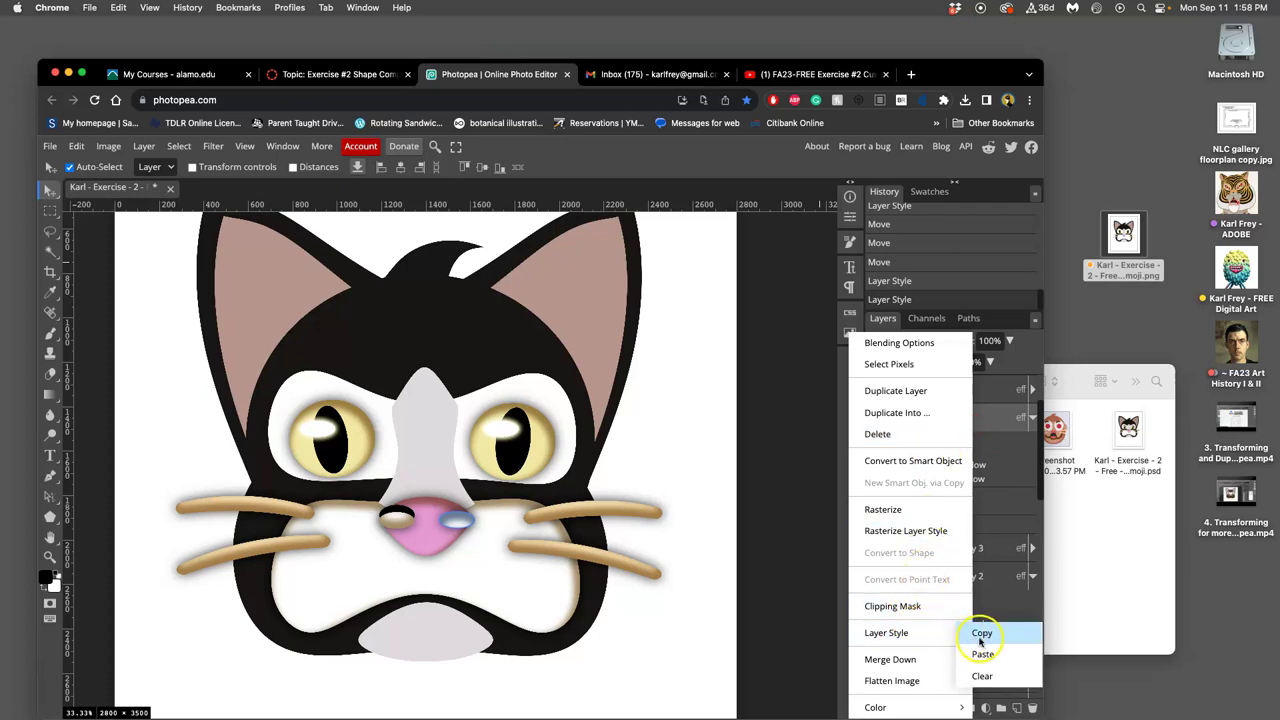
pyautogui.click(982, 636)
pyautogui.rightClick(965, 397)
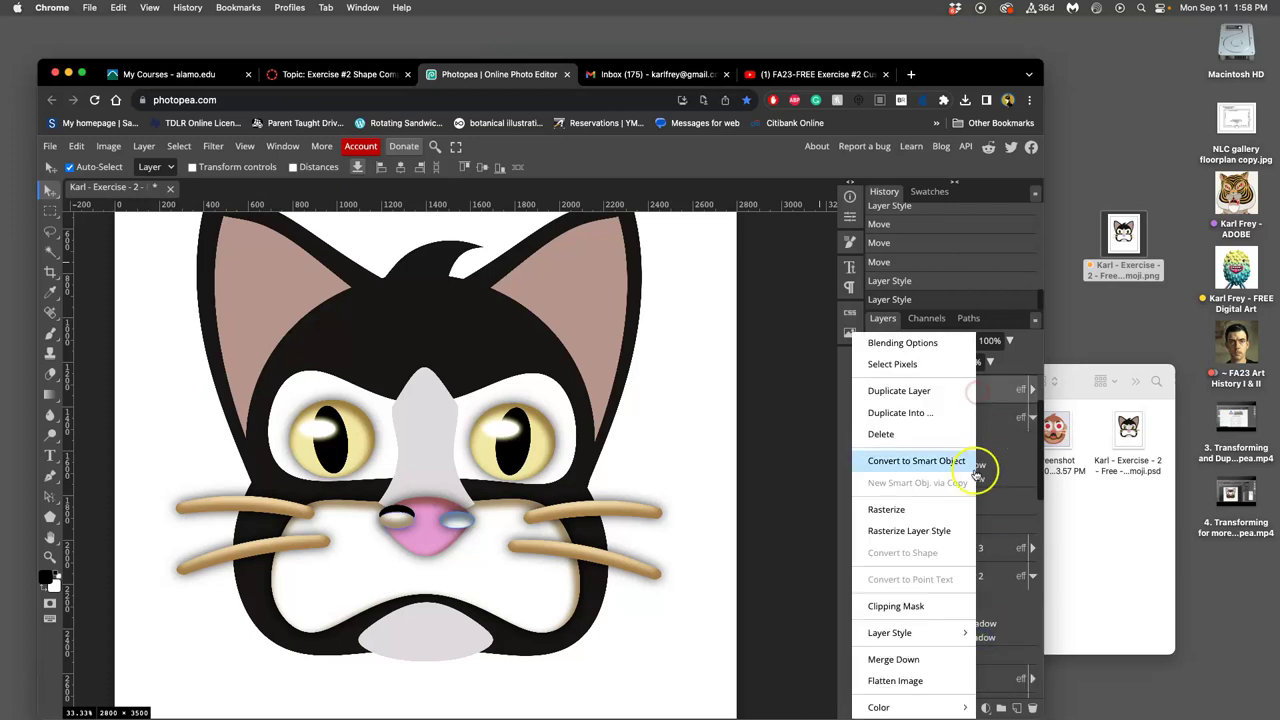
pyautogui.moveTo(943, 634)
pyautogui.click(986, 654)
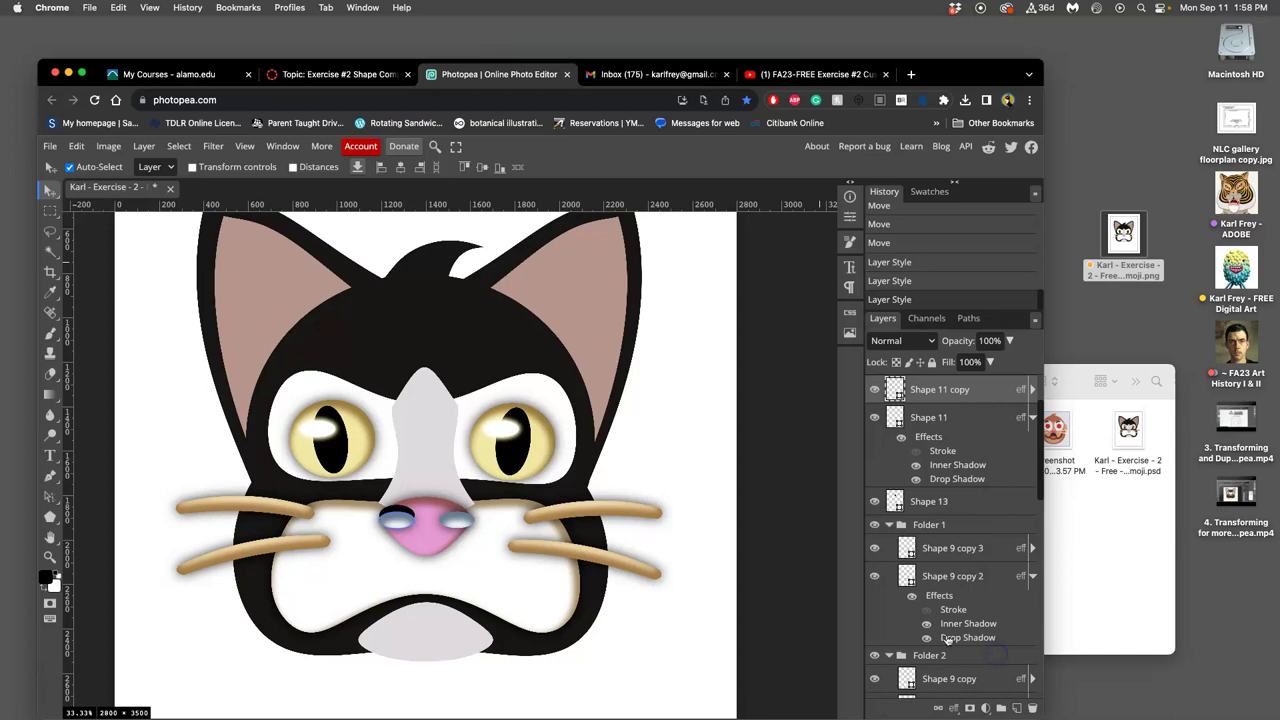
# Deselect, compare the nostrils' effects, and switch off the left nostril's drop shadow
pyautogui.click(50, 231)
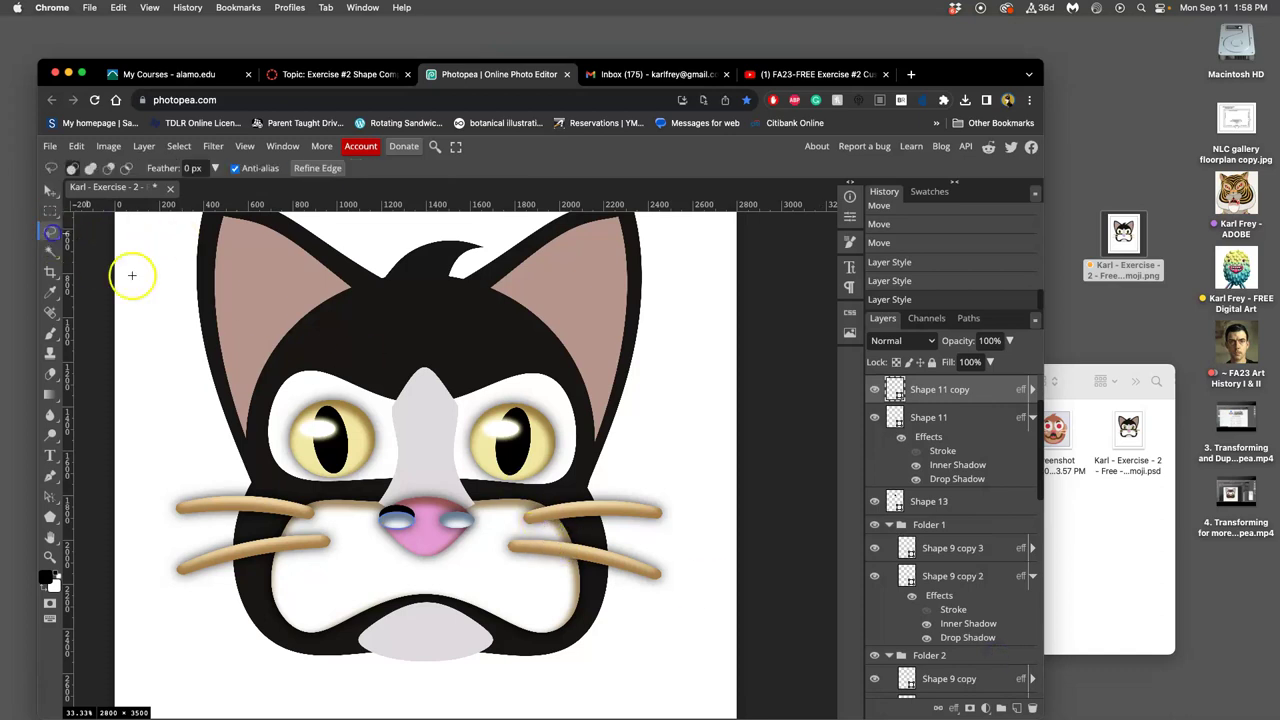
pyautogui.click(132, 276)
pyautogui.scroll(3, 543, 314)
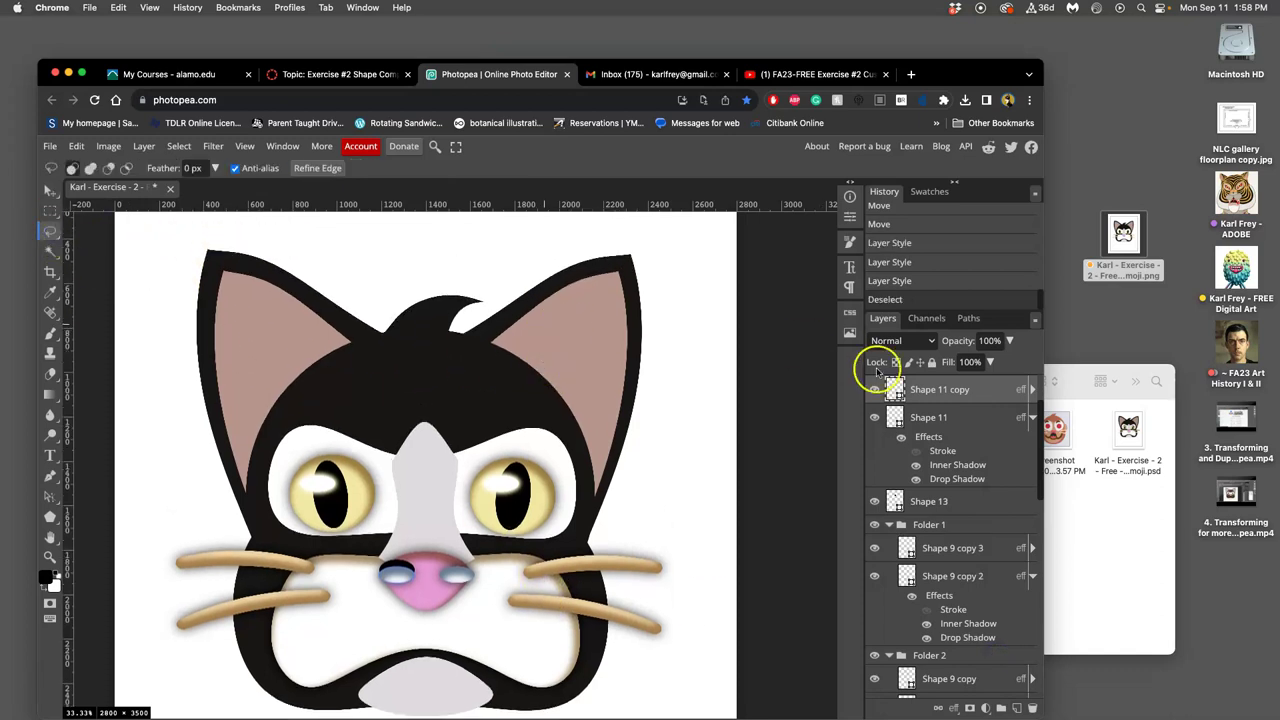
pyautogui.click(1032, 390)
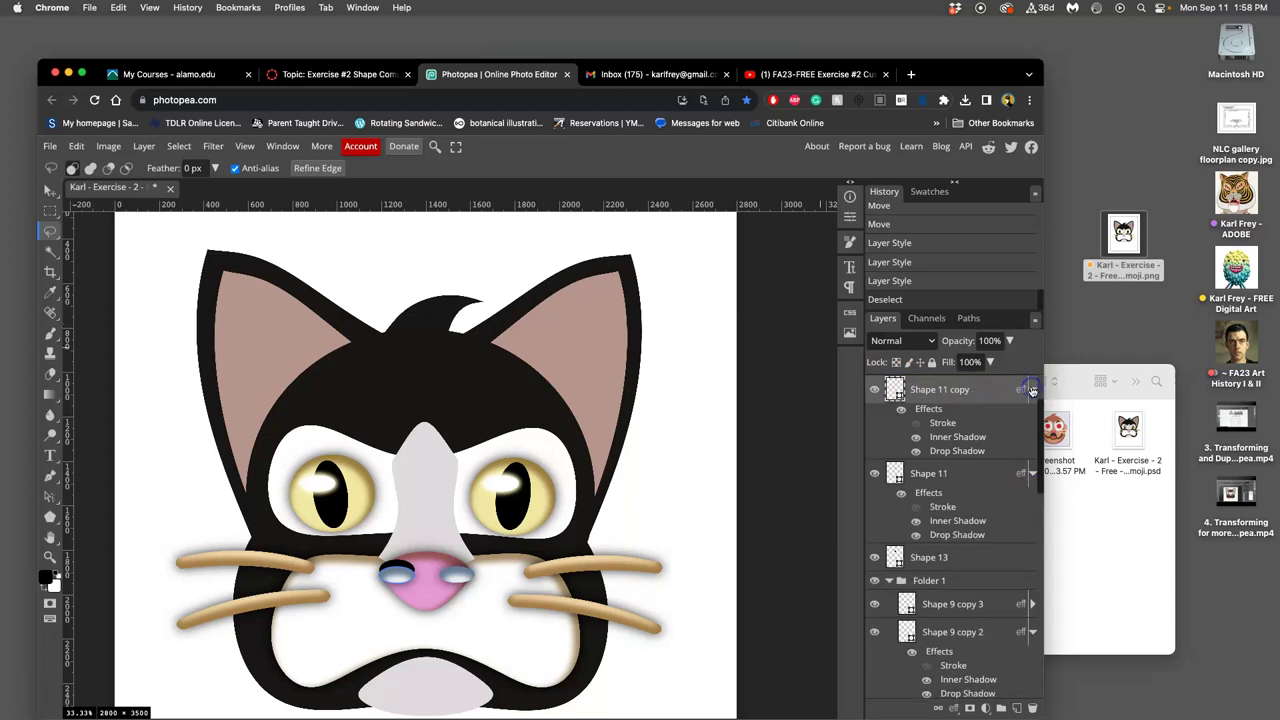
pyautogui.click(902, 410)
pyautogui.click(901, 494)
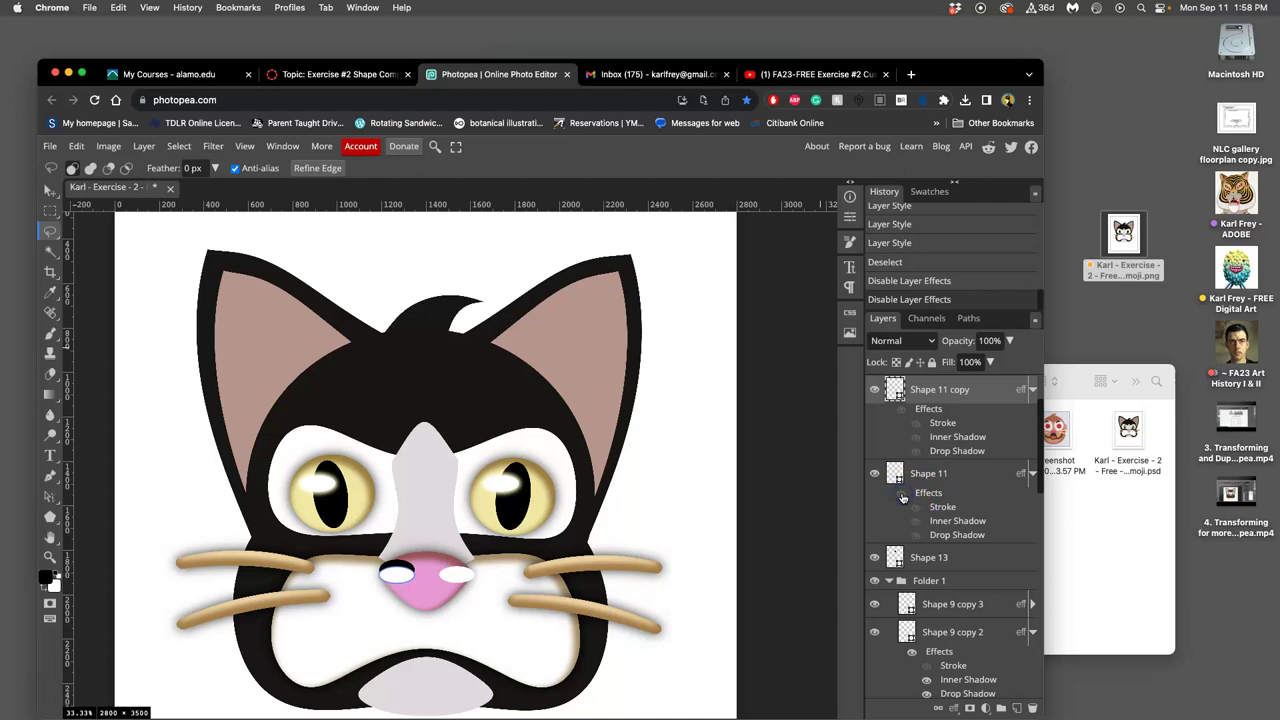
pyautogui.click(901, 494)
pyautogui.click(902, 410)
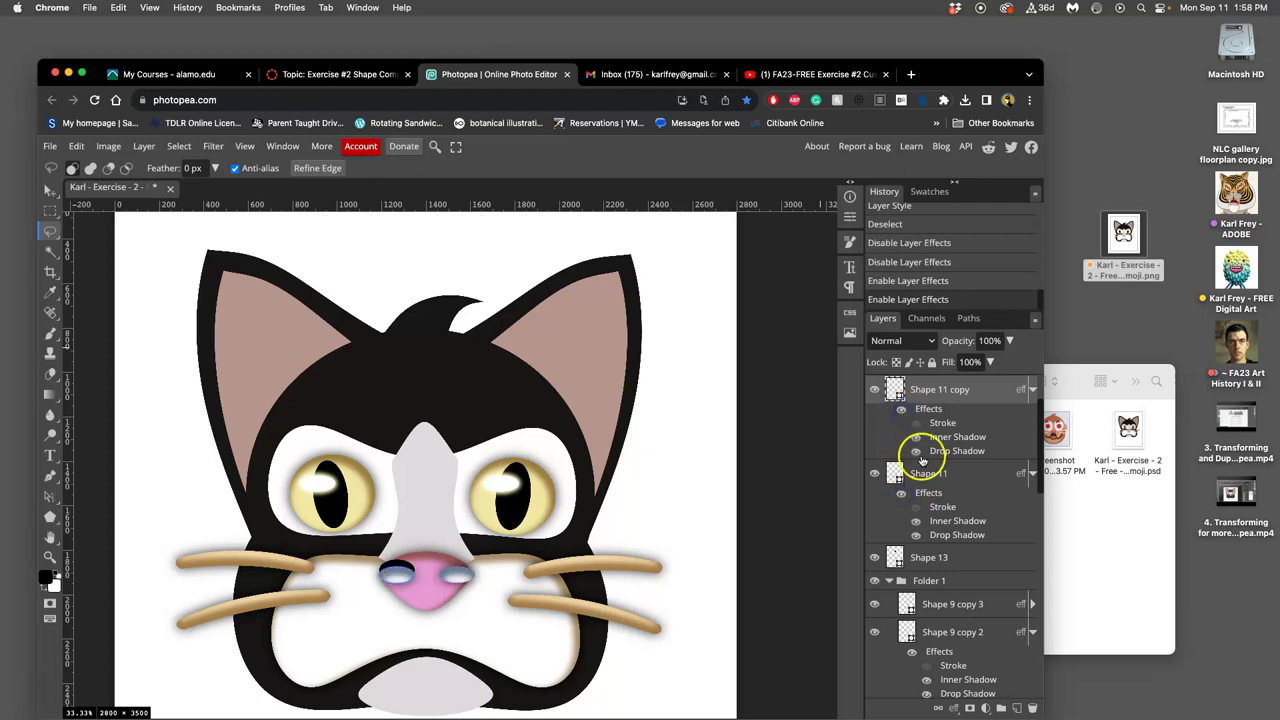
pyautogui.click(915, 437)
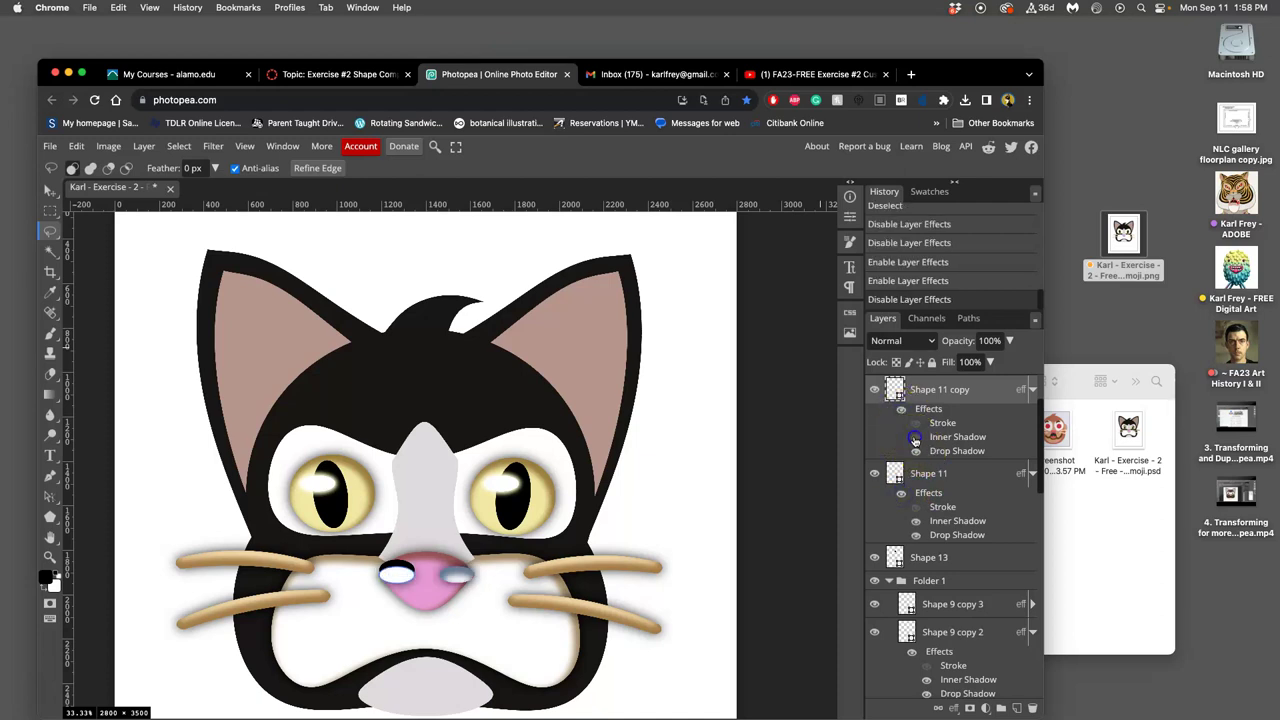
pyautogui.click(915, 437)
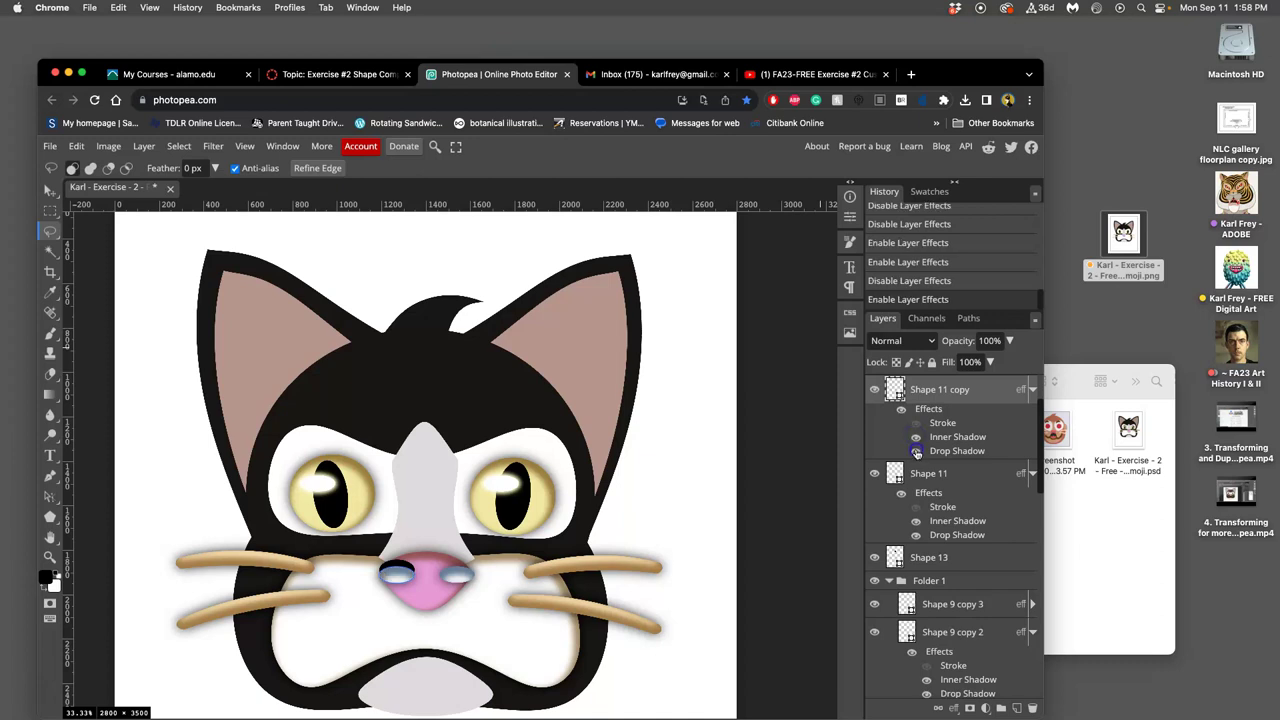
pyautogui.click(916, 451)
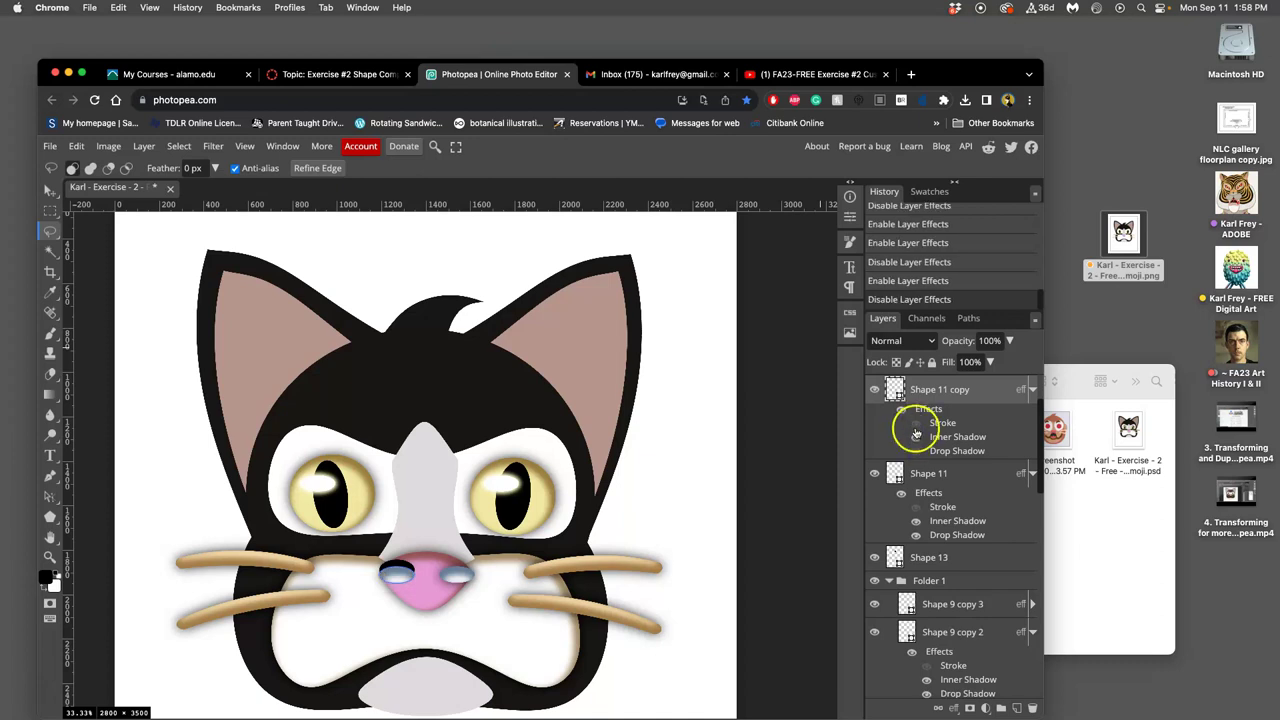